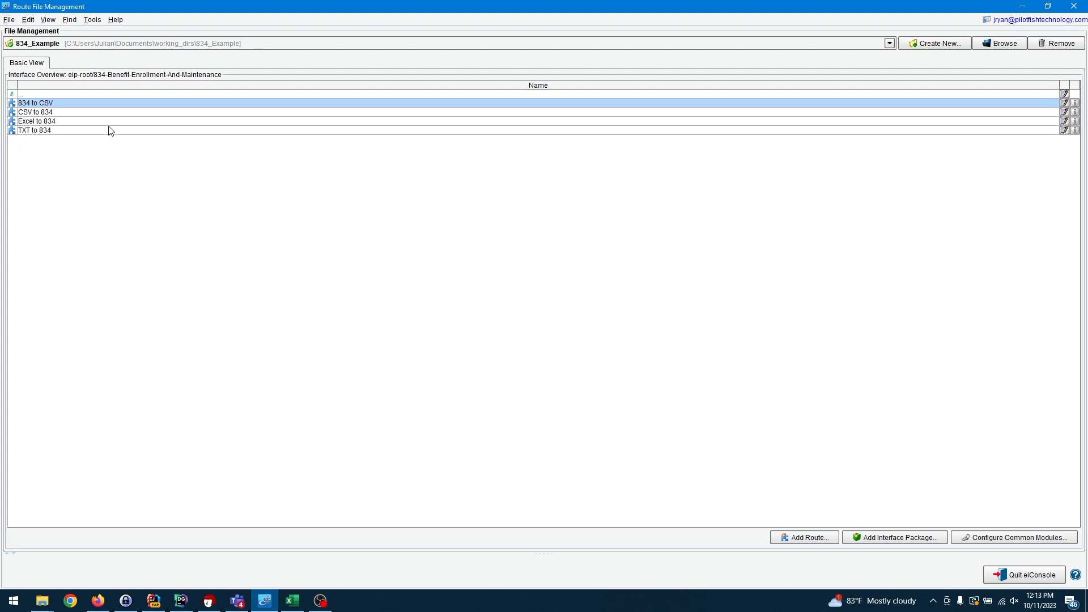
# Step: Open the CSV to 834 route from the 834-Benefit-Enrollment-And-Maintenance interface
pyautogui.click(93, 124)
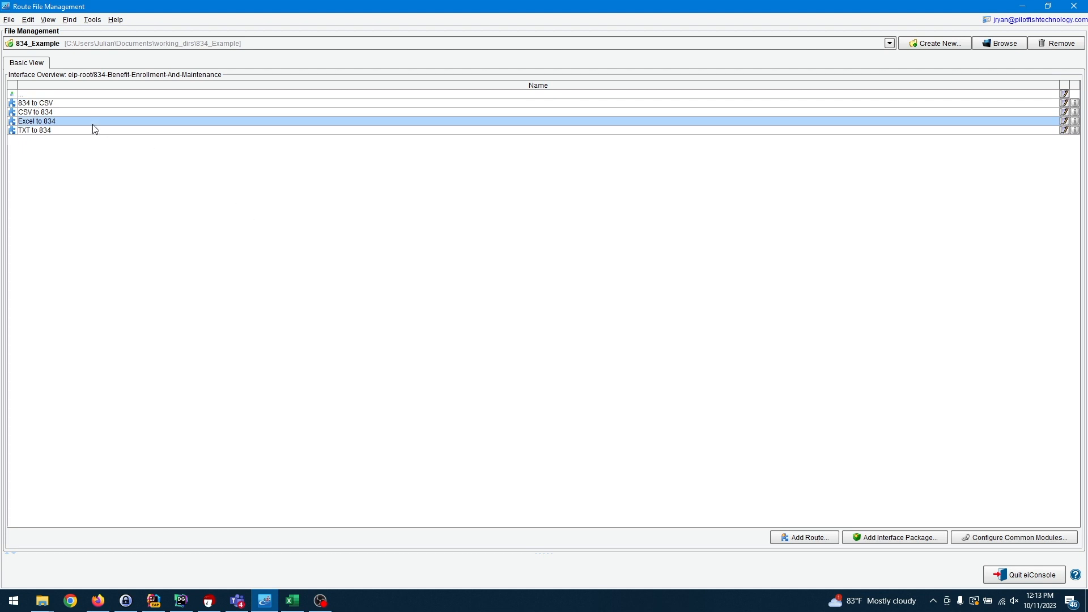
pyautogui.click(82, 130)
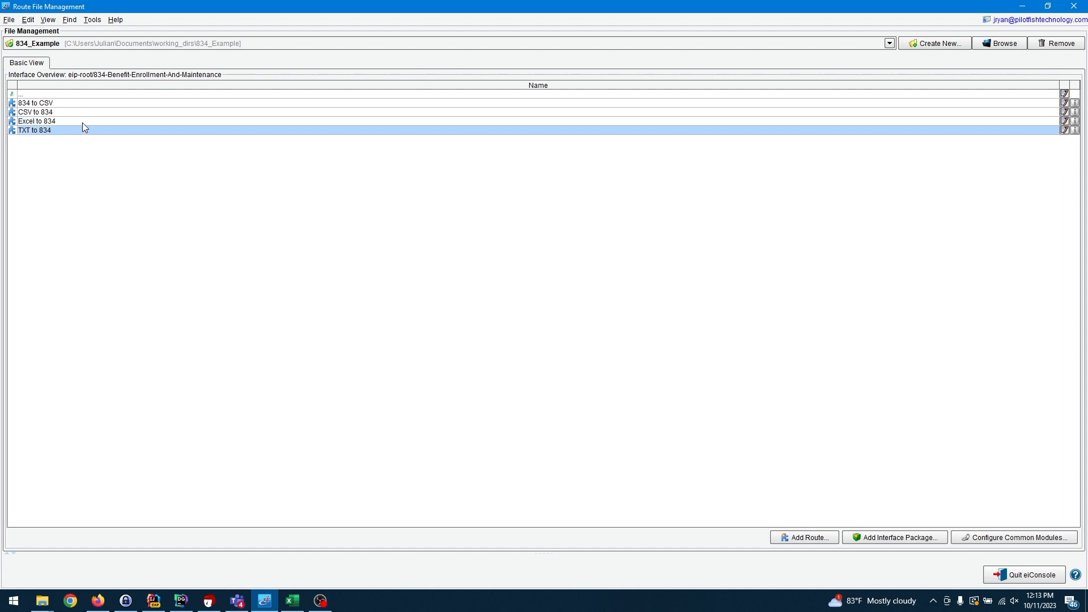
pyautogui.click(83, 122)
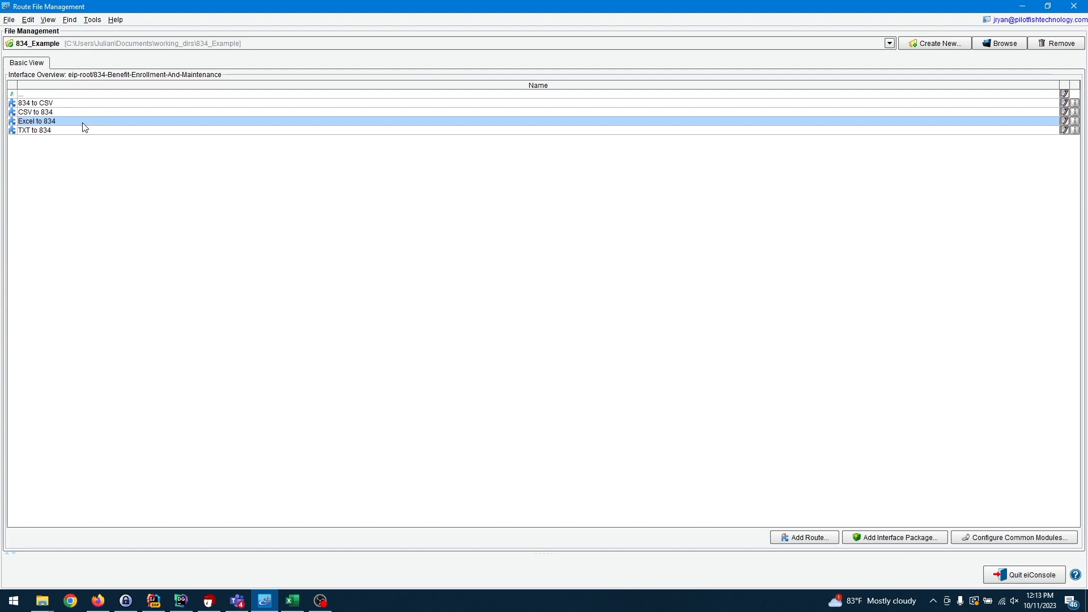
pyautogui.click(83, 111)
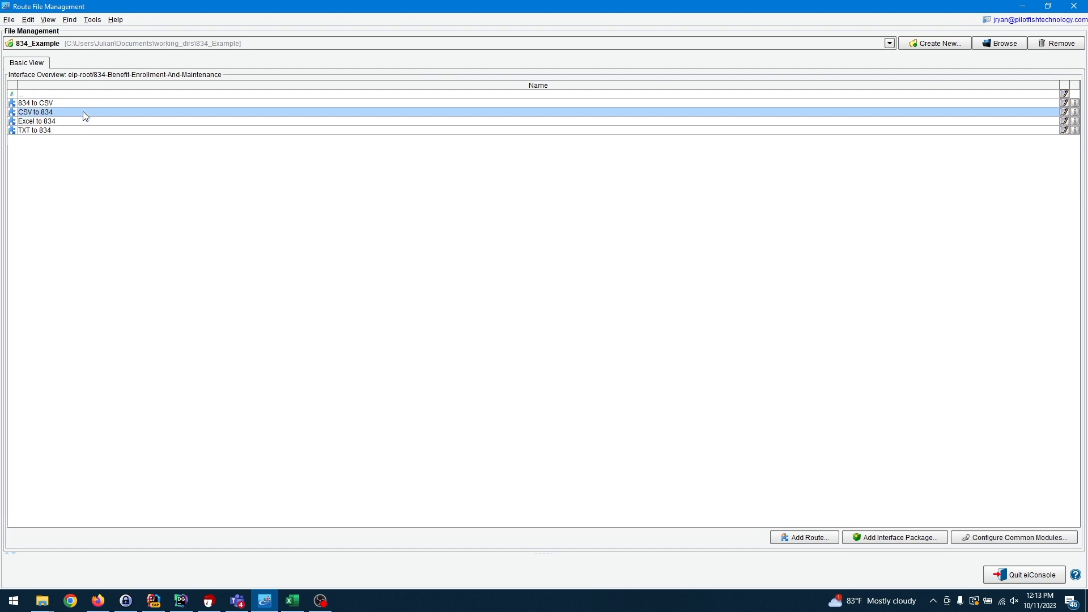
pyautogui.doubleClick(83, 112)
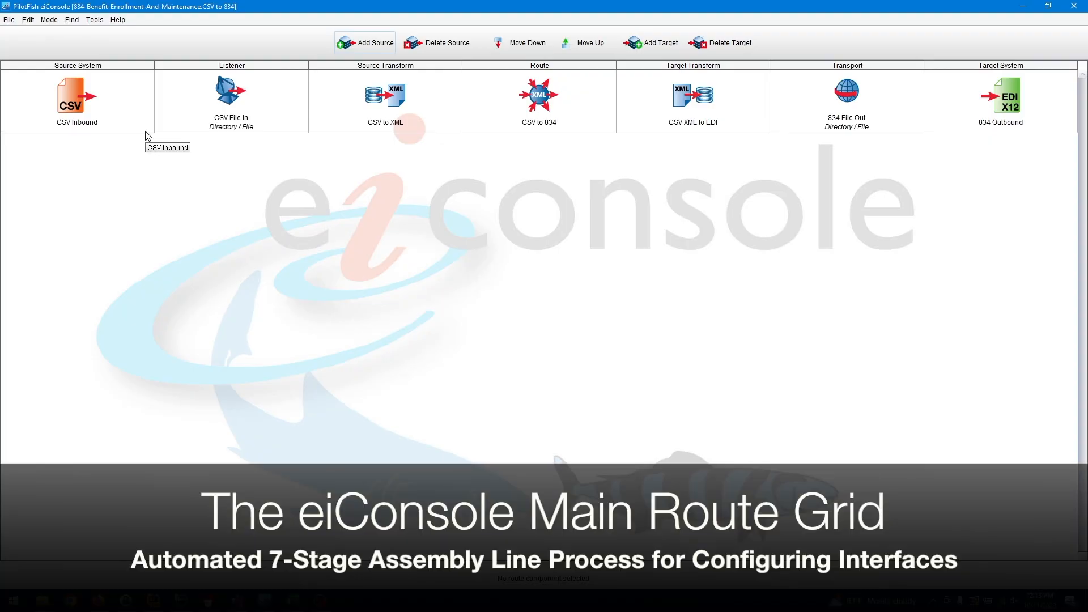
# Step: Look through the settings of each route stage, from the source system across to the 834 Outbound target system
pyautogui.click(128, 91)
pyautogui.click(244, 108)
pyautogui.click(375, 114)
pyautogui.click(527, 100)
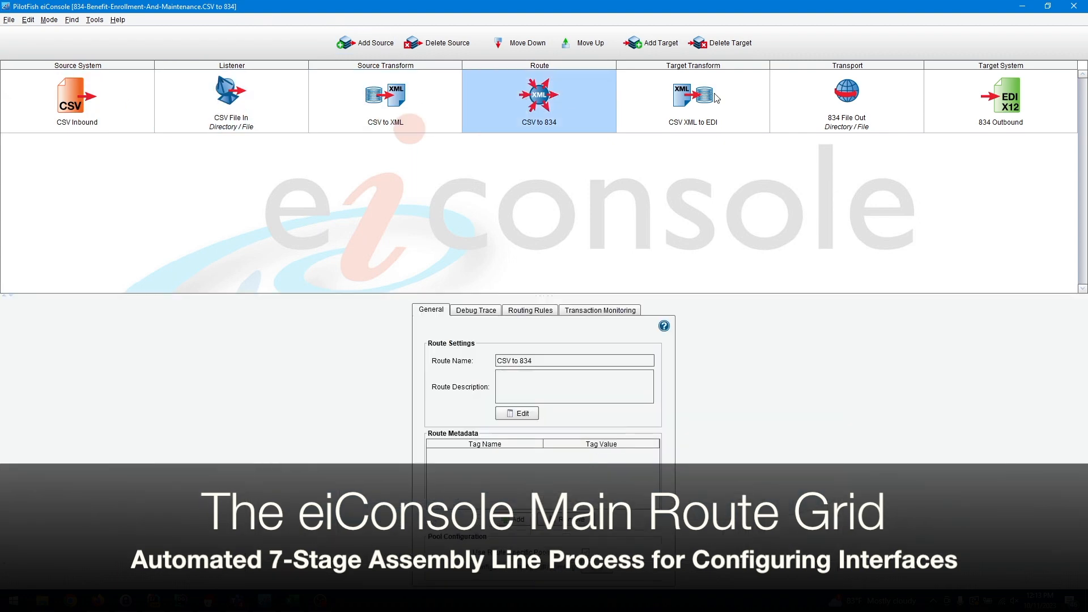
pyautogui.click(749, 95)
pyautogui.click(896, 91)
pyautogui.click(937, 86)
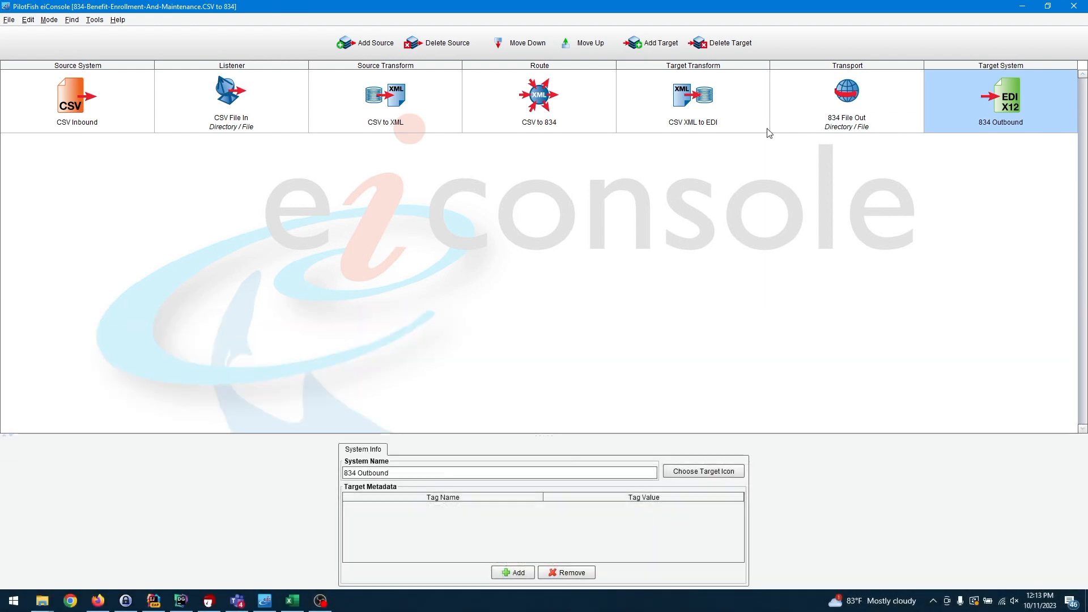
# Step: Search the CSV Inbound source system's icons for csv, view the colour variants and leave the icon chooser without selecting one
pyautogui.click(145, 111)
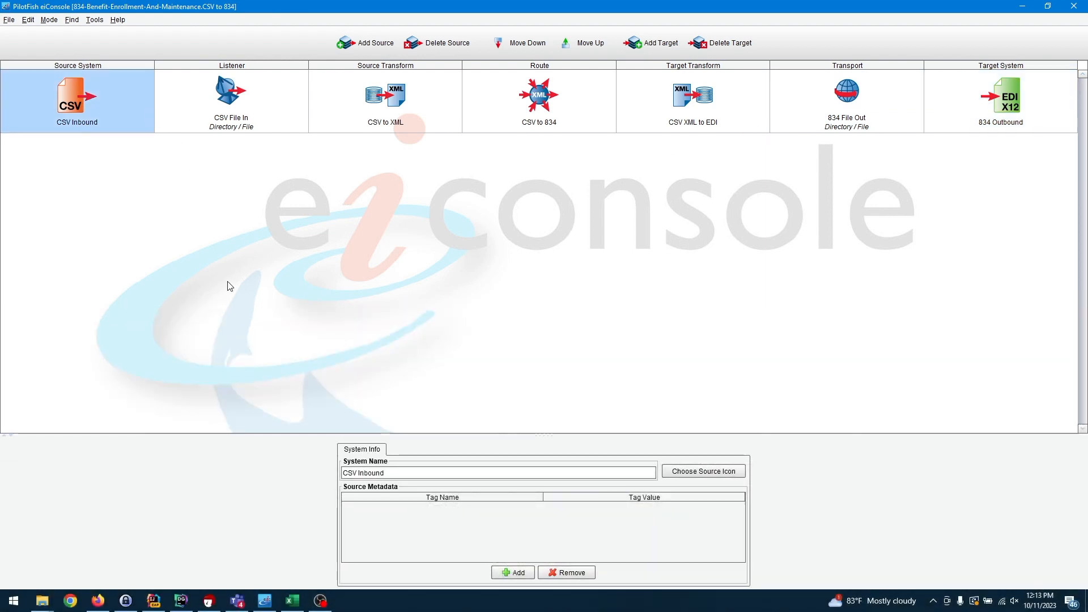
pyautogui.moveTo(423, 468); pyautogui.dragTo(319, 456)
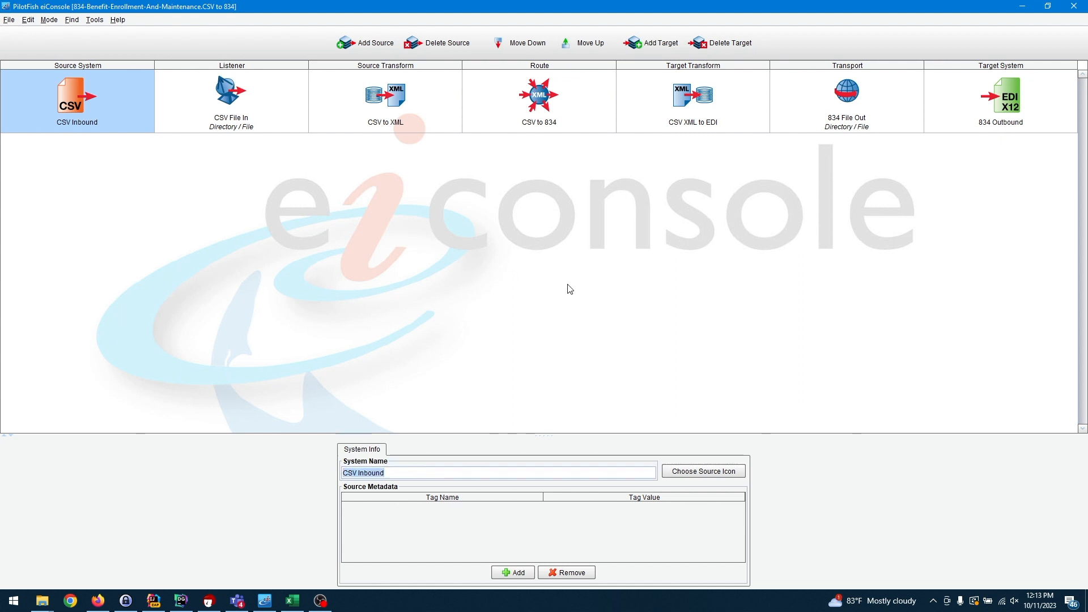
pyautogui.click(678, 473)
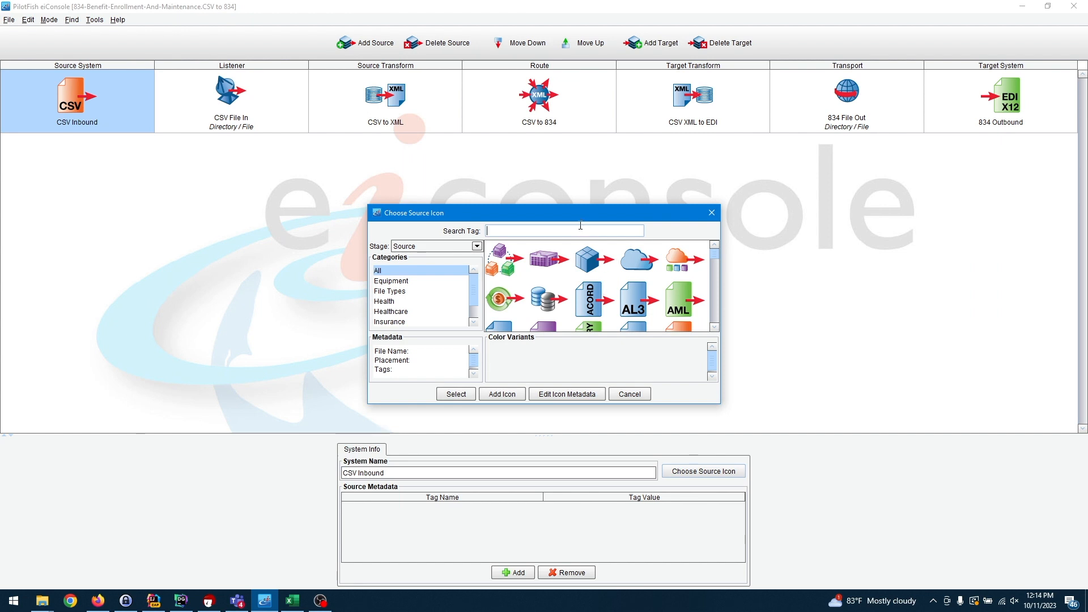
pyautogui.write('csv')
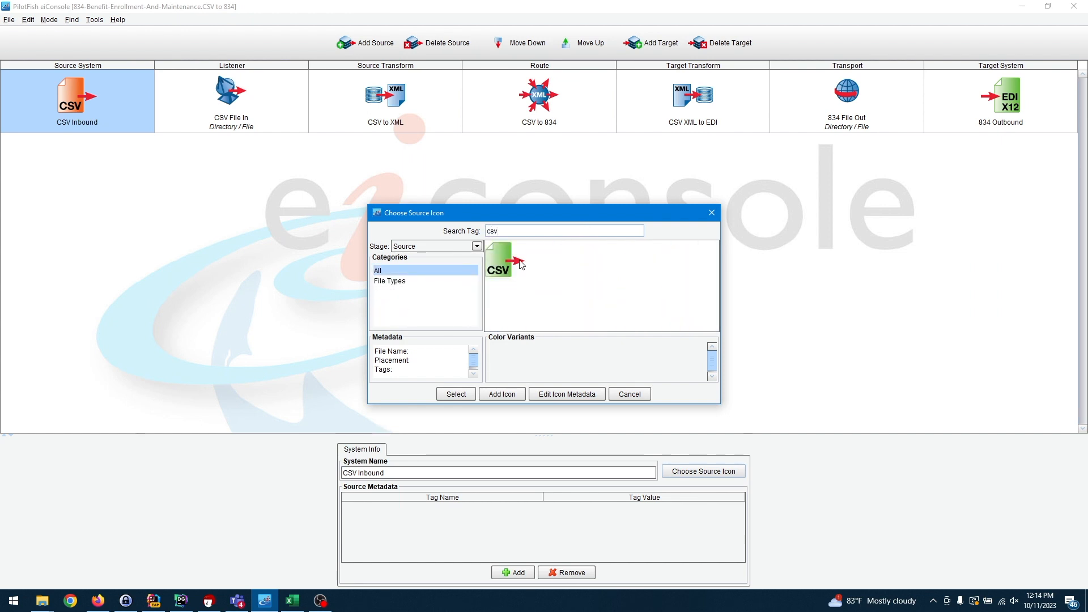
pyautogui.click(520, 266)
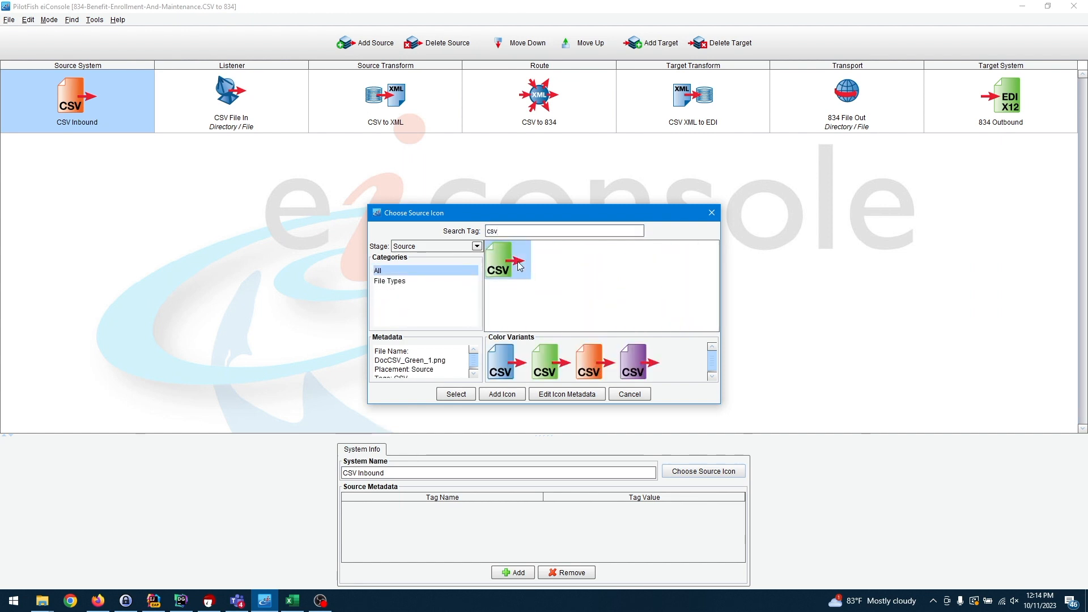
pyautogui.click(629, 394)
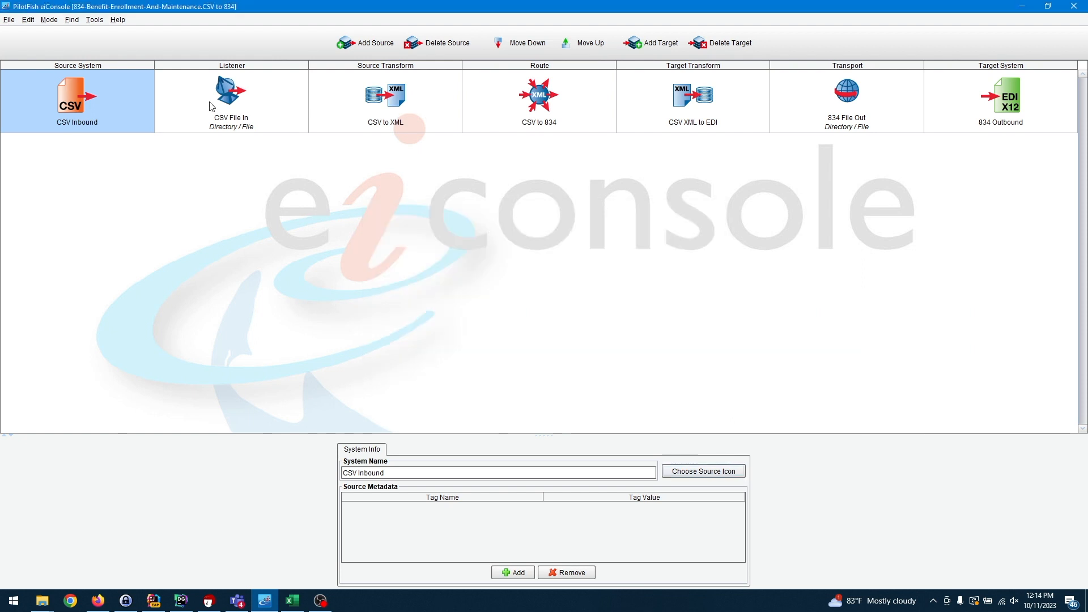
# Step: Examine the CSV File In listener's settings, including the file name and file extension restrictions
pyautogui.click(248, 108)
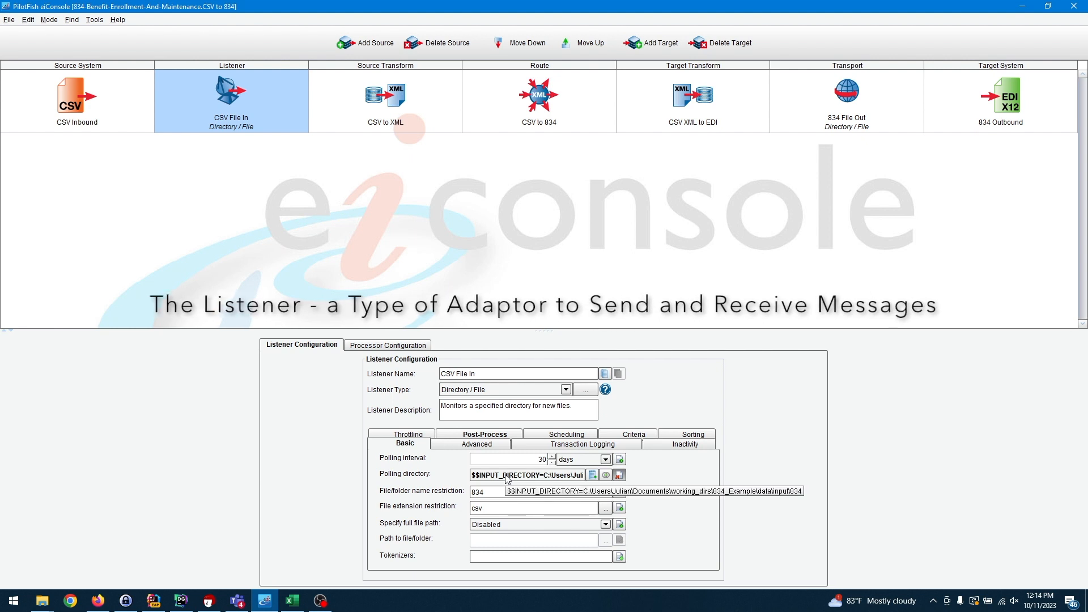
pyautogui.doubleClick(486, 493)
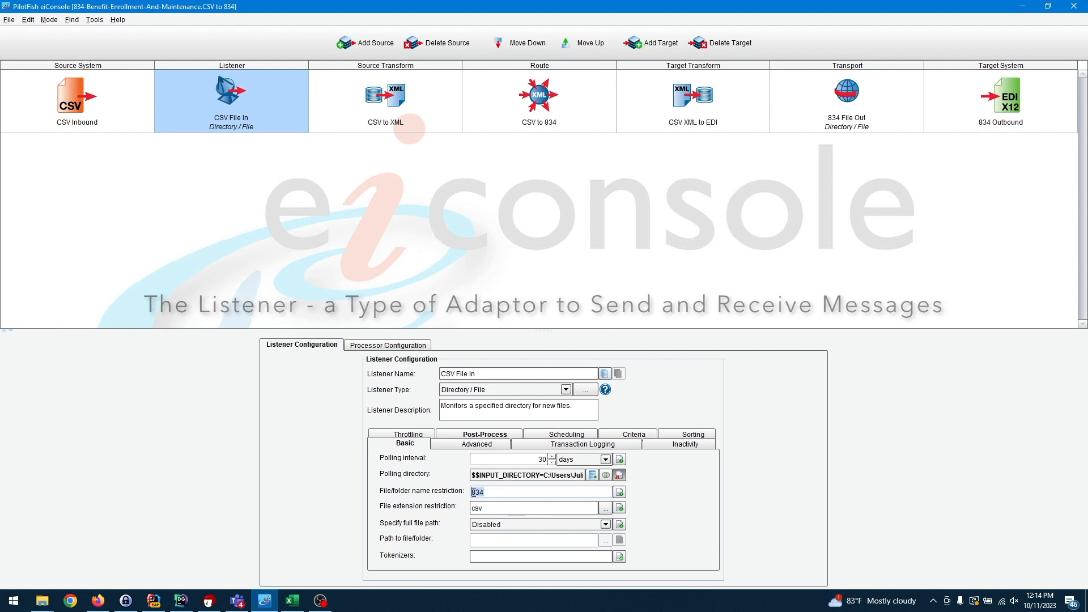
pyautogui.moveTo(500, 510); pyautogui.dragTo(469, 506)
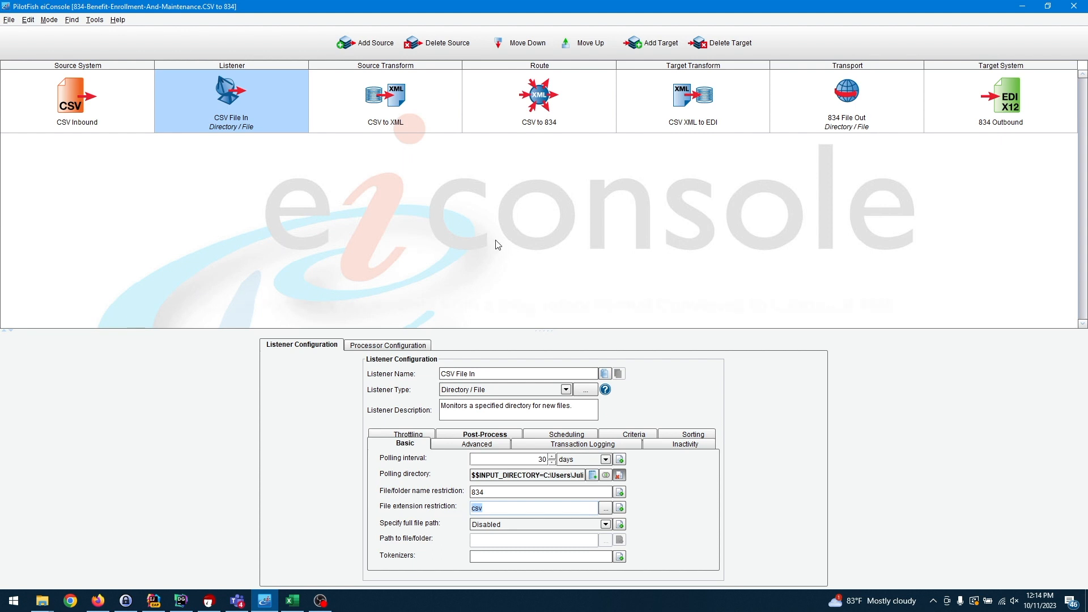
# Step: Set the delimiter of the CSV to XML source transform's CSV module to a comma
pyautogui.click(353, 119)
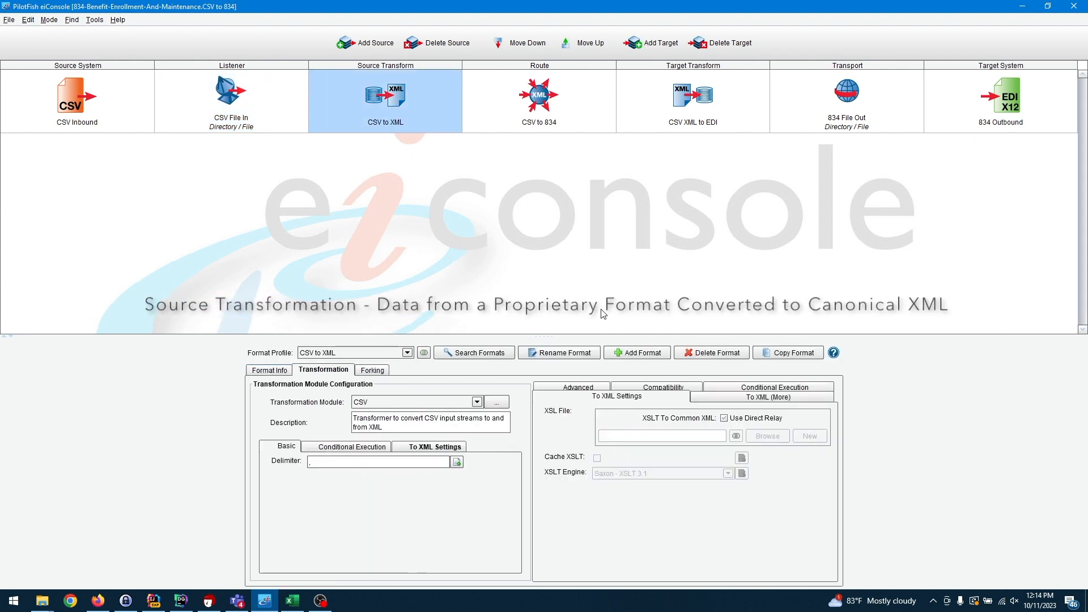
pyautogui.click(635, 355)
pyautogui.click(563, 315)
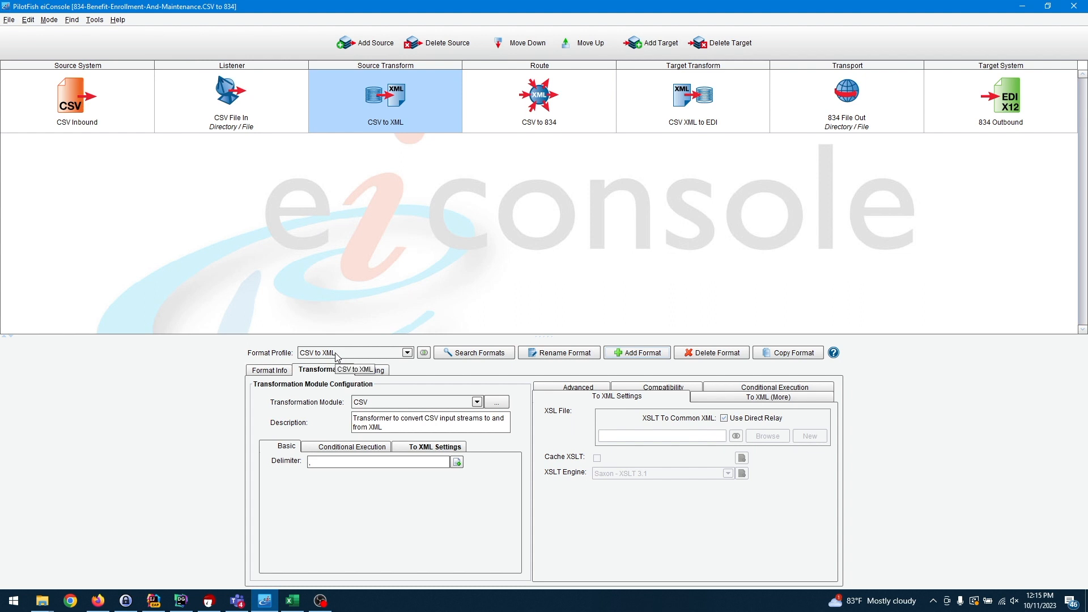
pyautogui.click(372, 403)
pyautogui.click(373, 403)
pyautogui.moveTo(343, 462); pyautogui.dragTo(280, 446)
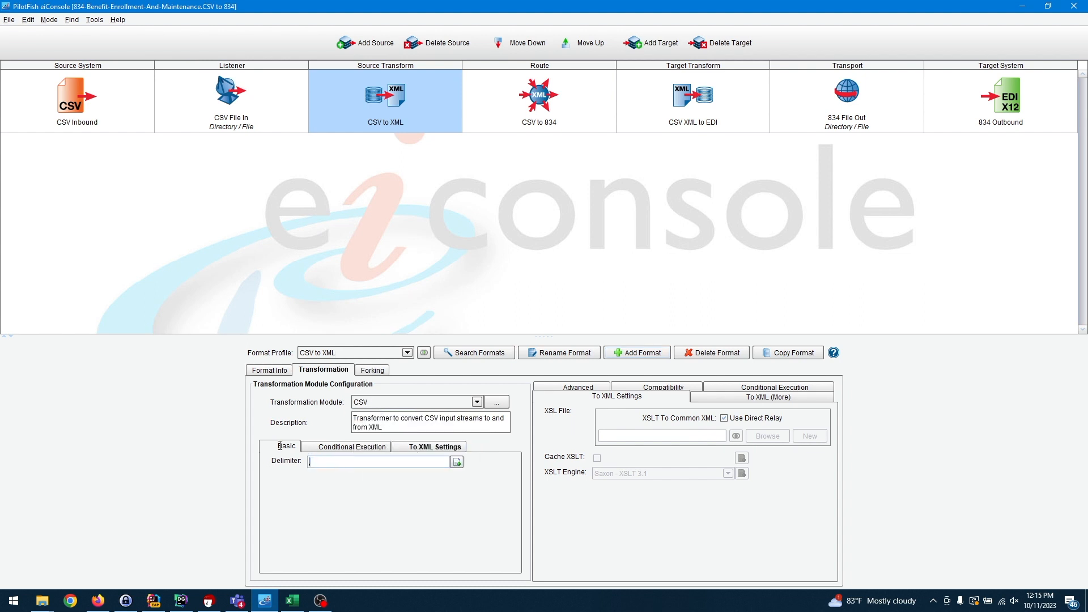
pyautogui.press('BackSpace')
pyautogui.write(',')
# Step: Review the CSV module's XML conversion settings, checking the list of column names and the number of lines to skip
pyautogui.click(424, 450)
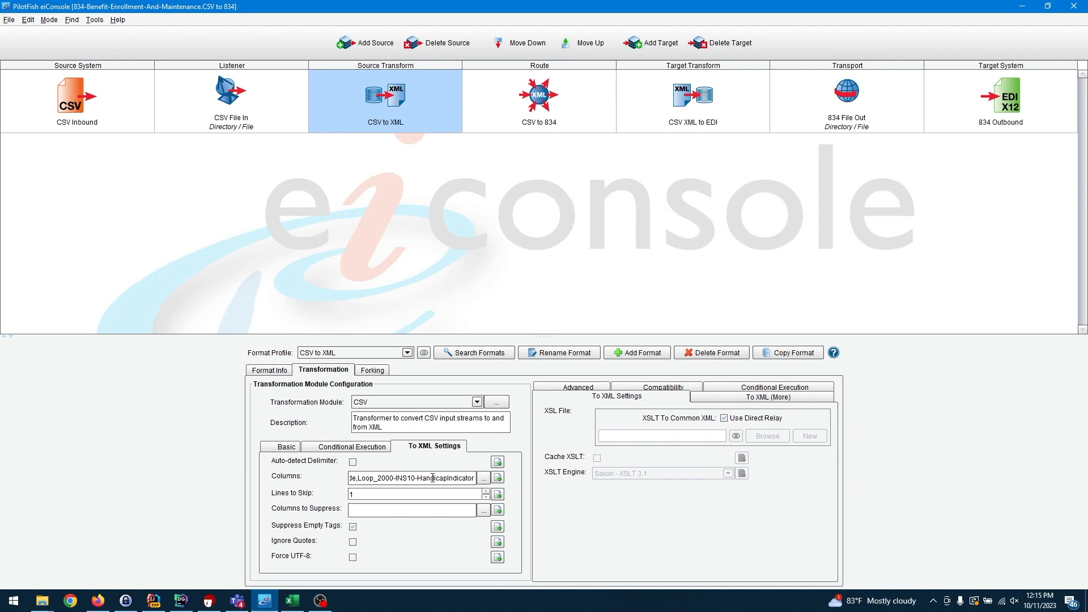
pyautogui.click(484, 478)
pyautogui.moveTo(610, 263); pyautogui.dragTo(616, 219)
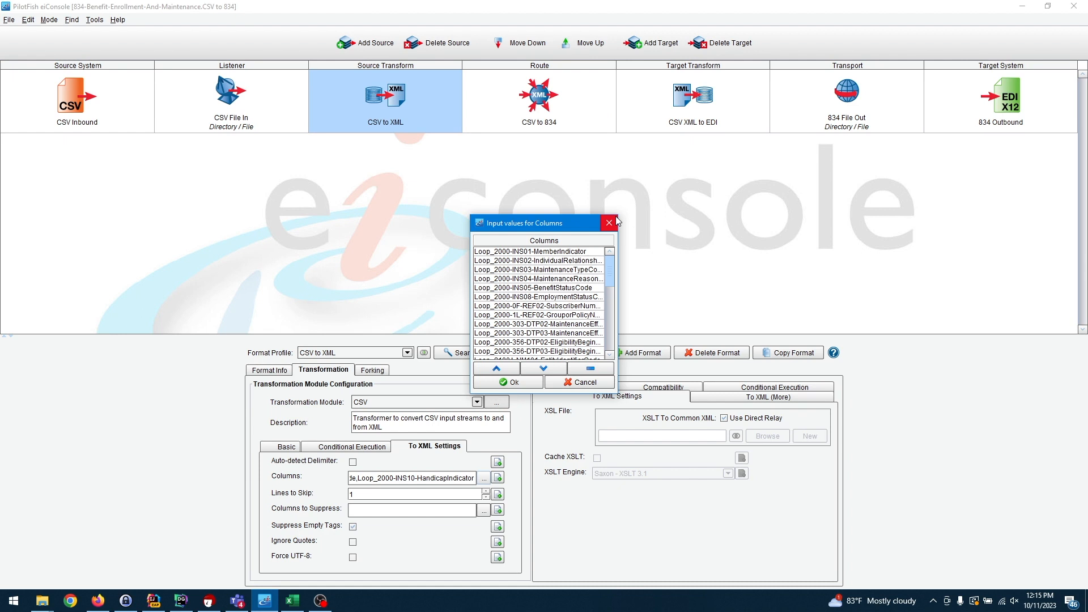
pyautogui.click(555, 386)
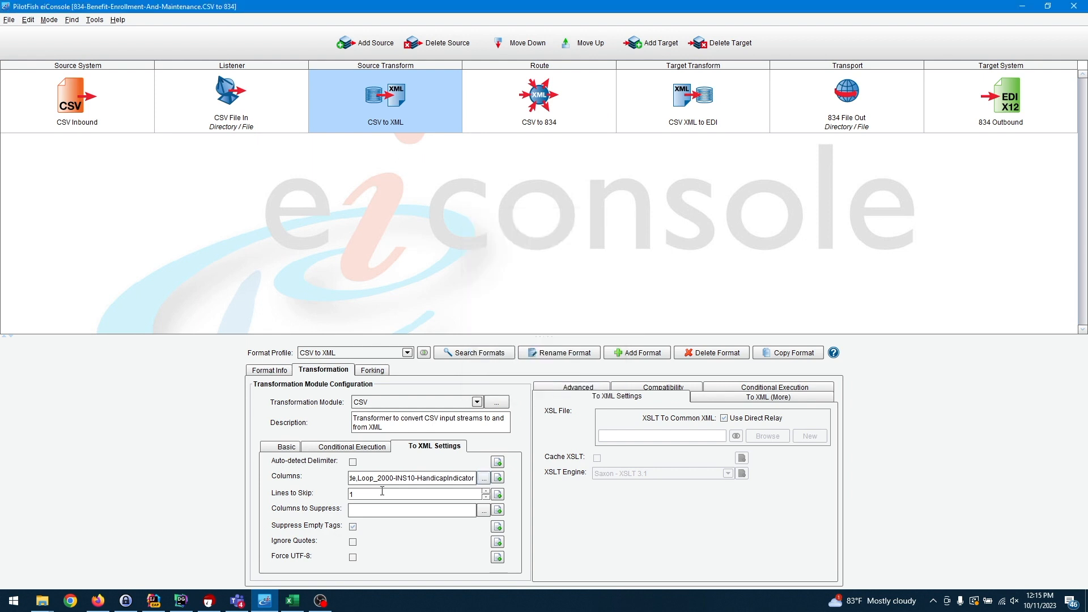
pyautogui.click(364, 494)
pyautogui.moveTo(364, 494); pyautogui.dragTo(340, 495)
# Step: Review the routing rules configured for the CSV to 834 route stage
pyautogui.click(510, 88)
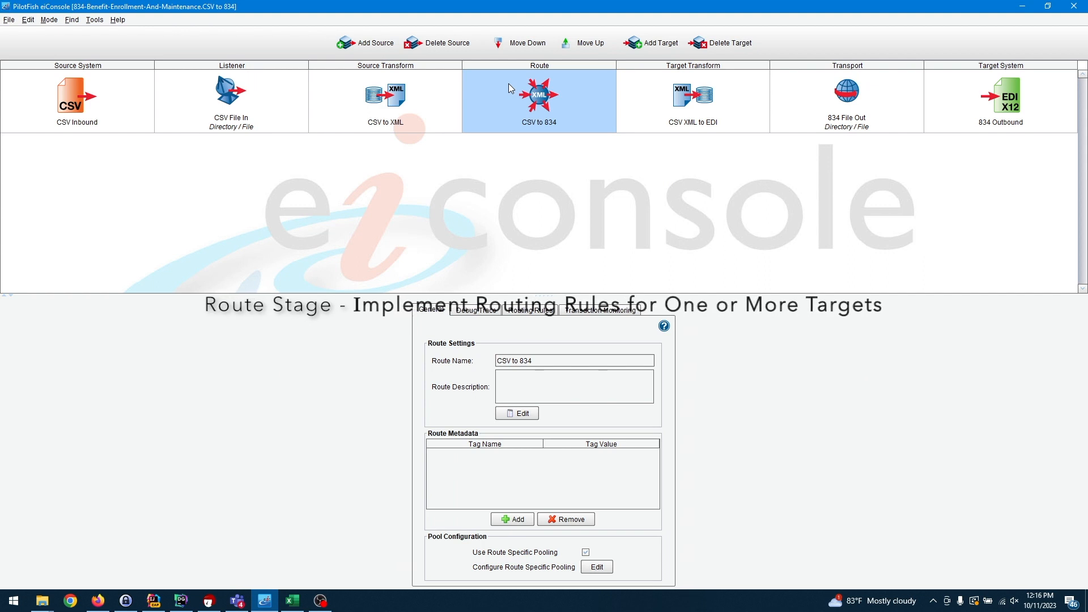
pyautogui.click(535, 315)
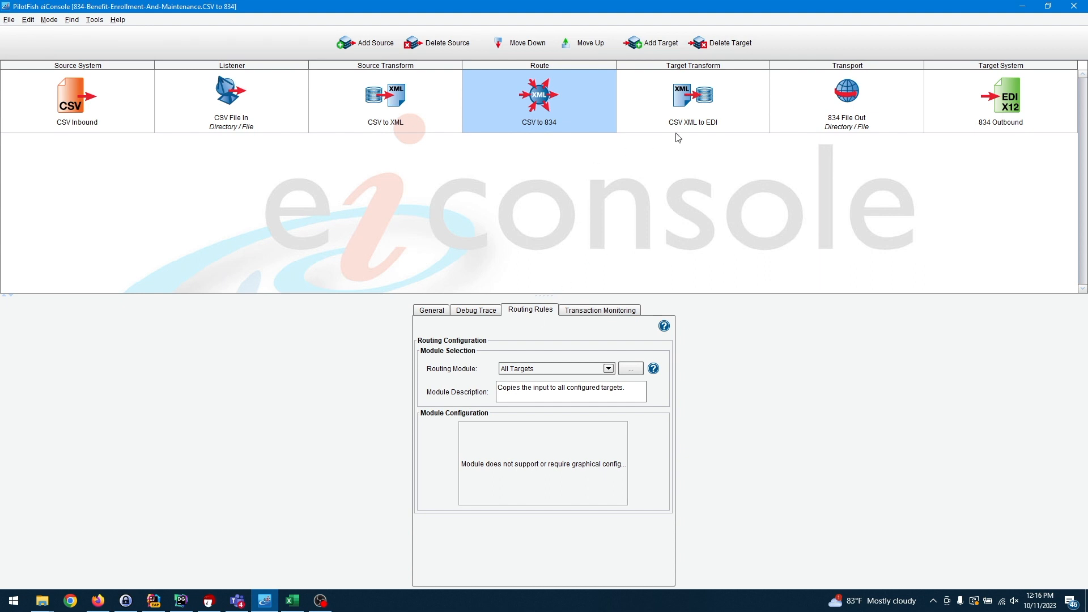
# Step: Open the CSV XML to EDI transform's generateEDI834.xslt in the Data Mapper and expand the source XCSRecord and target Interchange nodes
pyautogui.click(669, 111)
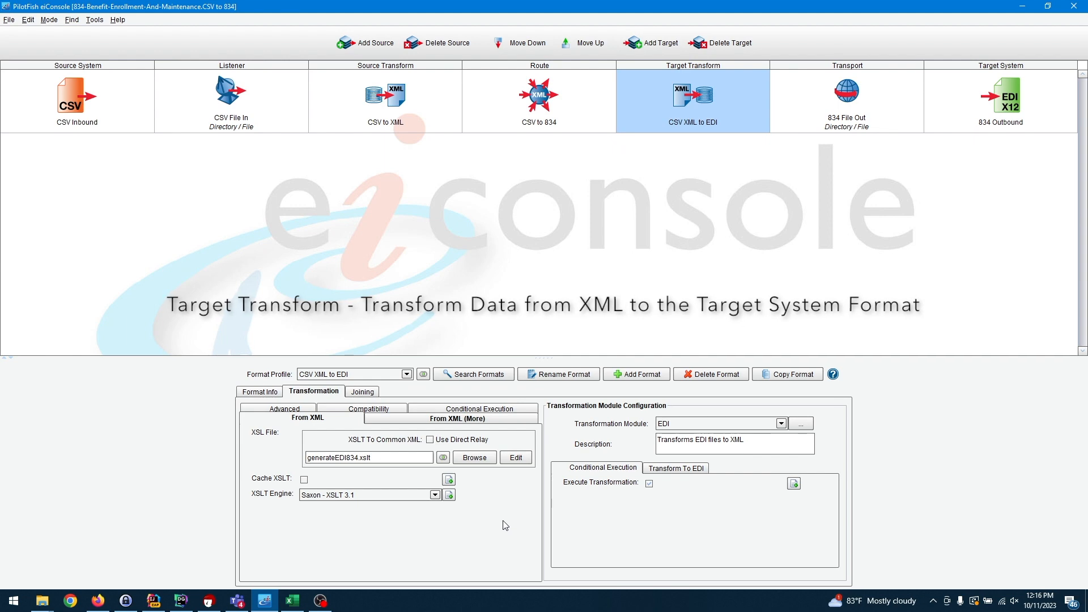
pyautogui.click(515, 457)
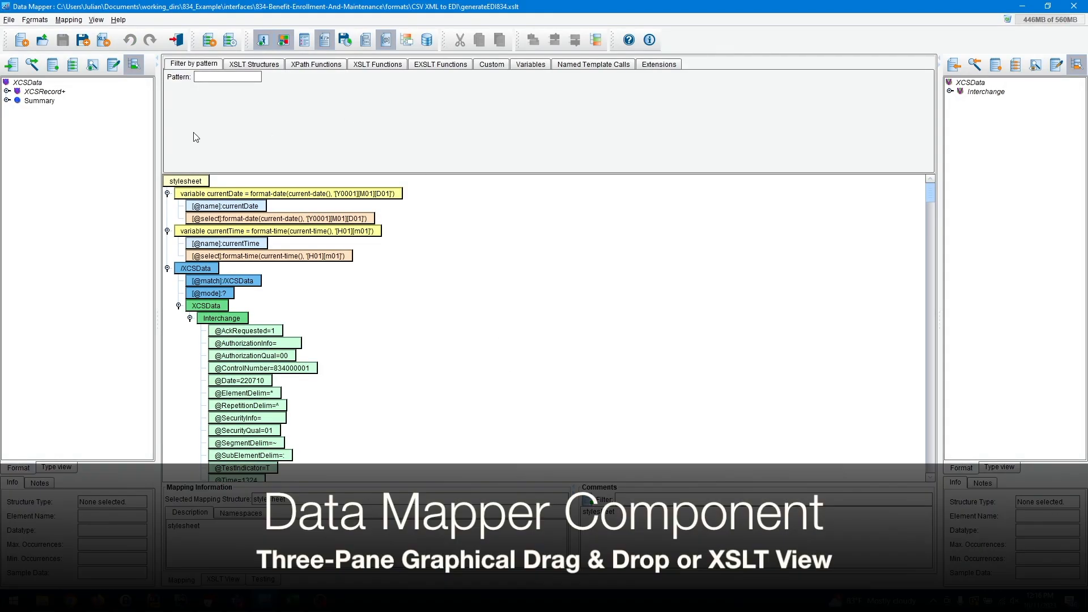
pyautogui.click(6, 91)
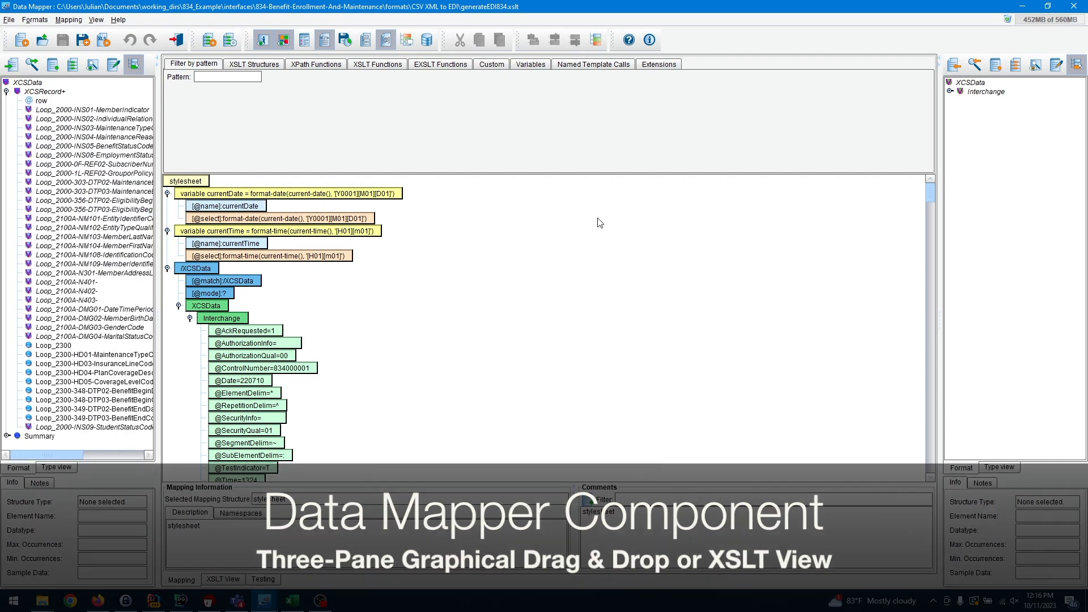
pyautogui.click(950, 92)
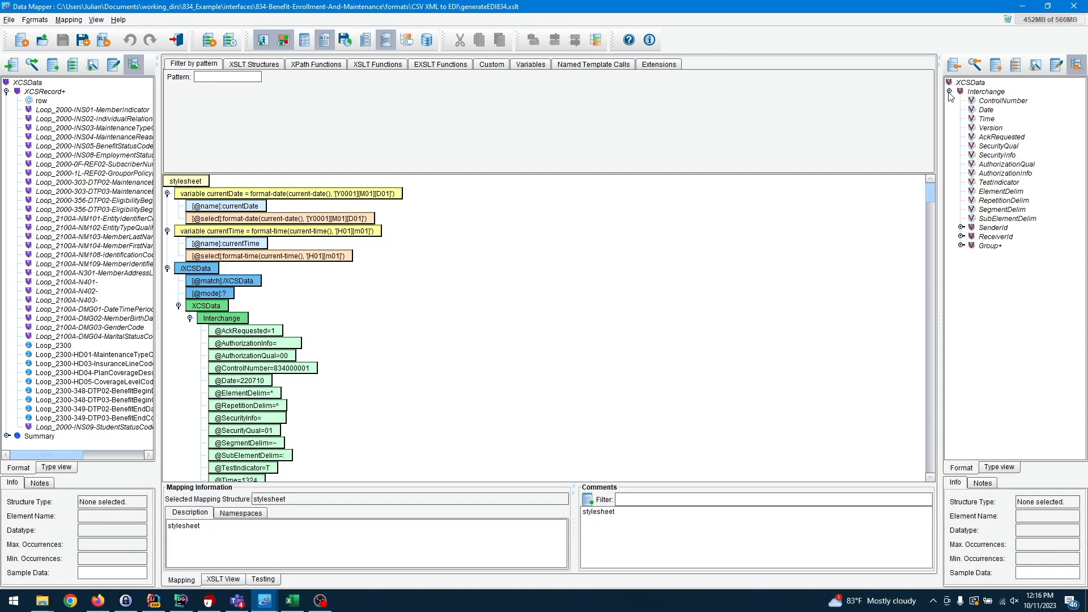
pyautogui.scroll(-15, 266, 335)
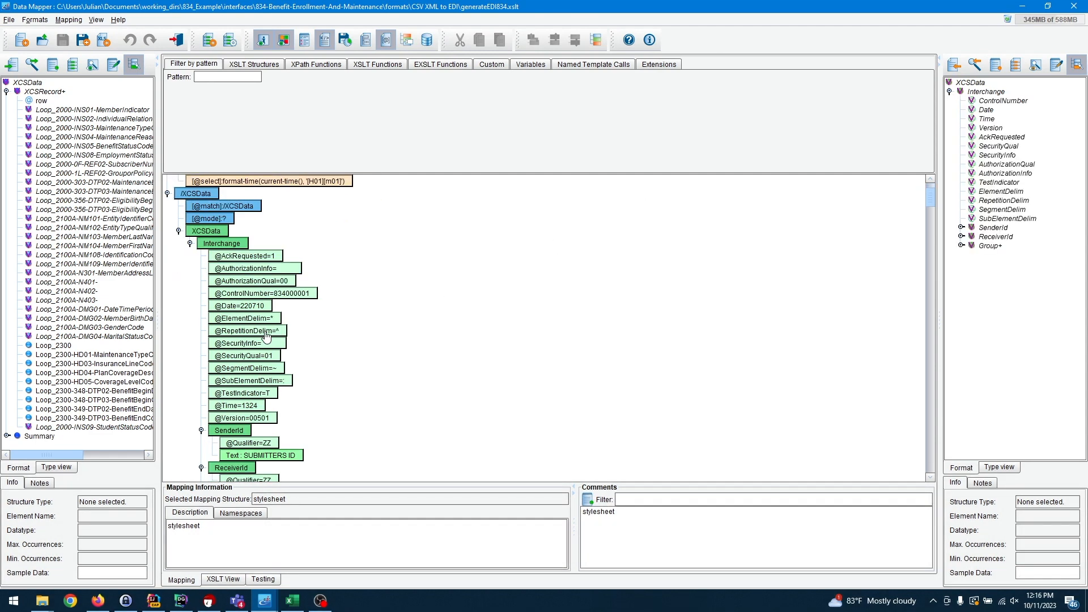
pyautogui.scroll(15, 522, 250)
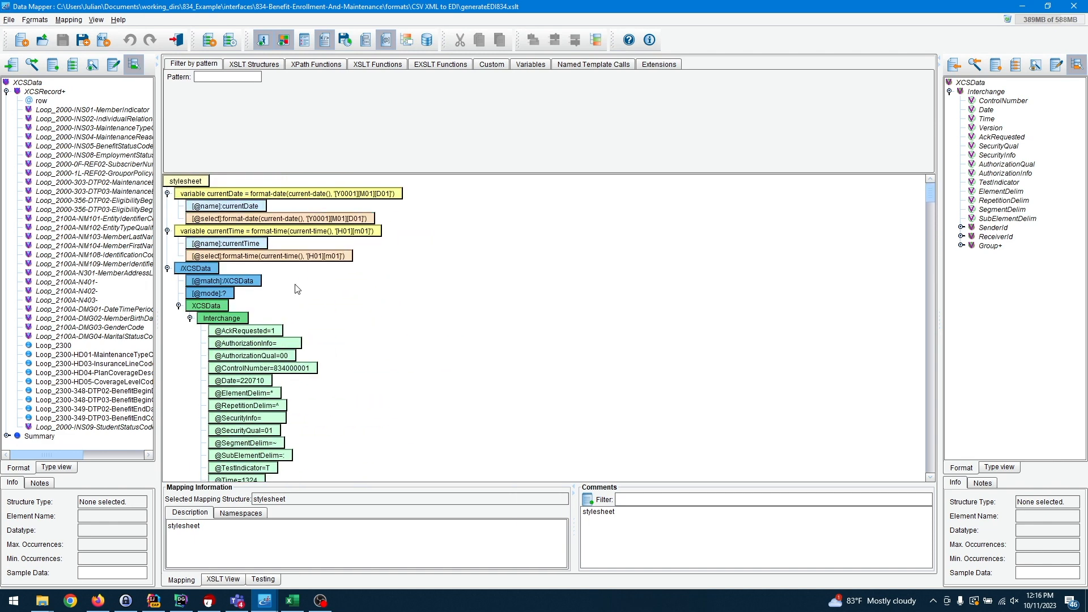
# Step: Delete the /XCSData template from the stylesheet mapping
pyautogui.click(195, 270)
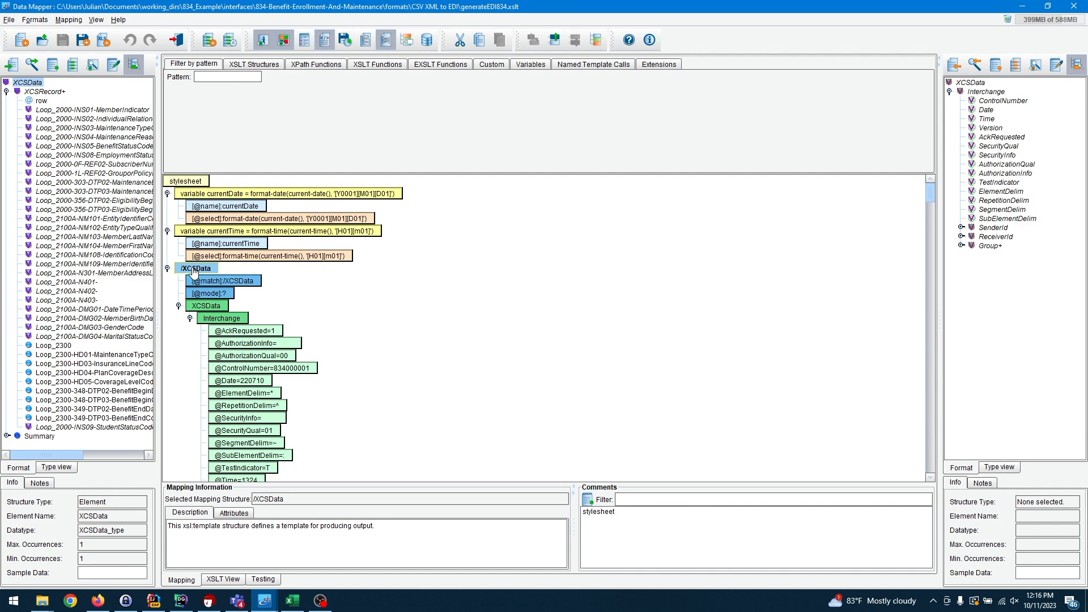
pyautogui.rightClick(195, 271)
pyautogui.click(216, 301)
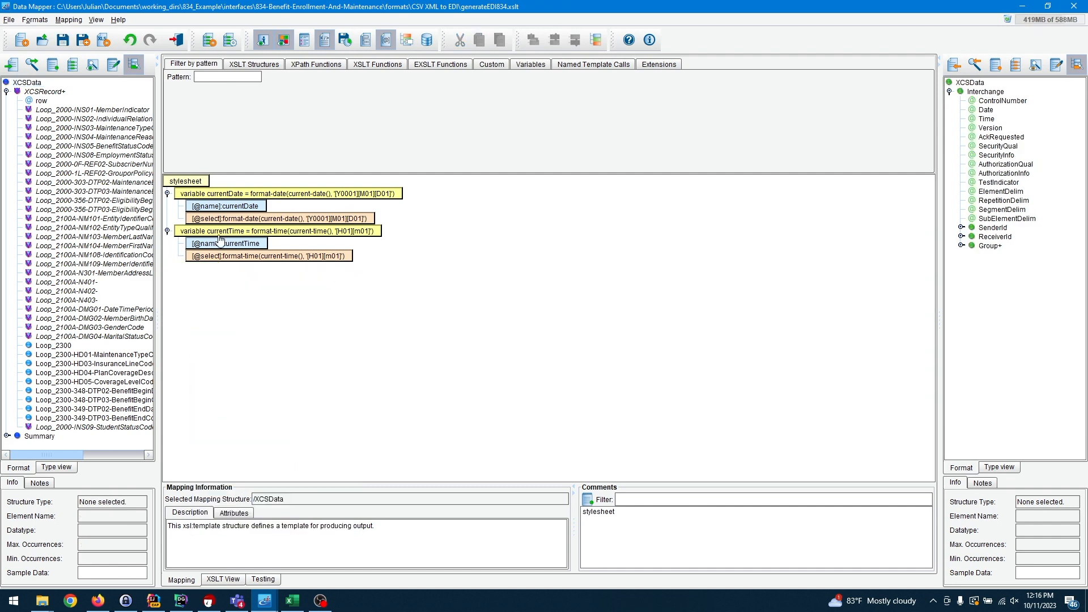
# Step: Add a template matching the source root /XCSData to the stylesheet and place the target XCSData element inside it
pyautogui.click(18, 83)
pyautogui.moveTo(18, 85); pyautogui.dragTo(188, 185)
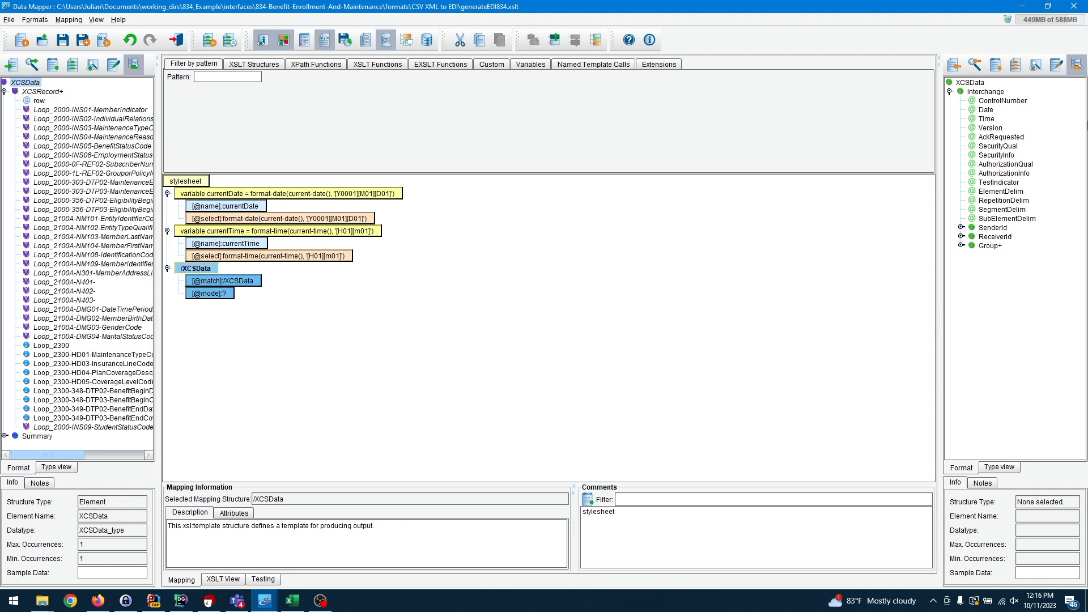
pyautogui.moveTo(970, 83); pyautogui.dragTo(355, 267)
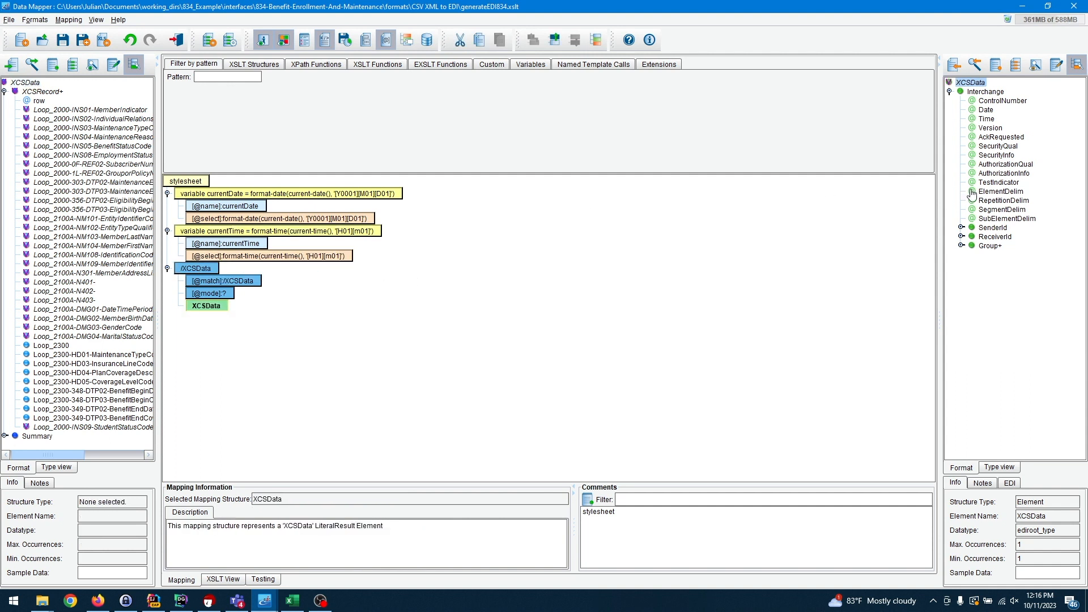
# Step: Add the target Interchange element with its attributes from ControlNumber through SubElementDelim under XCSData in the mapping
pyautogui.click(972, 93)
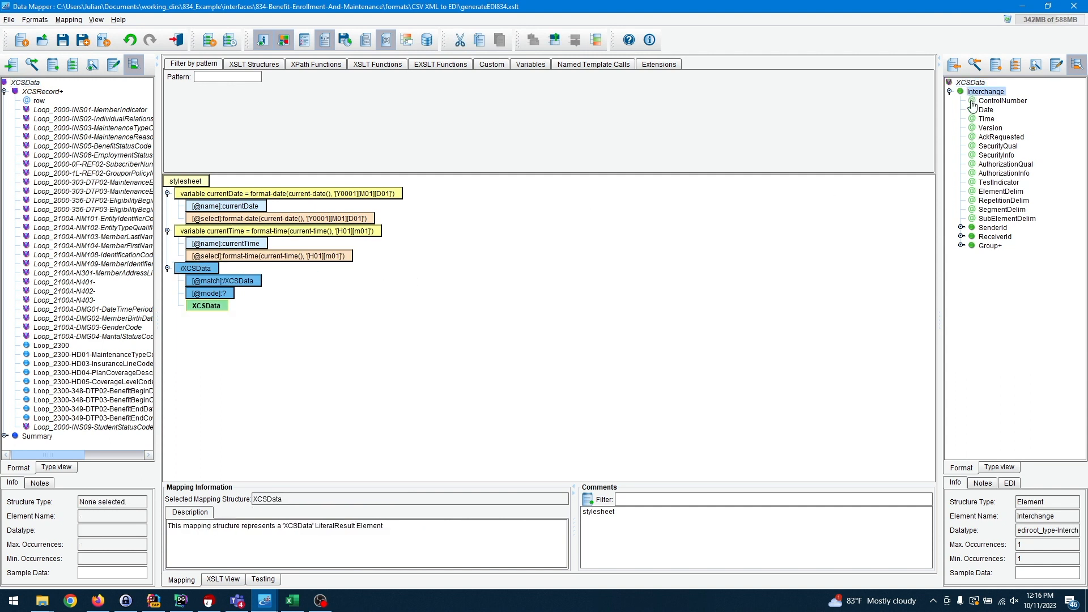
pyautogui.click(960, 245)
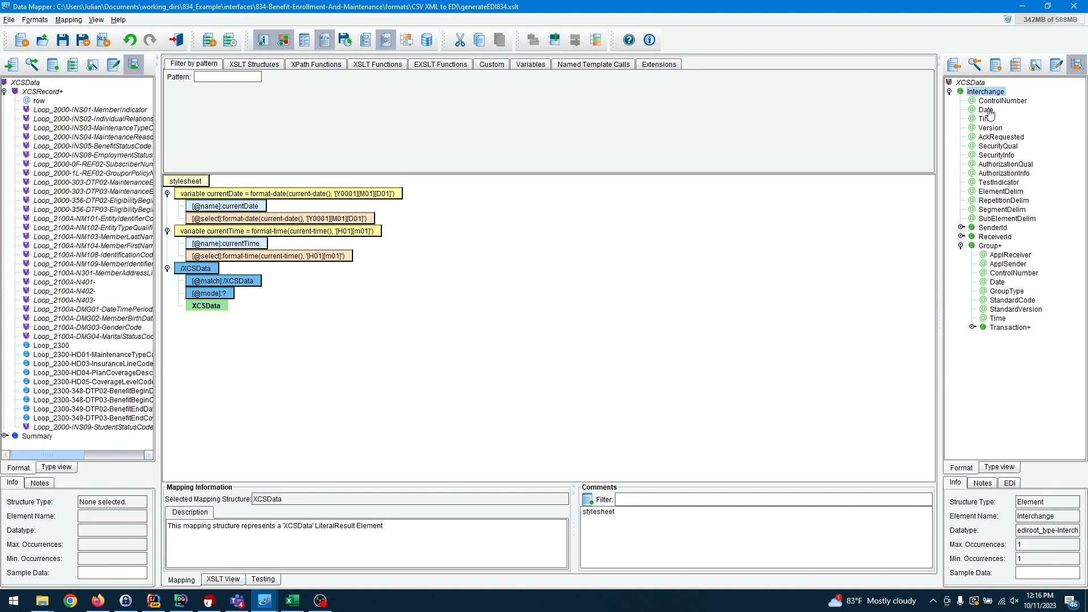
pyautogui.keyDown('shift'); pyautogui.click(989, 218); pyautogui.keyUp('shift')
pyautogui.moveTo(981, 121); pyautogui.dragTo(458, 342)
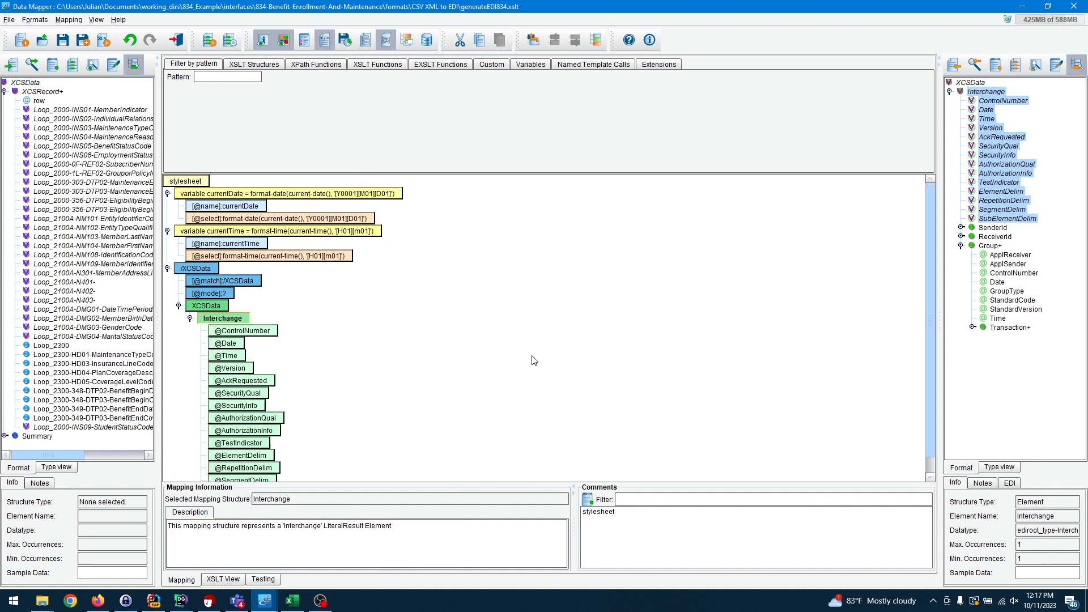
# Step: Add the target Group element and its Transaction element under Interchange in the mapping
pyautogui.click(990, 246)
pyautogui.click(973, 327)
pyautogui.click(998, 327)
pyautogui.moveTo(993, 252); pyautogui.dragTo(249, 306)
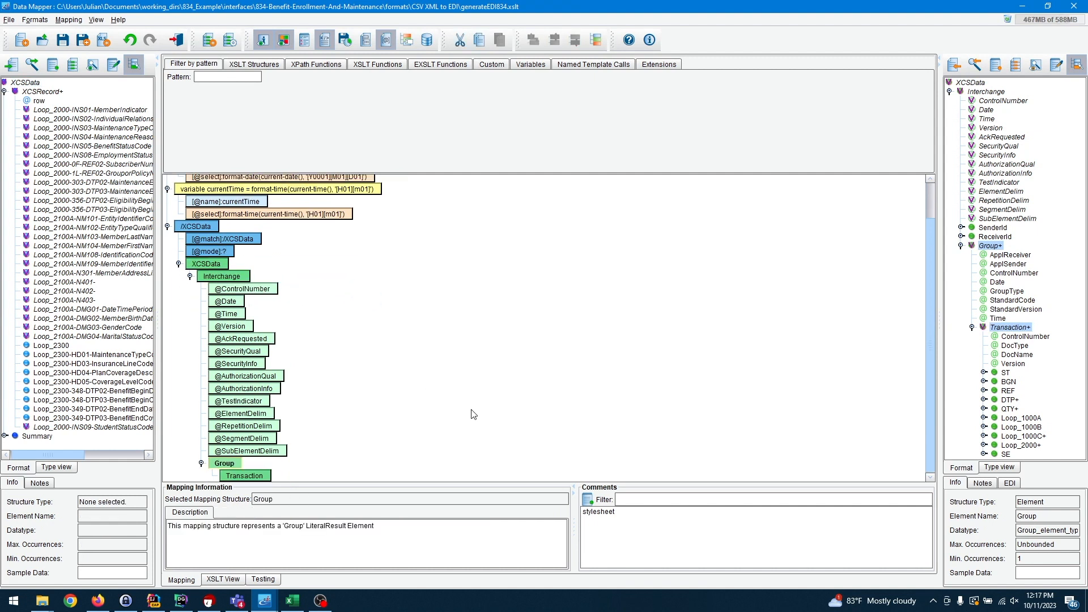
# Step: Add the target Loop_2000 with all its segments and subloops from INS through LE under Transaction
pyautogui.click(985, 446)
pyautogui.click(1021, 283)
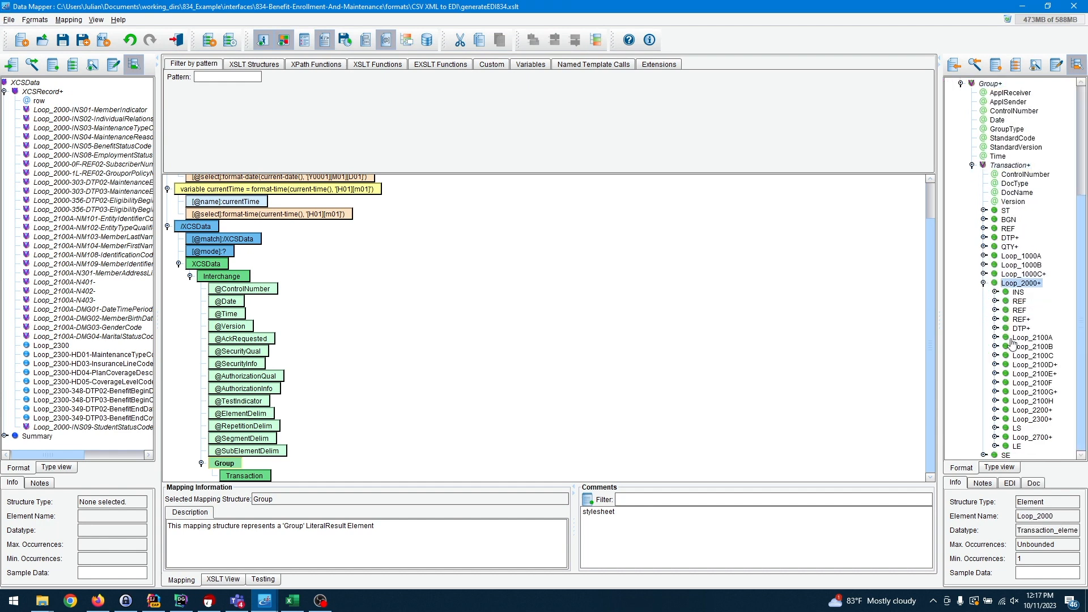
pyautogui.keyDown('shift'); pyautogui.click(1021, 446); pyautogui.keyUp('shift')
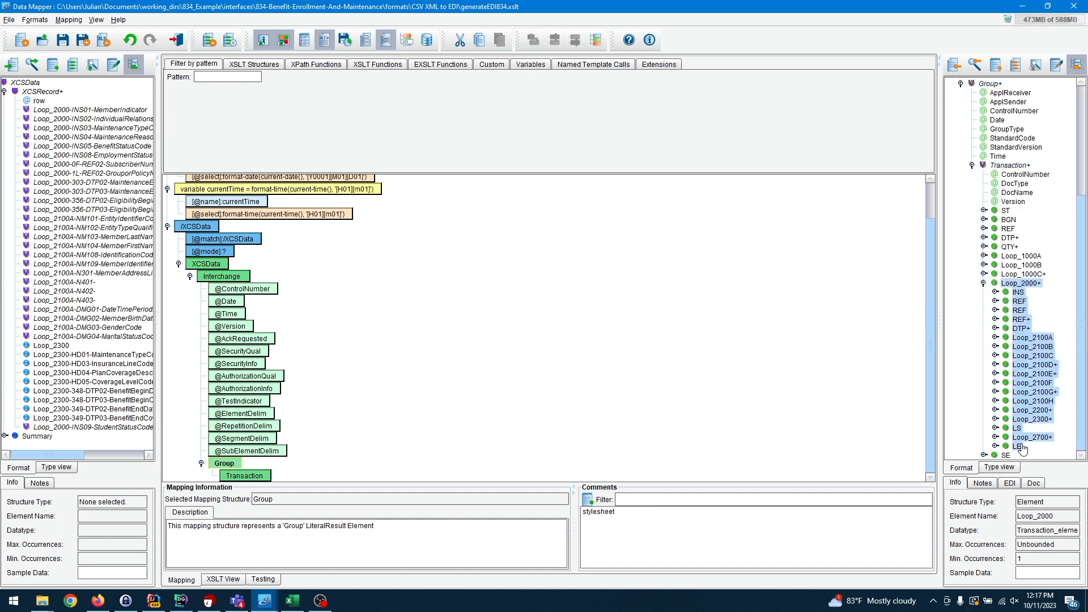
pyautogui.moveTo(1006, 289); pyautogui.dragTo(241, 481)
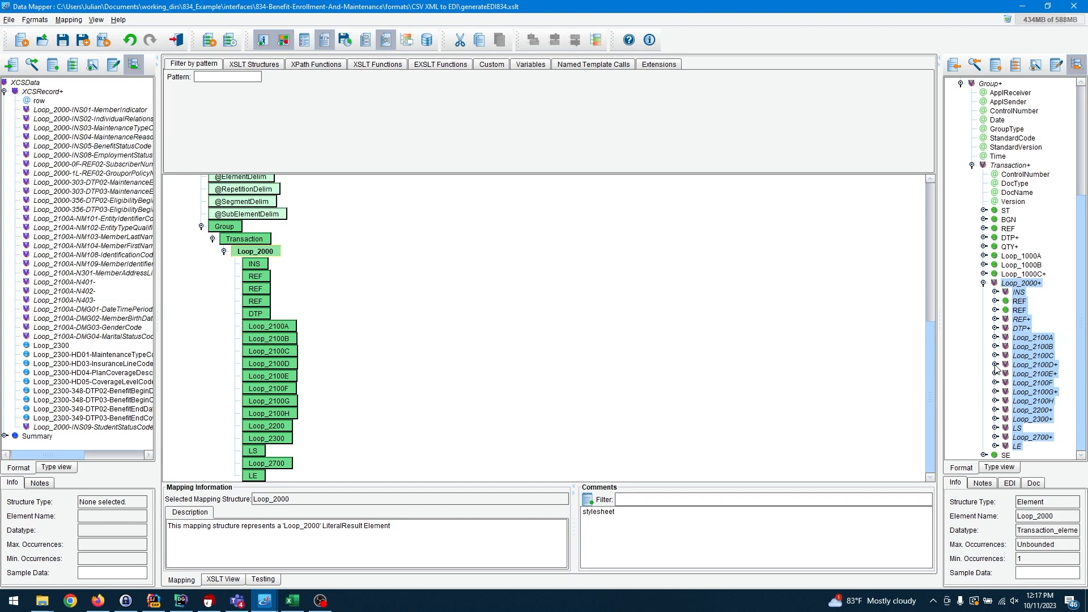
# Step: Add the target elements INS01, INS02 and INS03 under the INS segment of Loop_2000
pyautogui.click(995, 292)
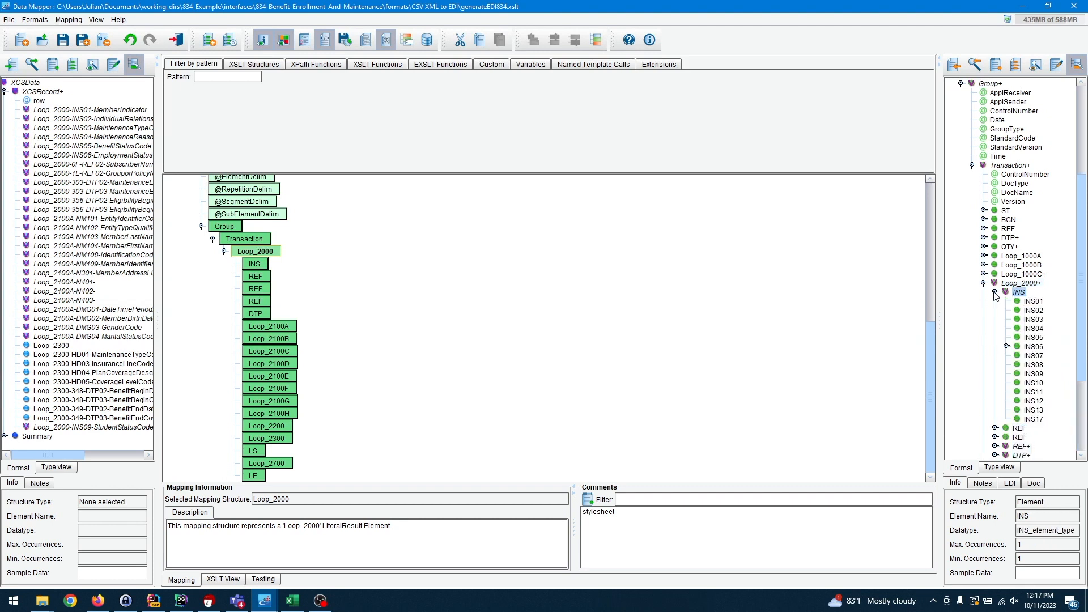
pyautogui.click(1033, 303)
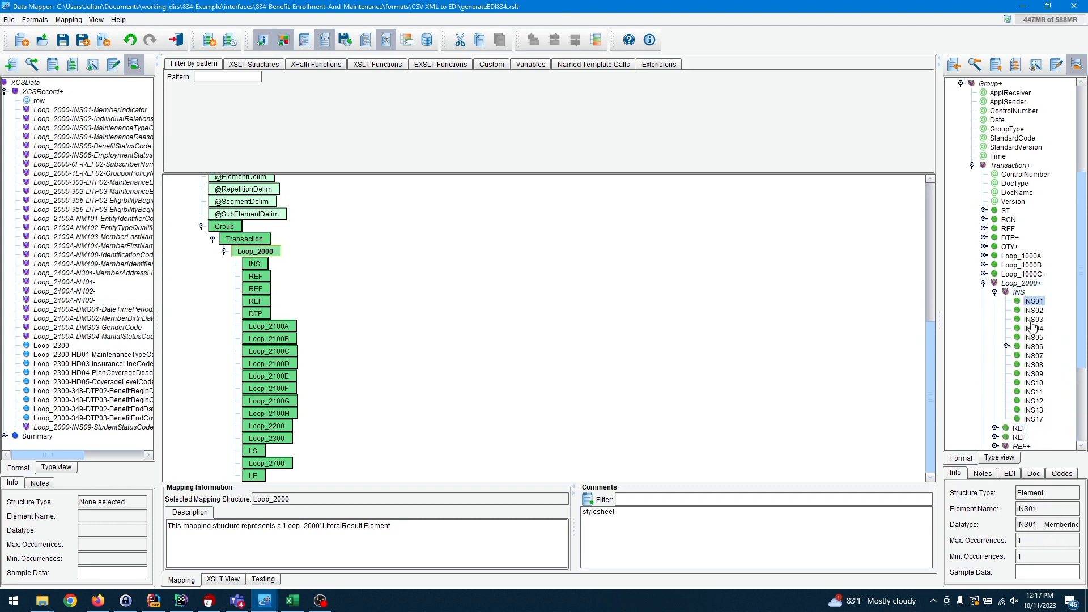
pyautogui.keyDown('shift'); pyautogui.click(1032, 321); pyautogui.keyUp('shift')
pyautogui.moveTo(1031, 324); pyautogui.dragTo(260, 275)
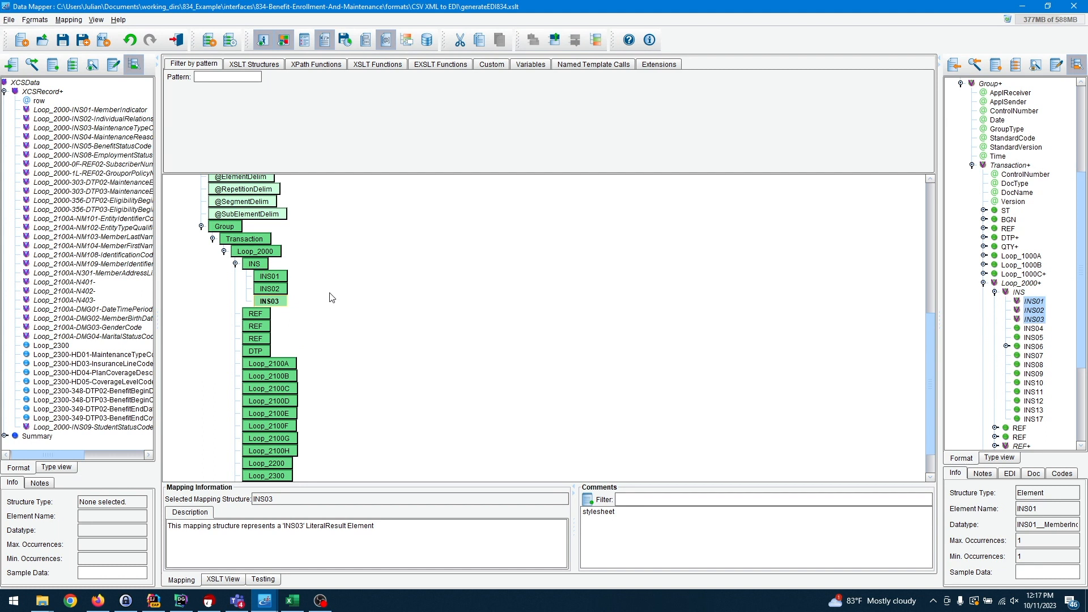
# Step: Map the source fields INS01-MemberIndicator, INS02-IndividualRelationshipCode and INS03-MaintenanceTypeCode to INS01, INS02 and INS03 respectively
pyautogui.click(277, 288)
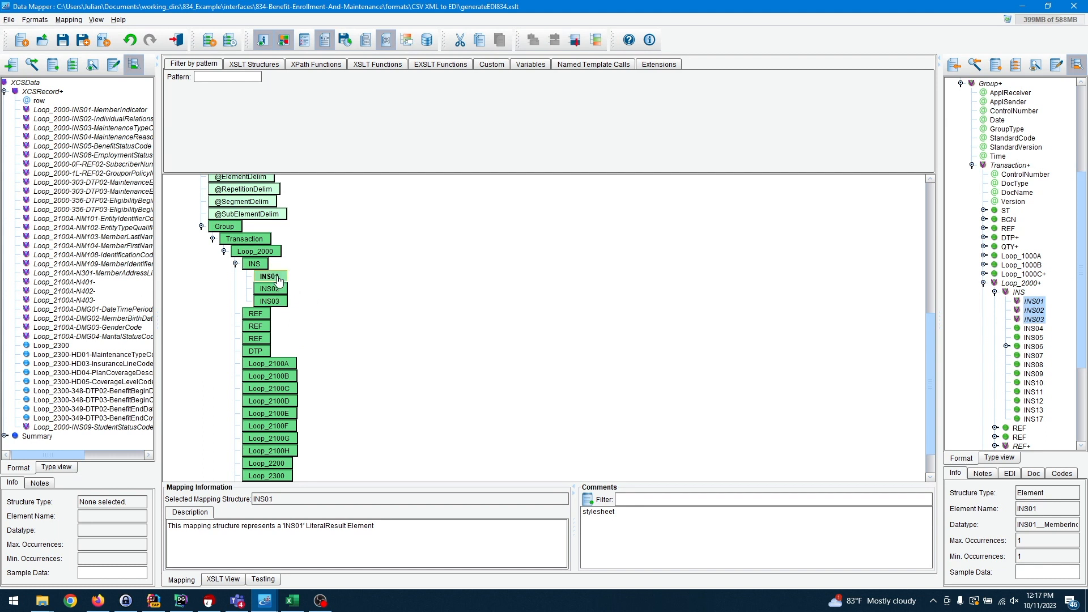
pyautogui.click(278, 302)
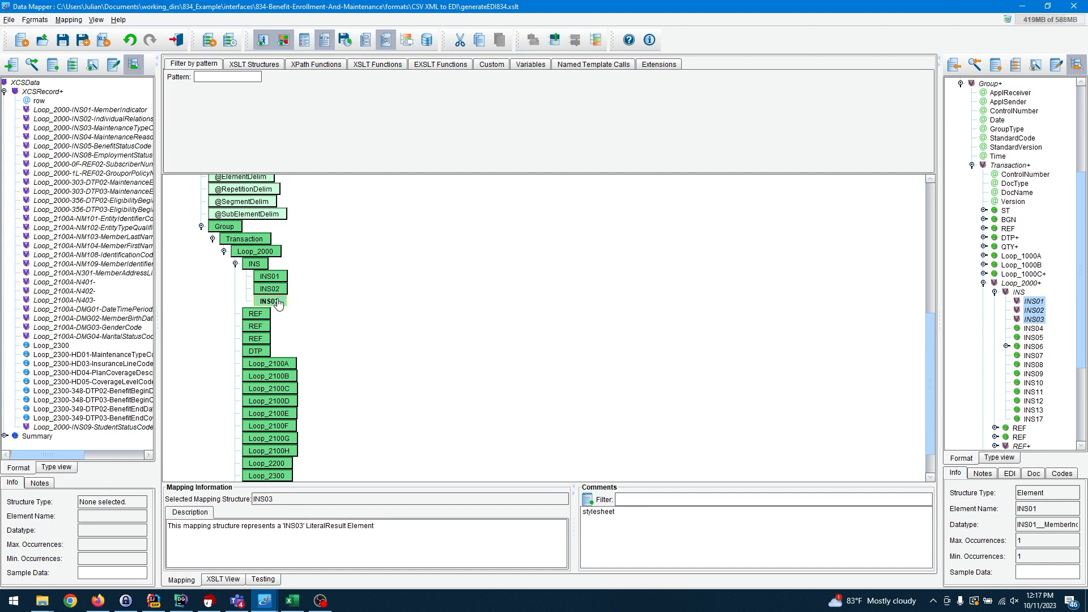
pyautogui.moveTo(59, 113); pyautogui.dragTo(276, 280)
pyautogui.moveTo(103, 122); pyautogui.dragTo(272, 322)
pyautogui.moveTo(83, 128); pyautogui.dragTo(270, 354)
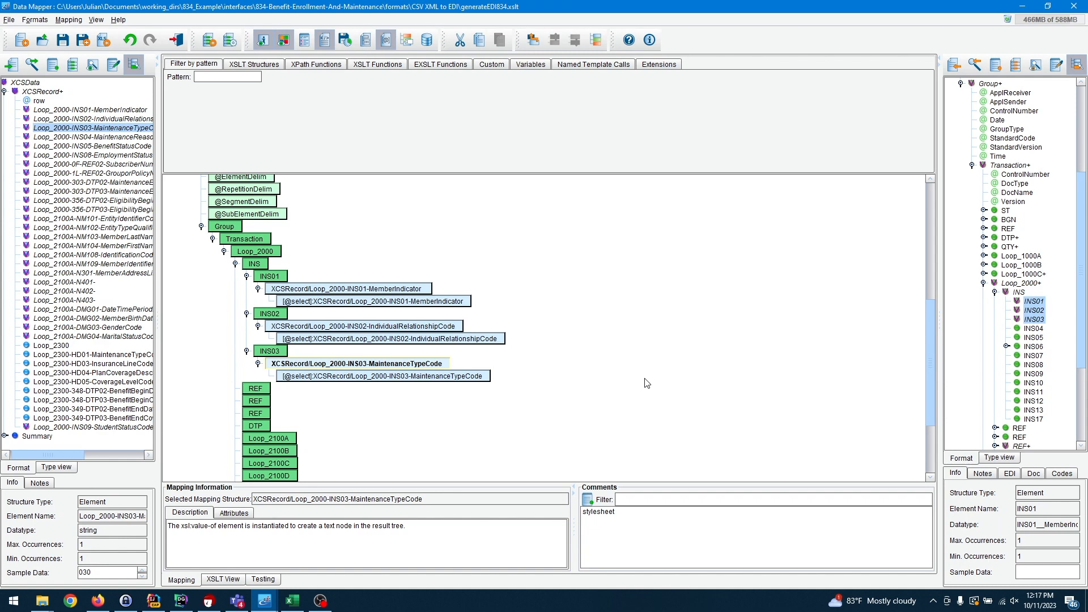
# Step: Reload the saved generateEDI834.xslt, discarding the unsaved mapping changes
pyautogui.scroll(6, 1012, 278)
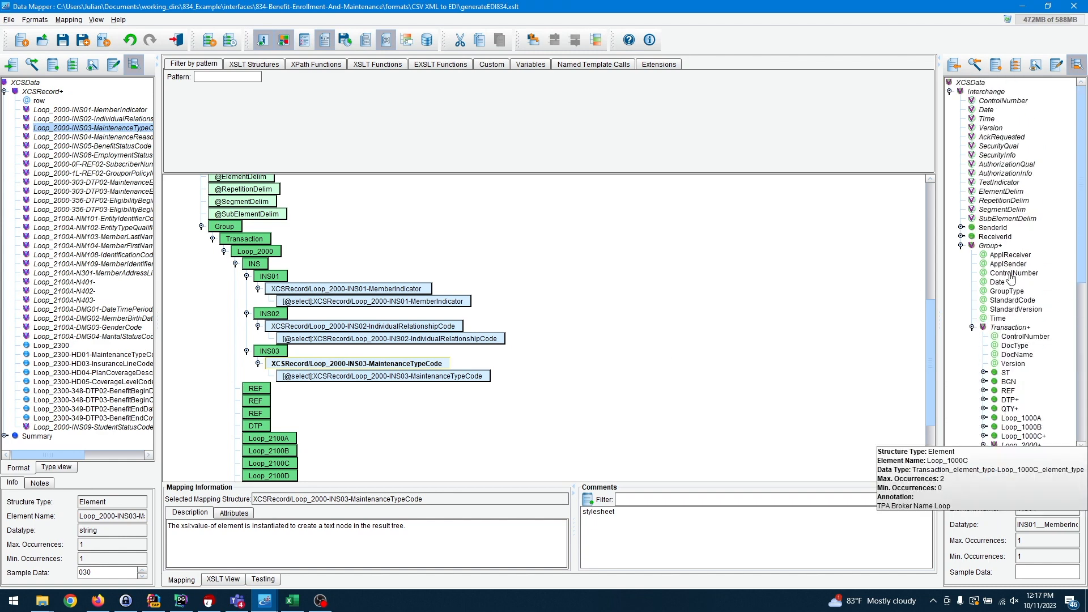
pyautogui.scroll(-7, 1011, 278)
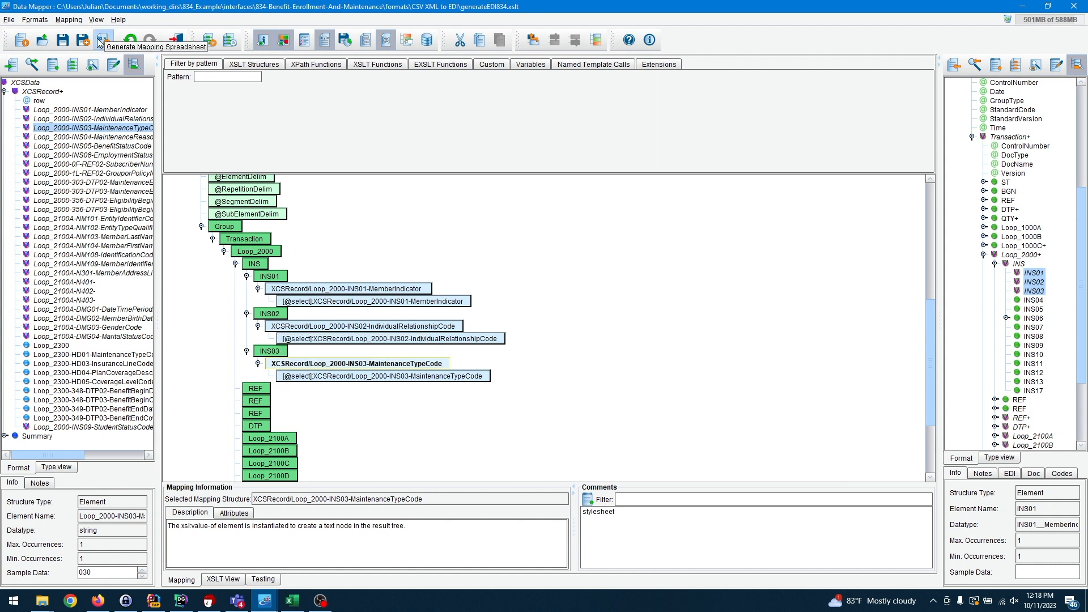
pyautogui.click(9, 19)
pyautogui.click(28, 58)
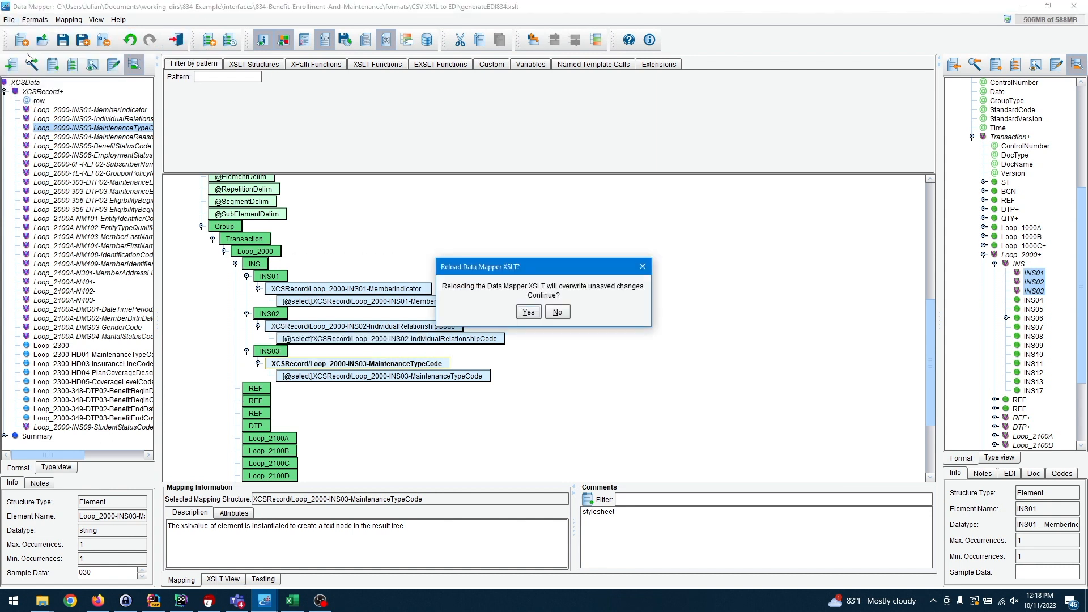
pyautogui.click(528, 313)
# Step: Examine the complete mapping, from the ST and BGN header values through the Loop_2000 for-each and the Loop_2100A member name fields
pyautogui.scroll(-7, 436, 342)
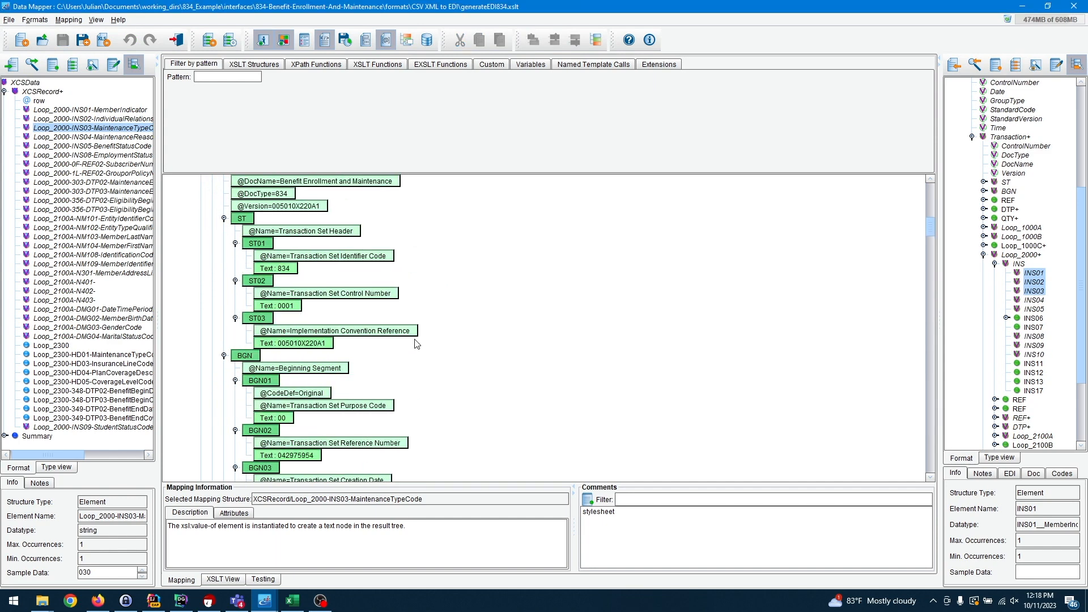
pyautogui.click(285, 271)
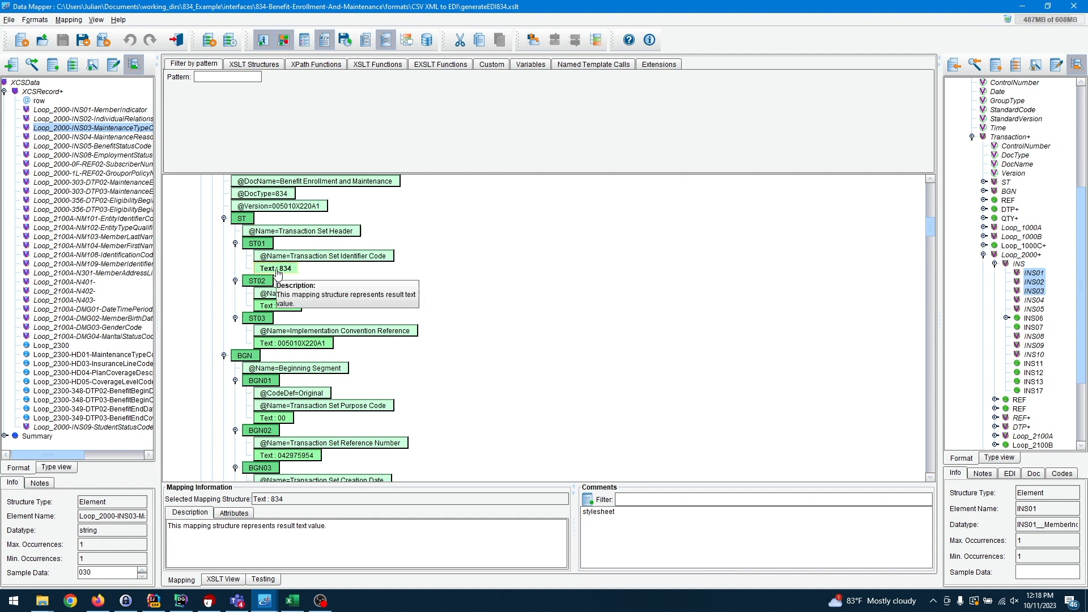
pyautogui.click(299, 344)
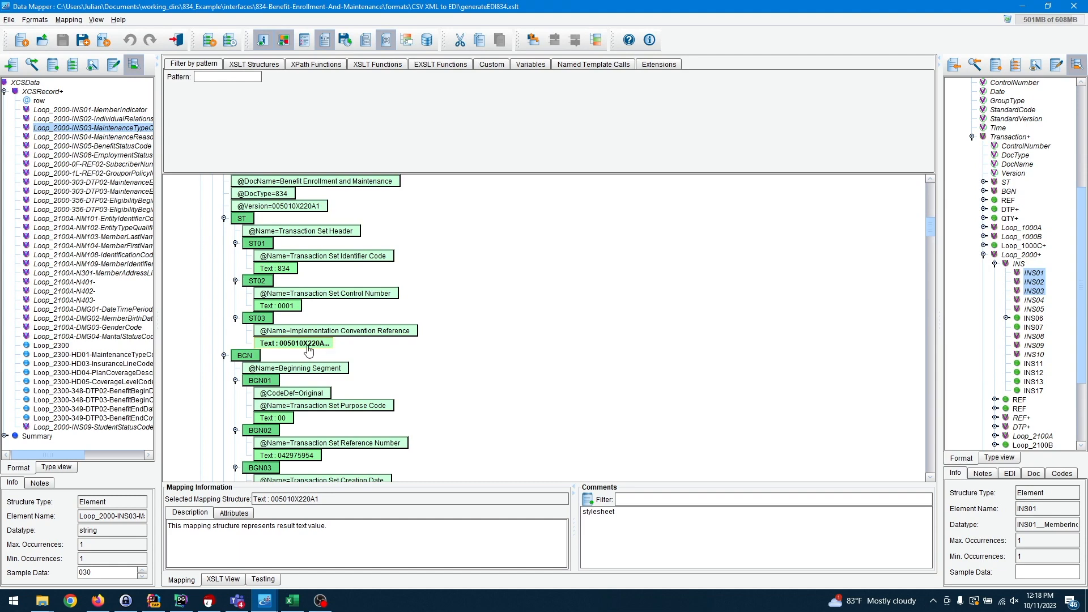
pyautogui.scroll(-20, 417, 392)
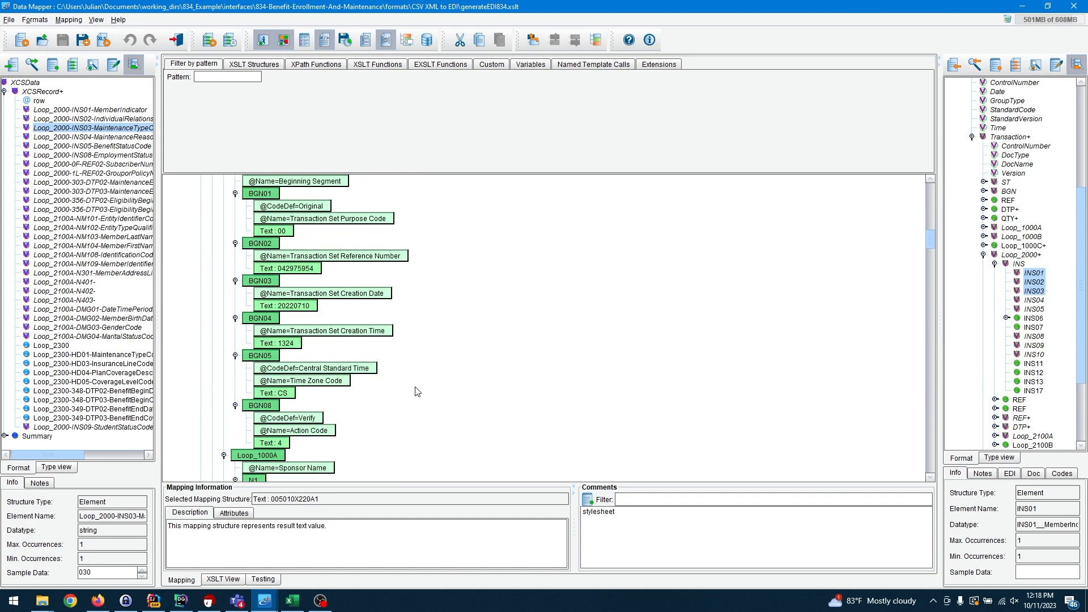
pyautogui.scroll(-5, 417, 392)
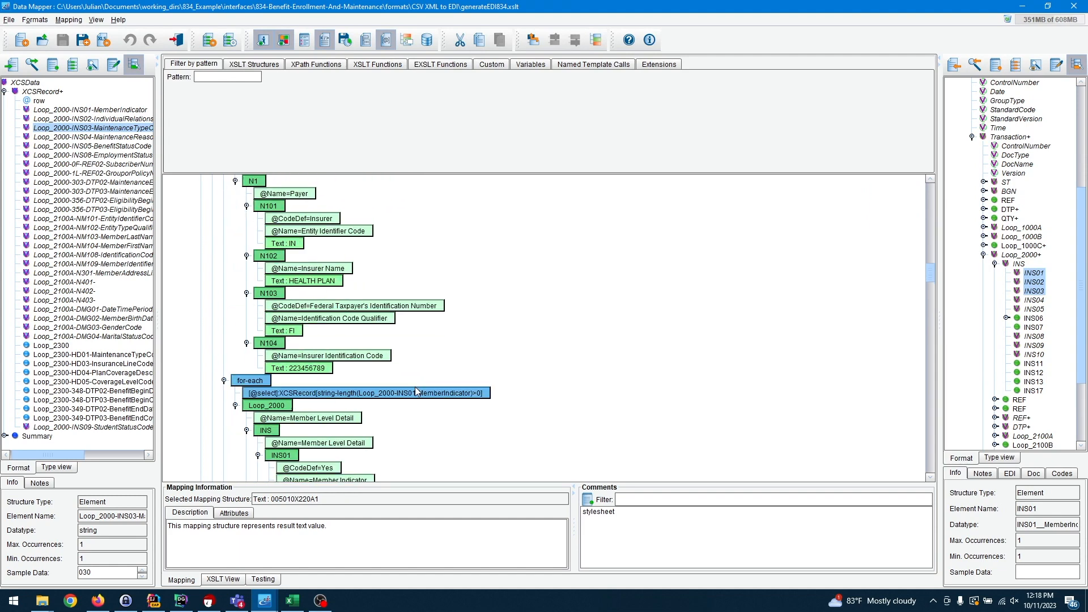
pyautogui.scroll(-15, 417, 392)
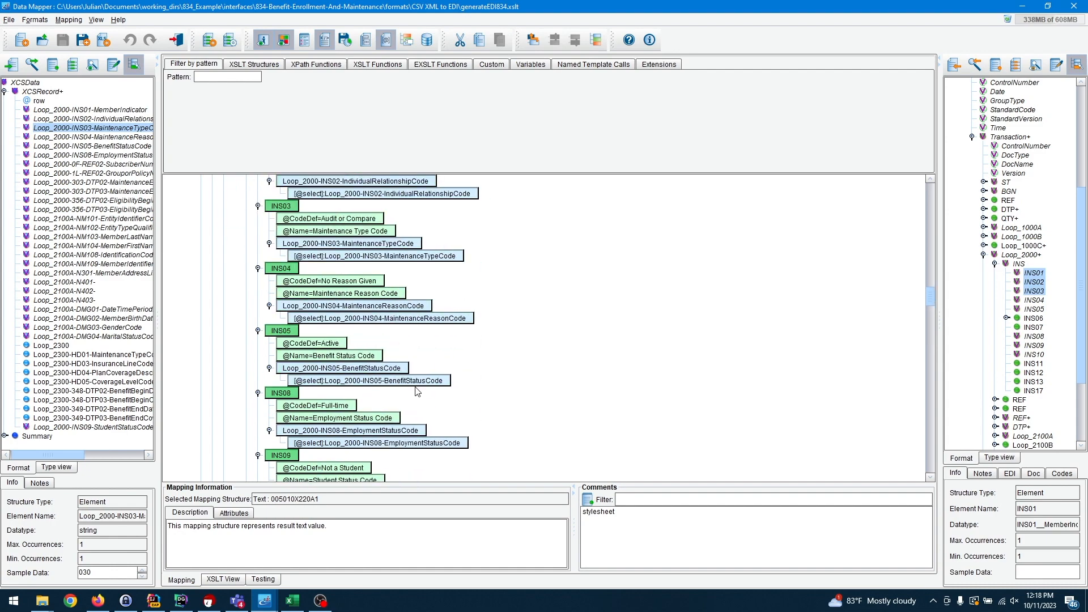
pyautogui.scroll(-12, 418, 392)
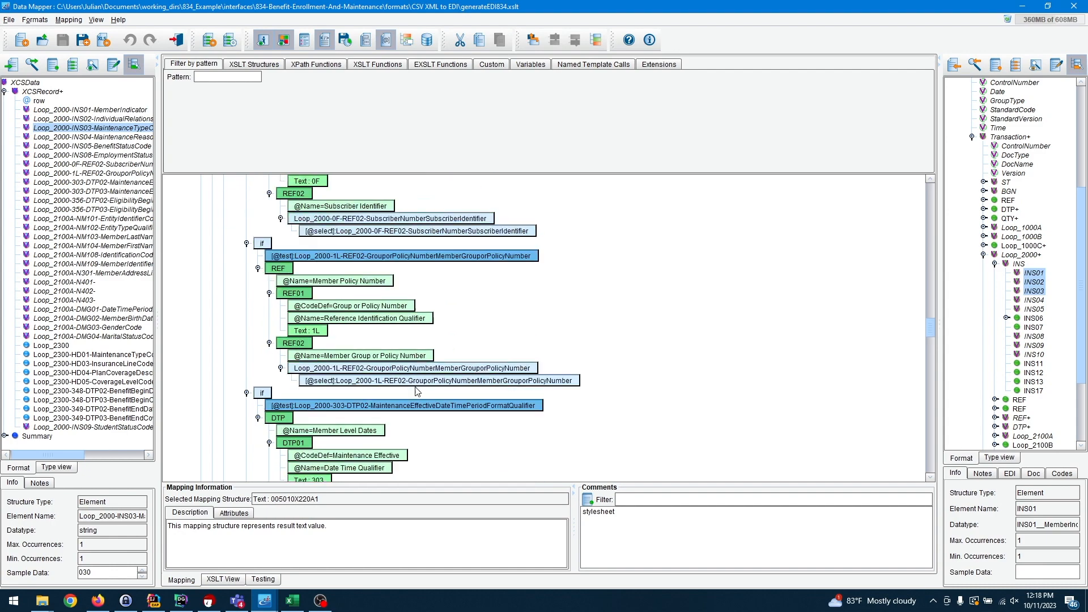
pyautogui.scroll(-6, 417, 391)
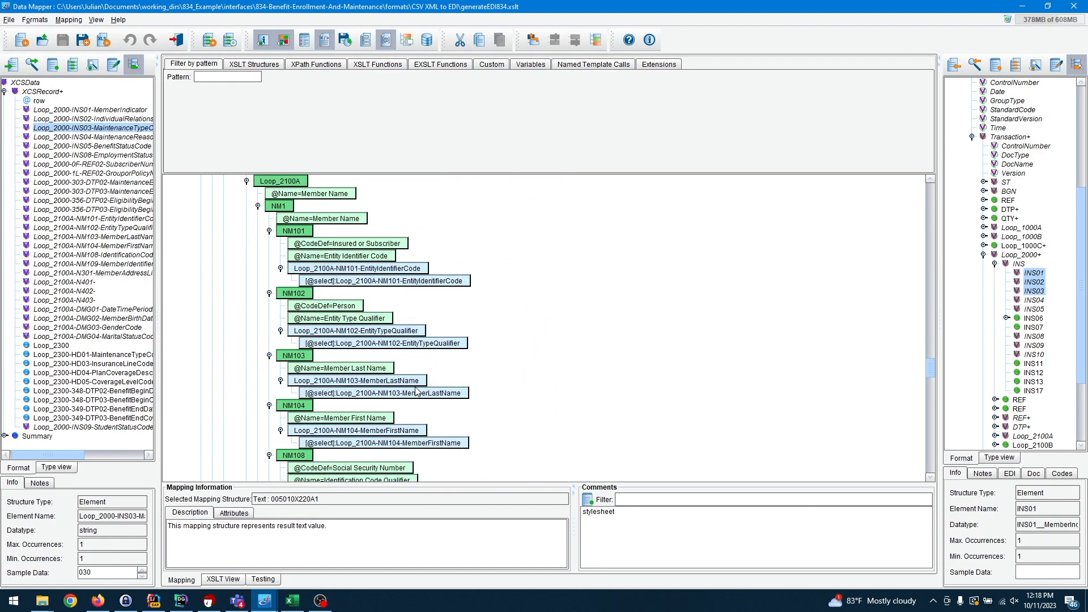
pyautogui.scroll(20, 554, 396)
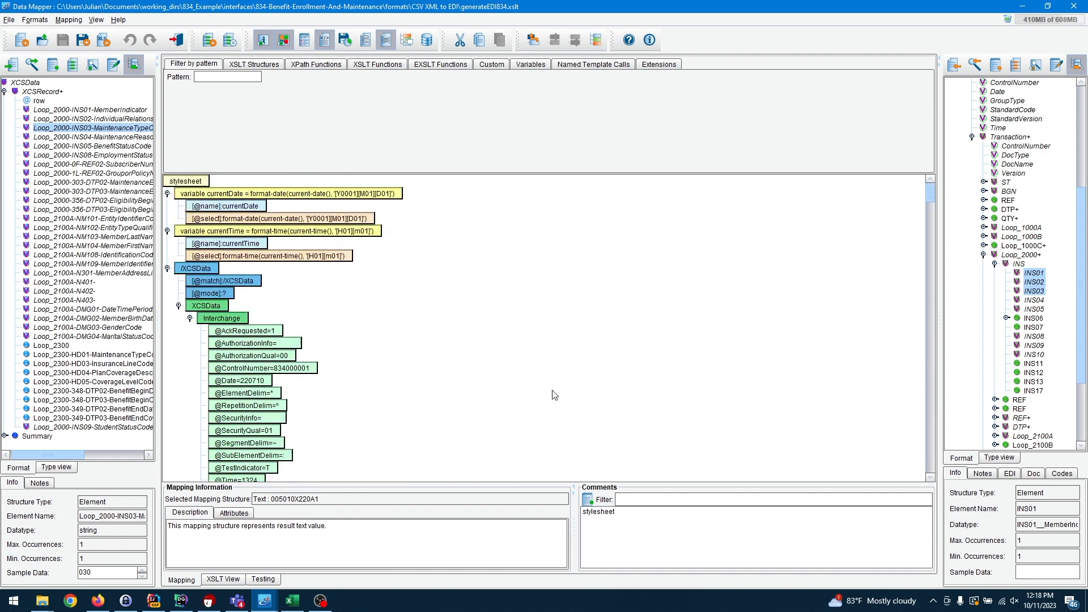
# Step: Open the source format selection and set the format reader to CSV
pyautogui.click(12, 64)
pyautogui.click(544, 245)
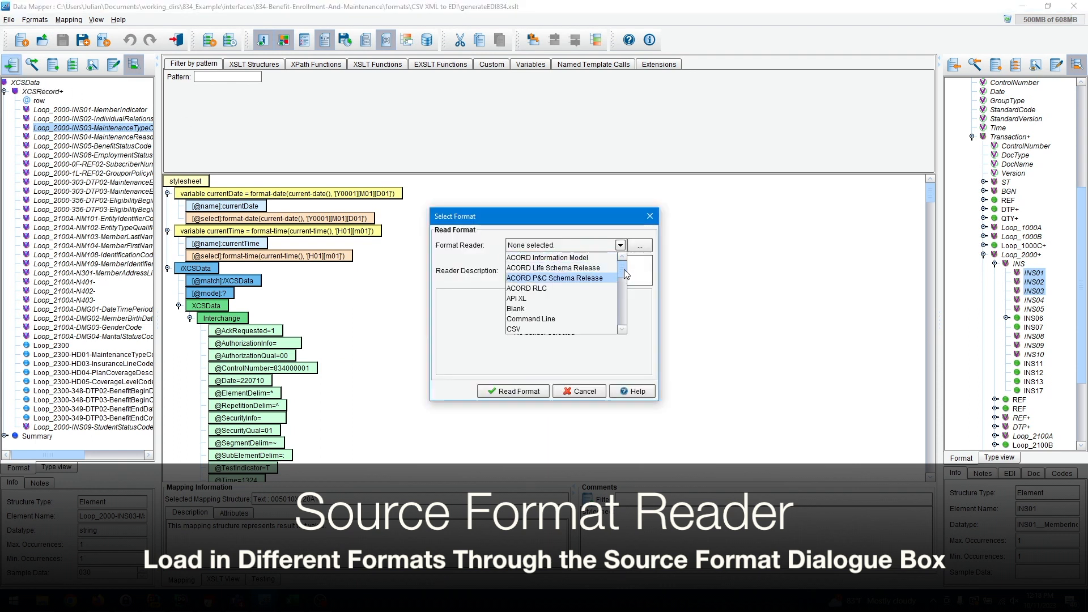
pyautogui.scroll(-2, 626, 274)
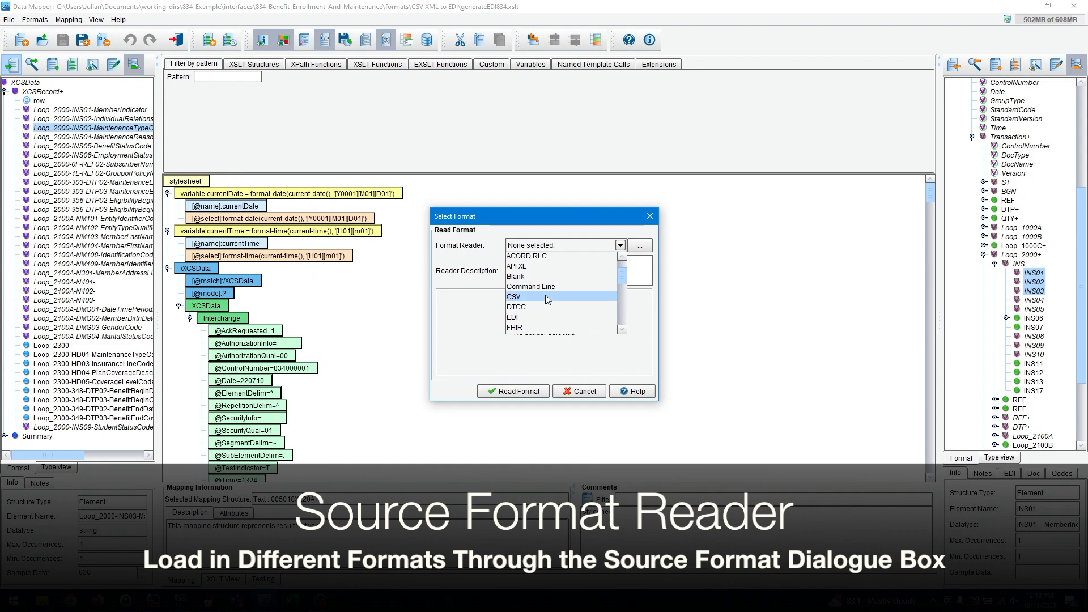
pyautogui.click(547, 298)
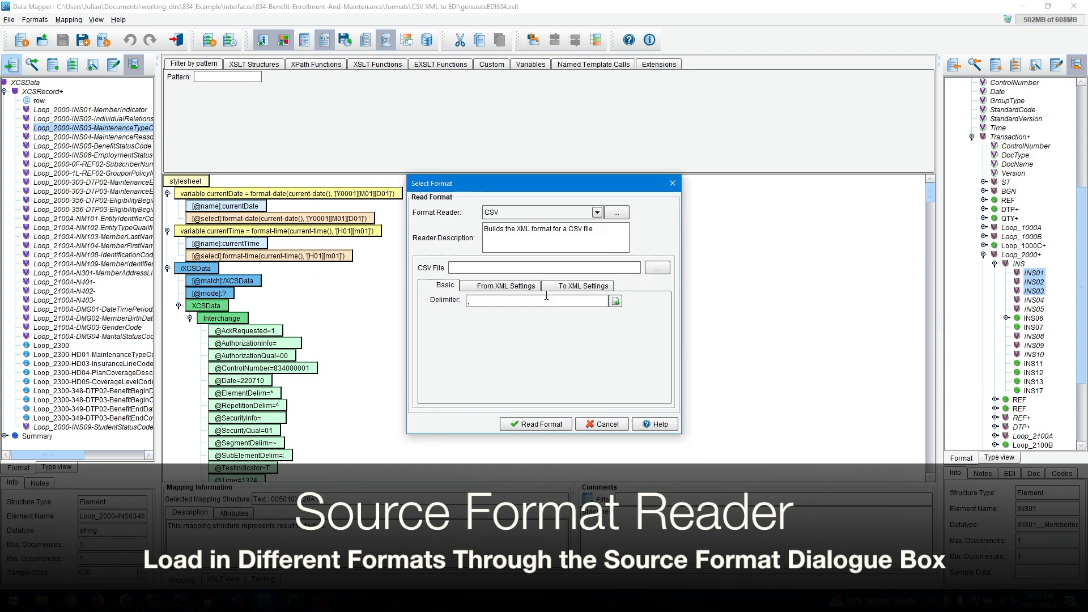
# Step: Read the source format from 834.csv in the data\input\834 folder and expand its XCSRecord node
pyautogui.click(657, 267)
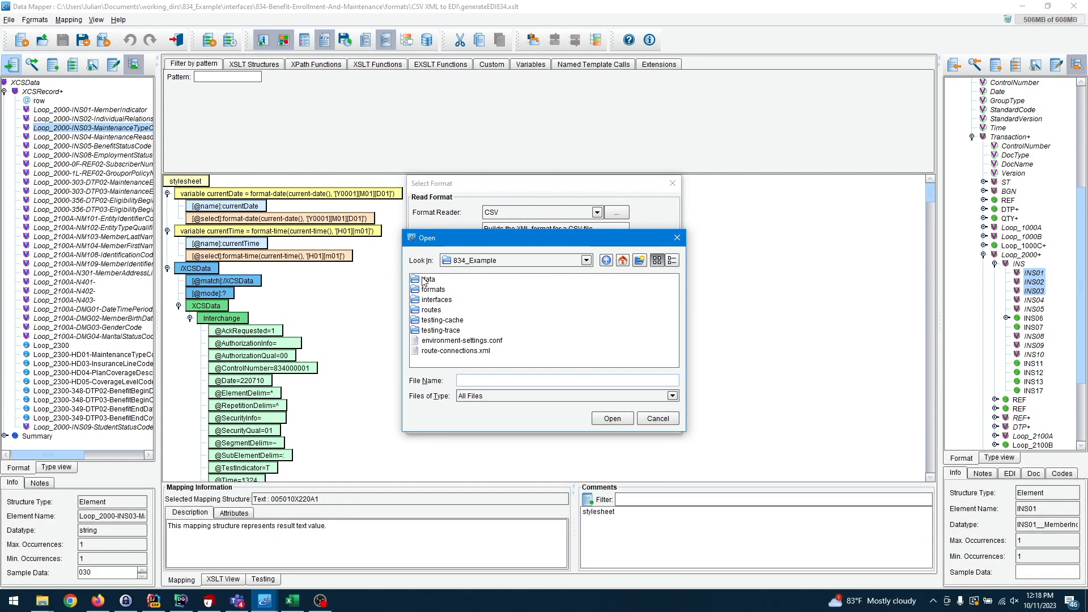
pyautogui.doubleClick(426, 279)
pyautogui.doubleClick(426, 280)
pyautogui.doubleClick(426, 280)
pyautogui.click(444, 291)
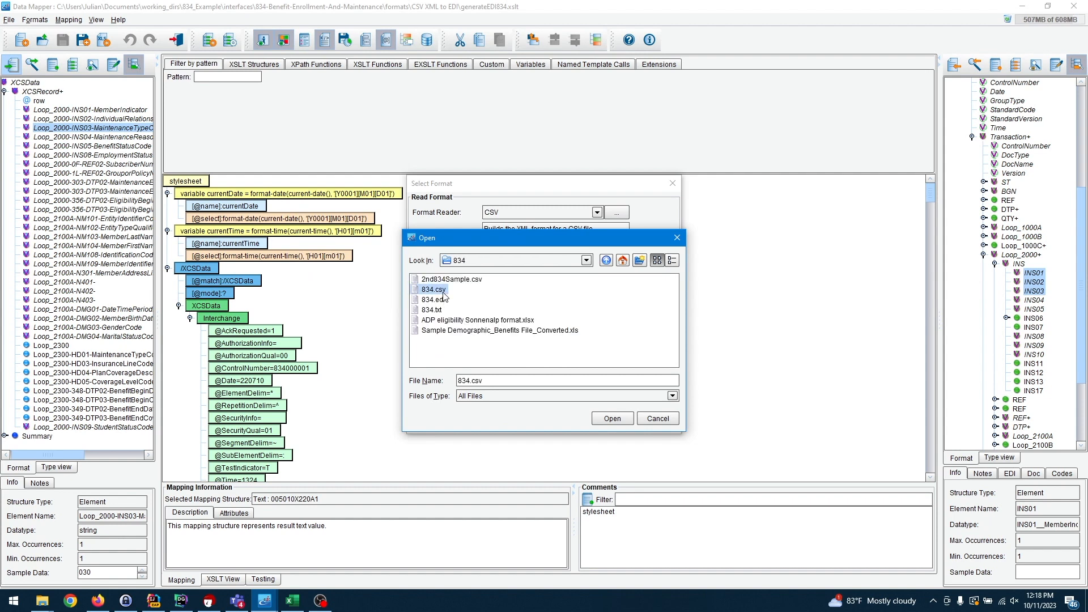
pyautogui.click(608, 421)
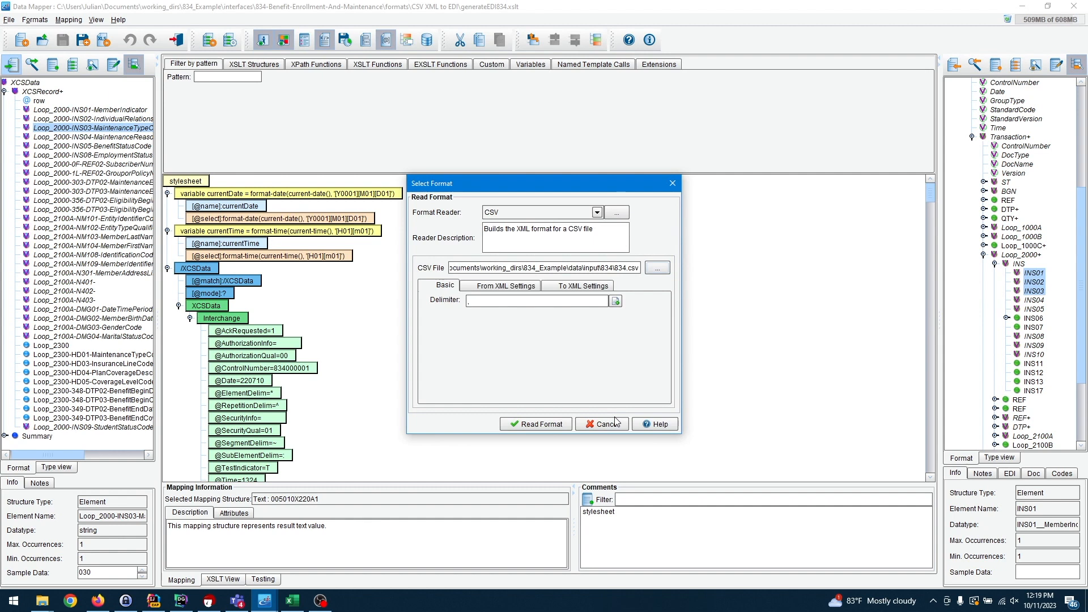
pyautogui.click(535, 424)
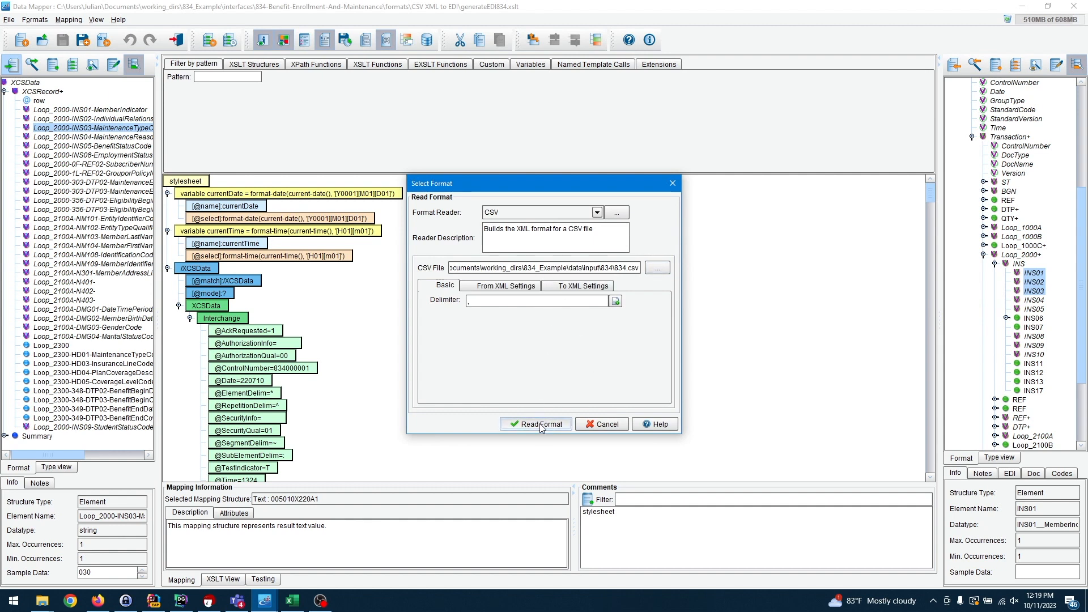
pyautogui.click(7, 92)
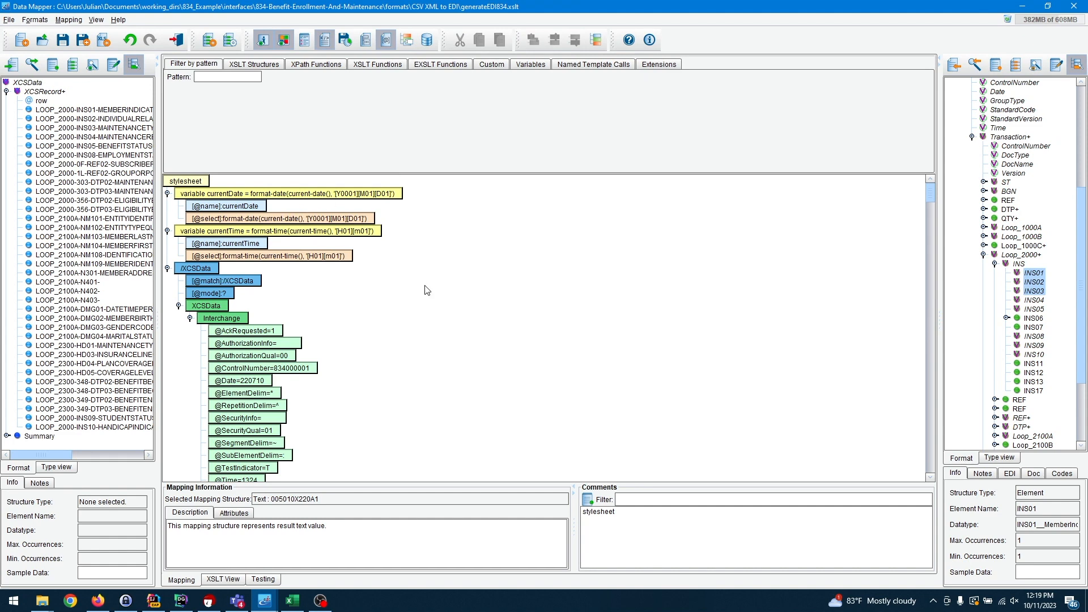
# Step: Open the target format selection and set the format reader to EDI
pyautogui.scroll(7, 1015, 238)
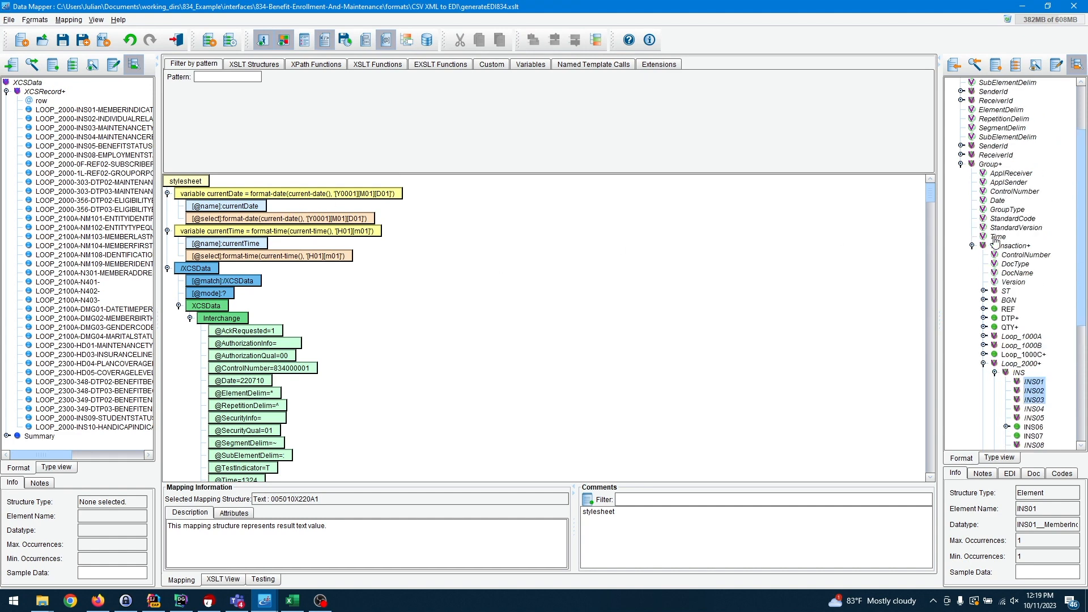
pyautogui.click(953, 65)
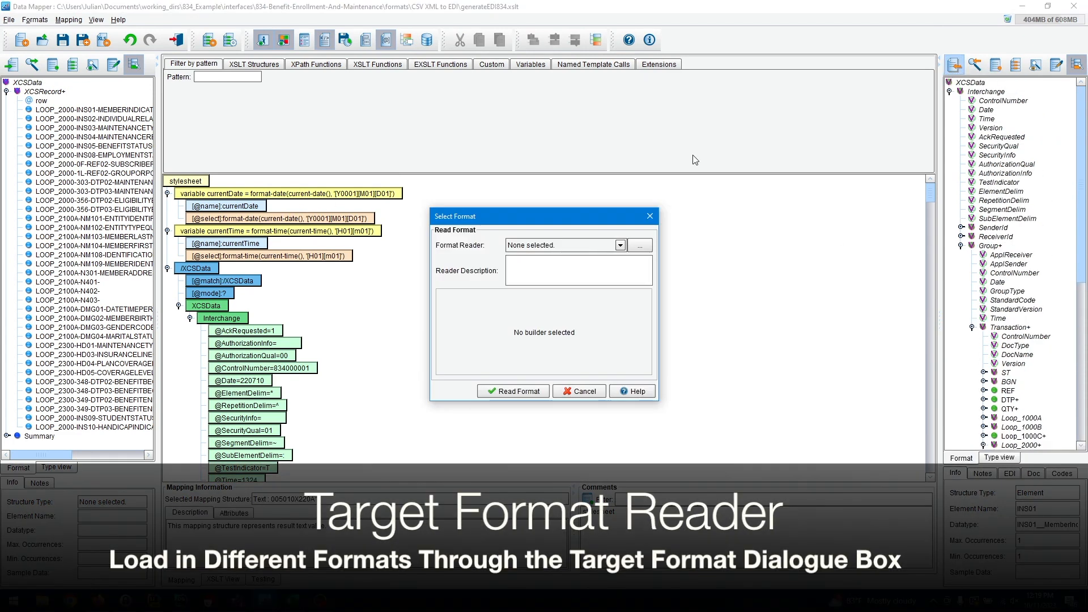
pyautogui.click(548, 246)
pyautogui.scroll(-1, 574, 316)
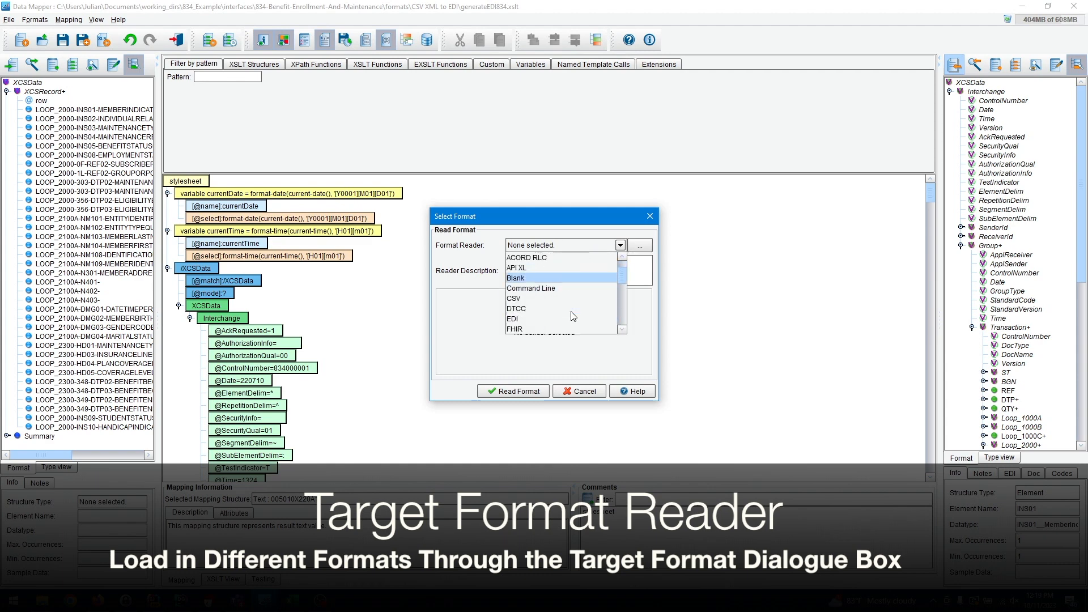
pyautogui.click(545, 320)
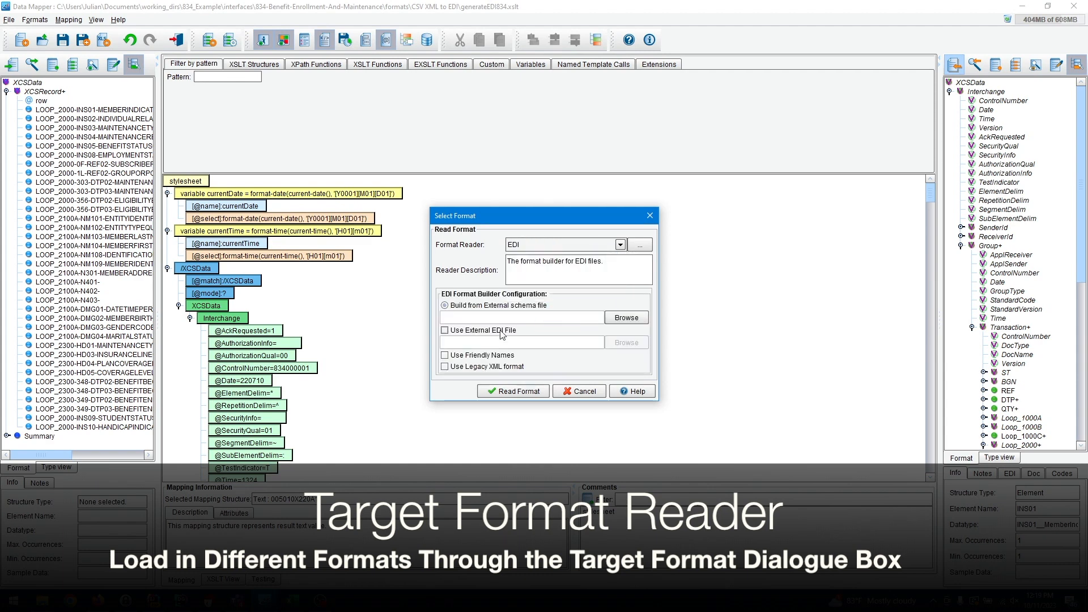
# Step: Choose 834-A1.xsd from the data\X12_Complete_Data\834-A1 folder as the external schema file for the EDI format
pyautogui.click(618, 317)
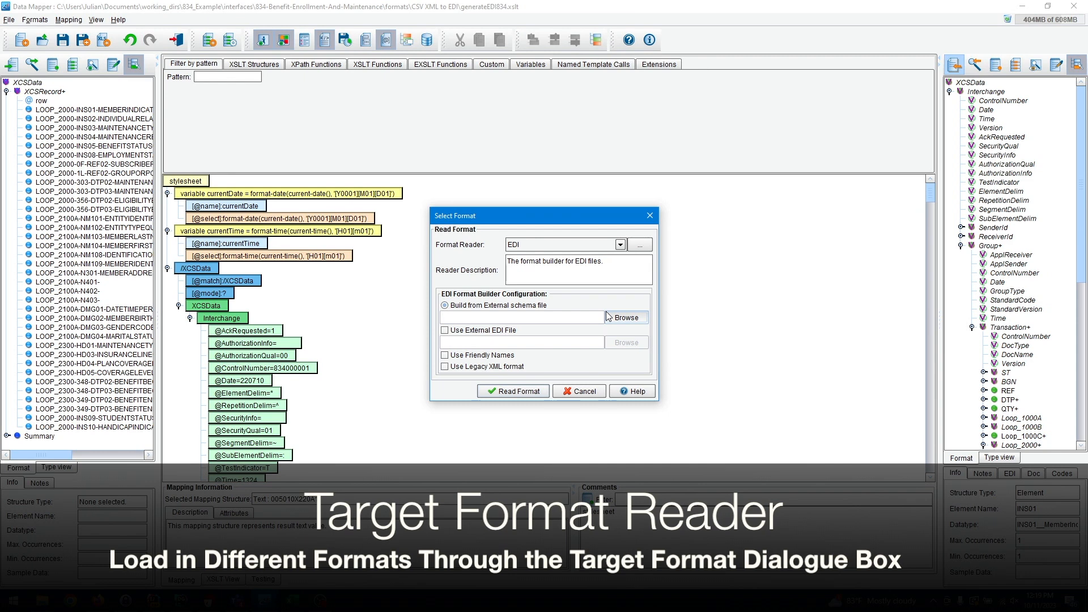
pyautogui.click(606, 234)
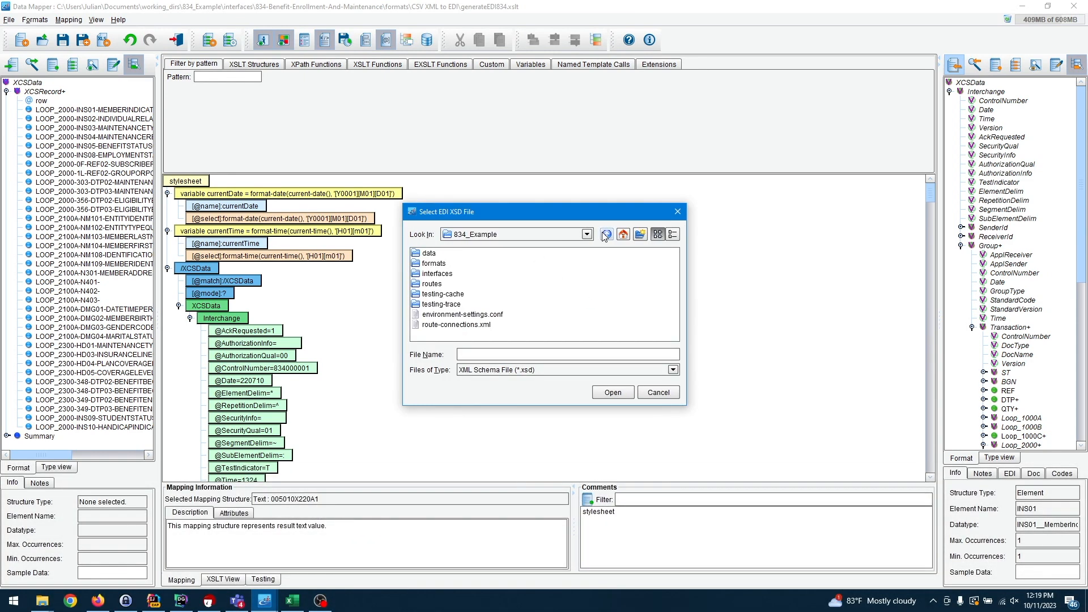
pyautogui.doubleClick(428, 255)
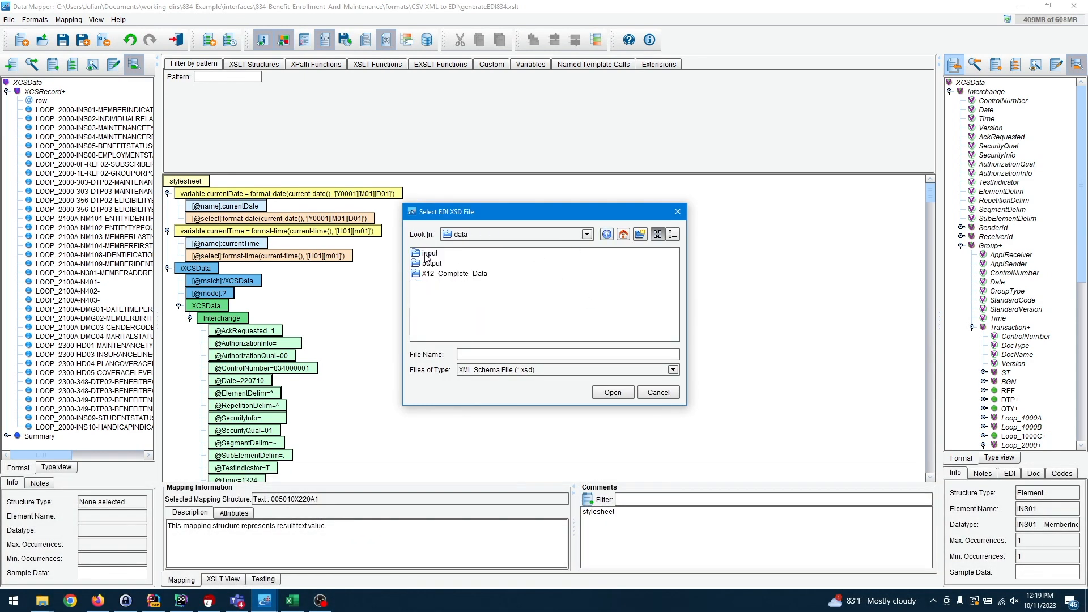
pyautogui.doubleClick(433, 276)
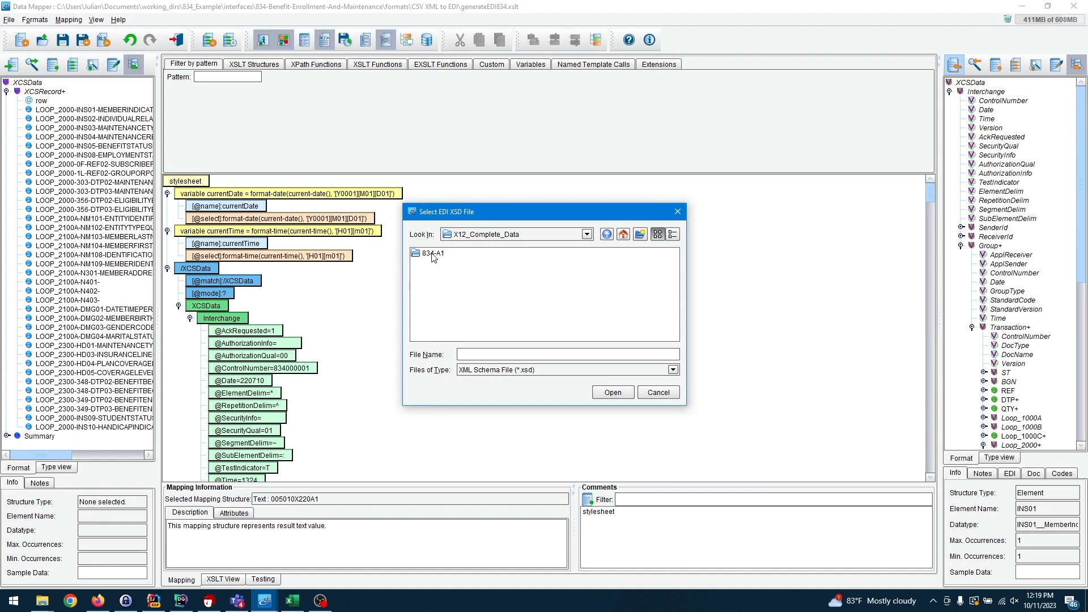
pyautogui.doubleClick(434, 255)
pyautogui.click(446, 264)
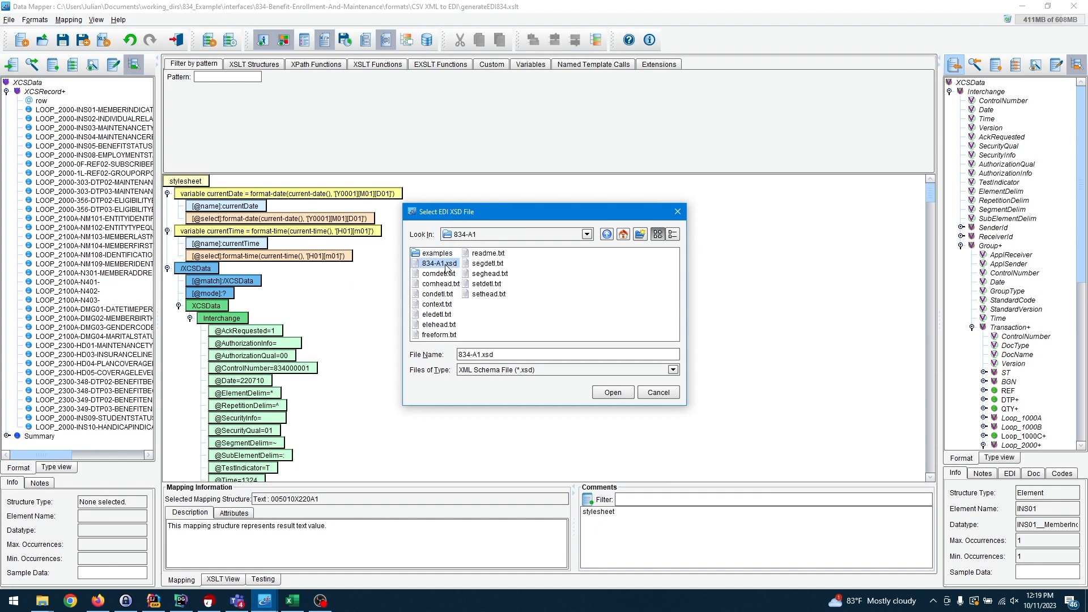
pyautogui.click(613, 392)
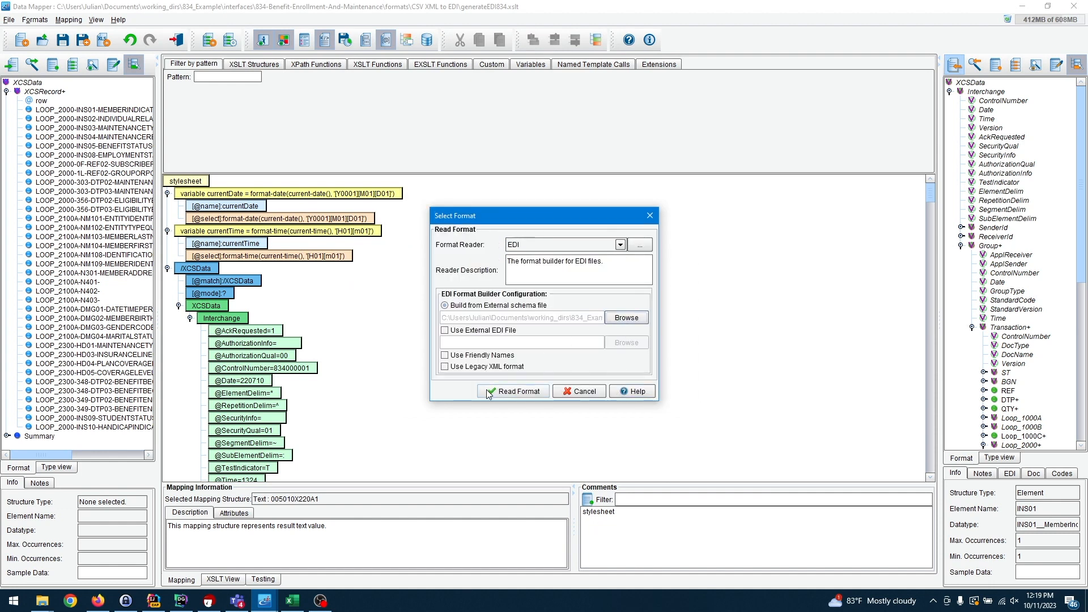
# Step: Read the EDI target format without saving the current mapping, and expand its Interchange and Group nodes
pyautogui.click(496, 393)
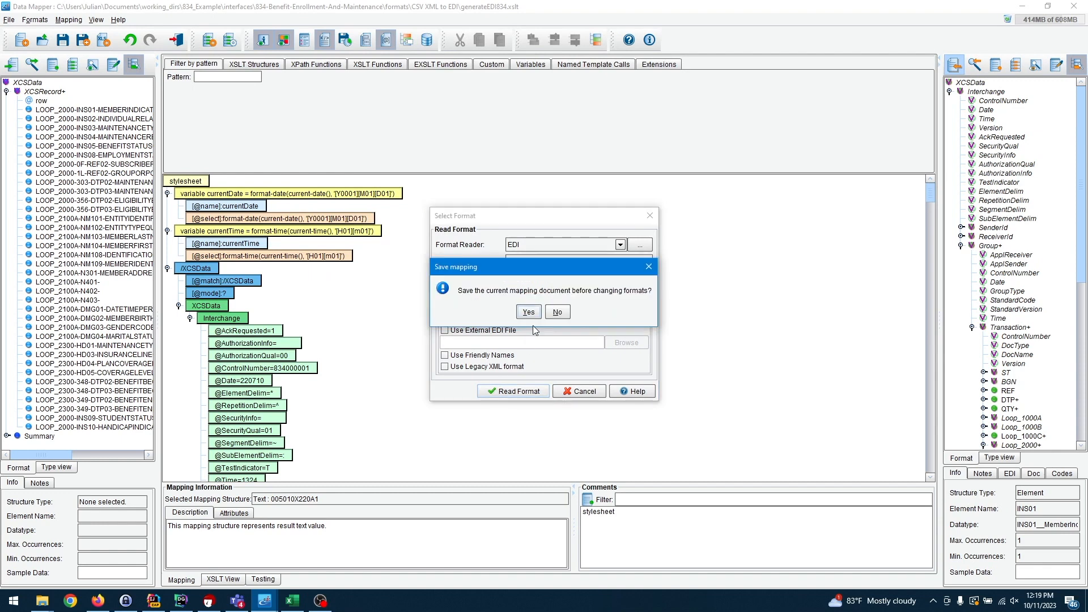
pyautogui.click(551, 310)
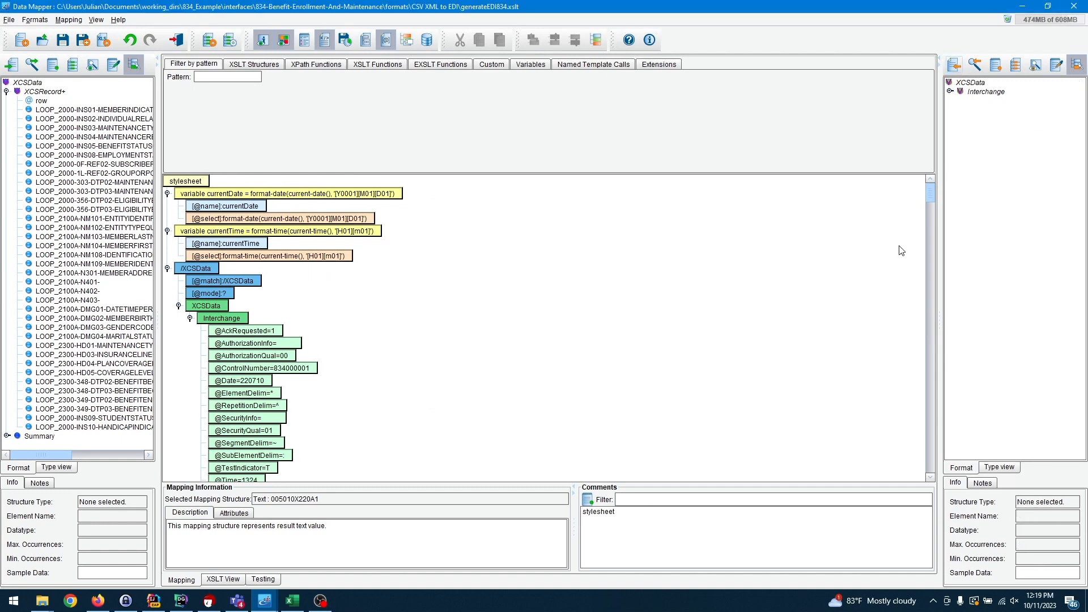
pyautogui.click(951, 92)
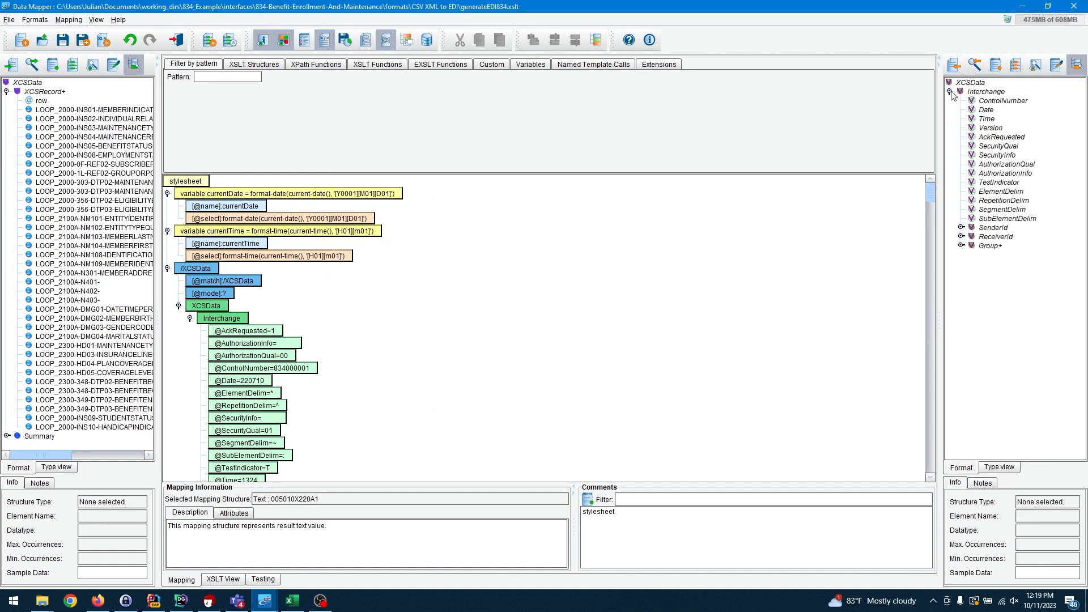
pyautogui.click(962, 246)
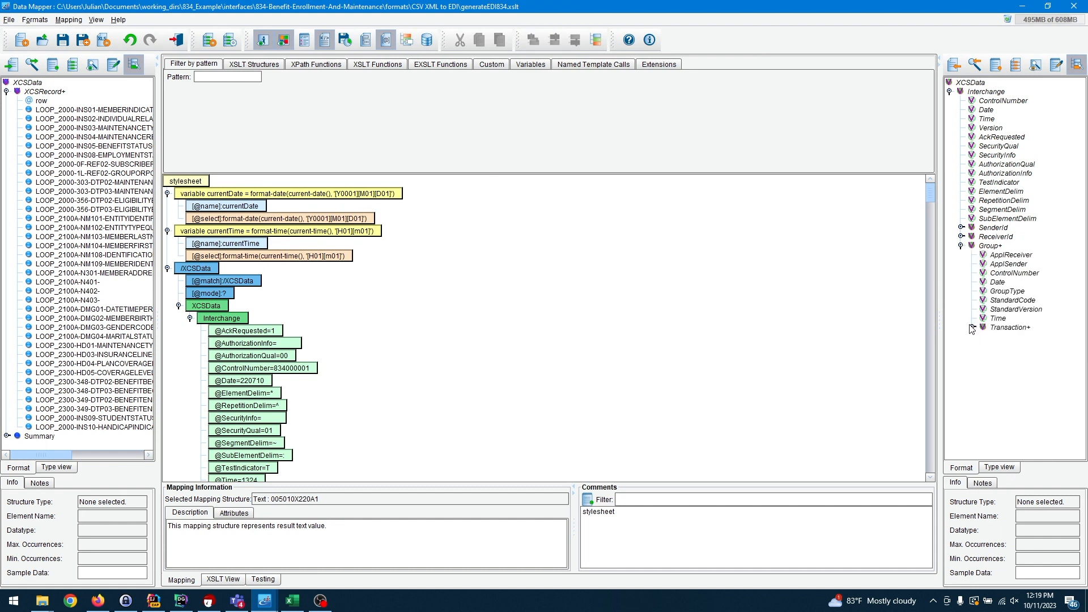
# Step: Reload the Data Mapper XSLT from the saved file, overwriting any unsaved changes
pyautogui.click(10, 20)
pyautogui.click(32, 59)
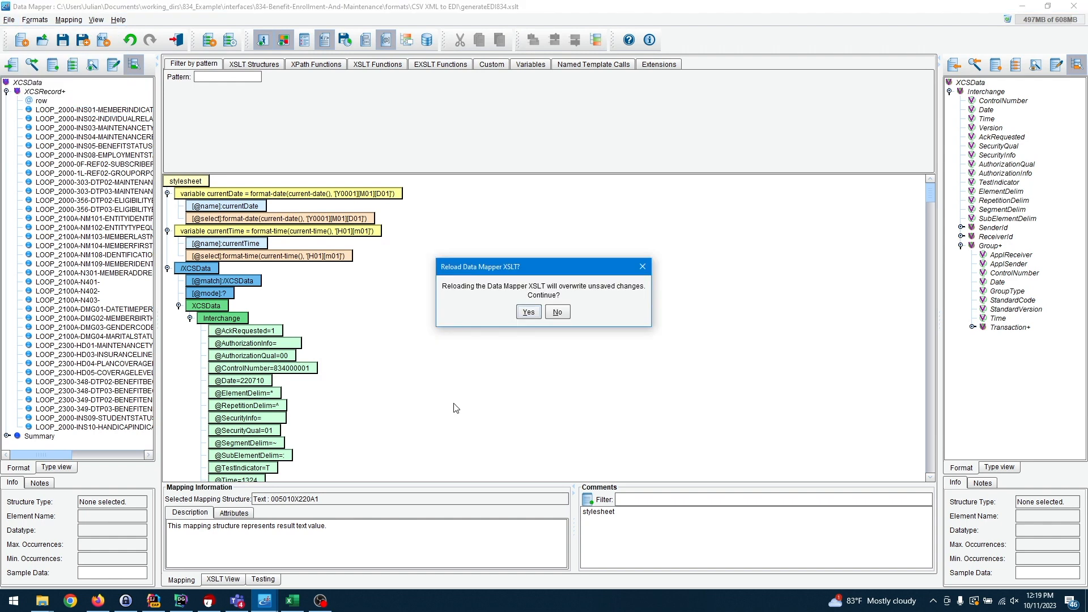
pyautogui.click(526, 312)
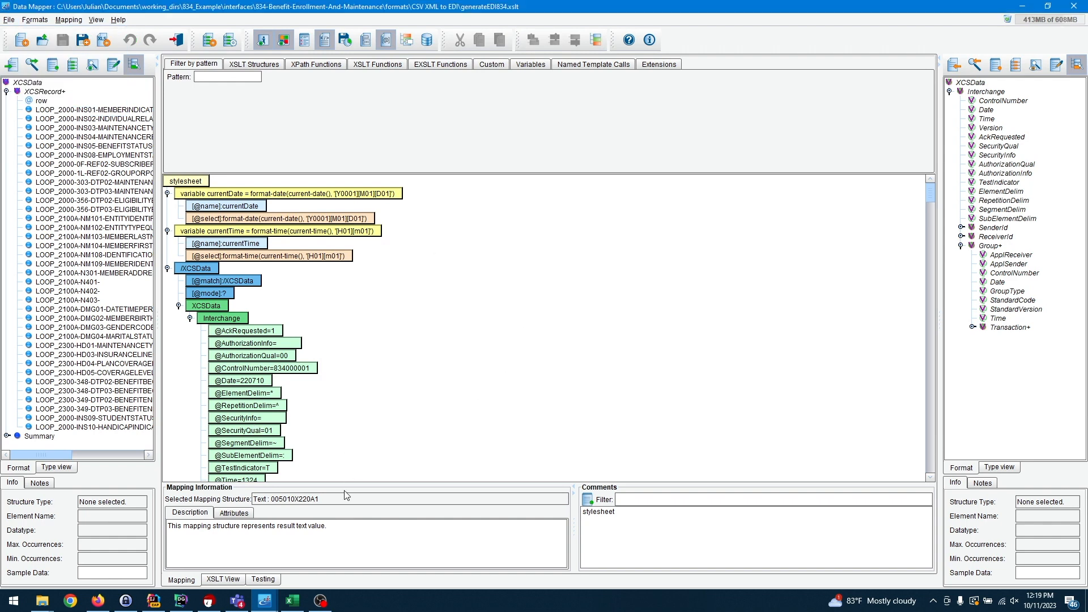
# Step: Open the mapping's testing view and examine the source XML in generateEDI834-test.xml, leaving its edit mode without changes
pyautogui.click(263, 579)
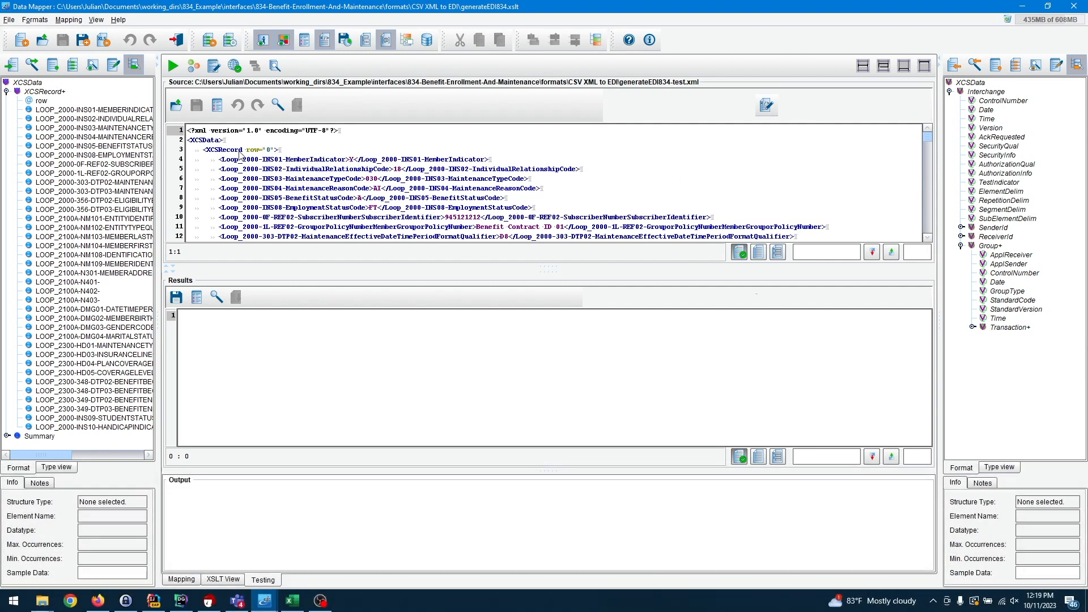
pyautogui.moveTo(215, 142); pyautogui.dragTo(362, 283)
pyautogui.click(374, 222)
pyautogui.scroll(10, 386, 183)
pyautogui.click(766, 106)
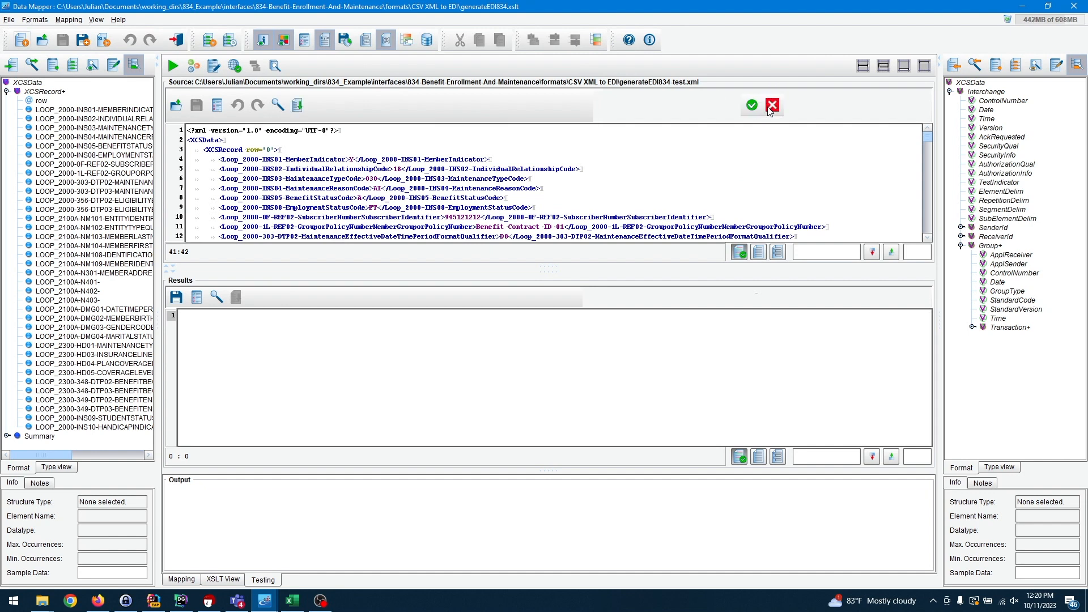
pyautogui.click(772, 108)
# Step: Run the XSLT test on the source XML and examine the results from the transaction header through the Loop_2300 health coverage entries
pyautogui.click(173, 66)
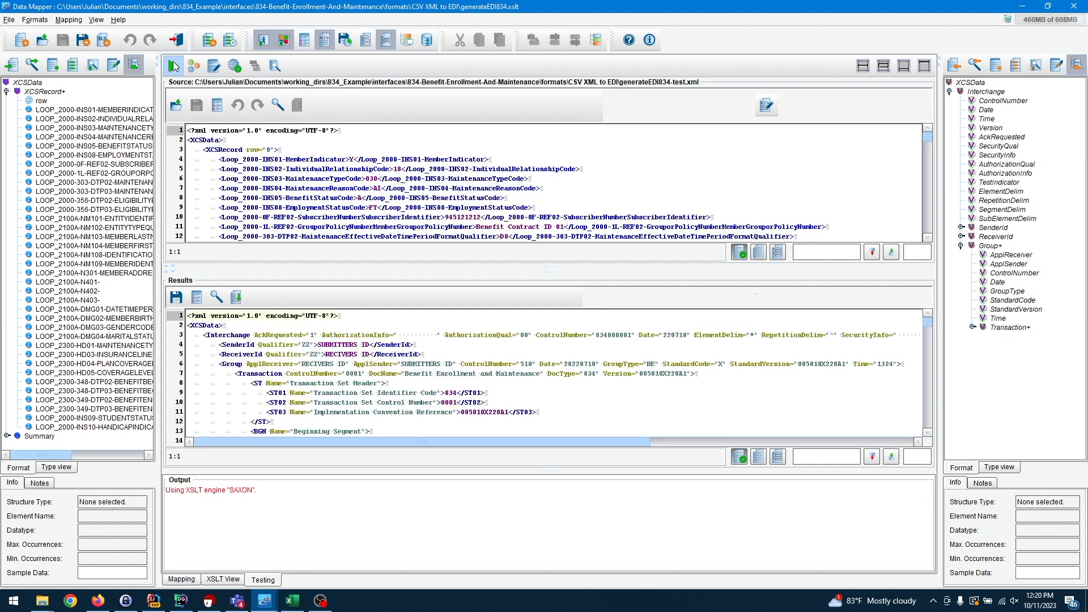
pyautogui.scroll(-3, 360, 353)
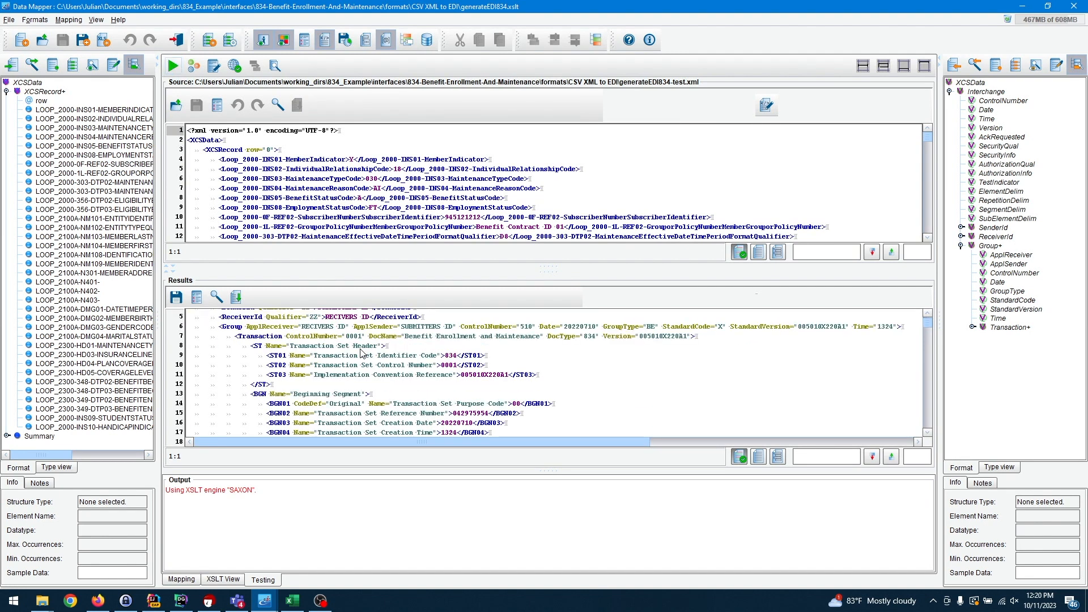
pyautogui.scroll(-3, 360, 352)
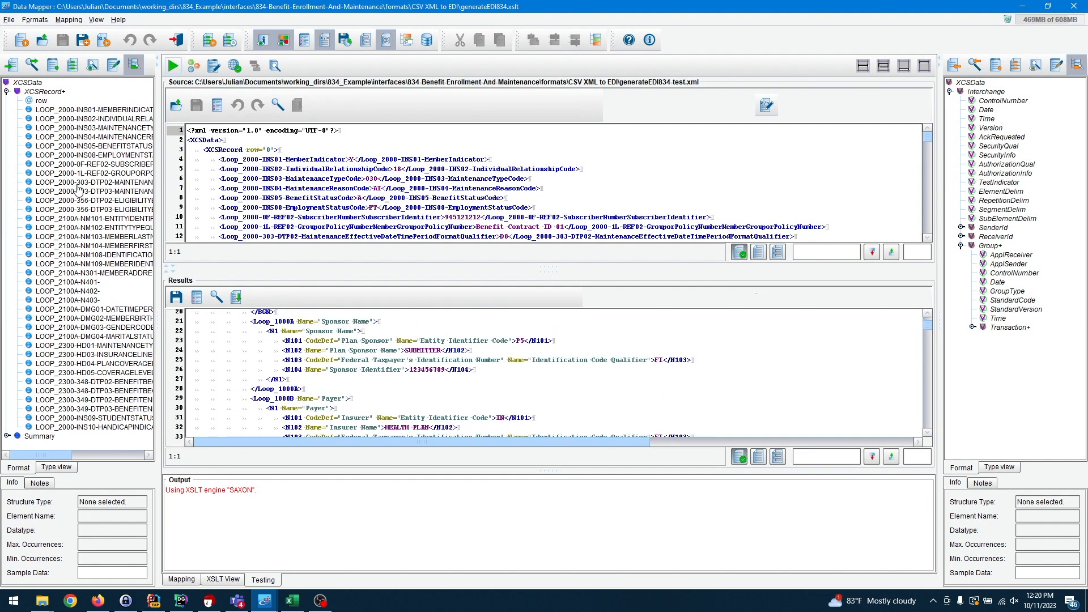
pyautogui.scroll(-15, 483, 414)
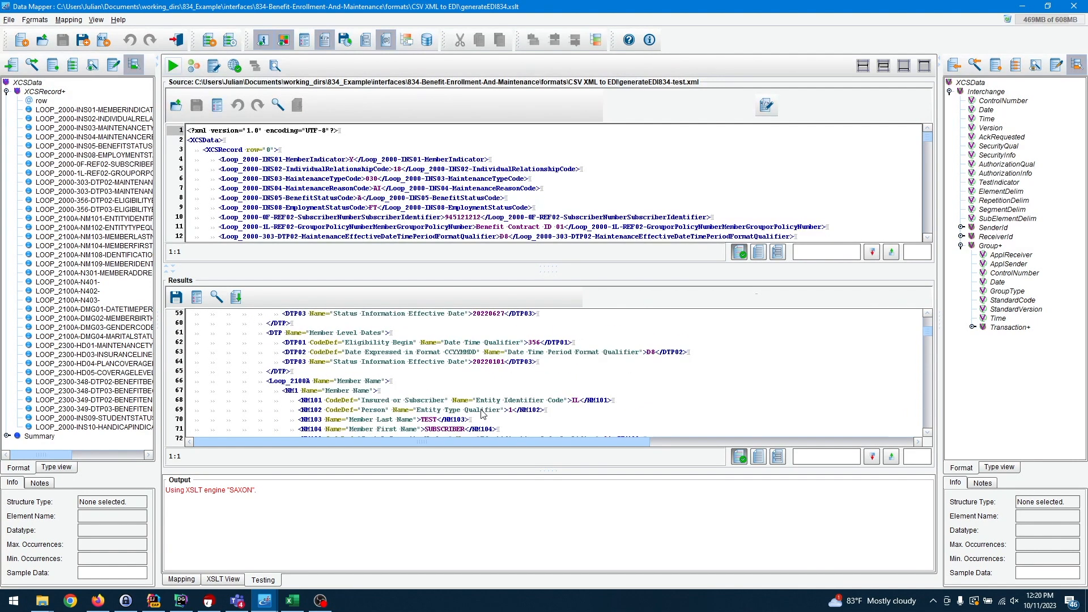
pyautogui.scroll(-14, 483, 415)
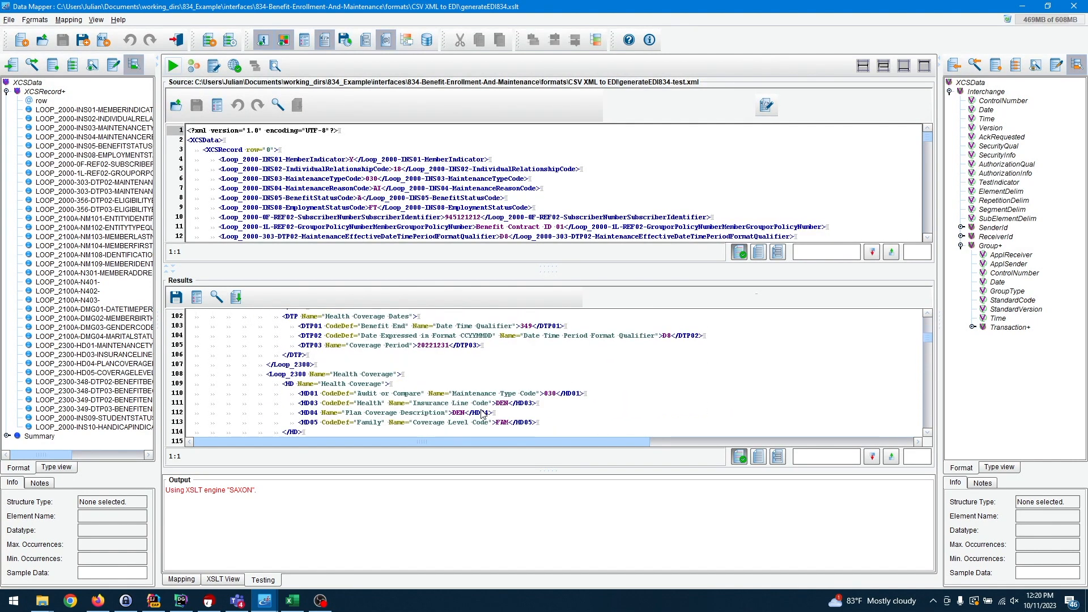
pyautogui.scroll(-1, 482, 413)
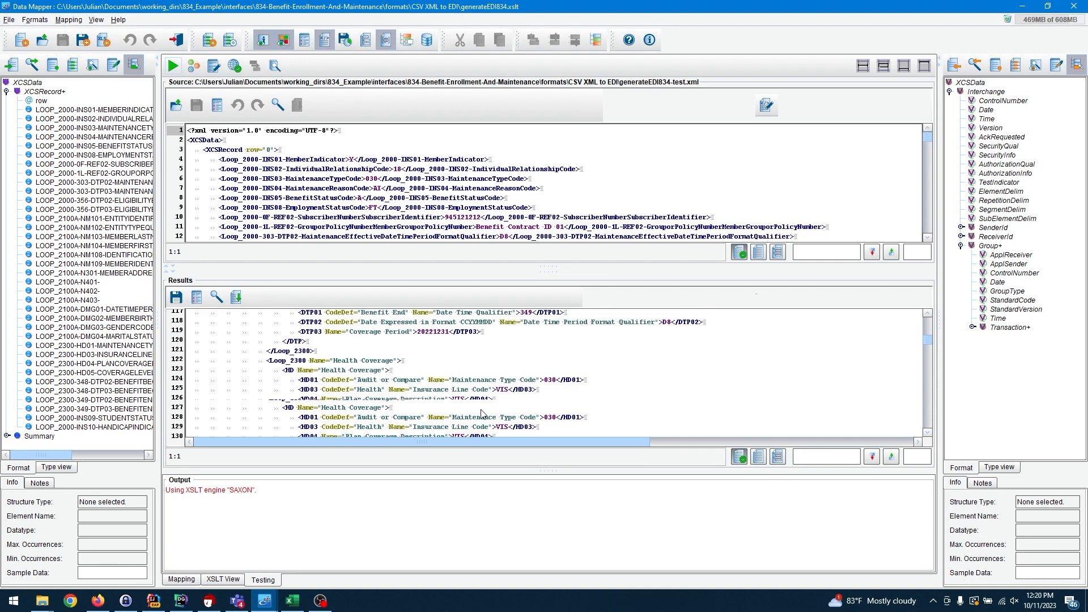
pyautogui.scroll(-15, 482, 414)
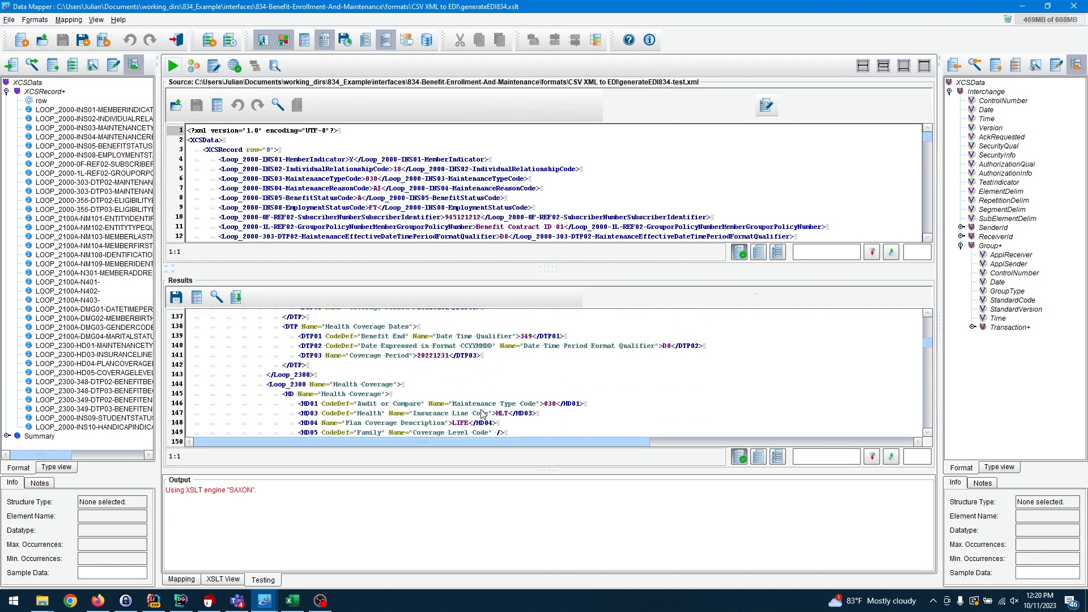
# Step: Close the Data Mapper and review the EDI transformation module of the CSV XML to EDI target transform
pyautogui.click(177, 40)
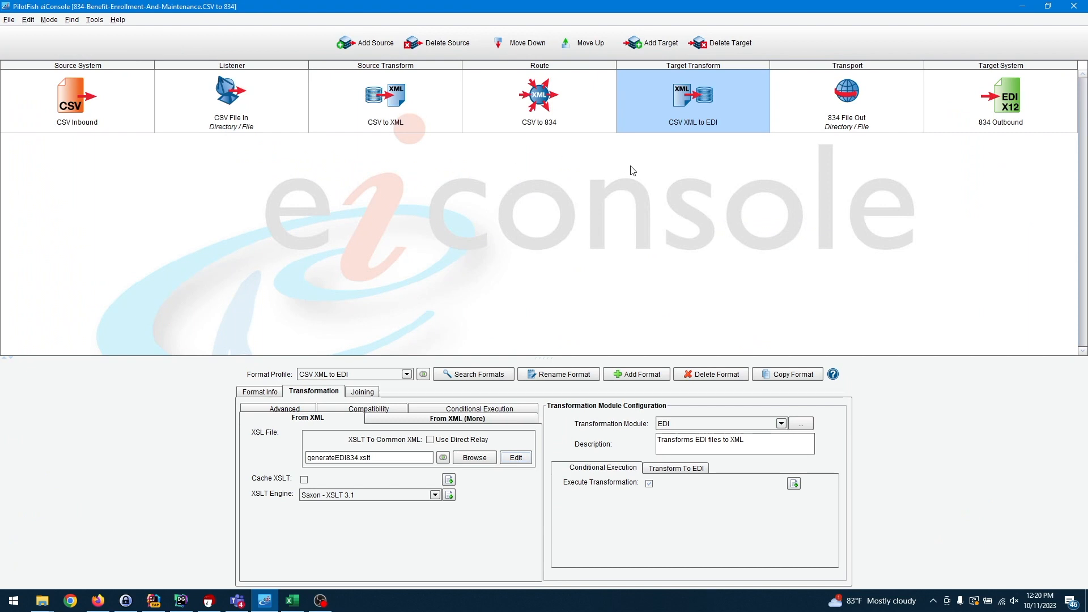
pyautogui.click(812, 109)
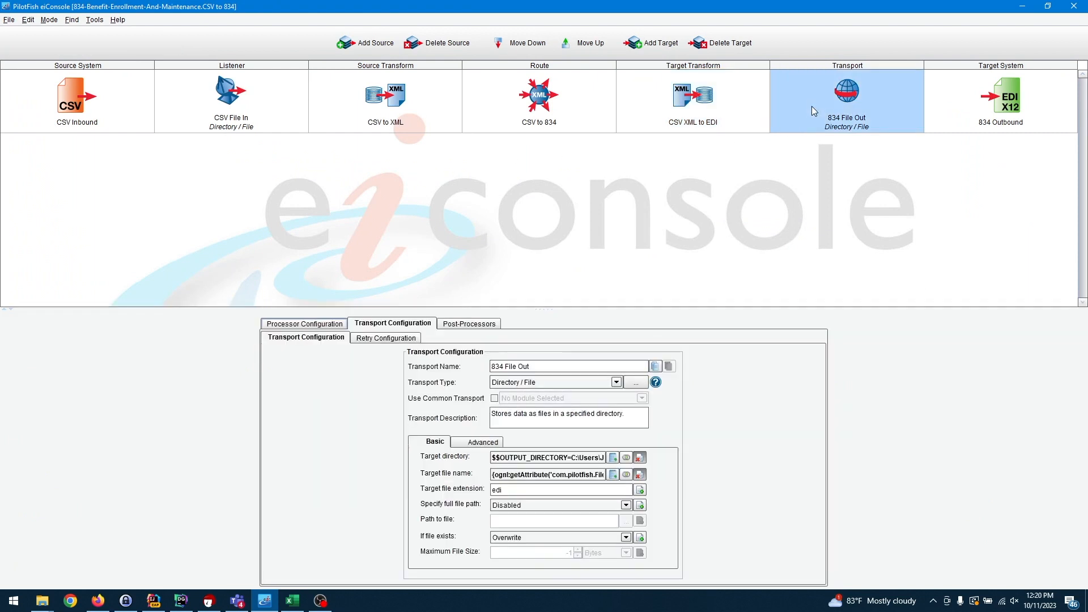
pyautogui.click(685, 108)
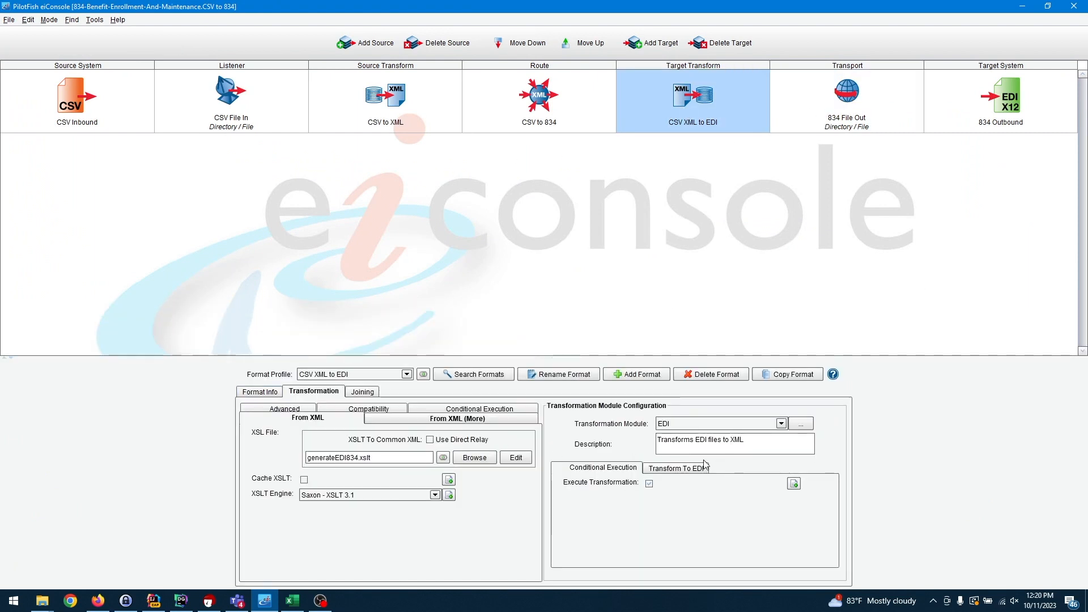
pyautogui.click(730, 429)
pyautogui.click(730, 429)
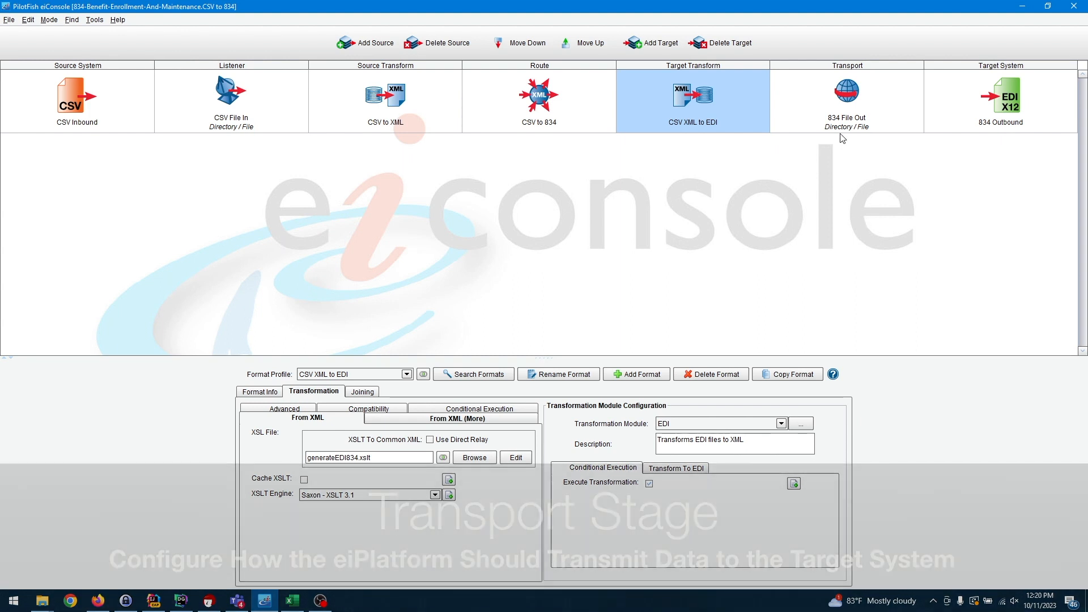
# Step: Review the transport types available for the 834 File Out transport and the OUTPUT_DIRECTORY environment property behind its target directory
pyautogui.click(840, 112)
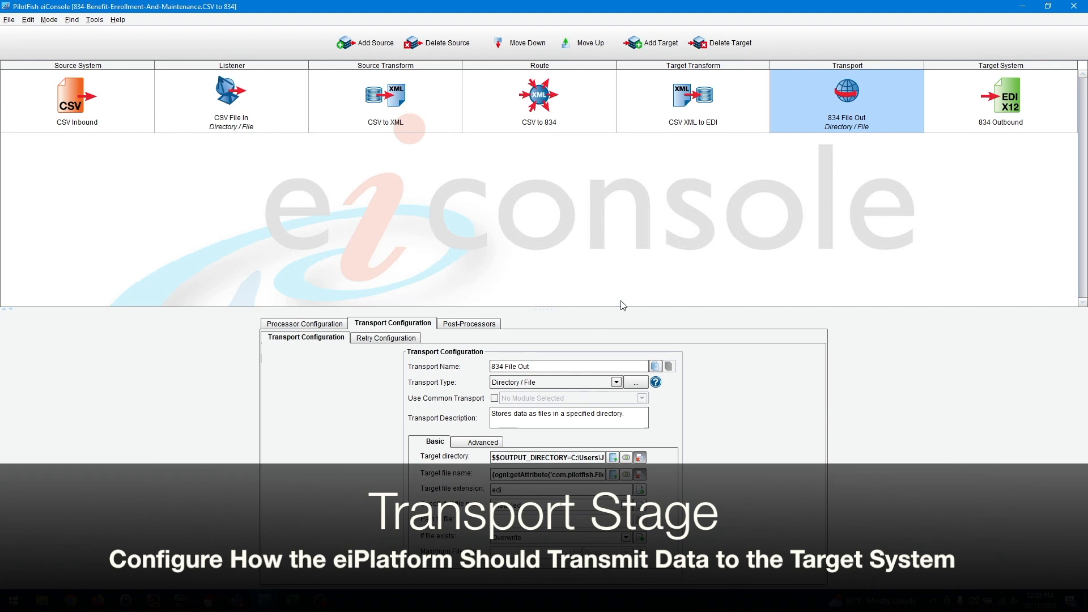
pyautogui.click(581, 385)
pyautogui.scroll(-2, 556, 425)
pyautogui.click(567, 382)
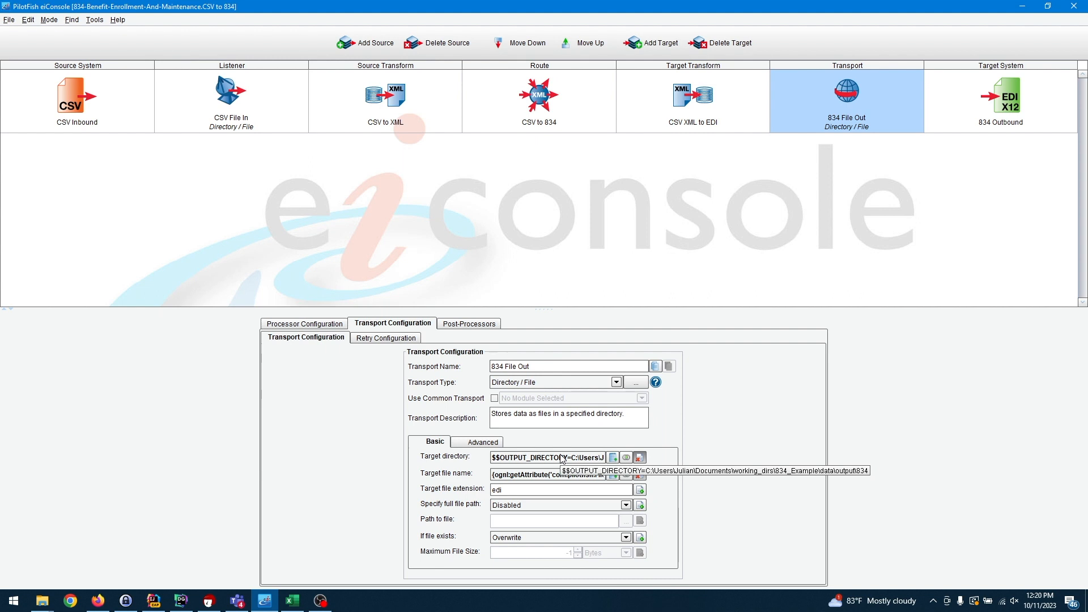
pyautogui.click(612, 458)
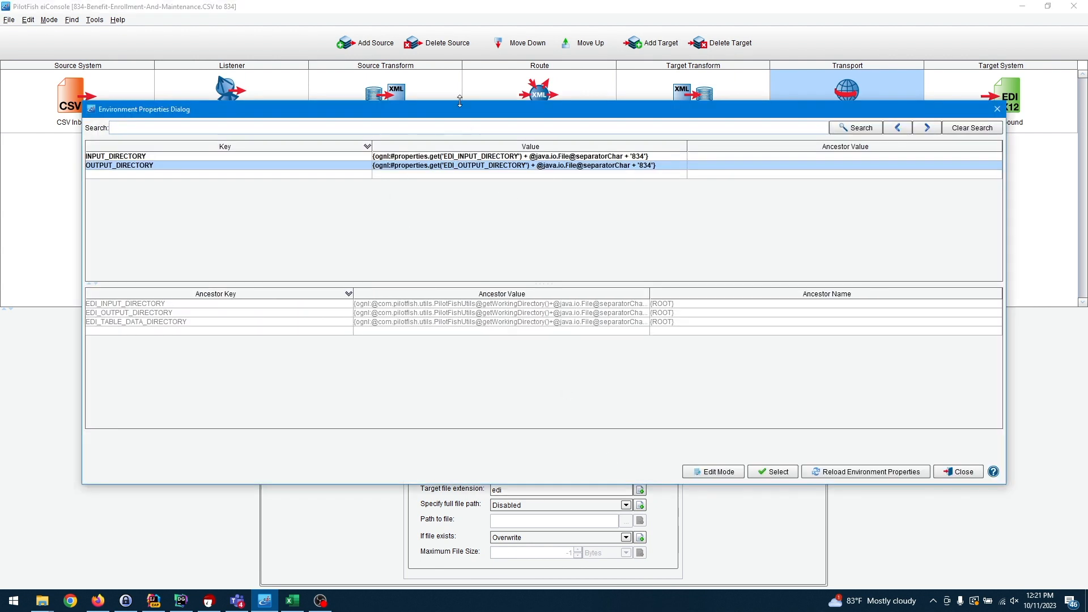
pyautogui.click(967, 473)
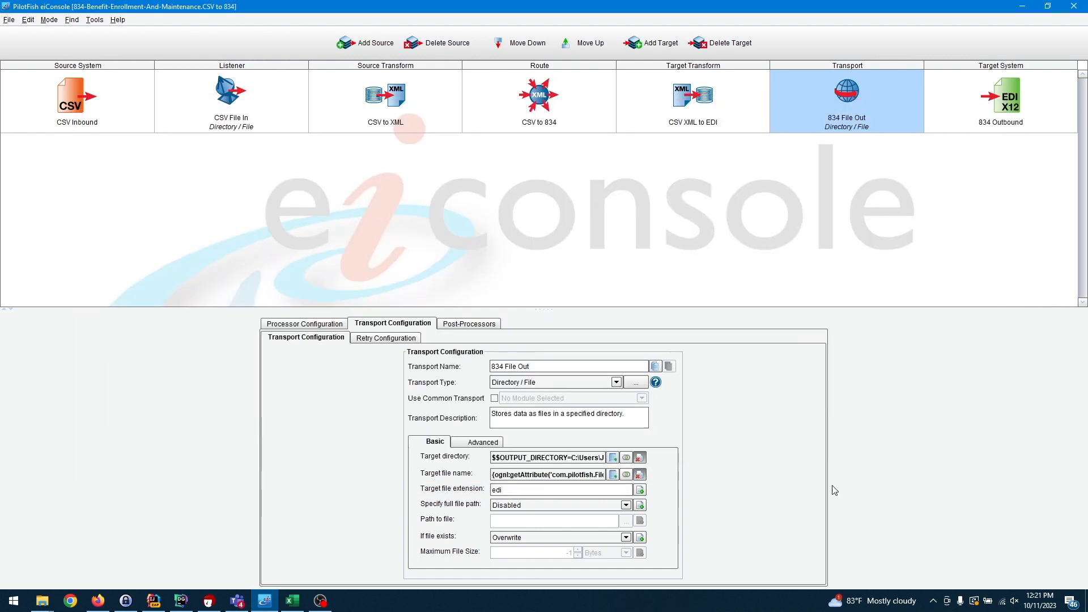
# Step: Replace the environment property in the 834 File Out transport's target directory with the folder 834_Example\data\output\834
pyautogui.click(640, 458)
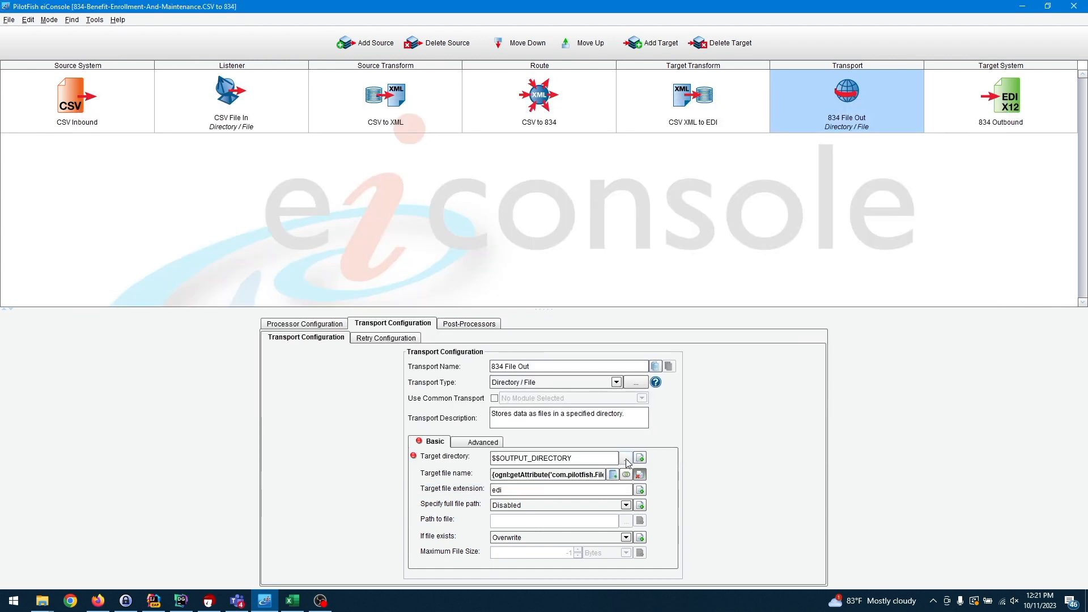
pyautogui.click(626, 458)
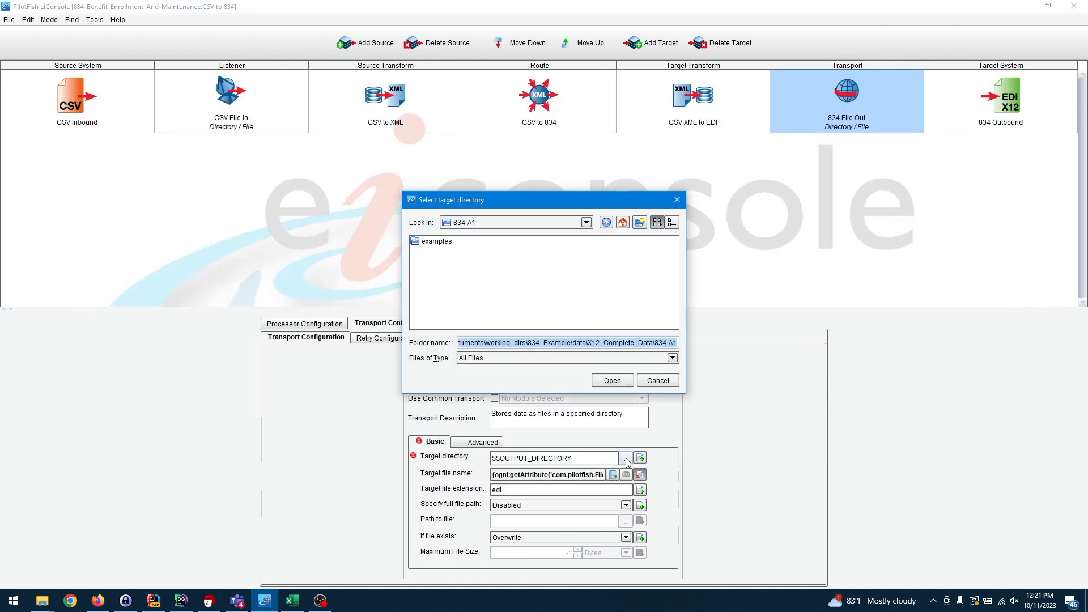
pyautogui.click(606, 223)
pyautogui.click(606, 223)
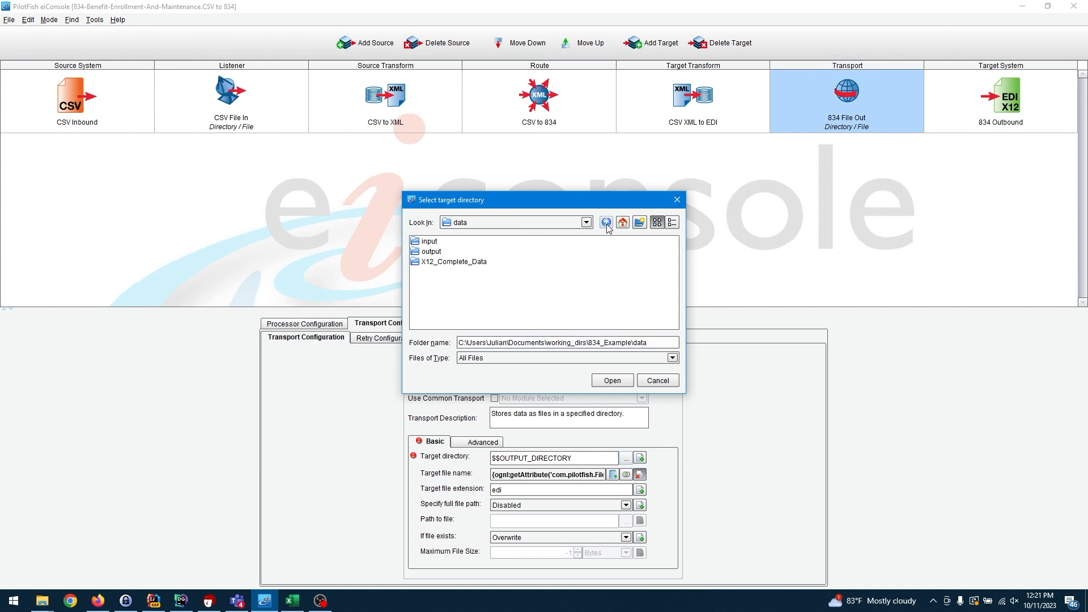
pyautogui.doubleClick(426, 250)
pyautogui.doubleClick(426, 242)
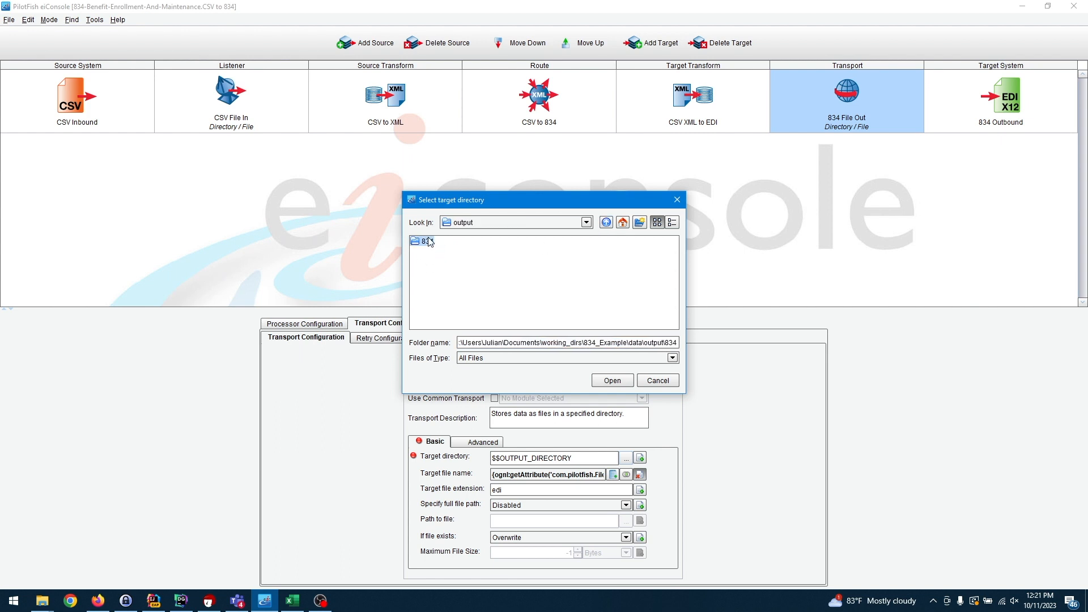
pyautogui.click(617, 381)
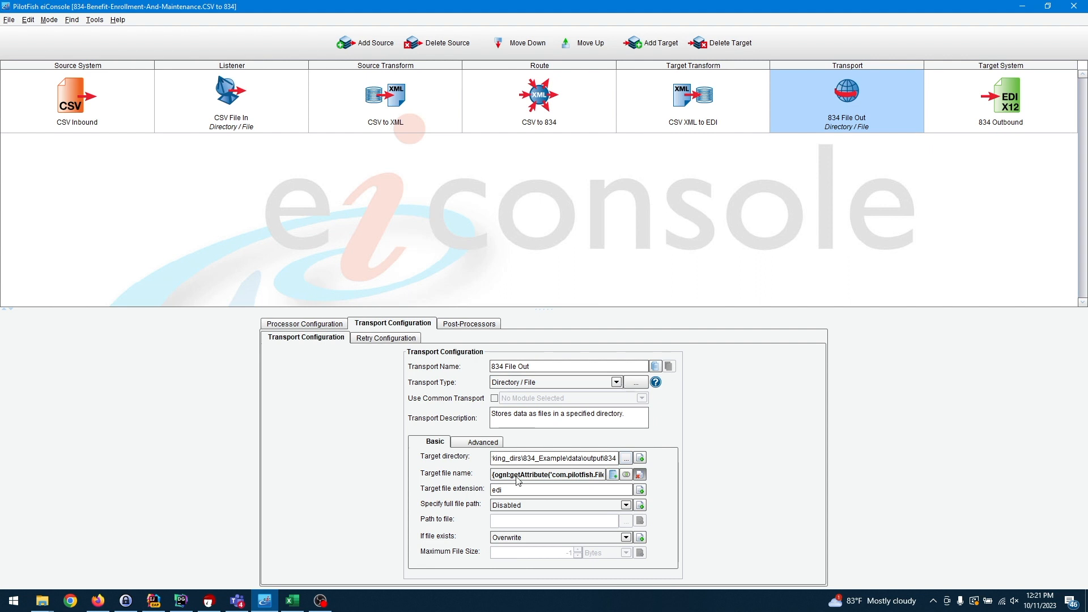
# Step: Examine the OGNL expression behind the target file name, leaving it without changes, and check the target file extension
pyautogui.click(626, 475)
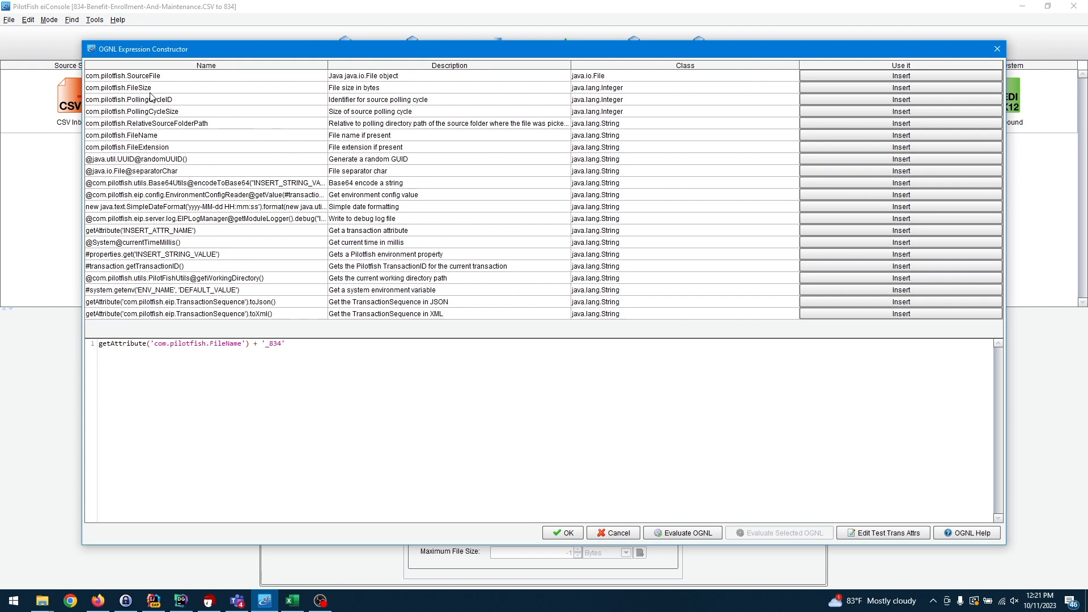
pyautogui.click(185, 139)
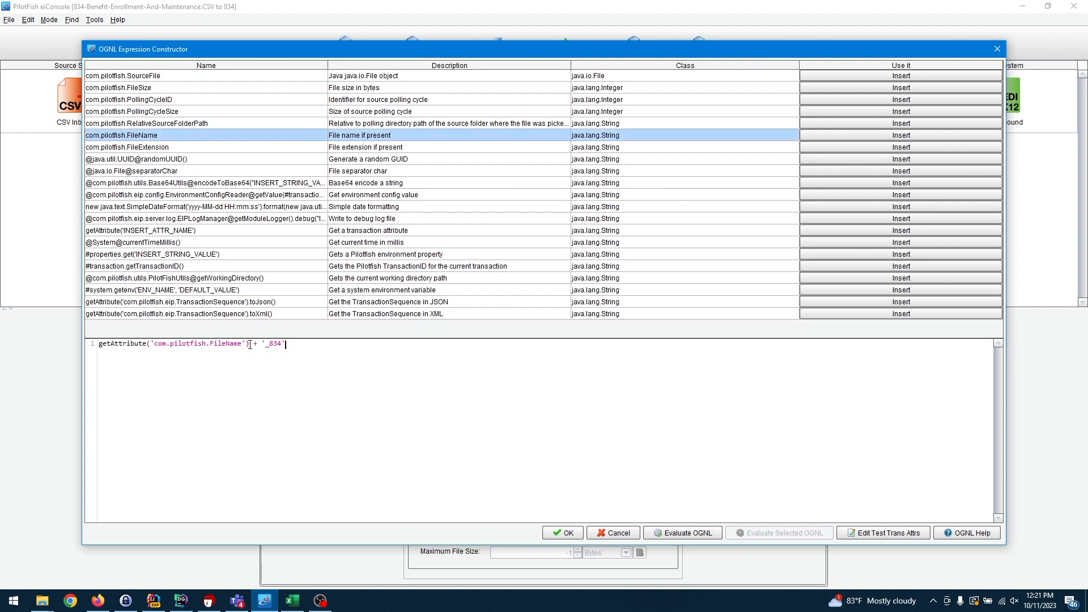
pyautogui.moveTo(250, 343); pyautogui.dragTo(117, 344)
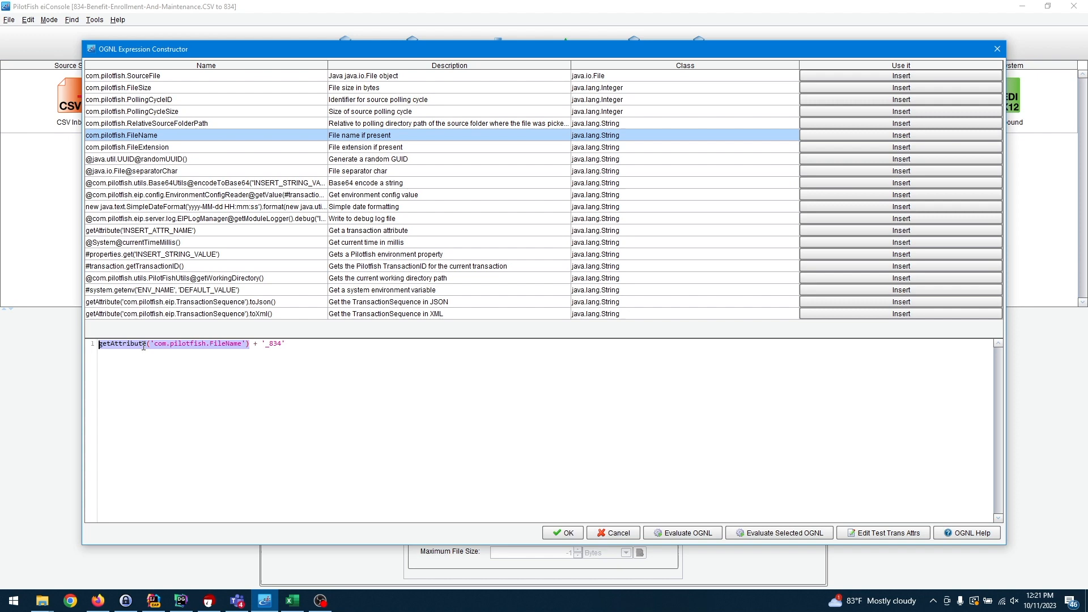
pyautogui.moveTo(306, 347); pyautogui.dragTo(124, 330)
pyautogui.click(621, 532)
pyautogui.click(527, 490)
pyautogui.moveTo(527, 490); pyautogui.dragTo(400, 474)
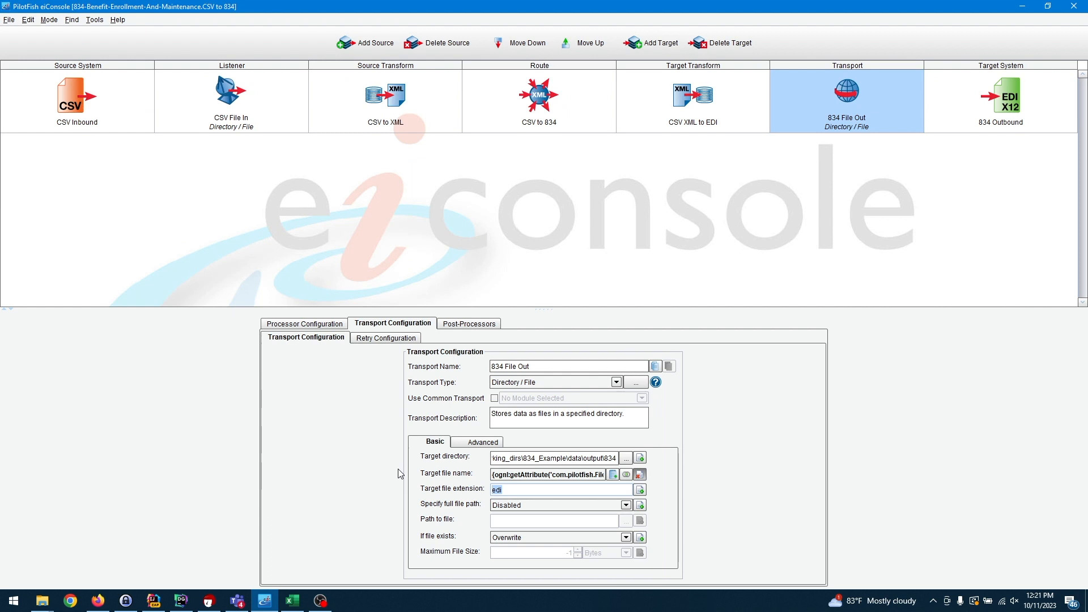
# Step: Replace the target file name's OGNL expression with the fixed name MyCsvToEdi
pyautogui.click(640, 475)
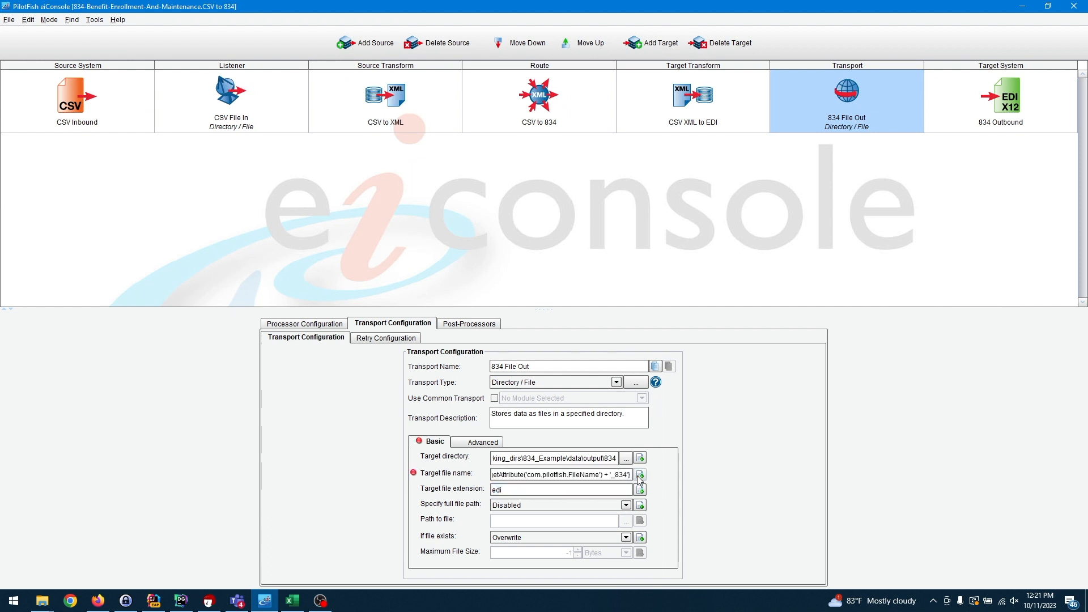
pyautogui.tripleClick(608, 474)
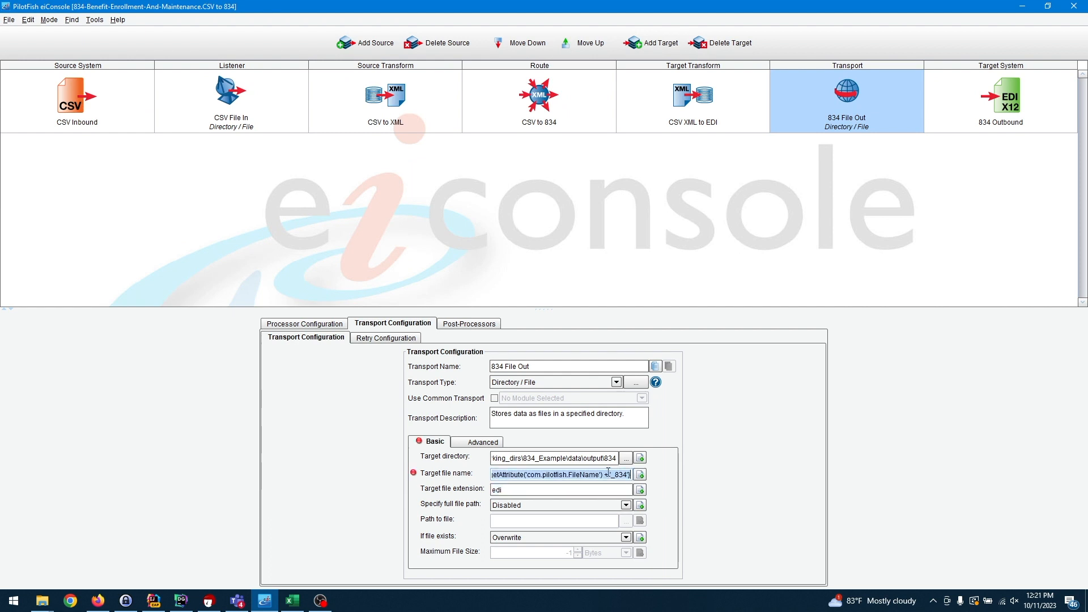
pyautogui.write('MyCsvToEdi')
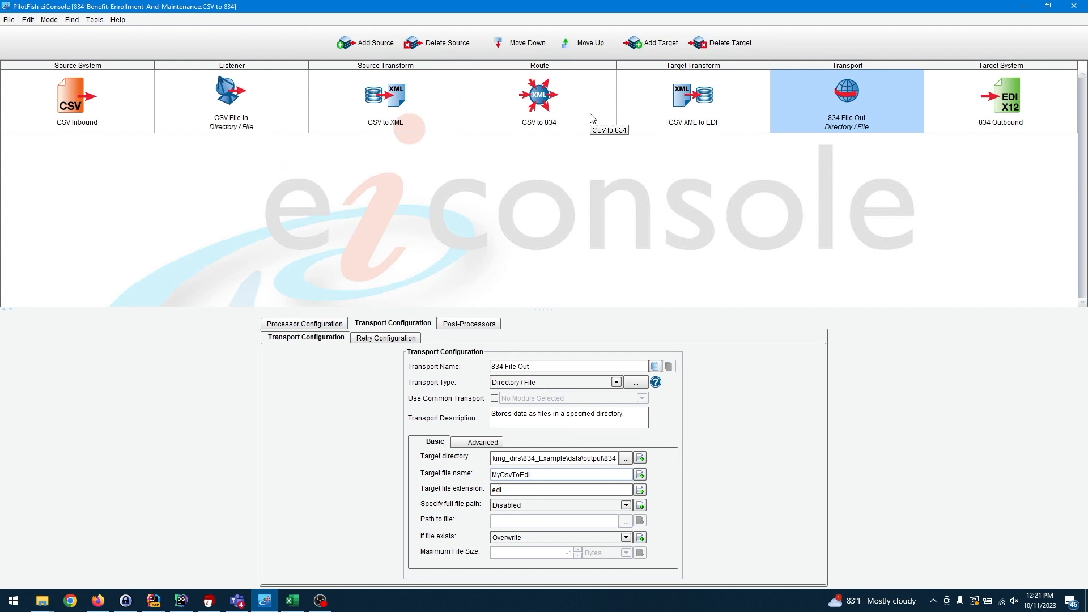
# Step: Switch the route to testing mode, execute the end-to-end test and stop the listener's wait for data
pyautogui.click(12, 22)
pyautogui.press('Escape')
pyautogui.click(48, 21)
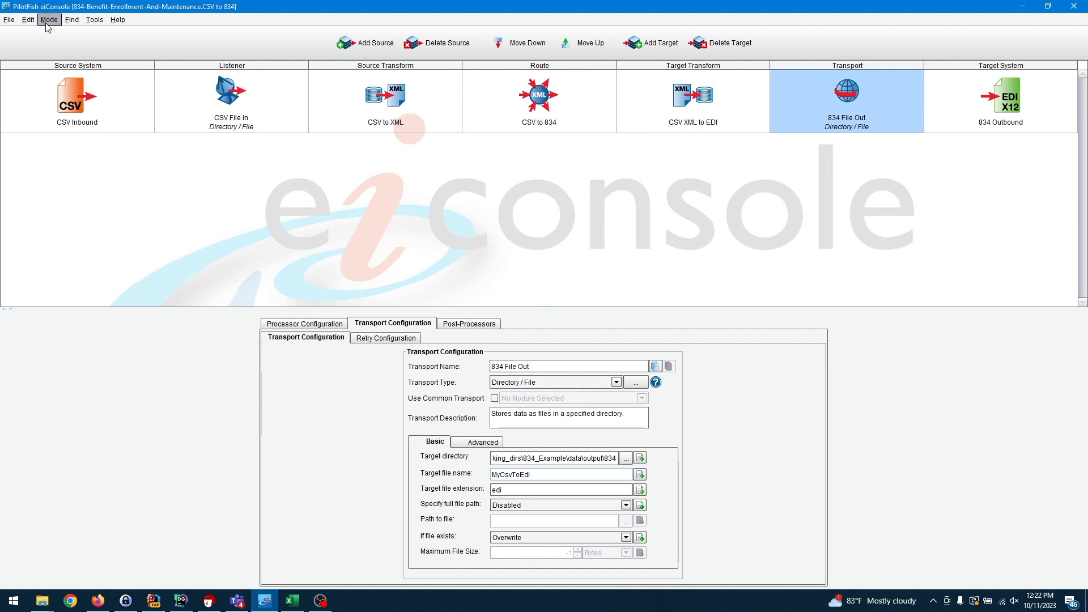
pyautogui.click(60, 45)
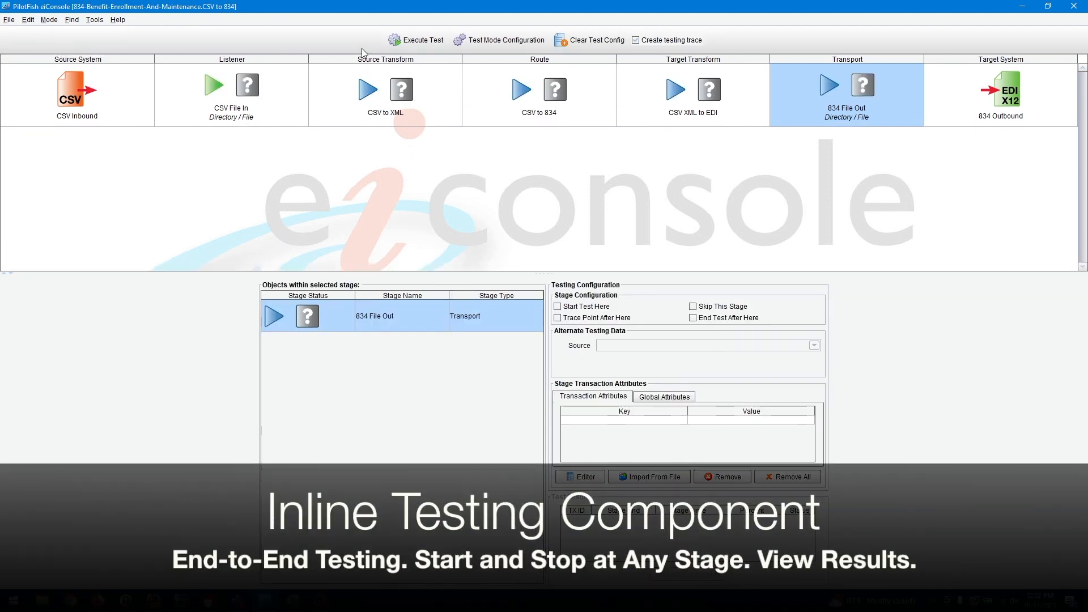
pyautogui.click(396, 43)
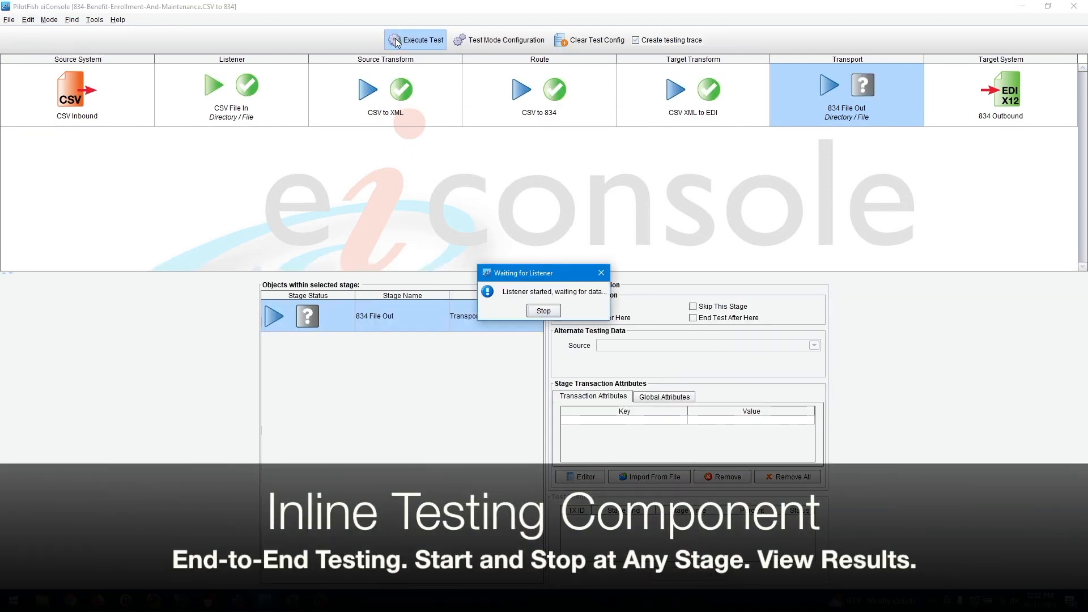
pyautogui.click(544, 311)
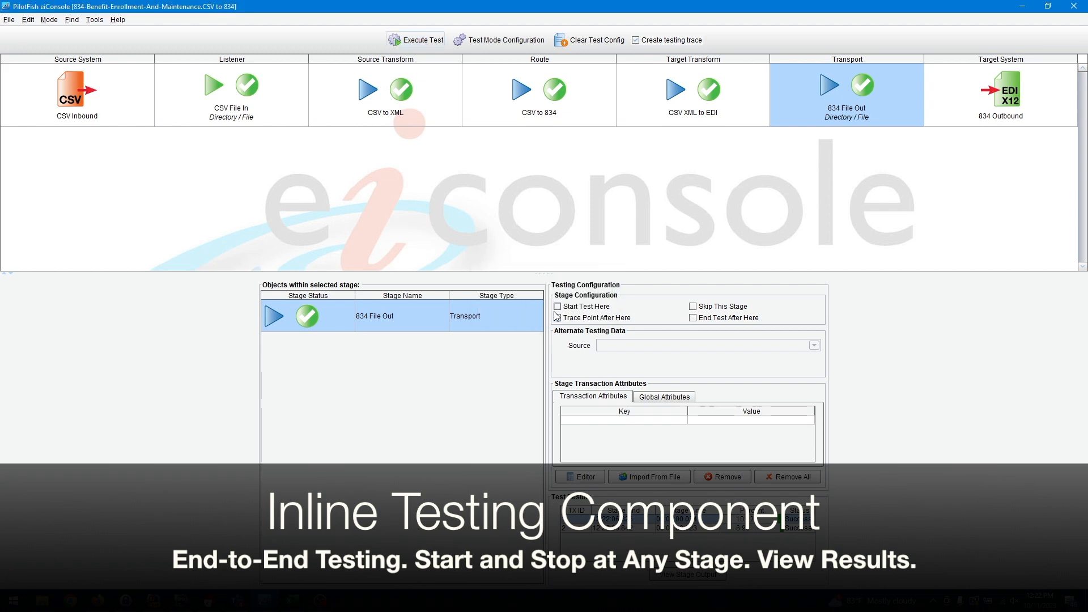
# Step: Examine the CSV output of the CSV File In listener stage for the first test transaction
pyautogui.click(264, 125)
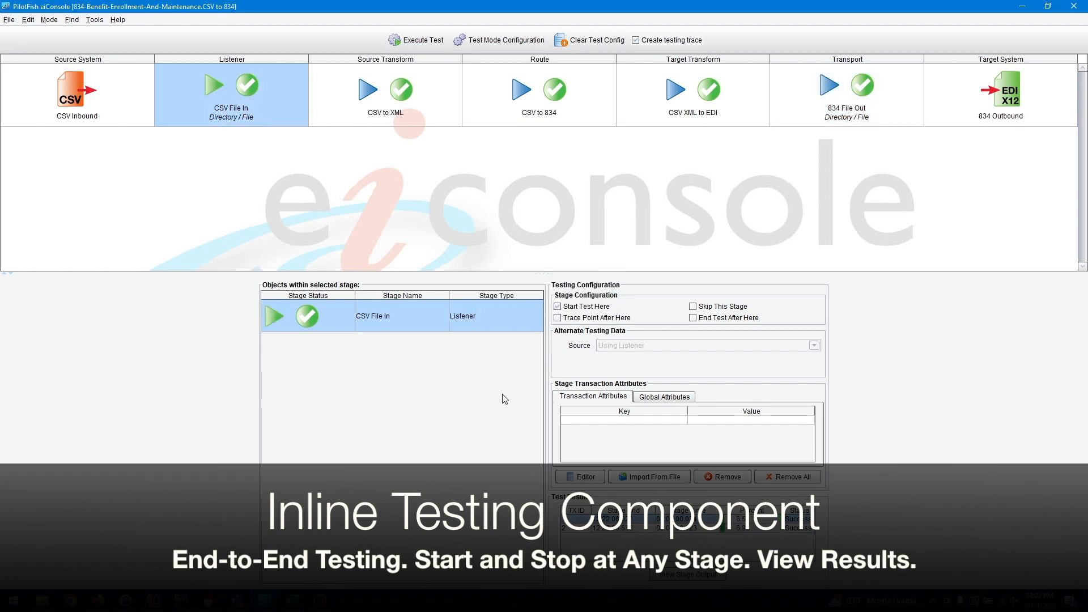
pyautogui.doubleClick(583, 521)
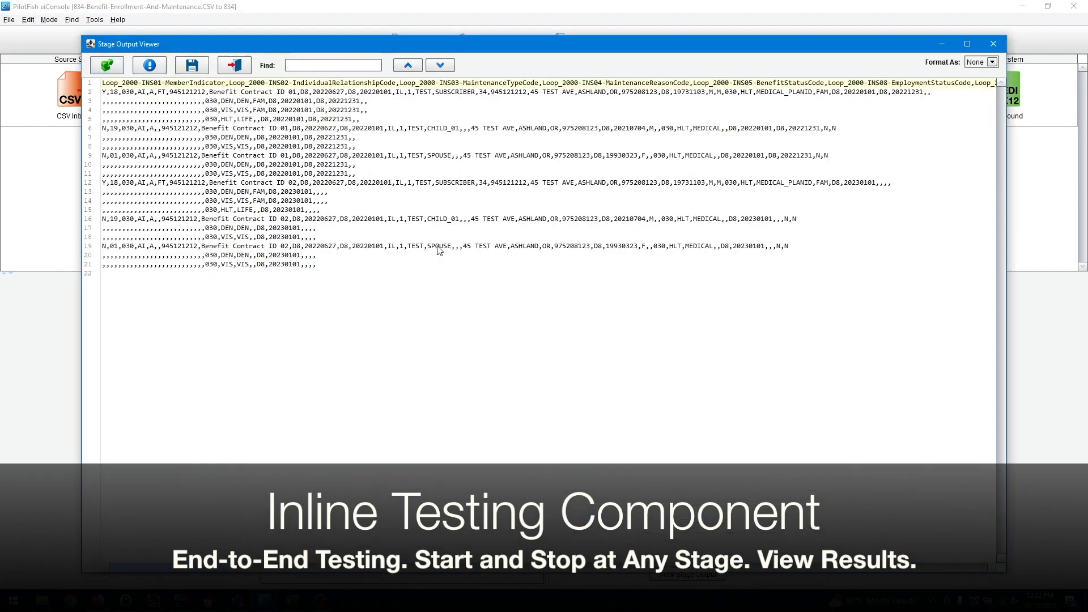
pyautogui.moveTo(103, 83); pyautogui.dragTo(366, 281)
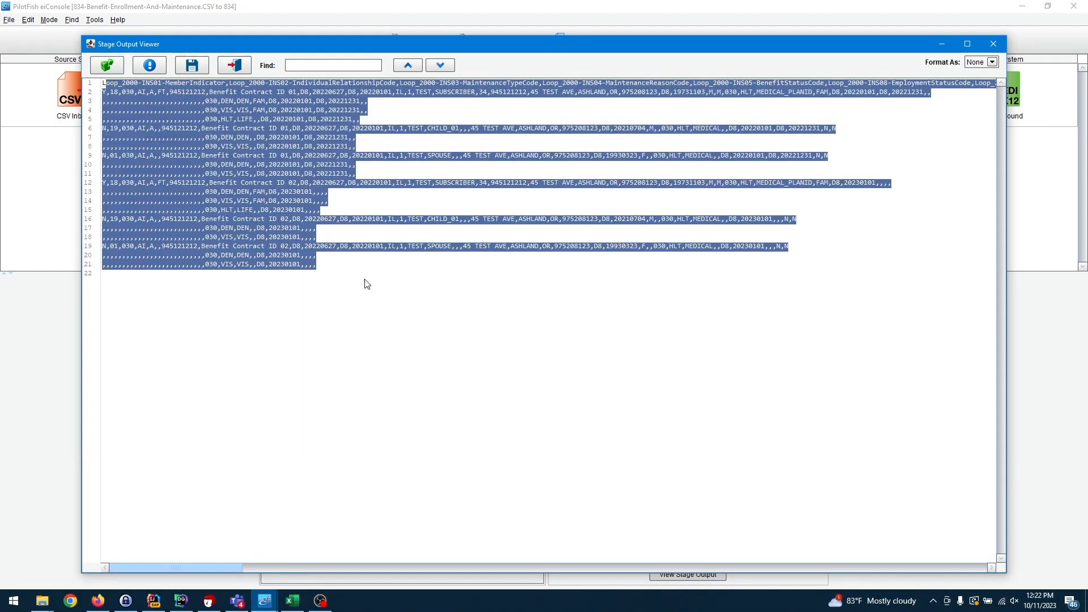
pyautogui.click(372, 288)
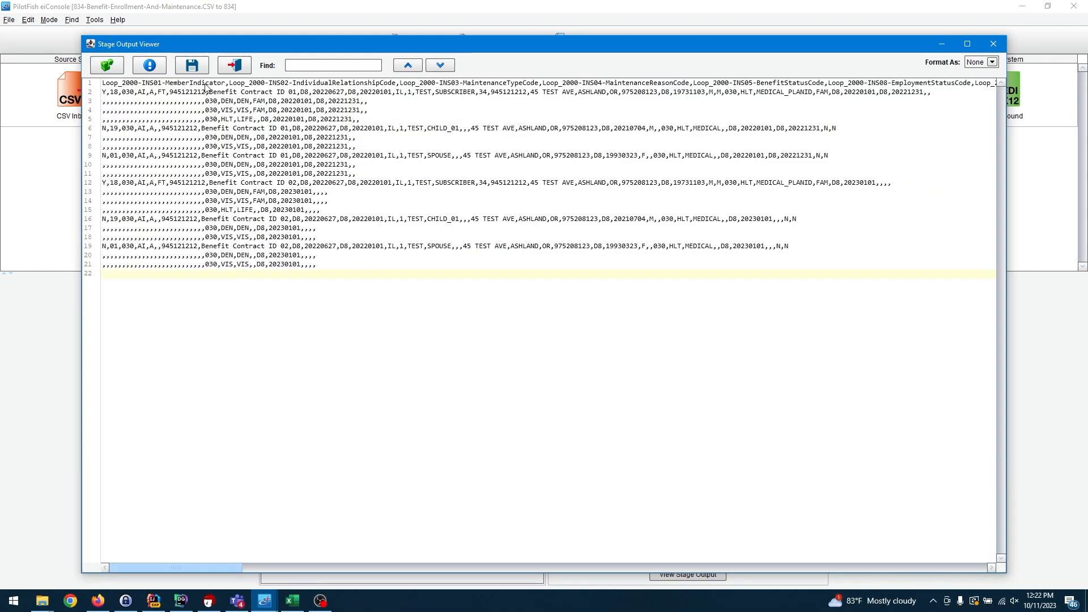
pyautogui.click(234, 65)
# Step: Examine the XML output of the CSV transformation in the CSV to XML stage, including its first XCSRecord and member indicator element
pyautogui.click(356, 110)
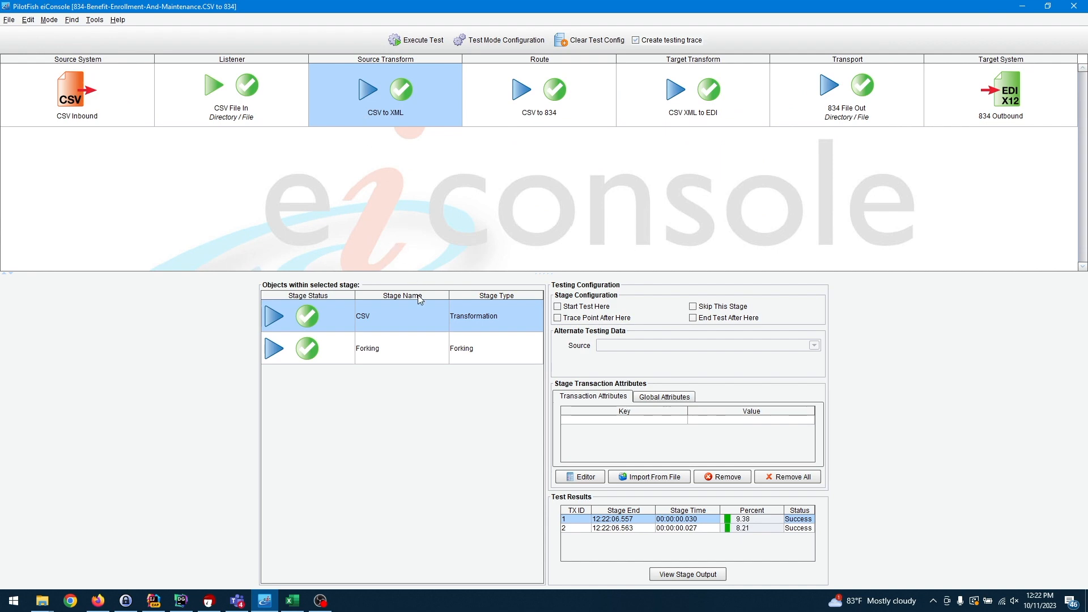
pyautogui.doubleClick(410, 321)
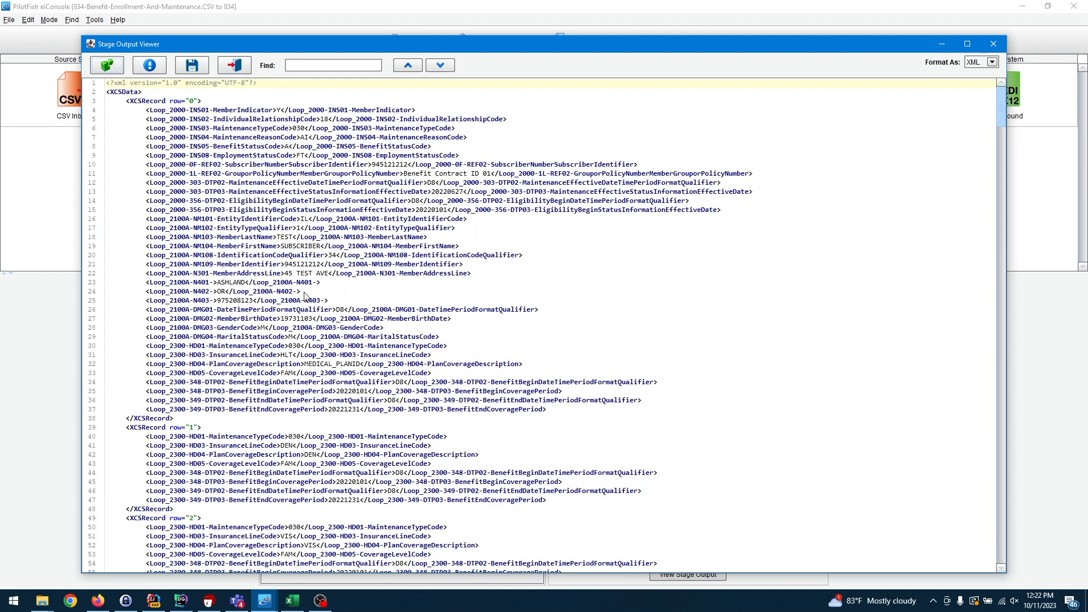
pyautogui.moveTo(146, 110); pyautogui.dragTo(278, 112)
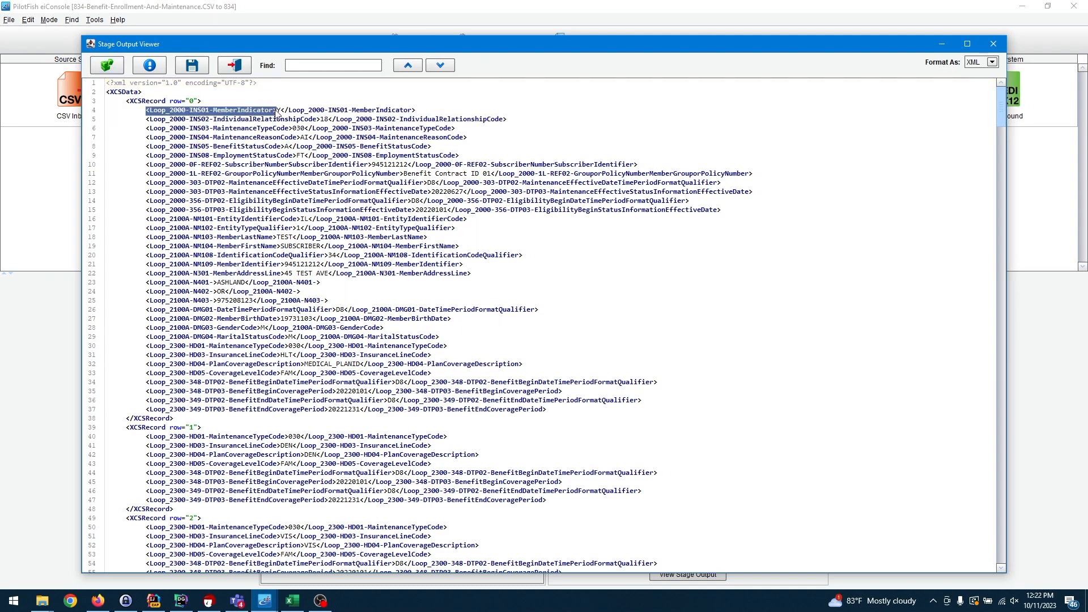
pyautogui.click(124, 103)
pyautogui.doubleClick(125, 106)
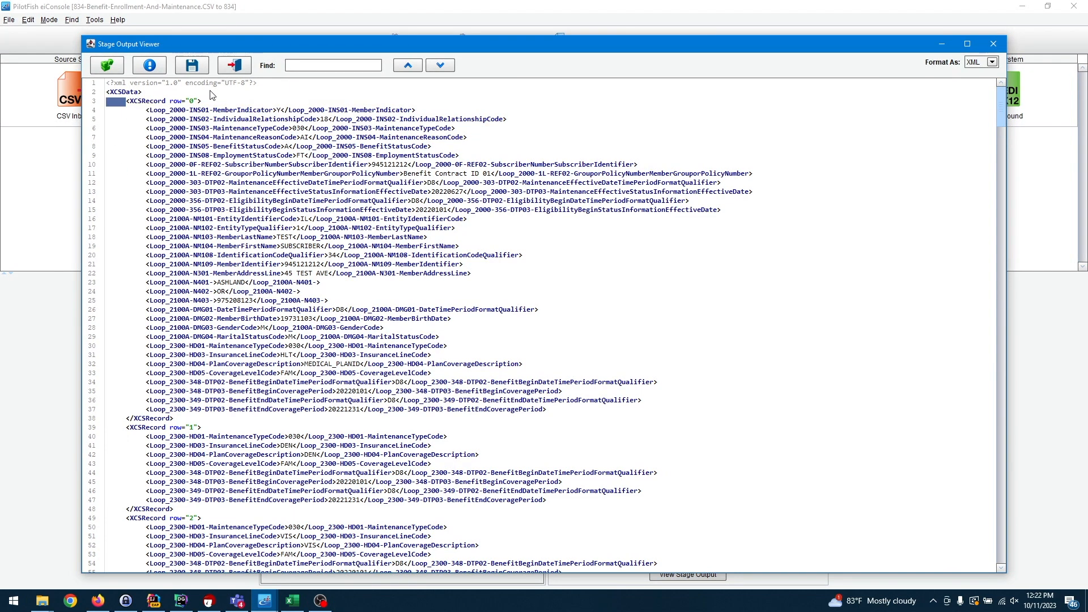
pyautogui.moveTo(125, 102); pyautogui.dragTo(211, 98)
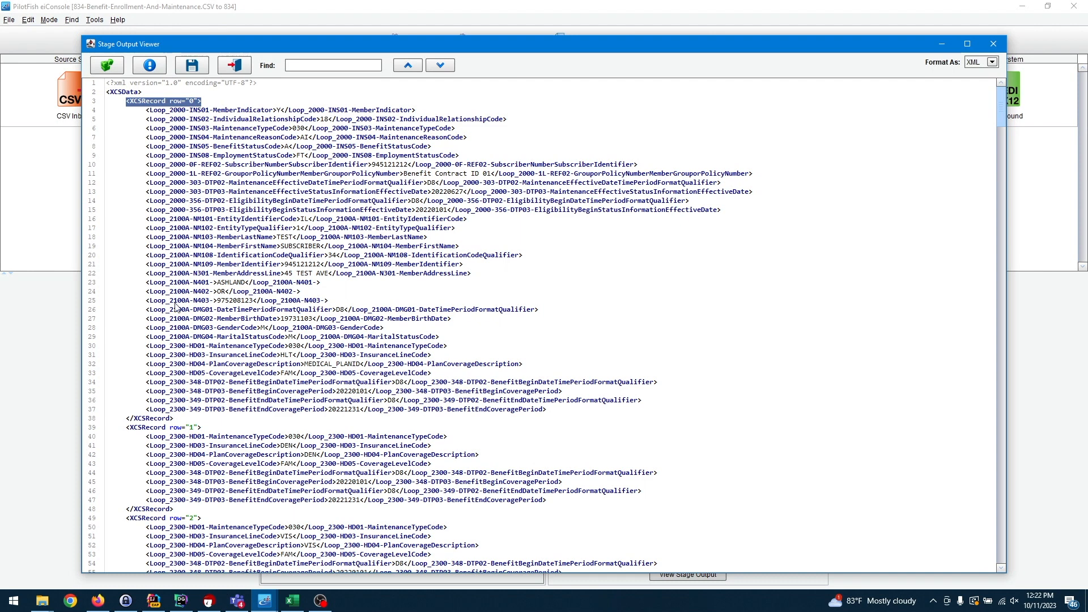
pyautogui.click(239, 66)
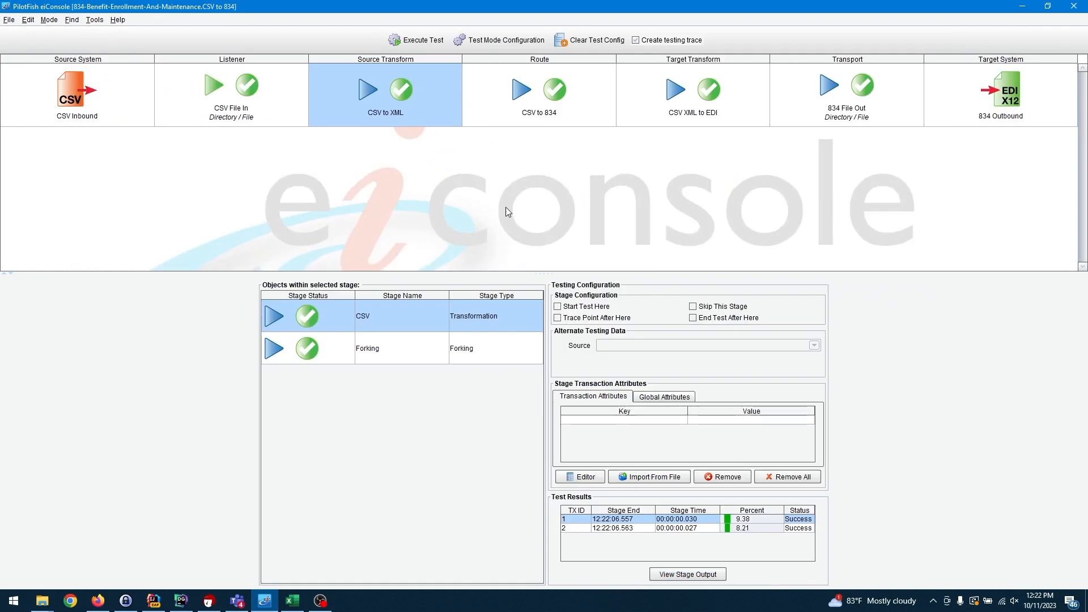
# Step: Examine the XSLT-generateEDI834.xslt output in the CSV XML to EDI stage, from the interchange header through the member and health coverage loops
pyautogui.click(696, 102)
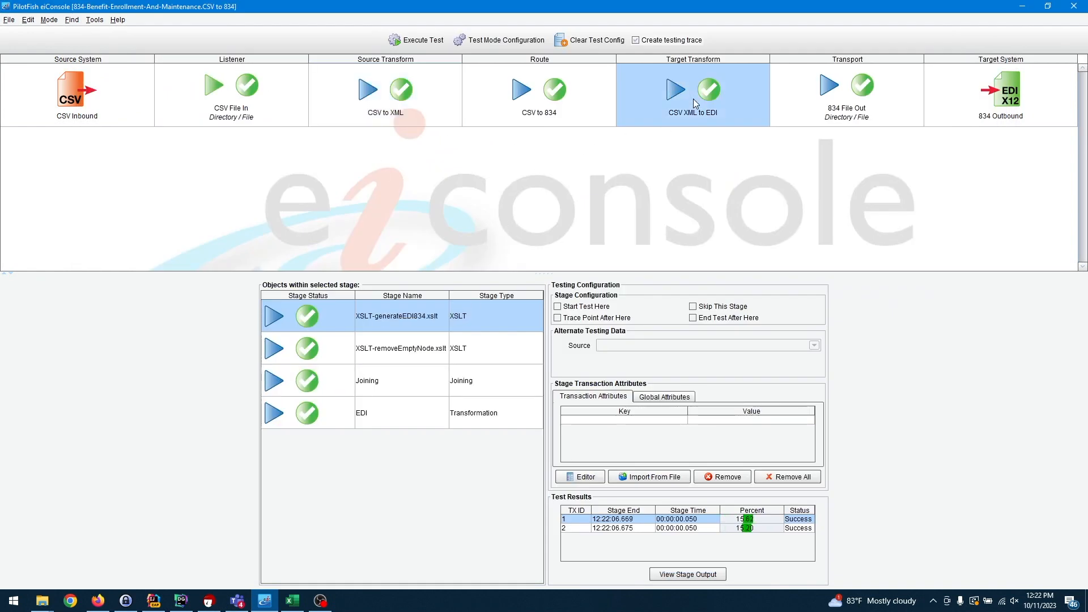
pyautogui.doubleClick(501, 330)
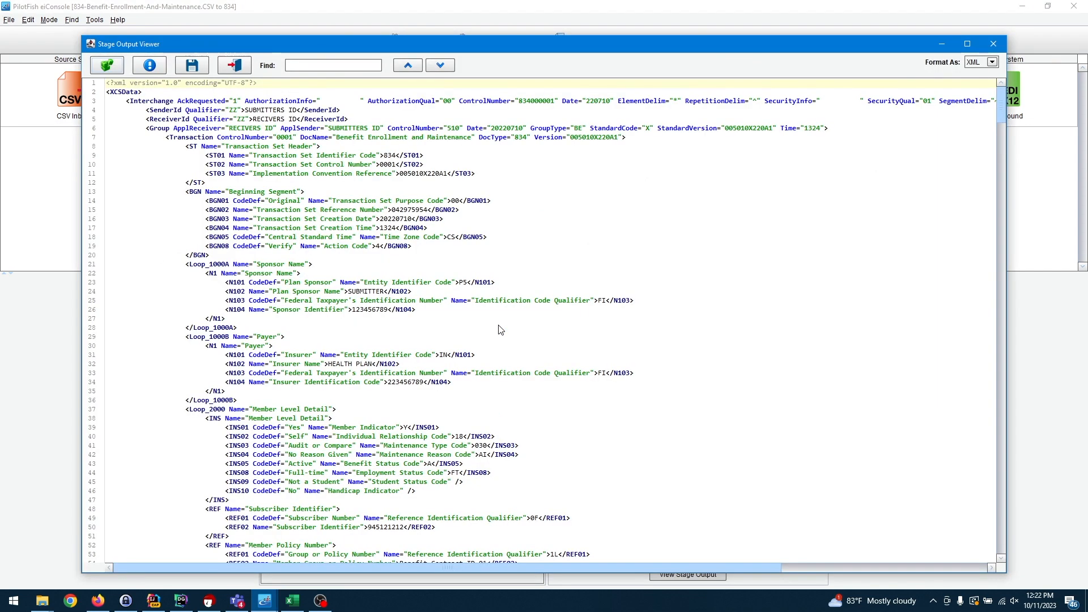
pyautogui.scroll(-6, 458, 313)
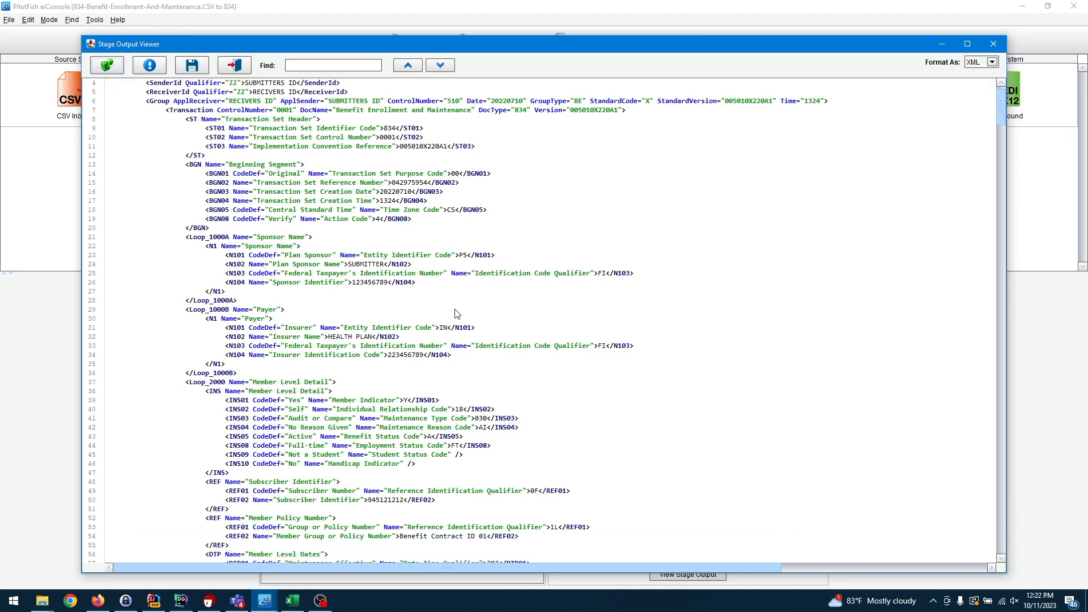
pyautogui.scroll(-13, 458, 313)
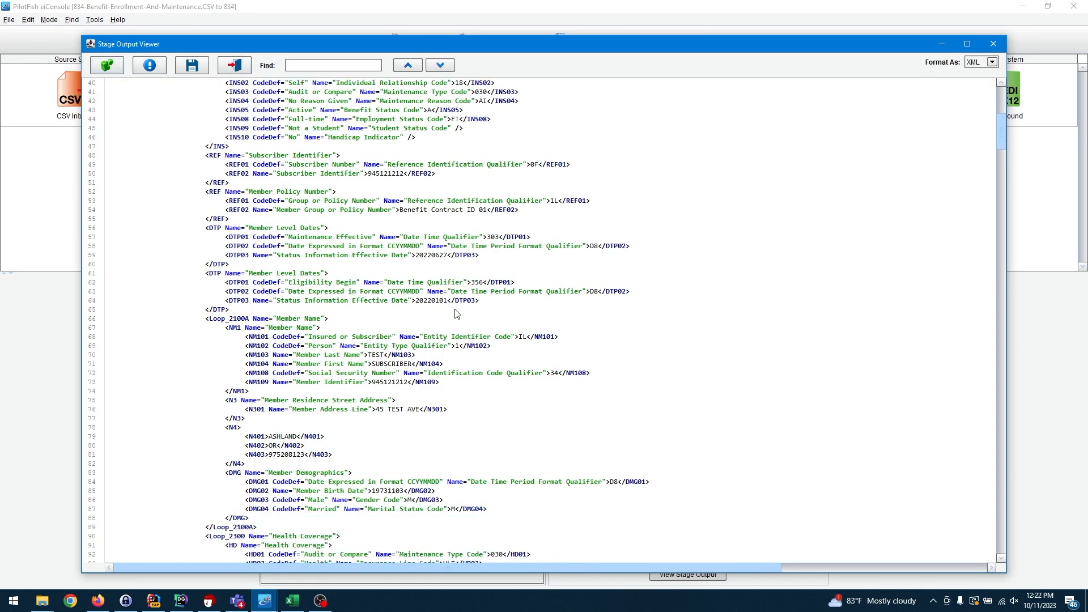
pyautogui.scroll(-20, 455, 314)
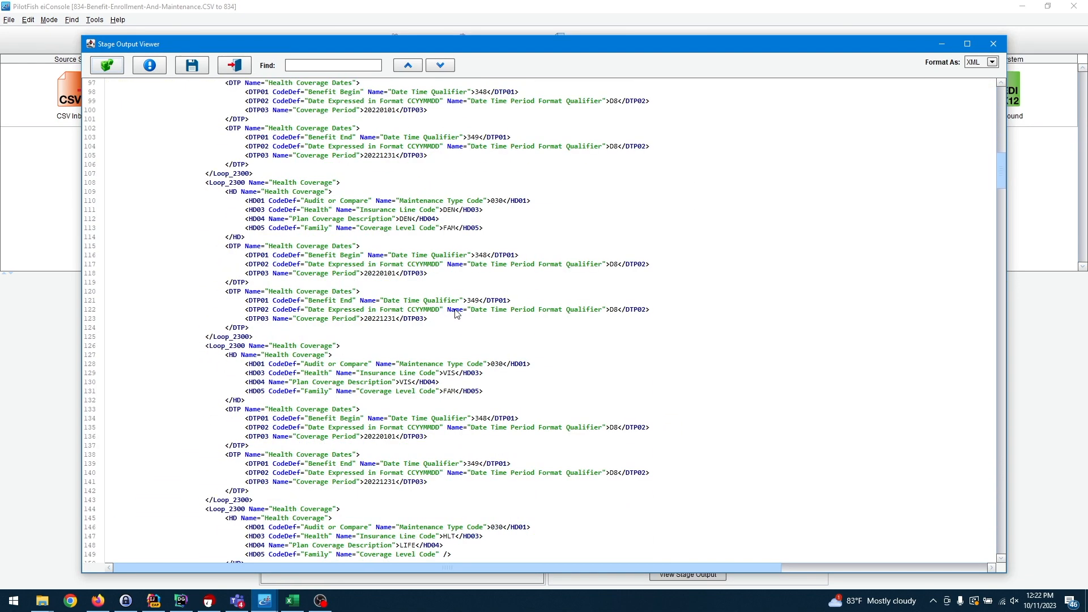
pyautogui.scroll(-8, 458, 314)
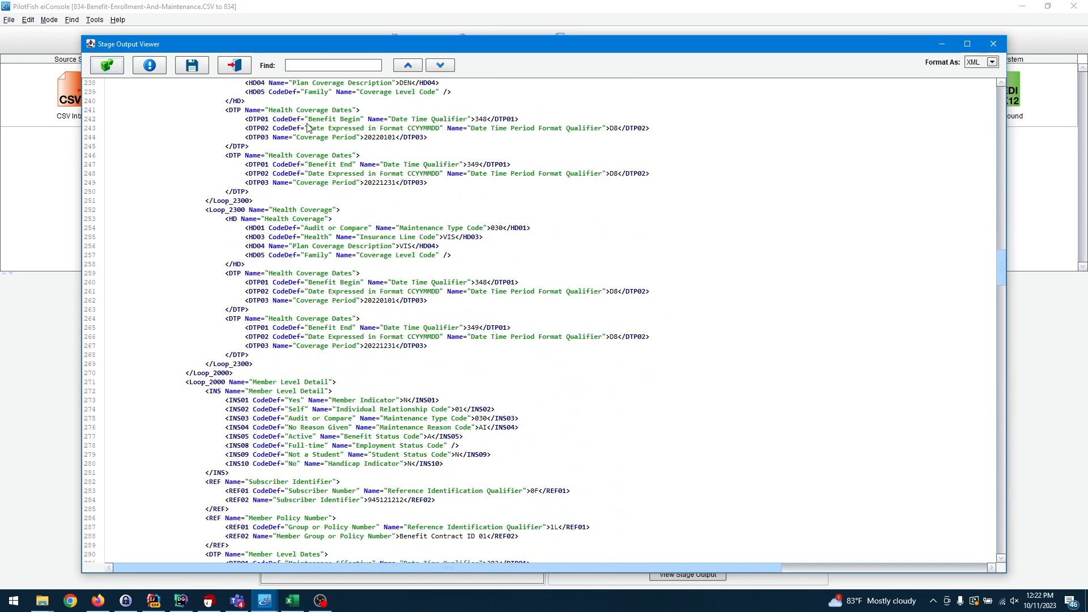
pyautogui.click(235, 65)
# Step: Examine the output of the EDI transformation in the CSV XML to EDI stage, through the subscriber, child and spouse segments
pyautogui.doubleClick(418, 424)
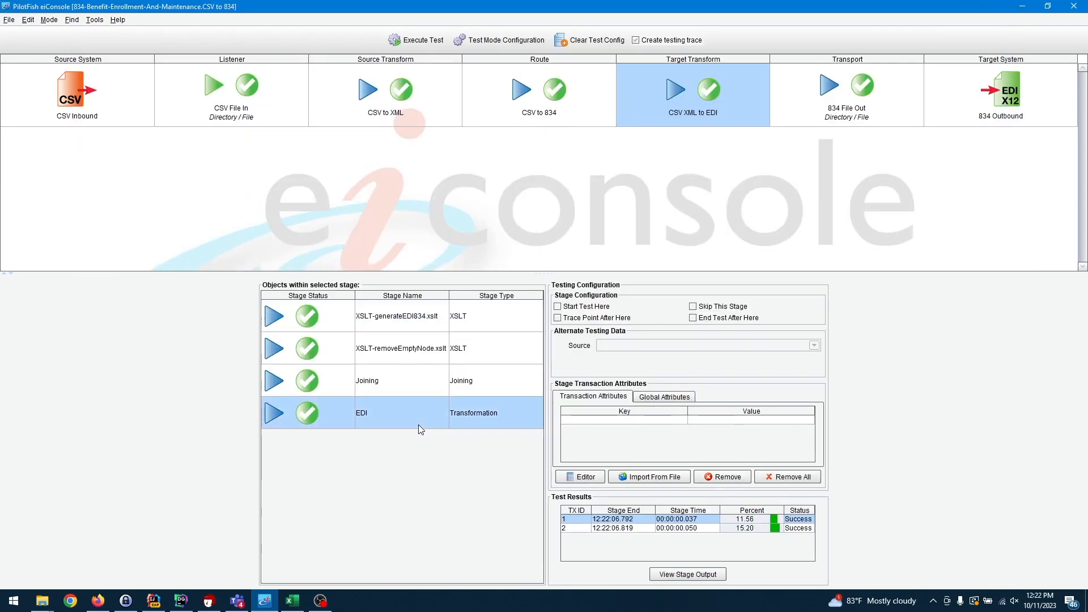
pyautogui.scroll(-20, 391, 328)
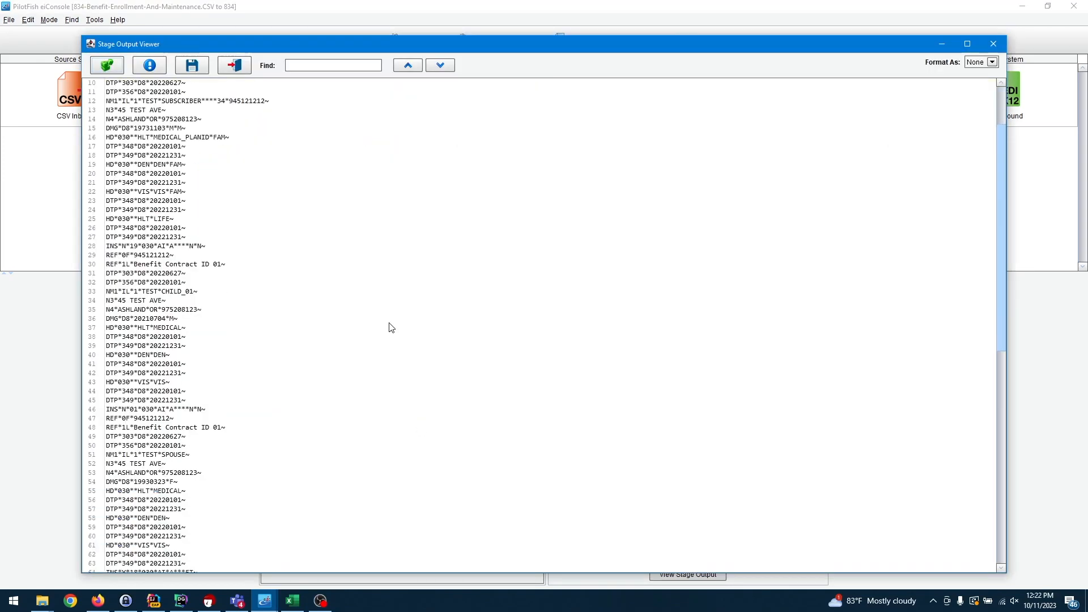
pyautogui.scroll(20, 391, 328)
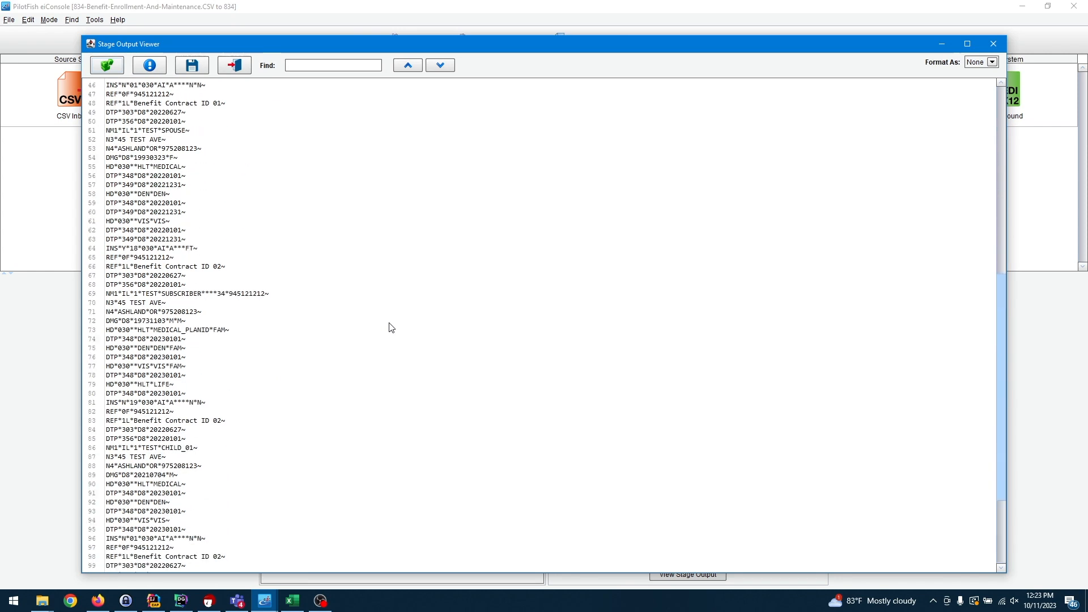
pyautogui.click(234, 65)
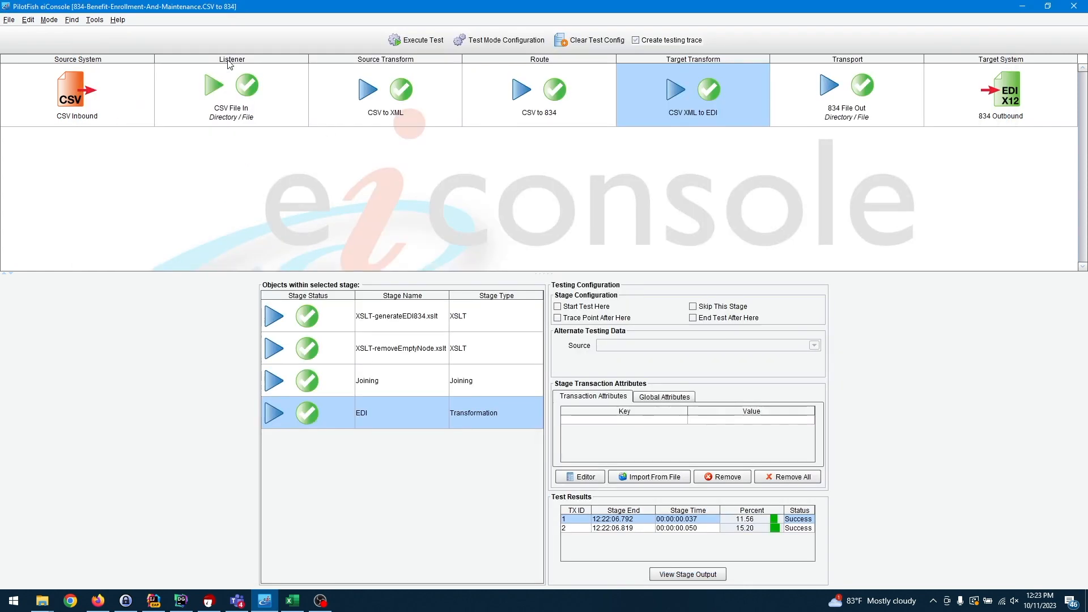
# Step: Examine the EDI output of the 834 File Out transport stage for the first test transaction
pyautogui.click(841, 107)
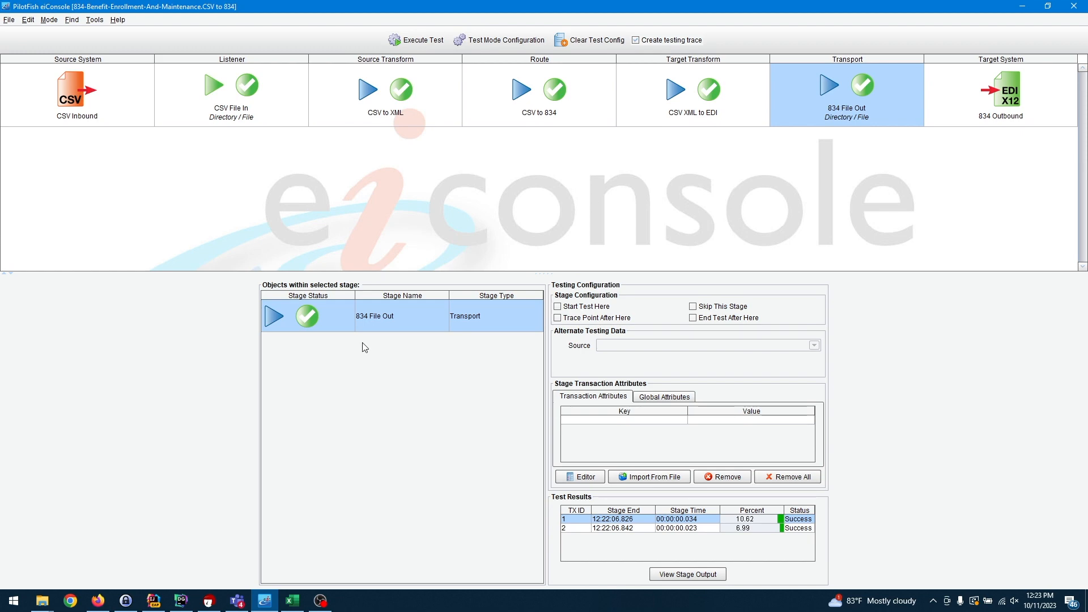
pyautogui.doubleClick(390, 326)
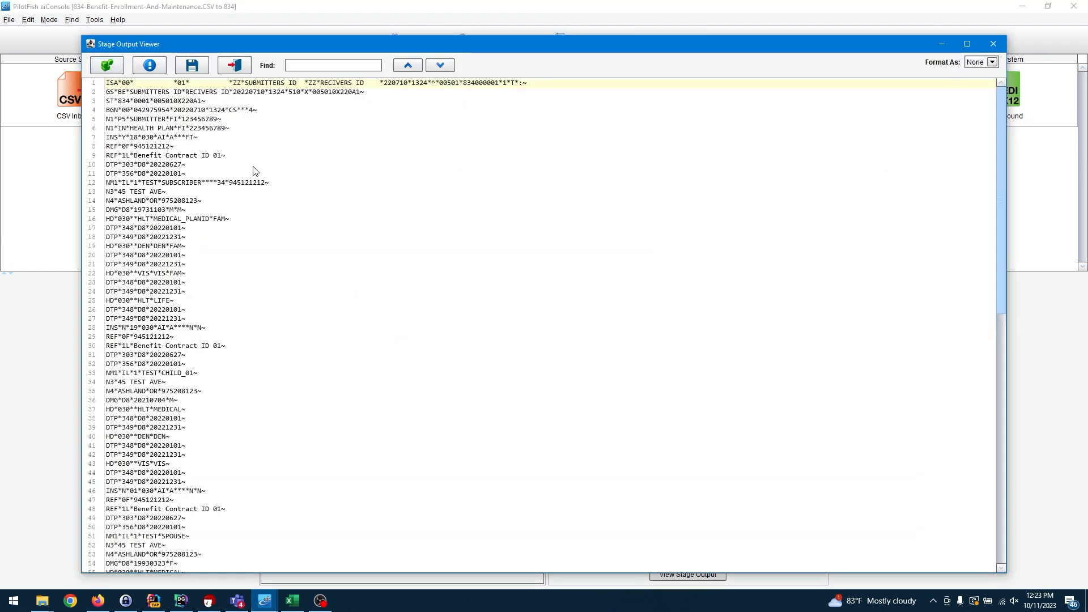
pyautogui.click(238, 64)
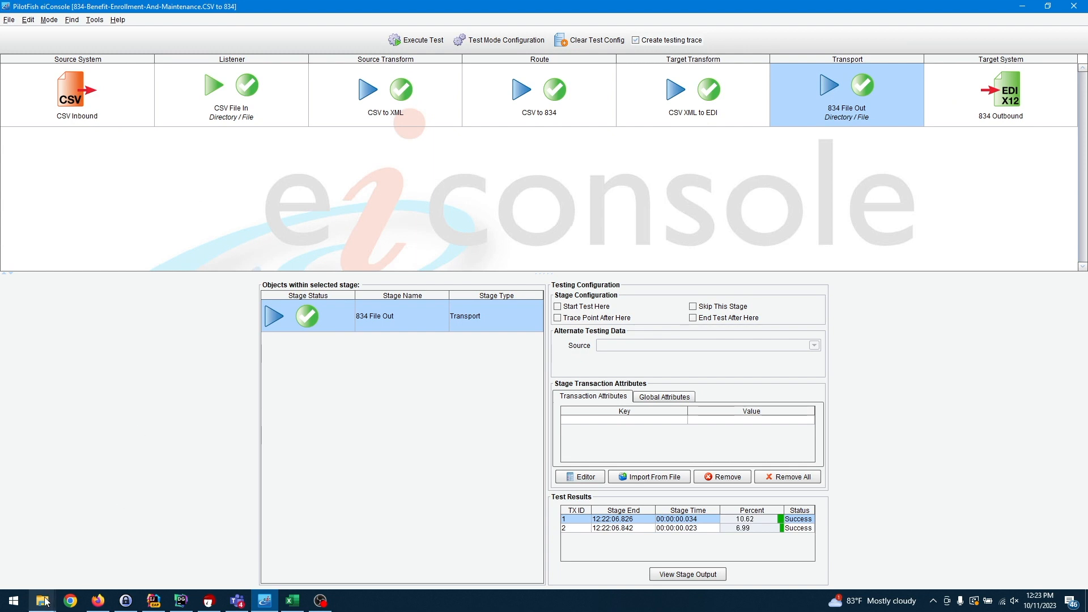
# Step: Open the route's folder in the system explorer and browse to 834_Example's data\output\834 folder
pyautogui.click(9, 21)
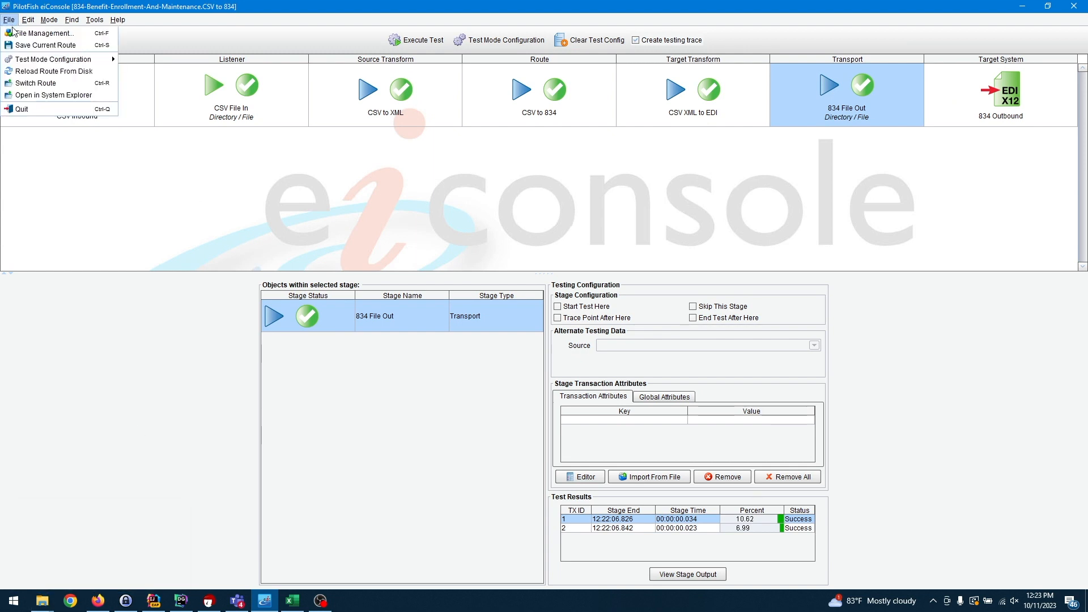
pyautogui.click(48, 94)
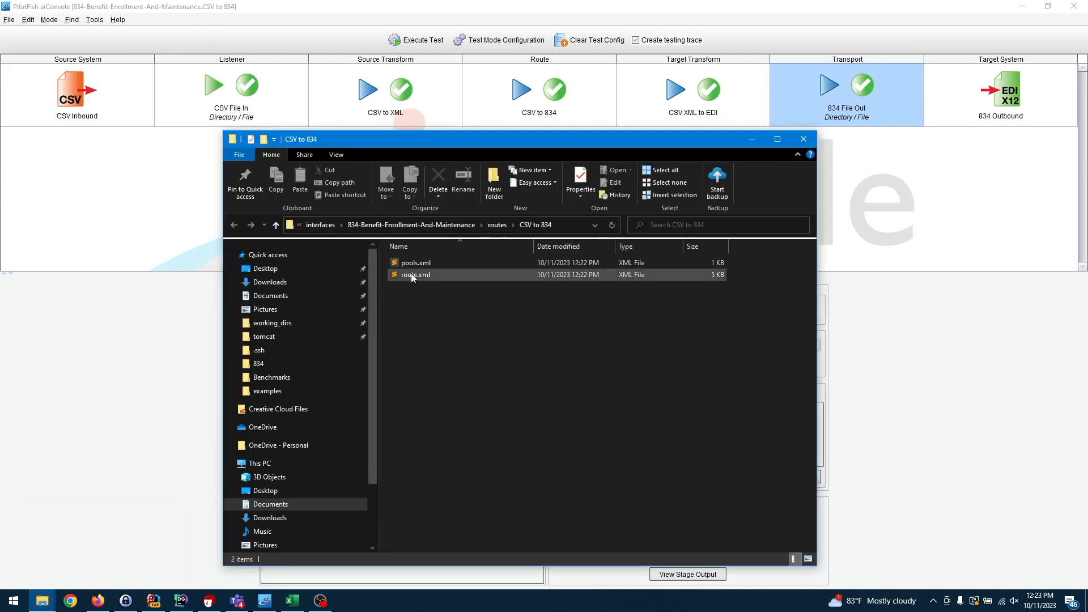
pyautogui.click(277, 225)
pyautogui.click(277, 225)
pyautogui.click(277, 226)
pyautogui.click(277, 225)
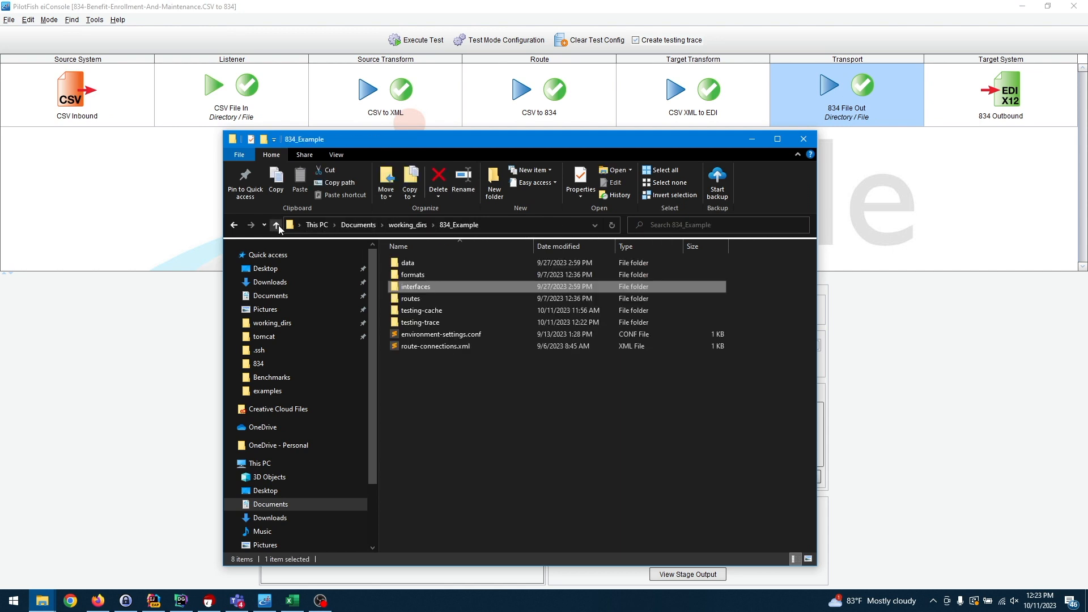
pyautogui.click(420, 258)
pyautogui.doubleClick(420, 262)
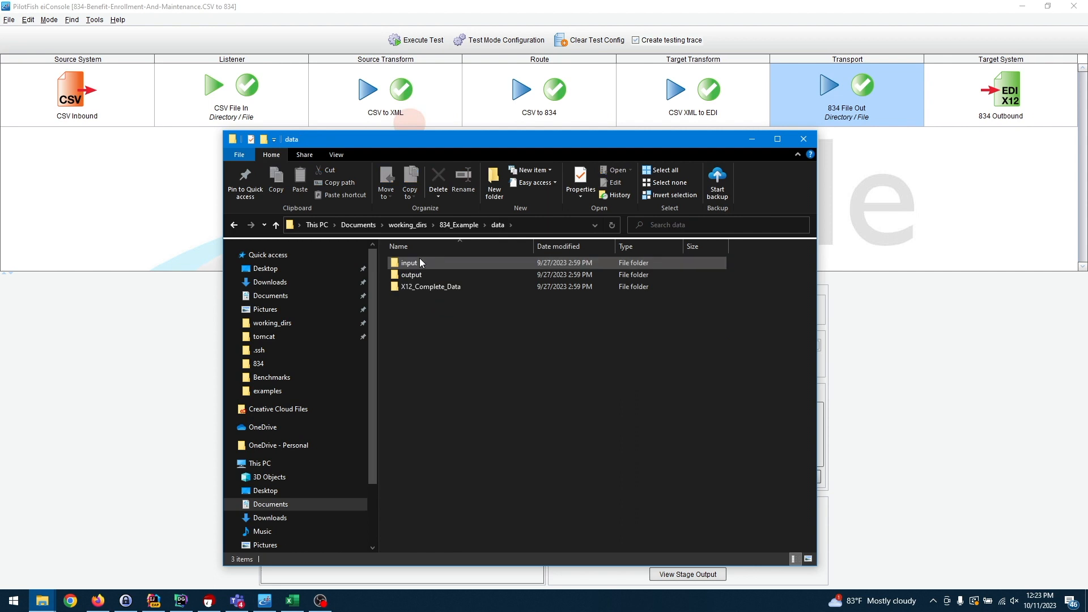
pyautogui.doubleClick(420, 274)
pyautogui.doubleClick(420, 266)
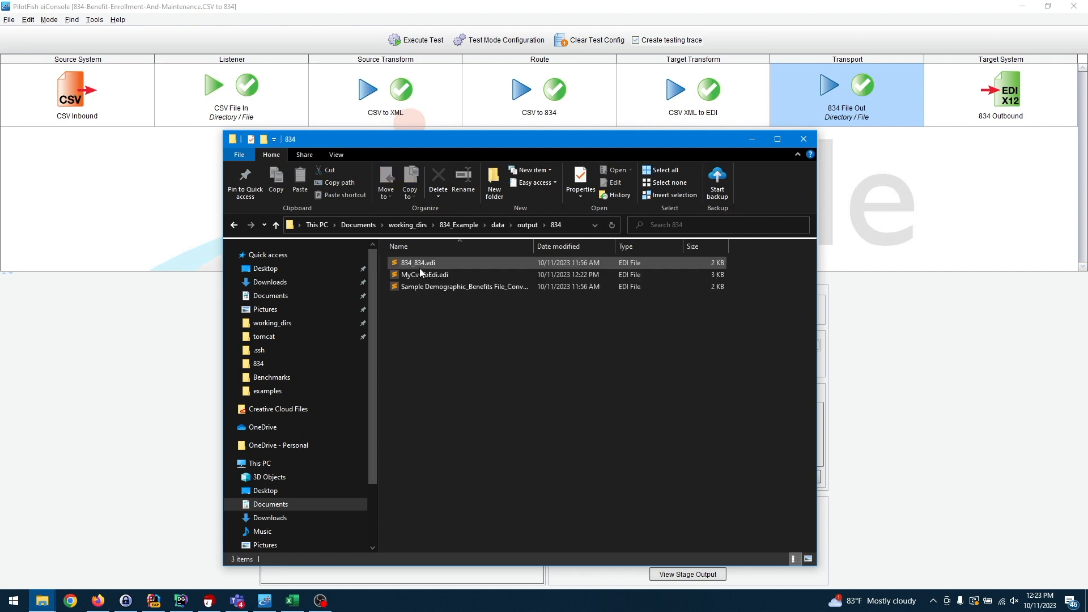
# Step: Open 834_834.edi in Sublime Text and examine its segments from the ISA header to the IEA trailer
pyautogui.click(475, 260)
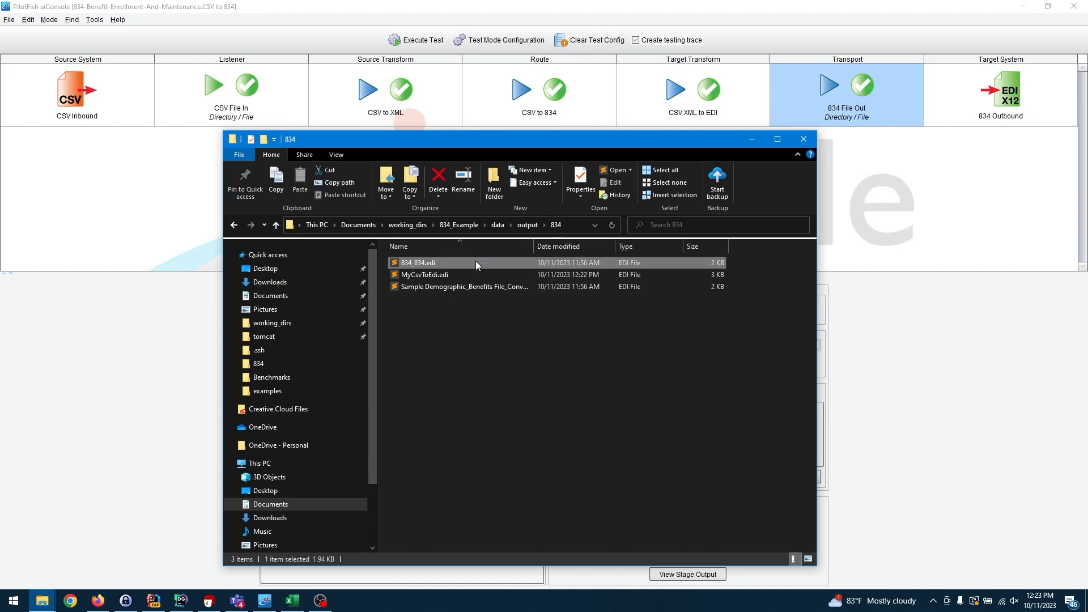
pyautogui.doubleClick(475, 261)
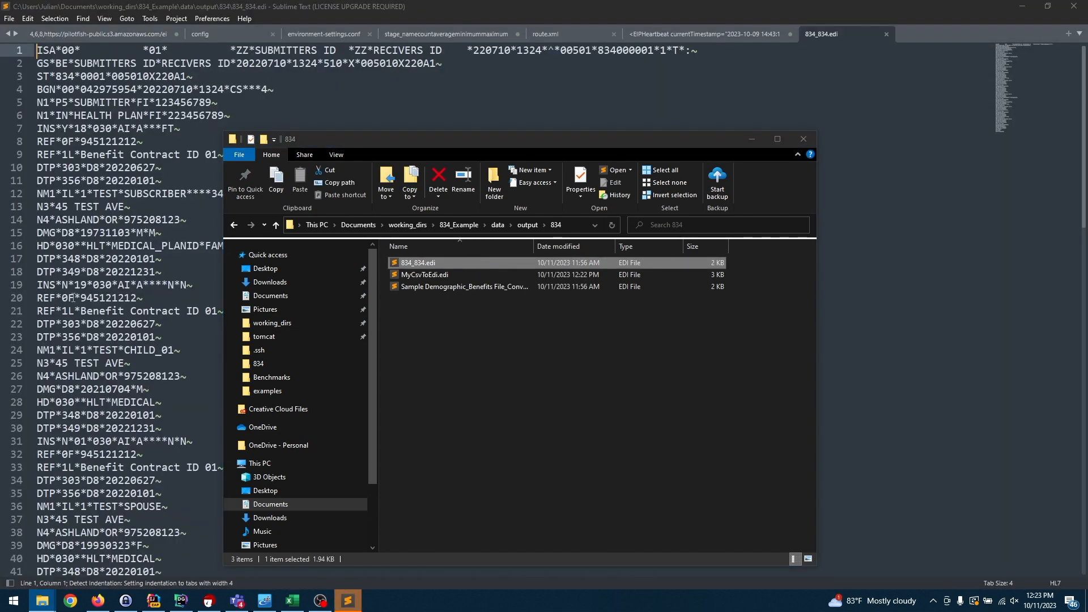
pyautogui.click(74, 298)
pyautogui.scroll(-2, 163, 370)
pyautogui.scroll(2, 162, 371)
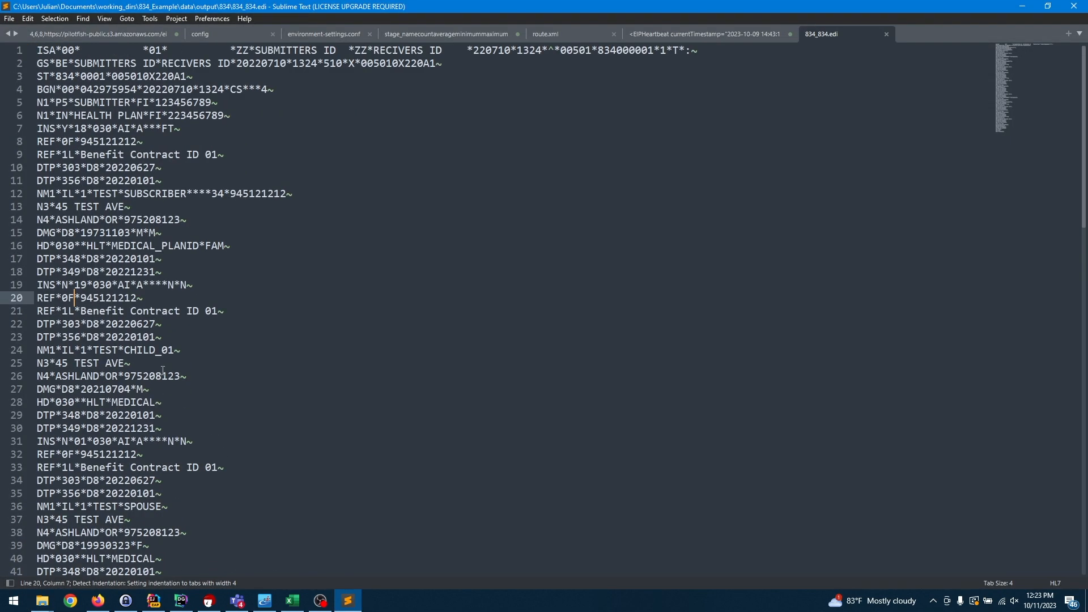
pyautogui.scroll(-2, 163, 370)
pyautogui.scroll(-16, 163, 370)
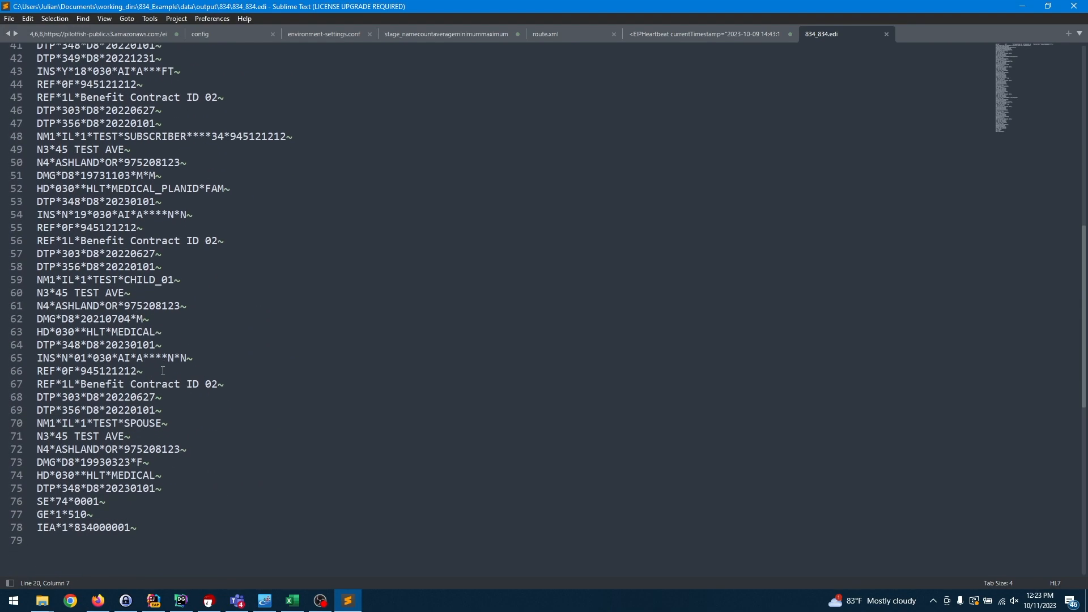
pyautogui.scroll(18, 162, 370)
# Step: Switch back to eiConsole and review the 834 File Out transport output again after viewing the EDI file
pyautogui.click(265, 601)
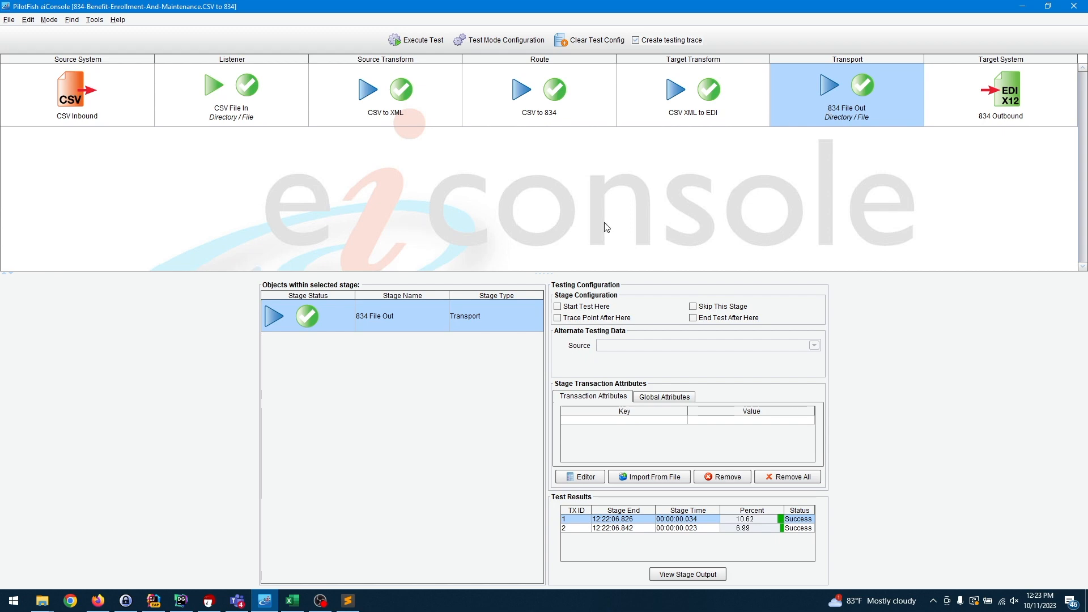
pyautogui.doubleClick(428, 309)
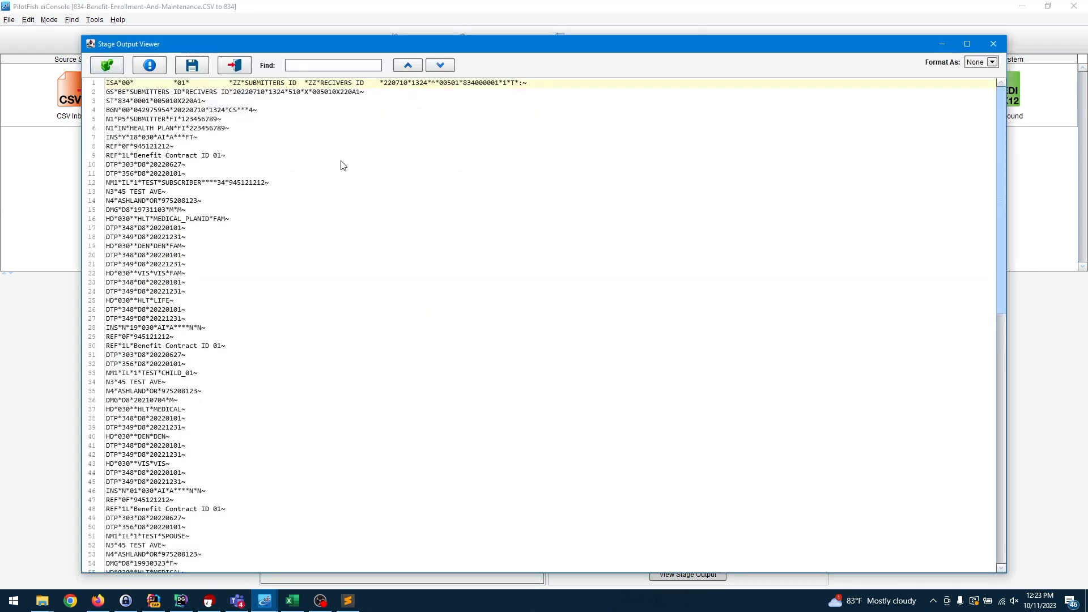
pyautogui.click(236, 66)
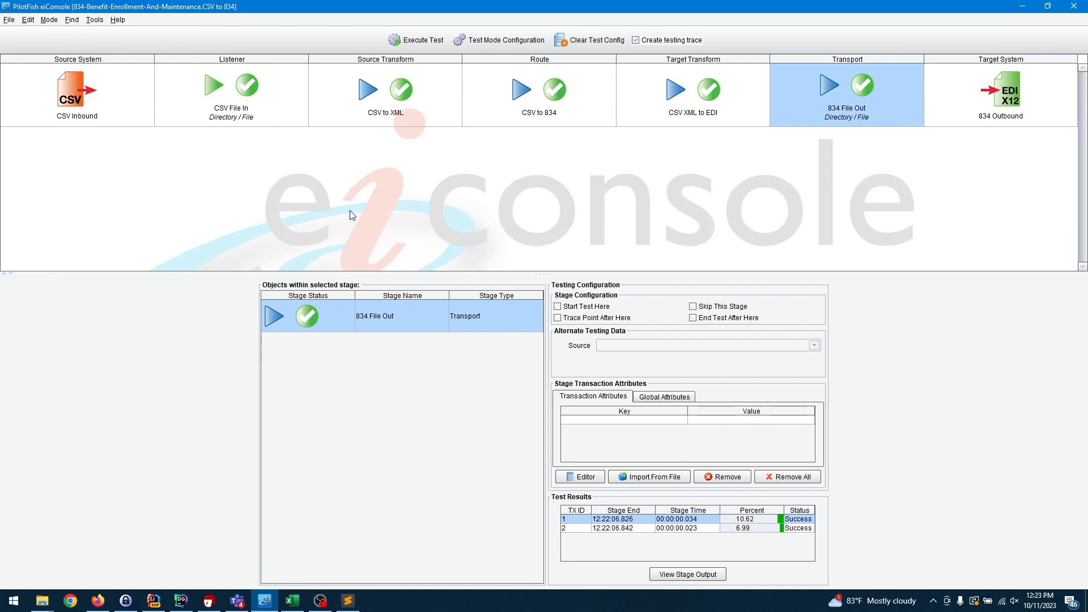
# Step: Open the Excel to 834 route and review its Excel to XML and XML to EDI transform settings
pyautogui.click(10, 21)
pyautogui.click(15, 34)
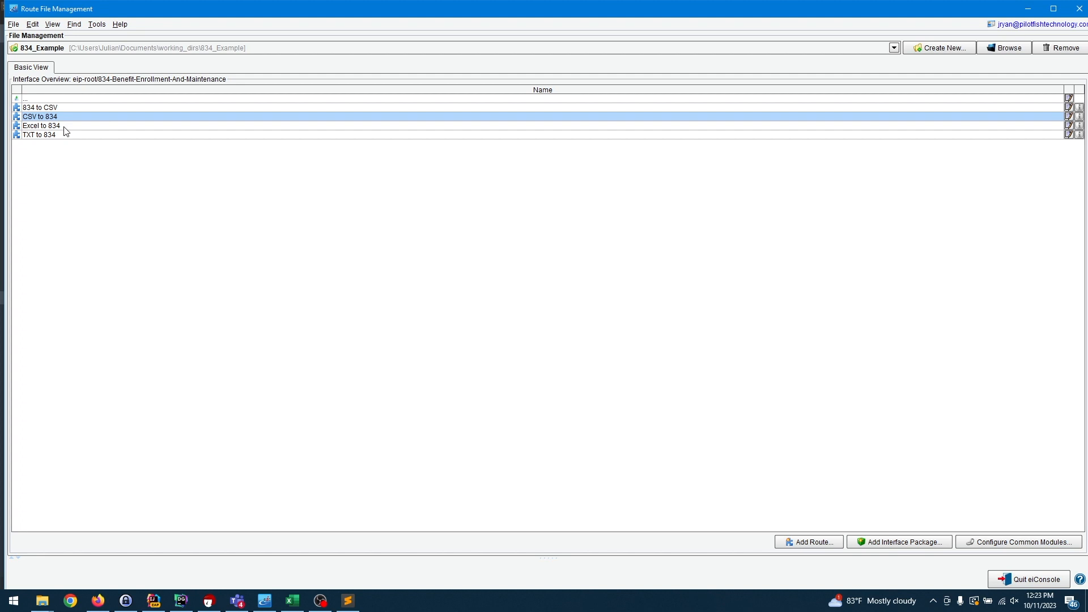
pyautogui.doubleClick(64, 126)
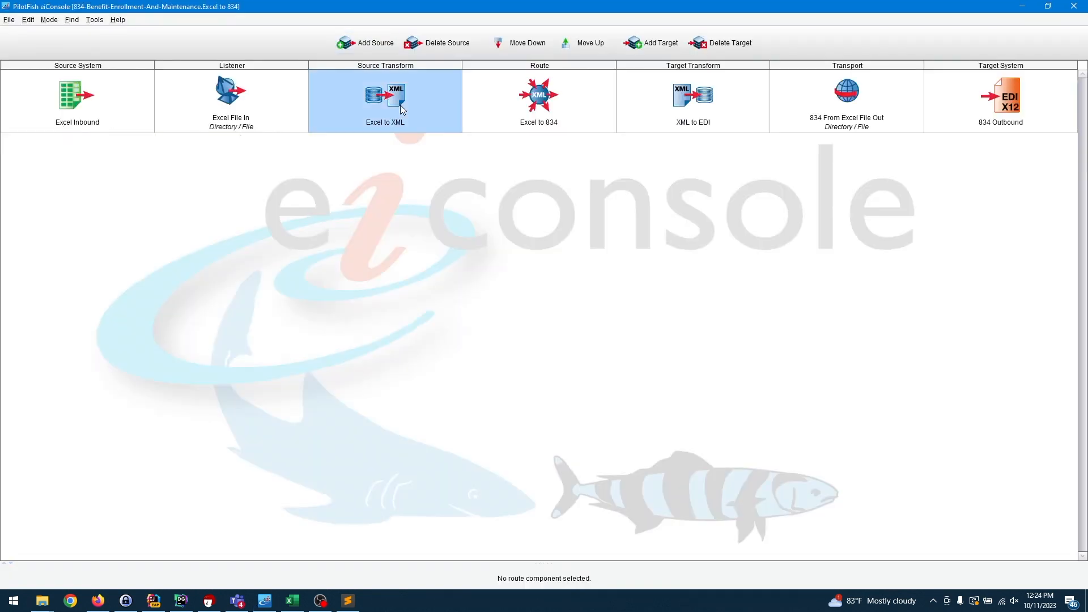
pyautogui.click(400, 105)
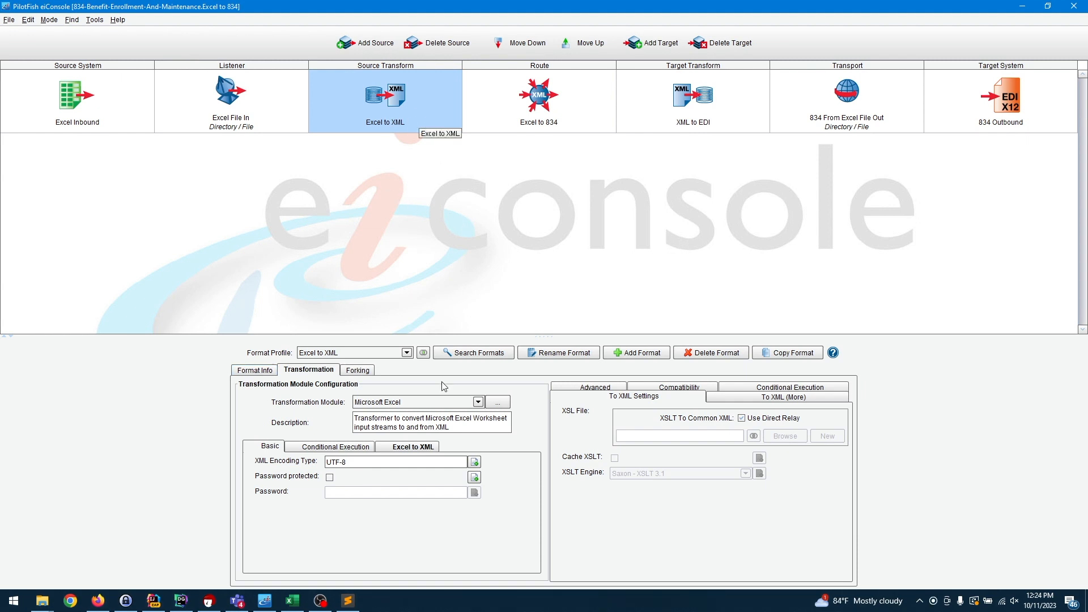
pyautogui.click(655, 106)
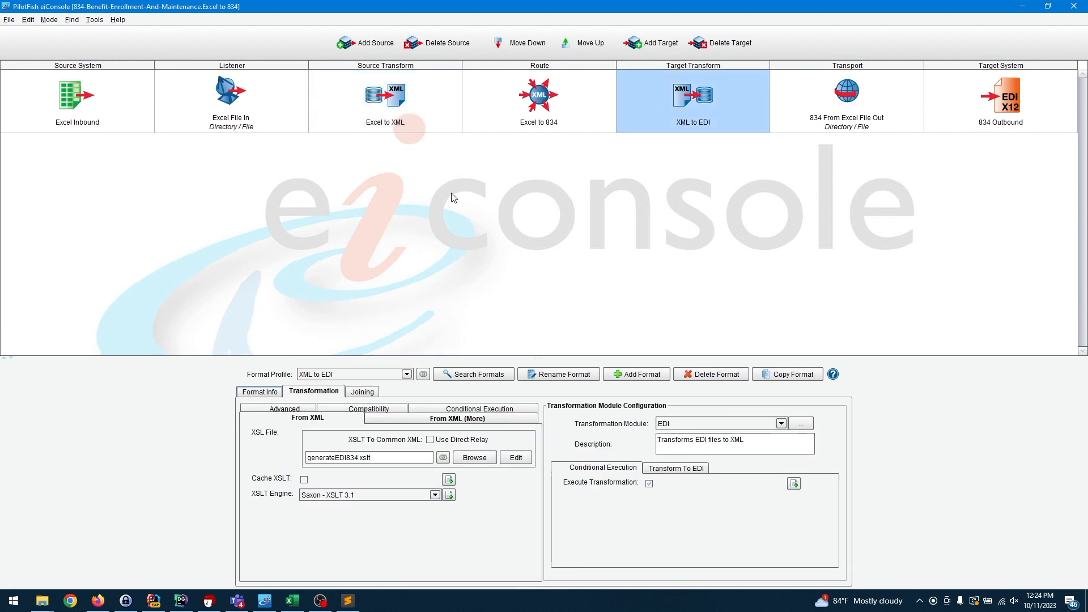
# Step: Switch the Excel to 834 route to testing mode, execute its test and stop the listener's wait for data
pyautogui.click(49, 20)
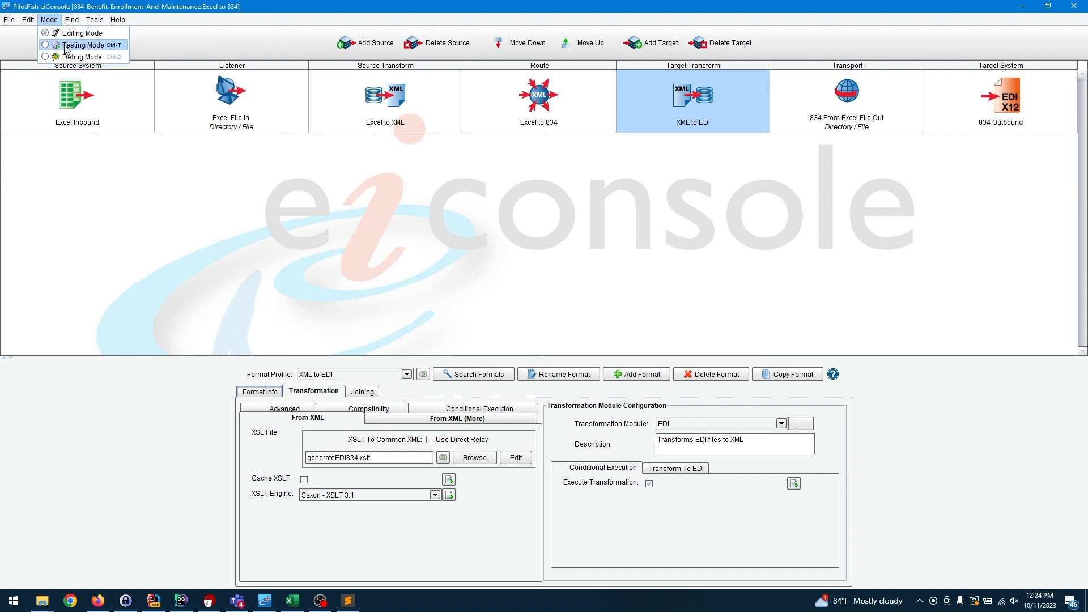
pyautogui.click(63, 42)
pyautogui.click(417, 42)
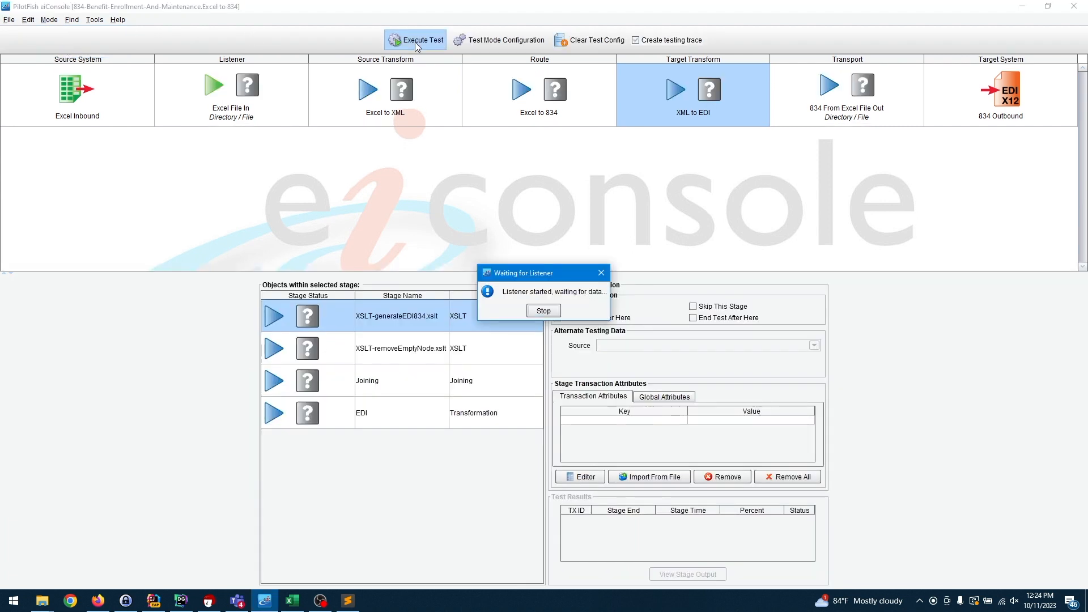
pyautogui.click(543, 313)
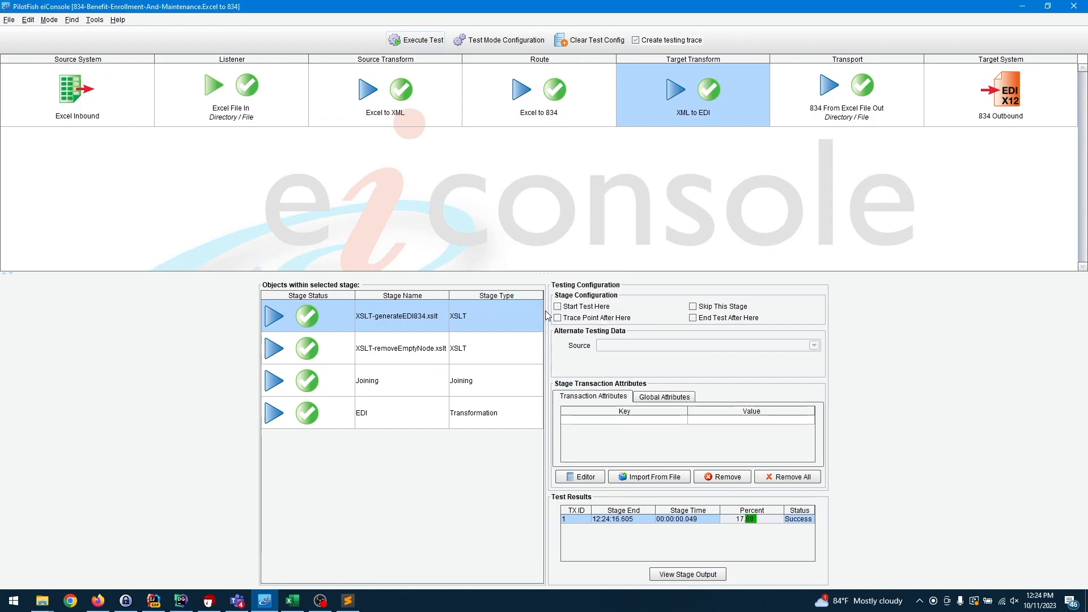
# Step: Switch to Excel and examine the header row and employee records across the Employee sheet's columns
pyautogui.click(292, 601)
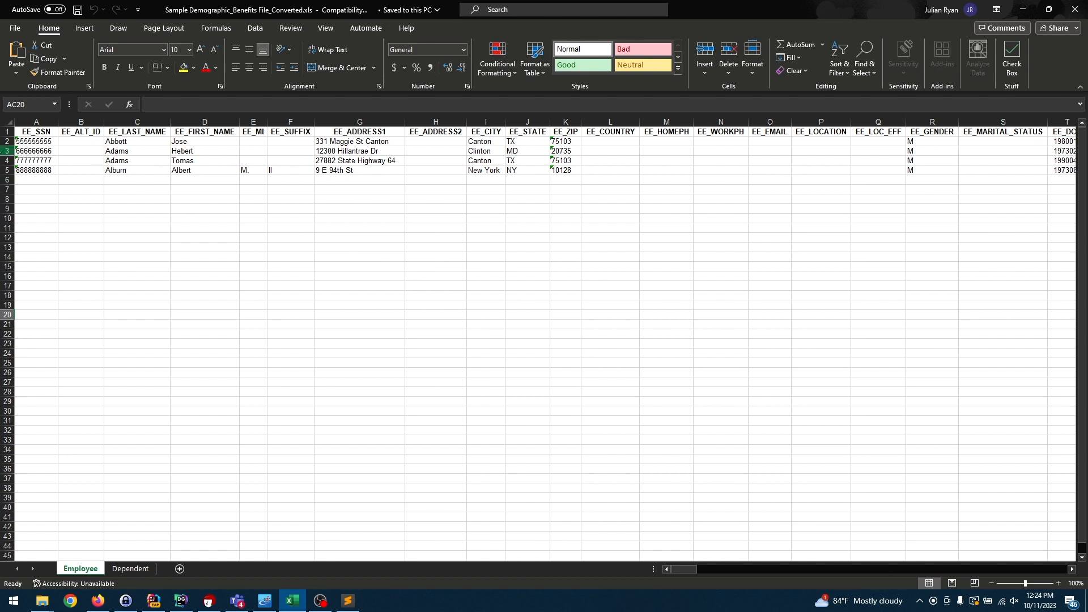
pyautogui.click(7, 131)
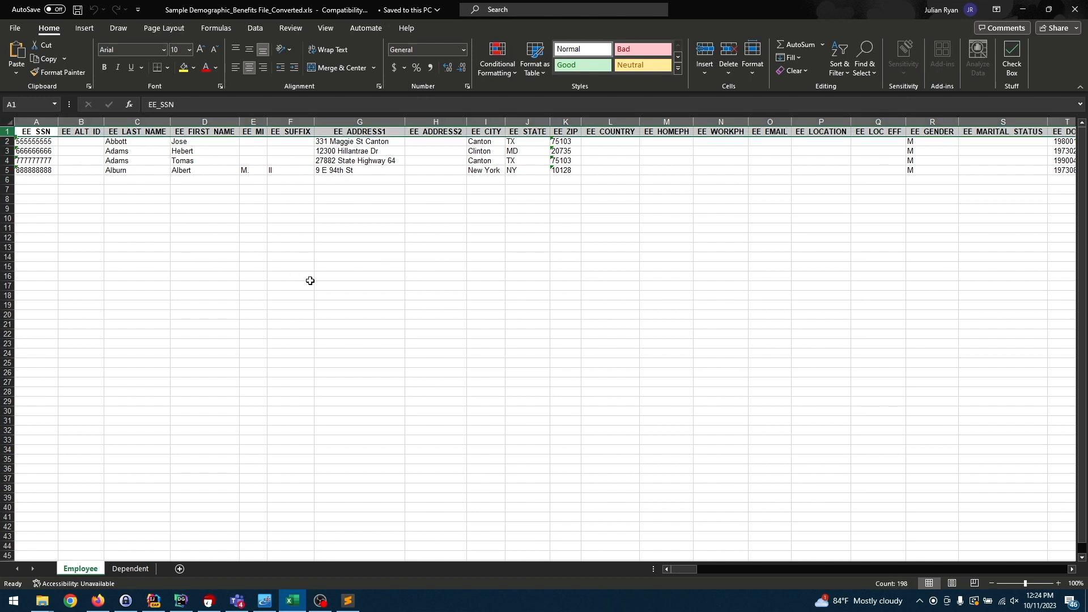
pyautogui.hscroll(15, 310, 281)
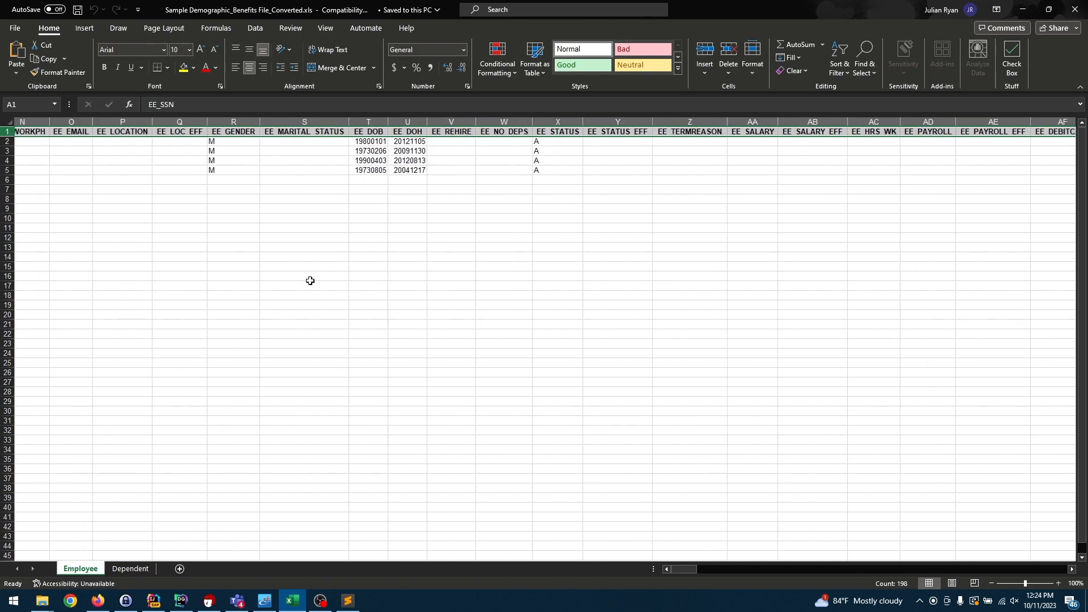
pyautogui.hscroll(7, 310, 281)
pyautogui.hscroll(-7, 310, 280)
pyautogui.hscroll(-15, 310, 280)
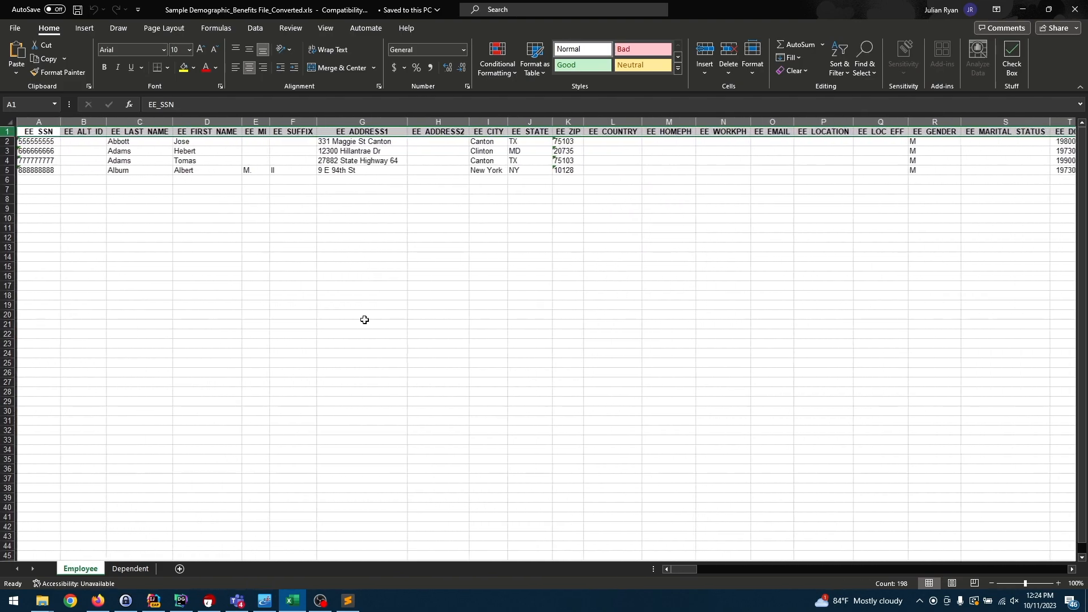
# Step: Switch back to eiConsole and examine the raw Excel output of the Excel File In listener stage
pyautogui.click(258, 603)
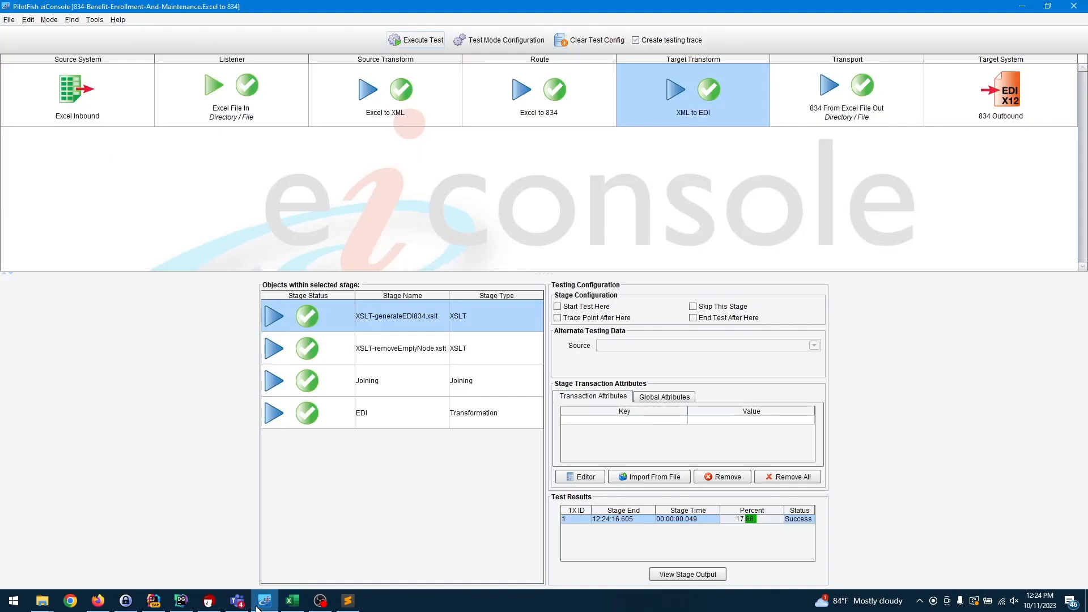
pyautogui.click(256, 96)
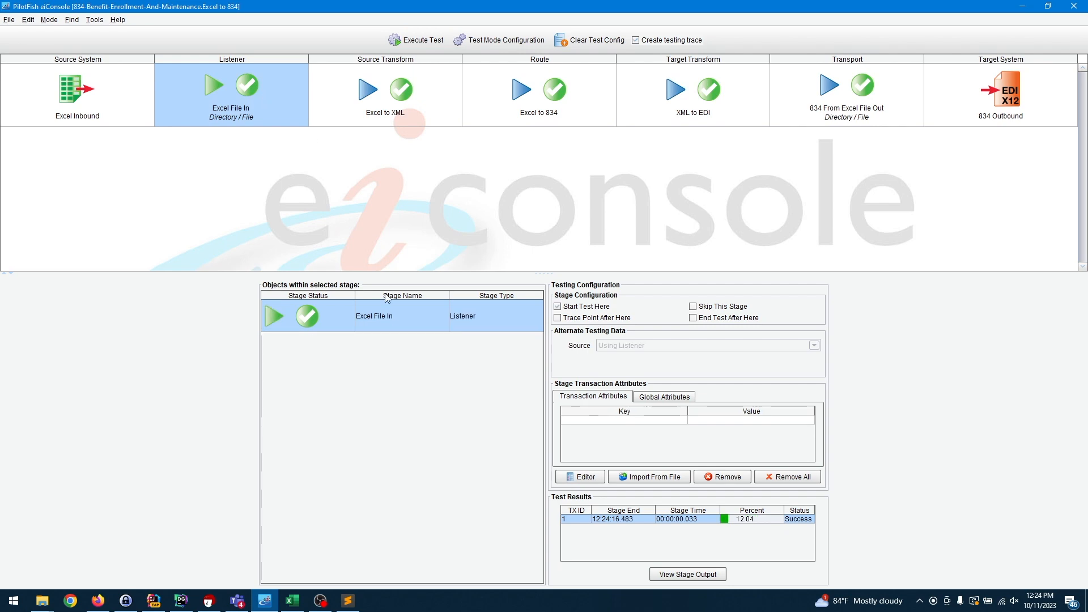
pyautogui.doubleClick(411, 318)
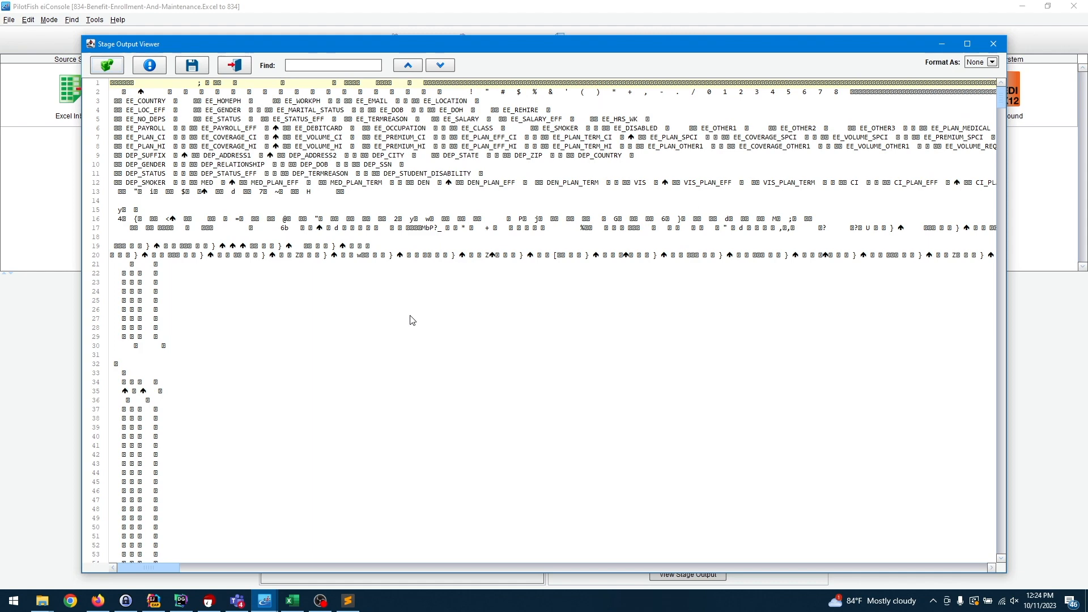
pyautogui.scroll(-20, 412, 320)
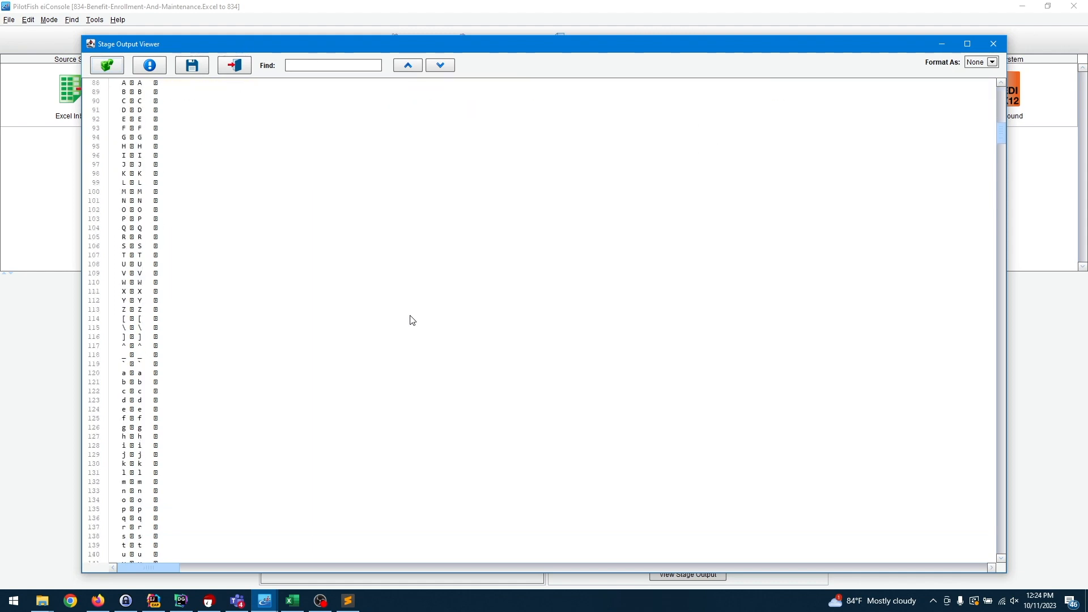
pyautogui.scroll(20, 412, 320)
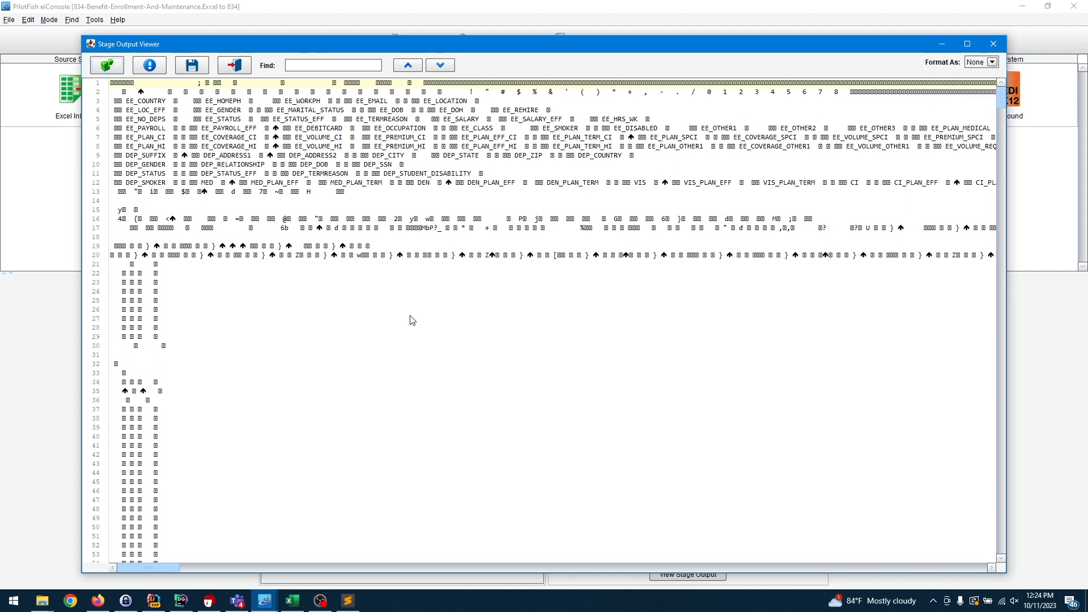
# Step: Close the listener output and examine the column definitions in the Microsoft Excel transformation's XML output for the Excel to XML stage
pyautogui.click(237, 68)
pyautogui.click(407, 112)
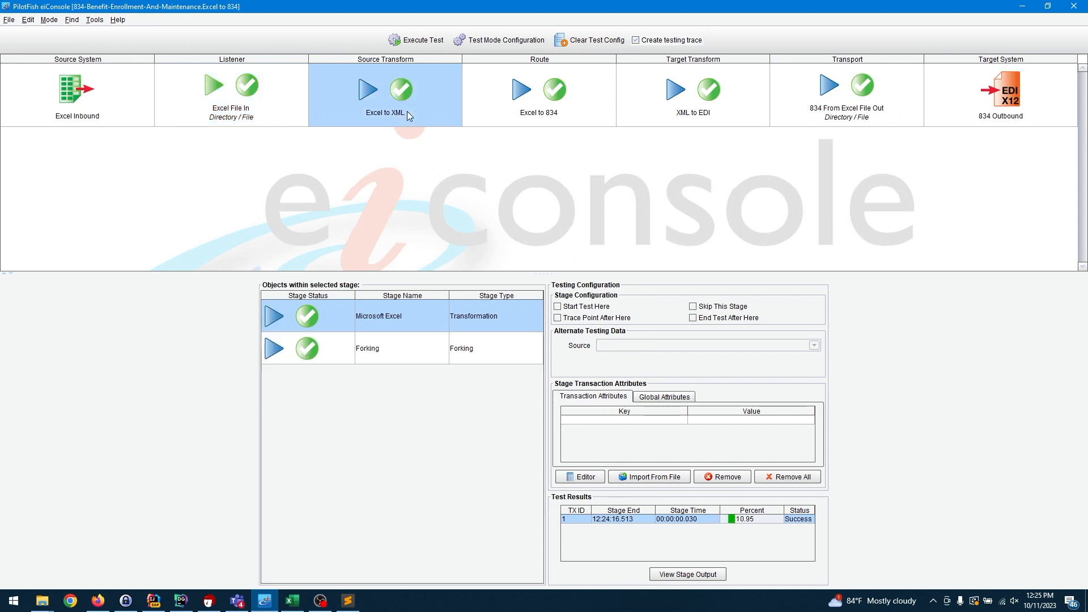
pyautogui.doubleClick(429, 312)
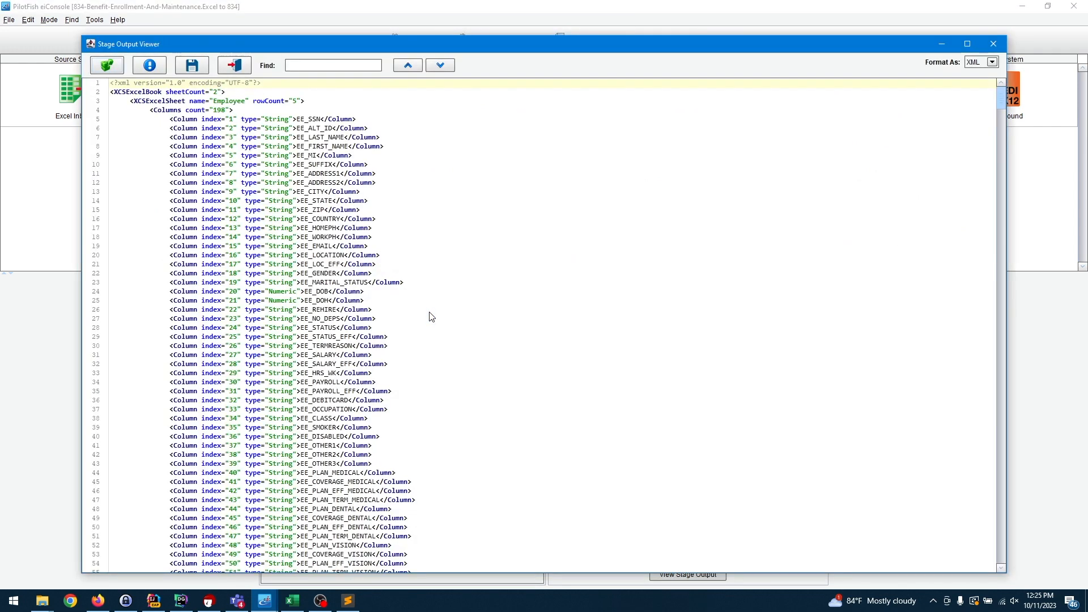
pyautogui.scroll(-20, 430, 316)
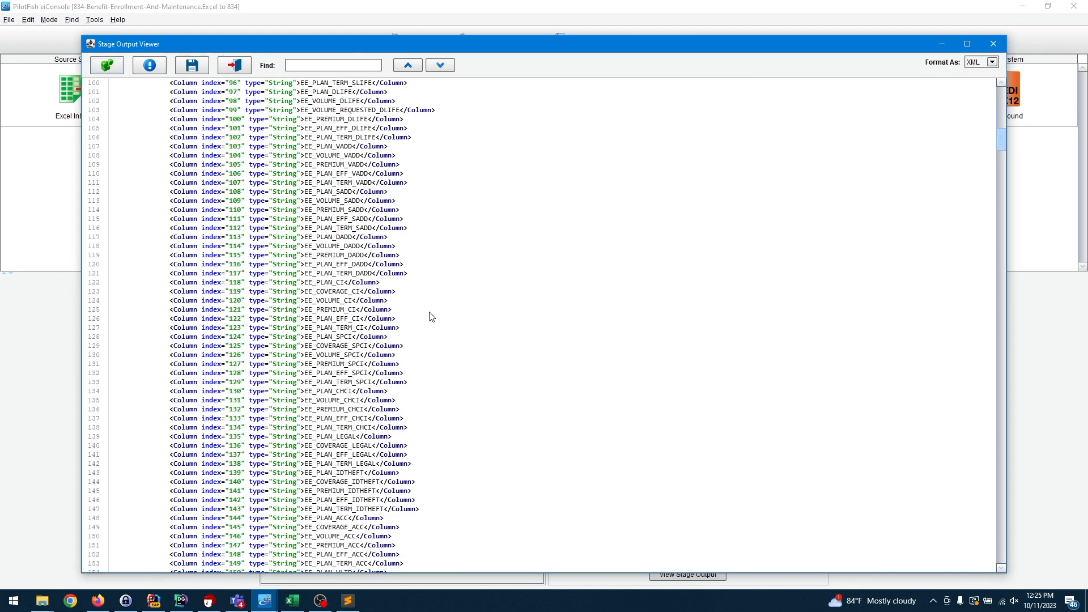
pyautogui.scroll(-20, 430, 316)
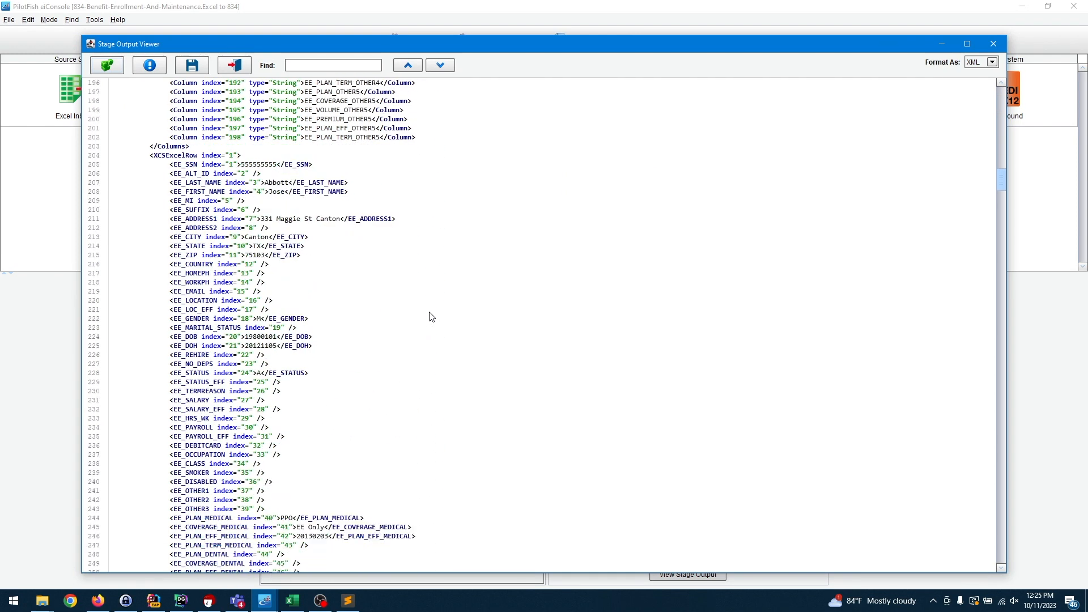
pyautogui.moveTo(170, 165); pyautogui.dragTo(245, 272)
pyautogui.click(244, 266)
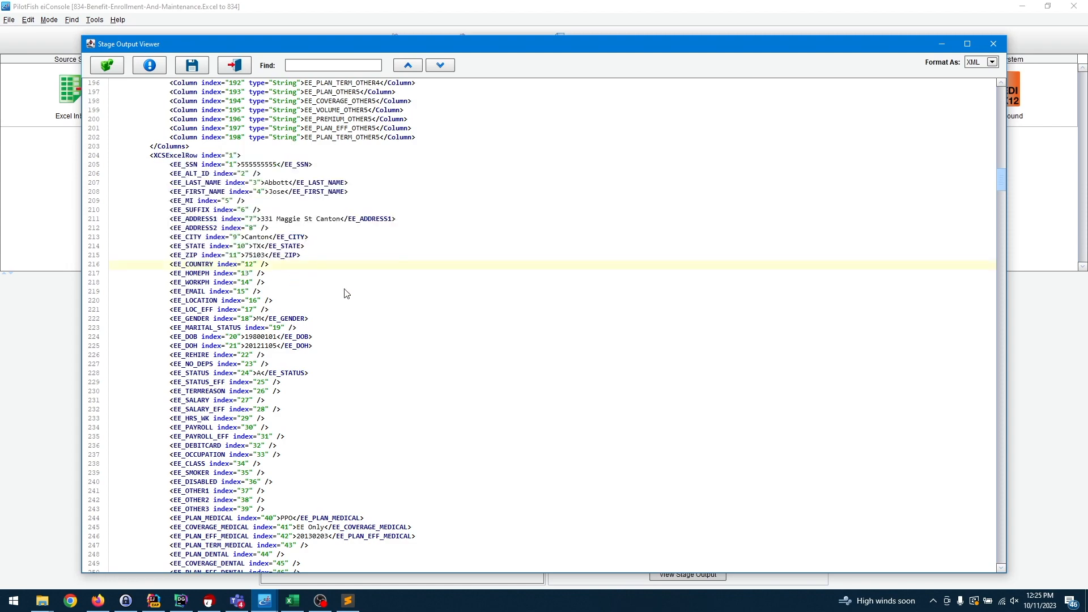
pyautogui.scroll(20, 347, 293)
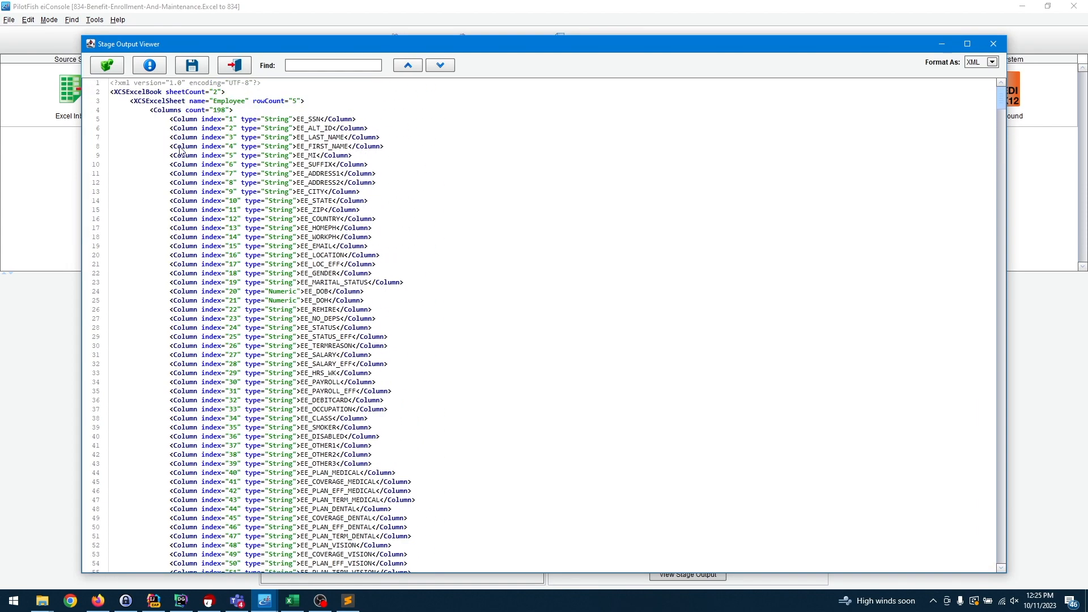
# Step: Examine the XCSExcelRow employee records and their field elements in the Microsoft Excel transformation's XML output, and close the output viewer
pyautogui.scroll(-20, 130, 114)
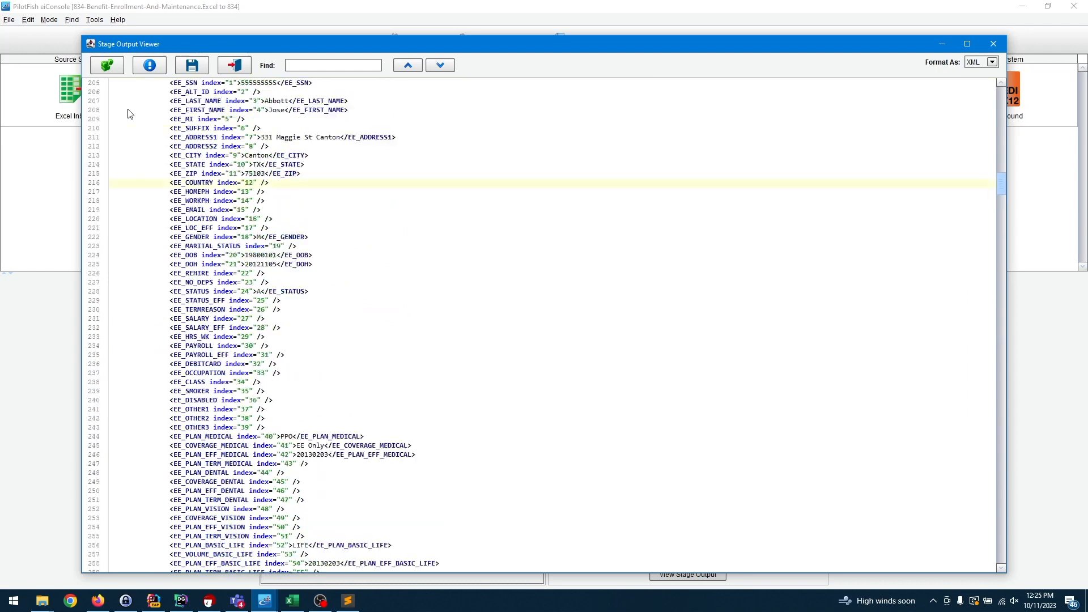
pyautogui.scroll(4, 129, 114)
pyautogui.moveTo(150, 188); pyautogui.dragTo(193, 187)
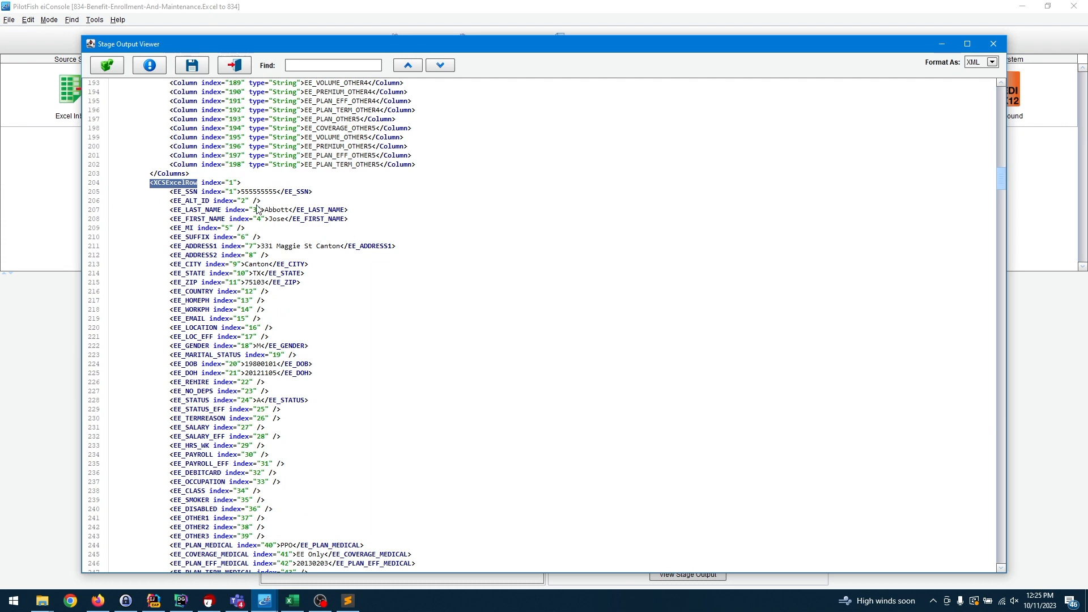
pyautogui.moveTo(170, 193); pyautogui.dragTo(289, 366)
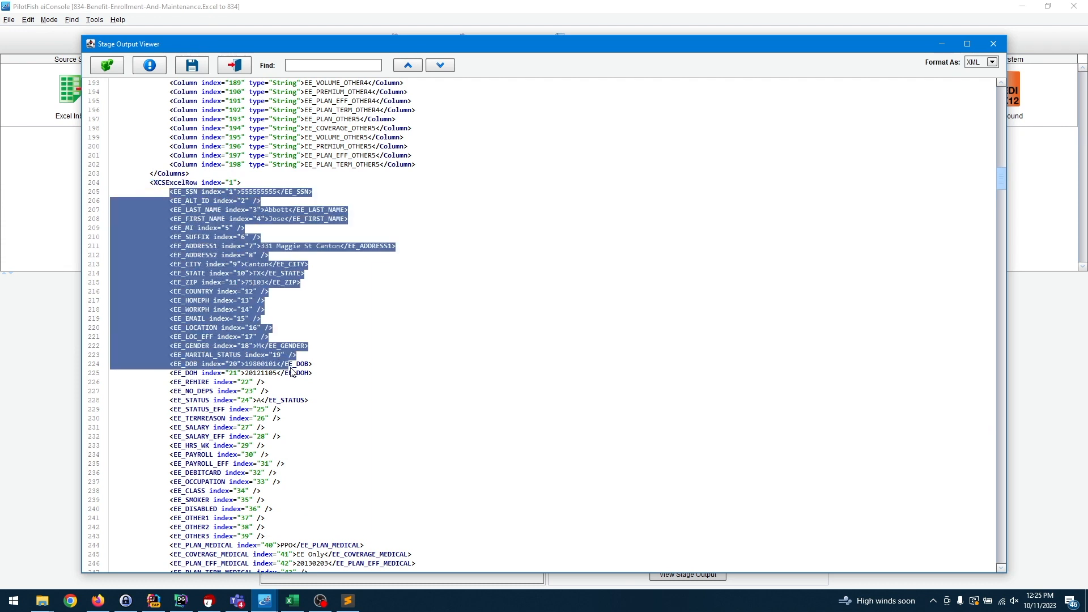
pyautogui.scroll(-20, 351, 408)
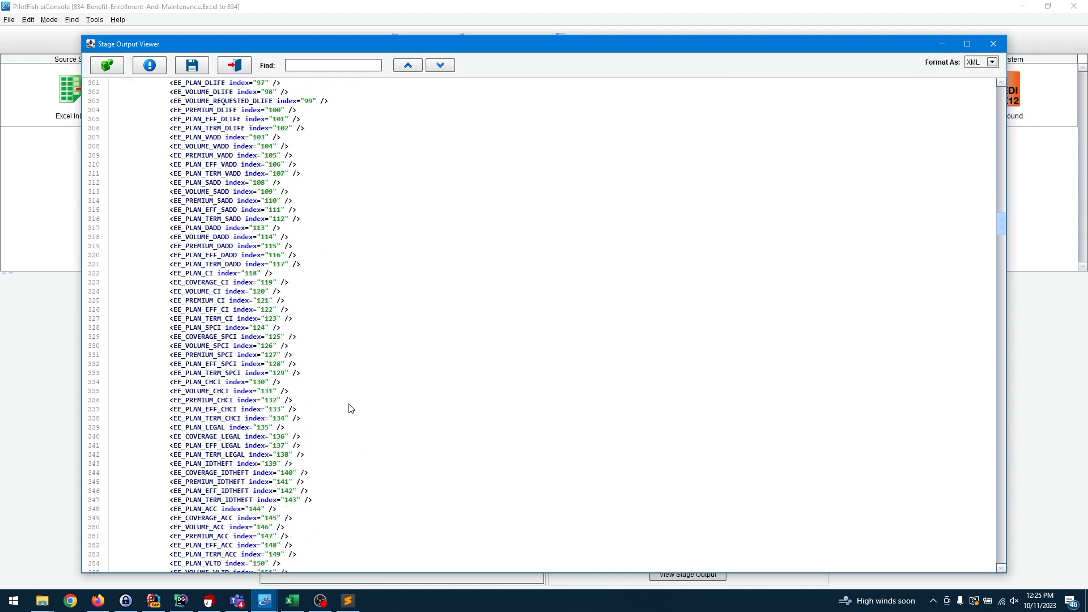
pyautogui.scroll(-11, 351, 408)
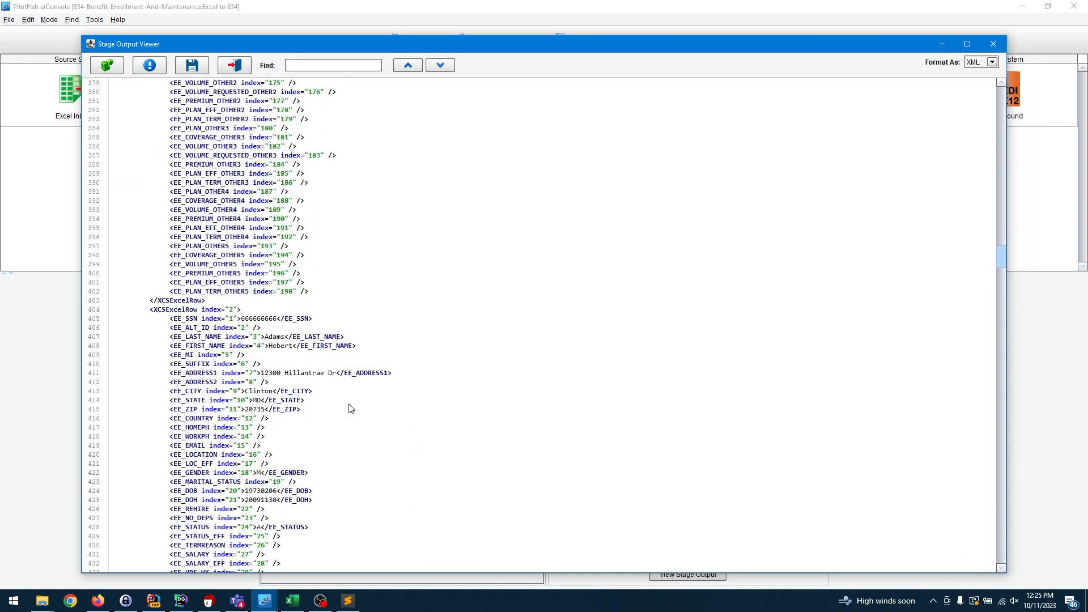
pyautogui.click(238, 68)
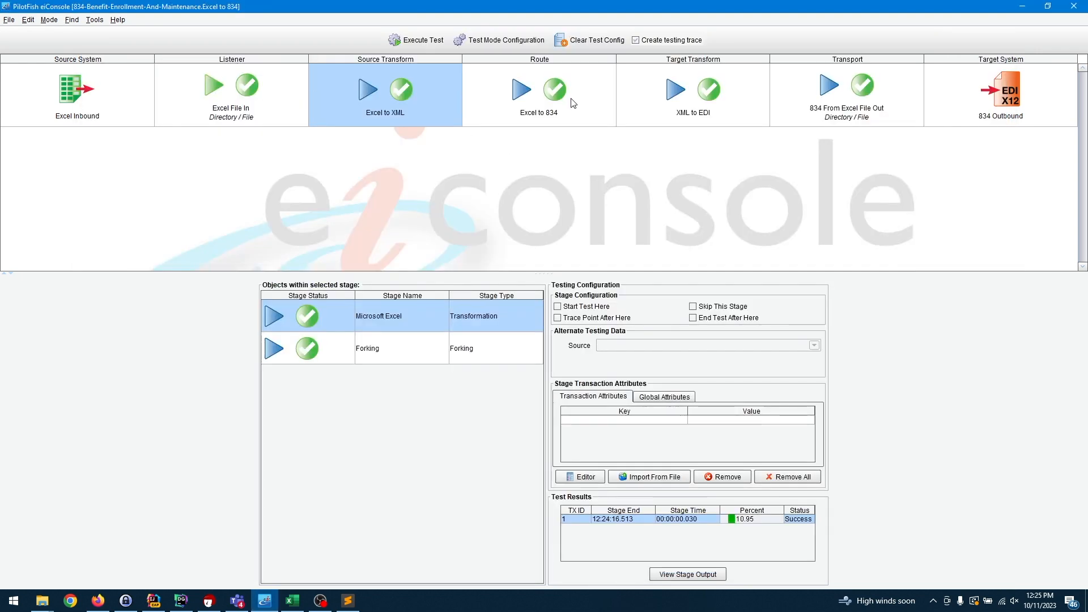
# Step: Examine the output of XSLT-generateEDI834.xslt in the XML to EDI target transform, from the interchange header through the member loops
pyautogui.click(571, 97)
pyautogui.click(648, 116)
pyautogui.doubleClick(390, 321)
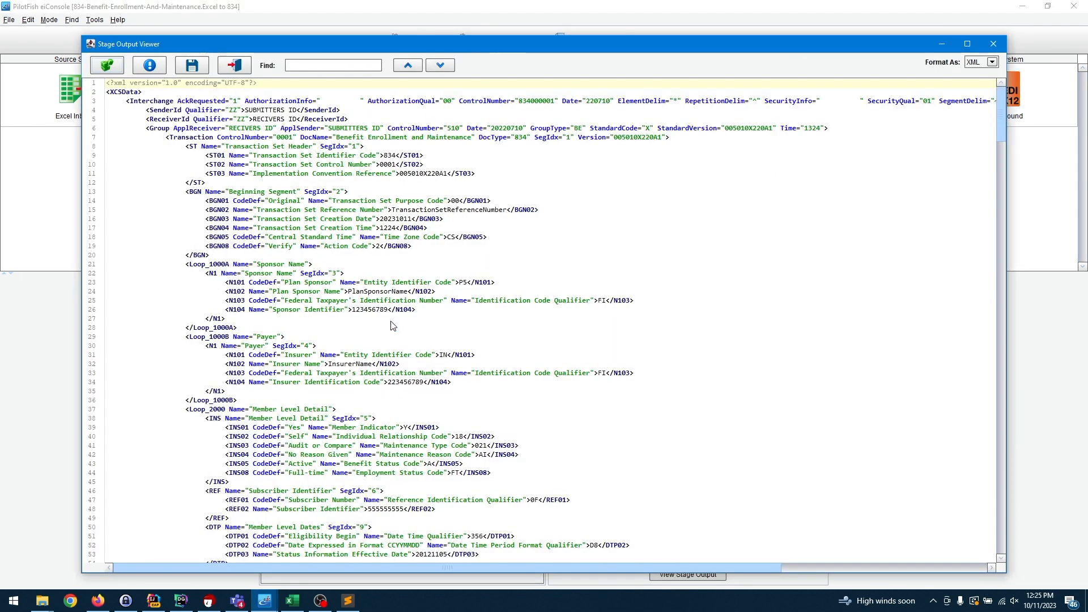
pyautogui.scroll(-1, 393, 325)
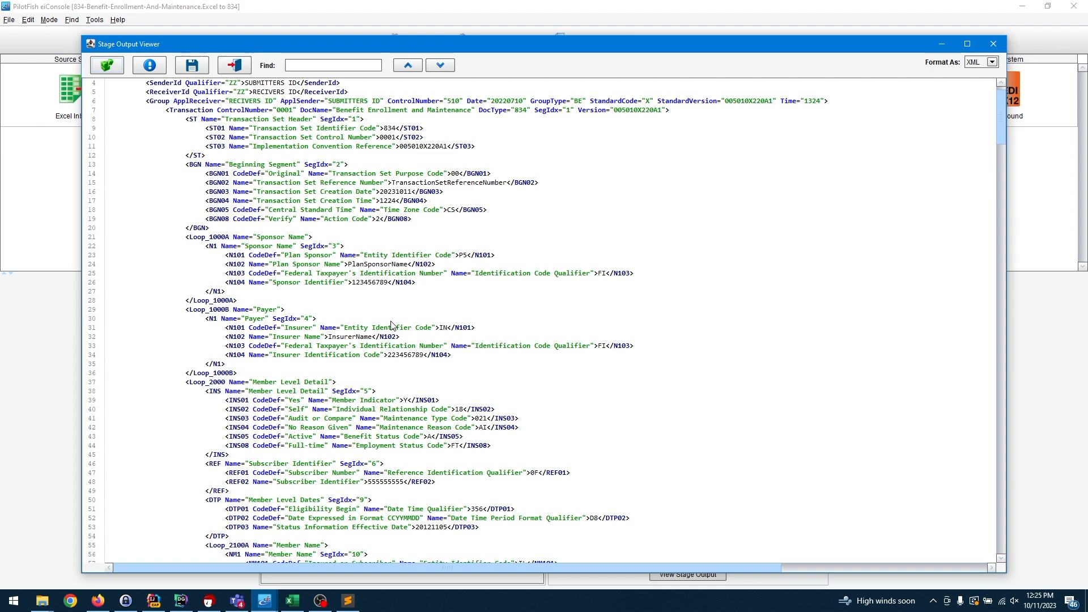
pyautogui.scroll(-9, 351, 282)
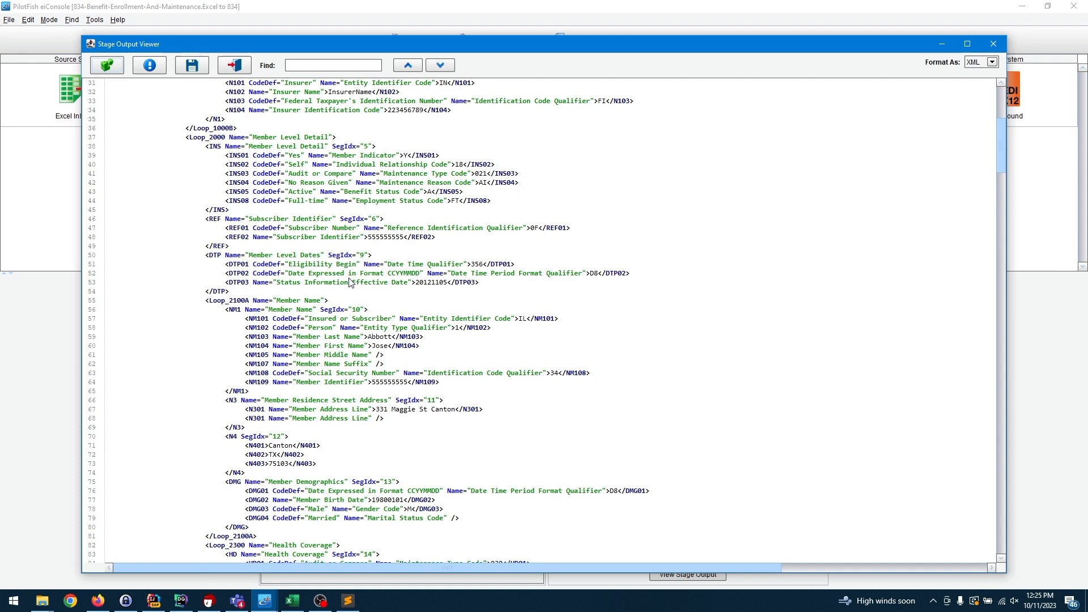
pyautogui.scroll(-9, 351, 281)
pyautogui.scroll(-6, 351, 282)
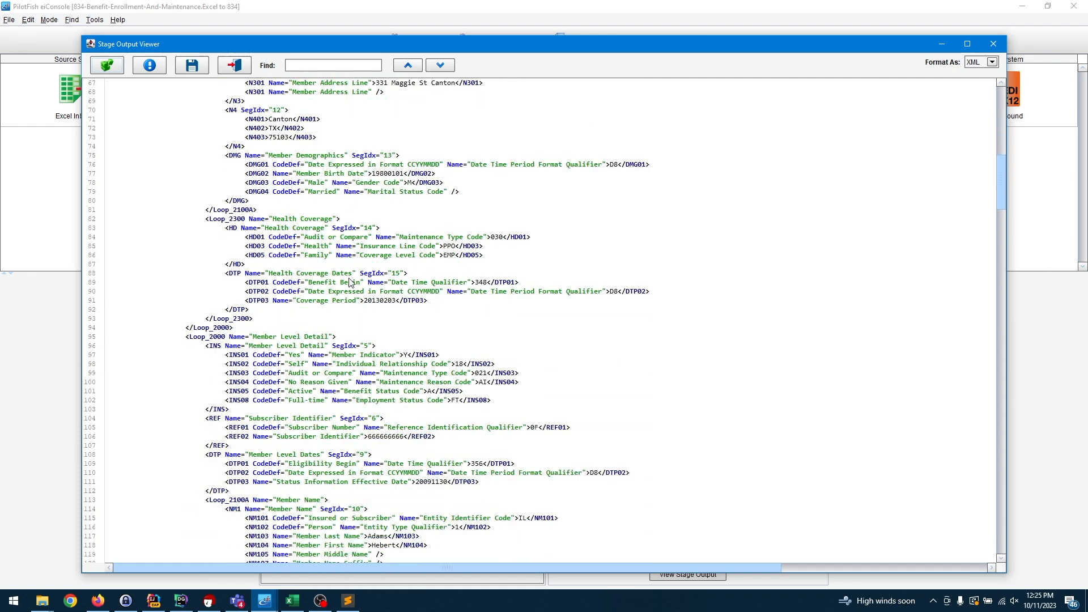
pyautogui.click(232, 67)
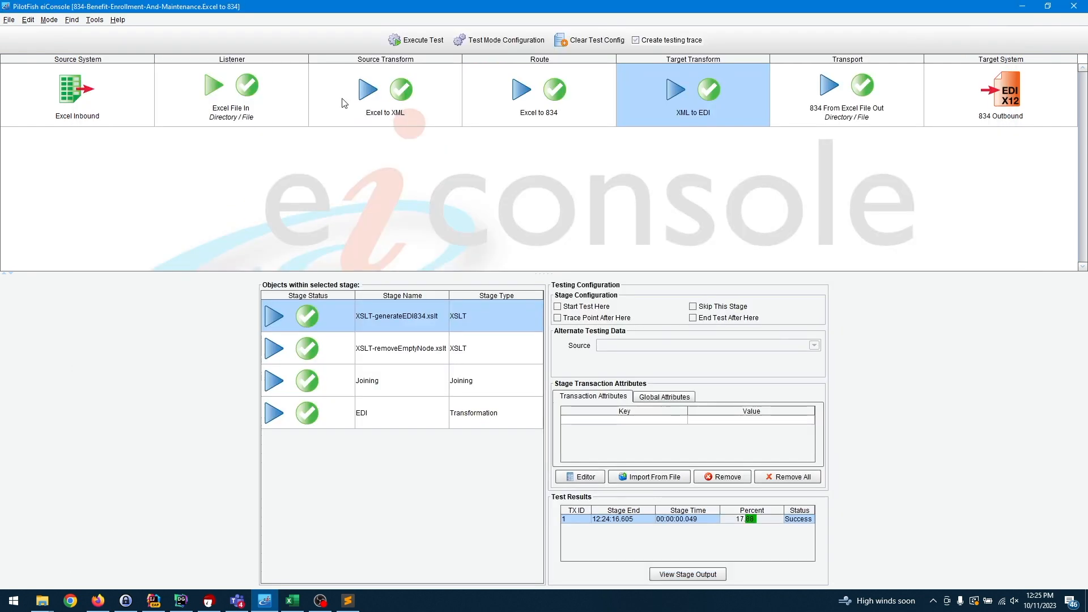
# Step: View the EDI transformation's output and the 834 From Excel File Out transport's output with its transaction attributes
pyautogui.doubleClick(398, 423)
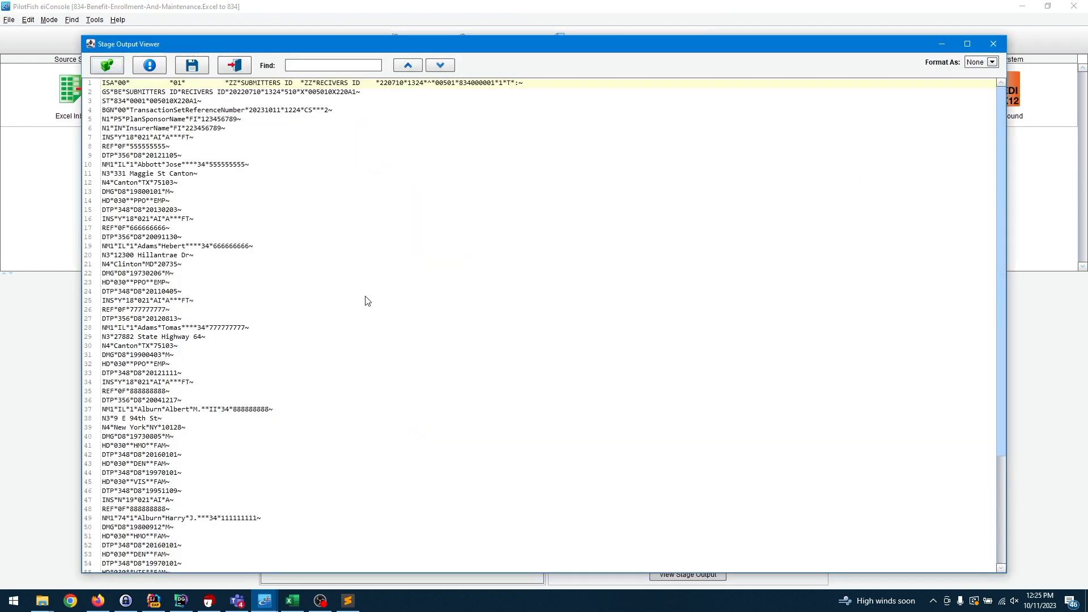
pyautogui.click(234, 69)
pyautogui.click(800, 100)
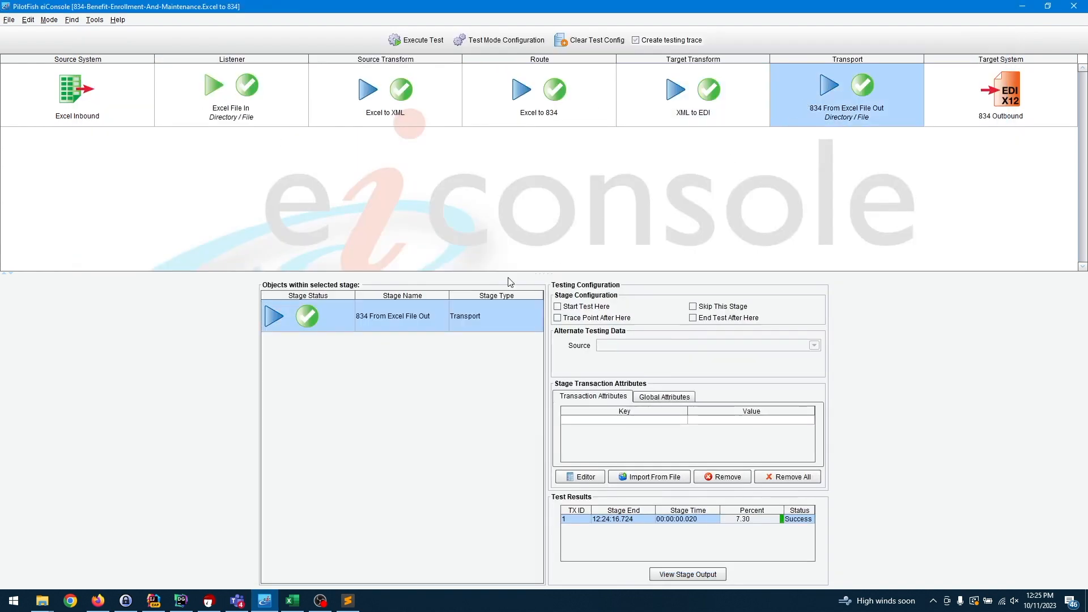
pyautogui.doubleClick(457, 315)
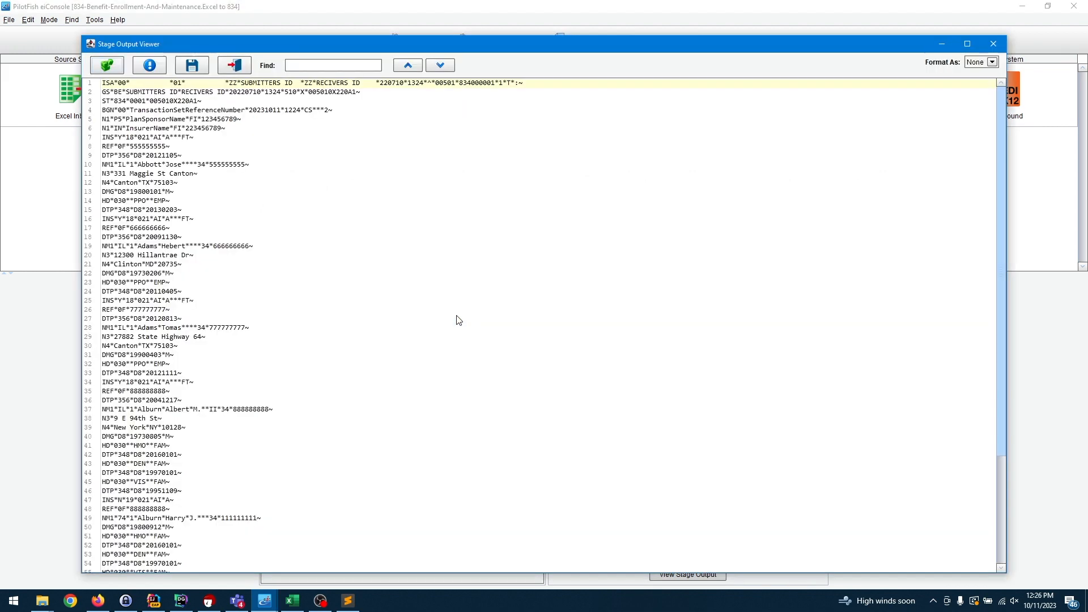
pyautogui.click(150, 66)
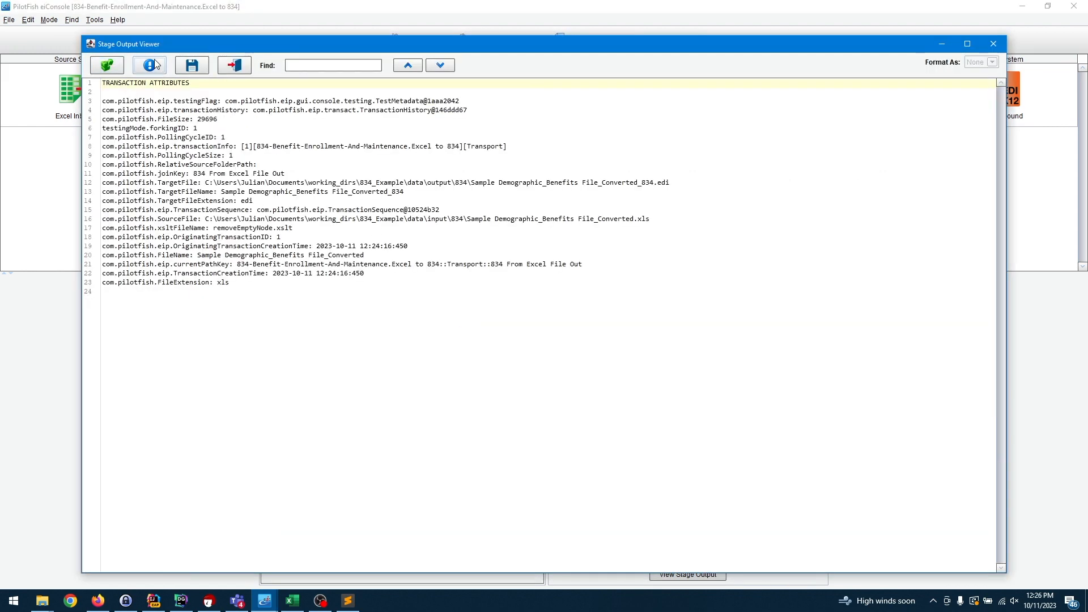
pyautogui.click(235, 66)
# Step: Switch to File Explorer's 834 output folder and examine the generated Sample Demographic_Benefits File_Converted_834.edi in Sublime Text
pyautogui.click(43, 601)
pyautogui.click(225, 539)
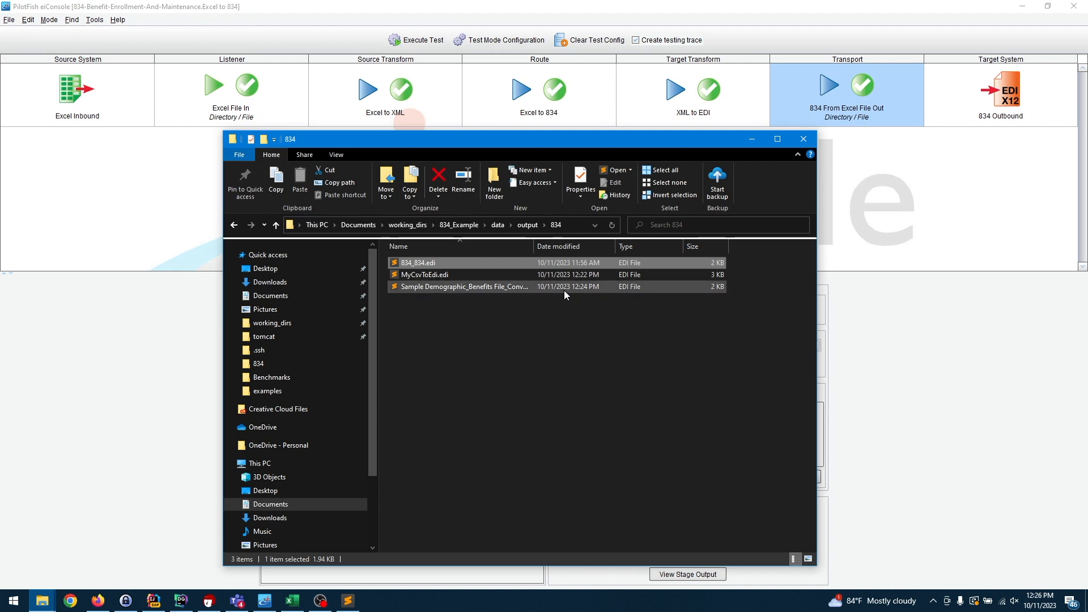
pyautogui.doubleClick(560, 290)
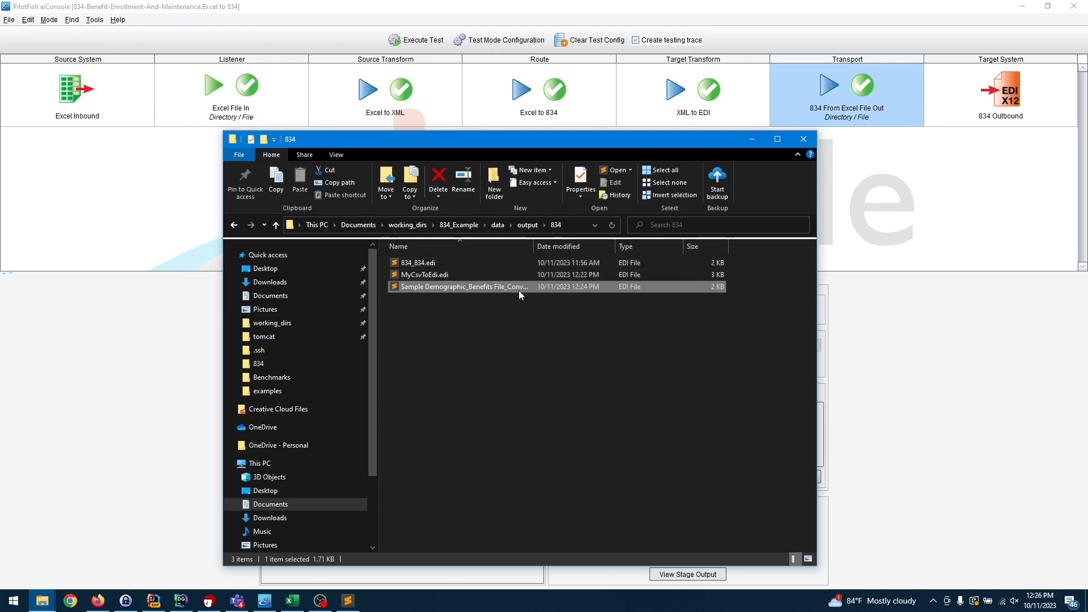
pyautogui.scroll(-15, 434, 289)
pyautogui.scroll(15, 434, 289)
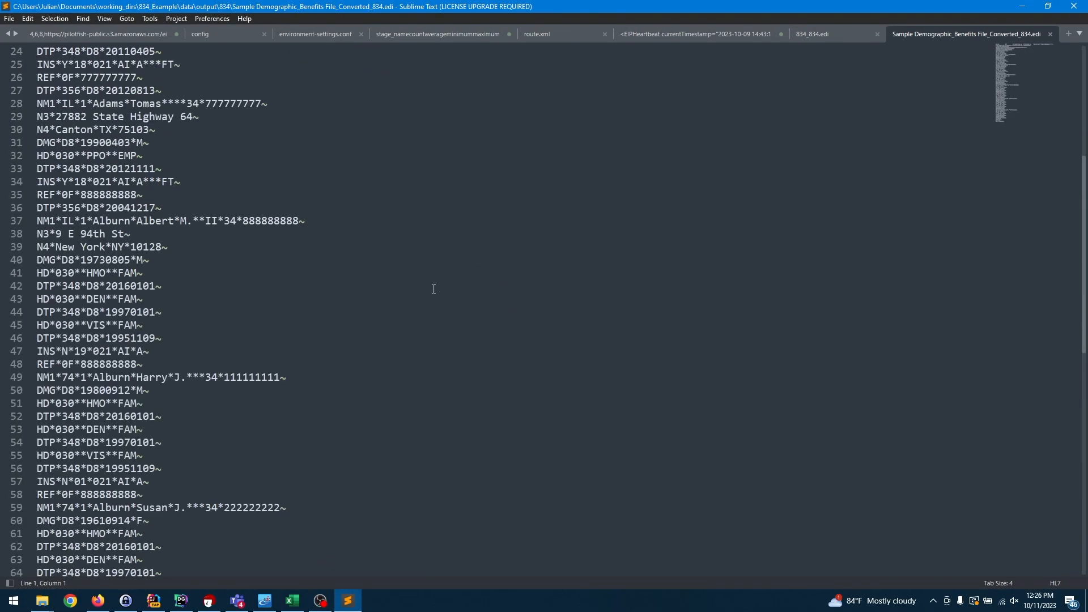
pyautogui.click(1023, 7)
# Step: Switch back to eiConsole and return the Excel to 834 route to editing mode to check the transport's target file name expression
pyautogui.click(921, 216)
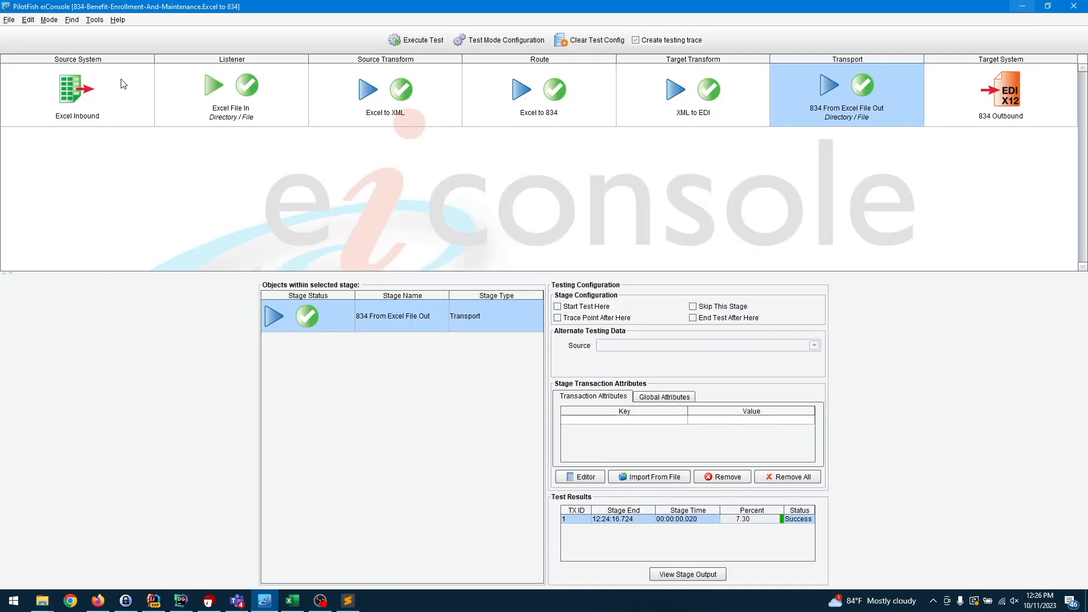
pyautogui.click(28, 20)
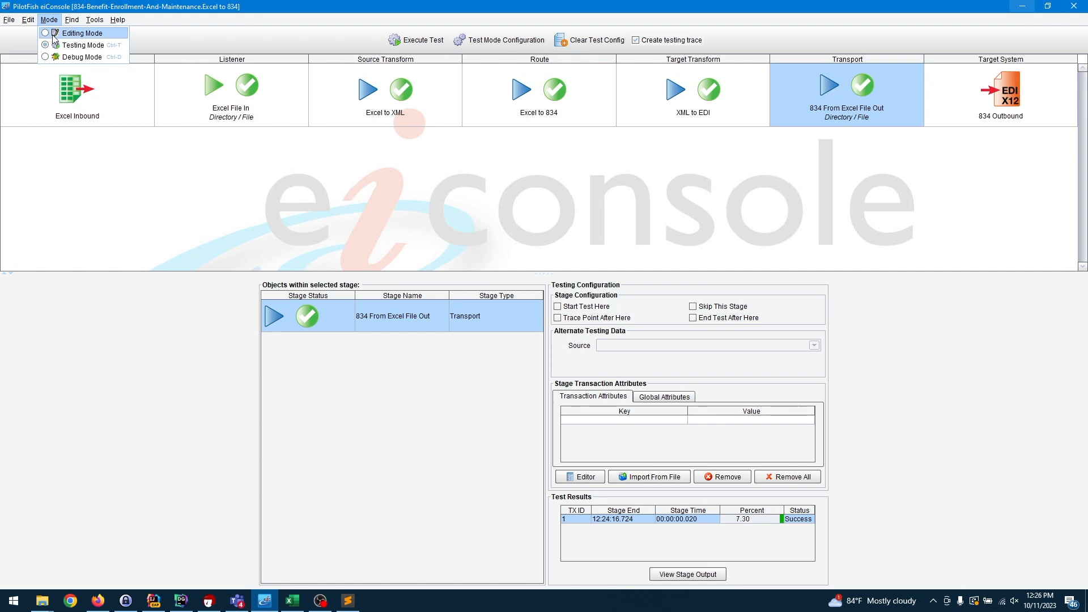
pyautogui.click(63, 33)
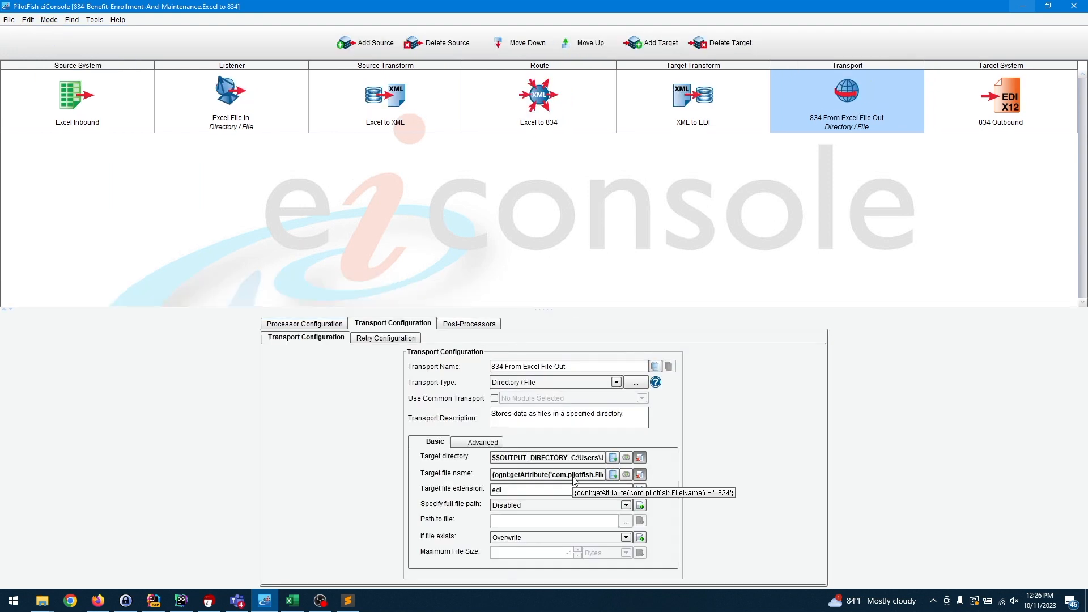
# Step: Switch to the 834 output folder, open 834_834.edi in Sublime Text to examine its segments, and minimize both windows
pyautogui.click(43, 601)
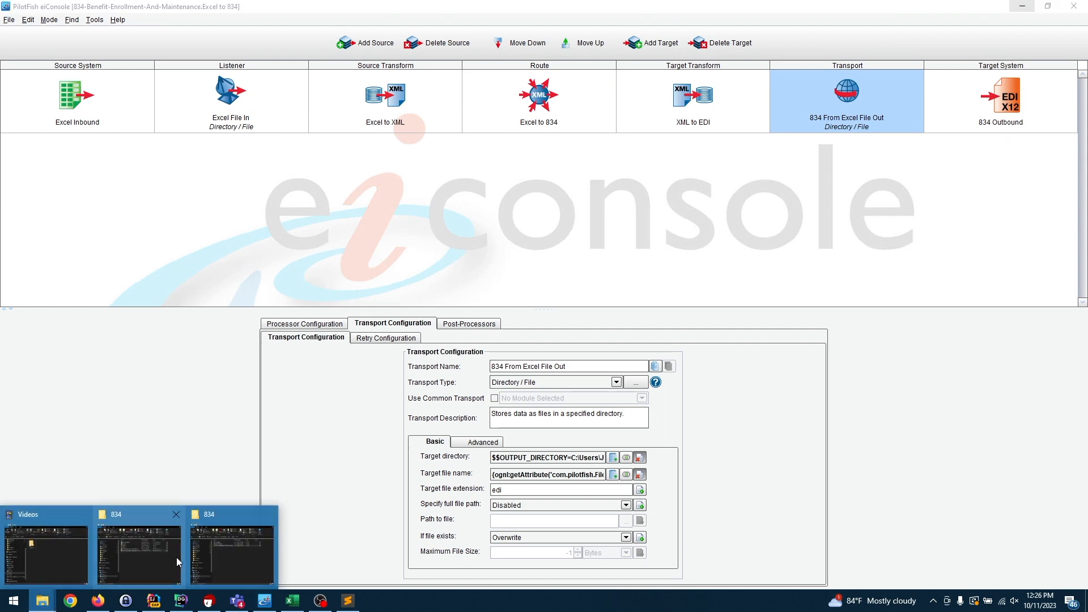
pyautogui.click(176, 556)
pyautogui.doubleClick(459, 260)
pyautogui.scroll(-19, 300, 243)
pyautogui.scroll(9, 300, 243)
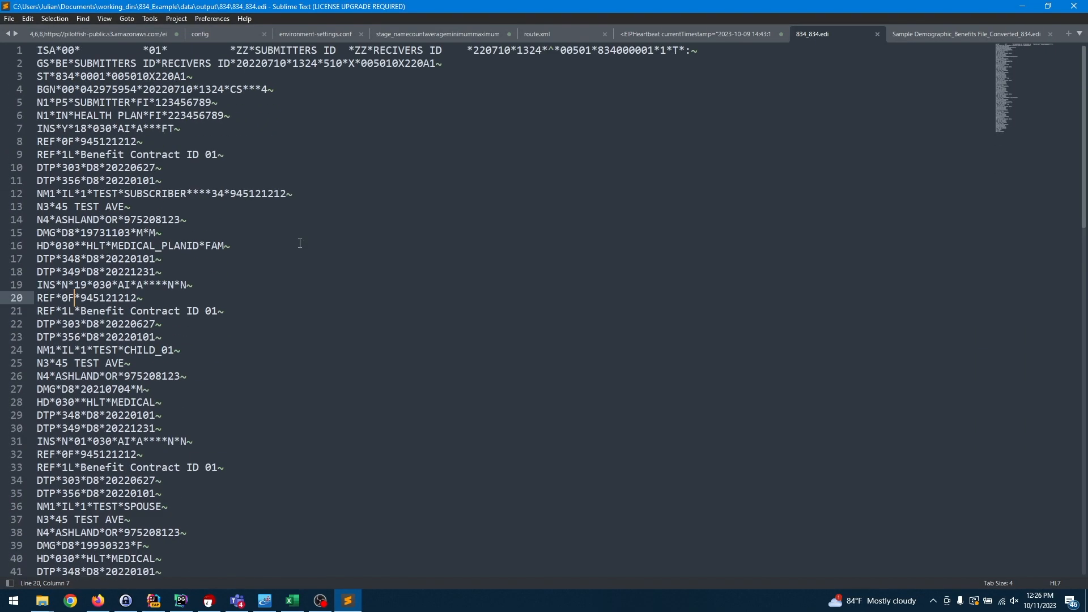
pyautogui.click(1022, 6)
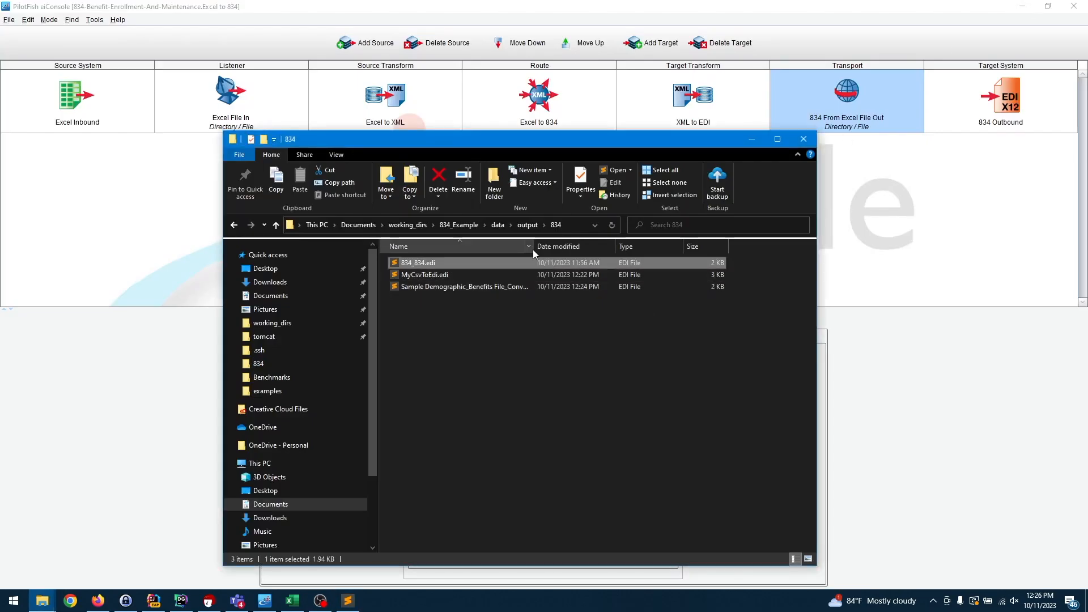
pyautogui.click(752, 140)
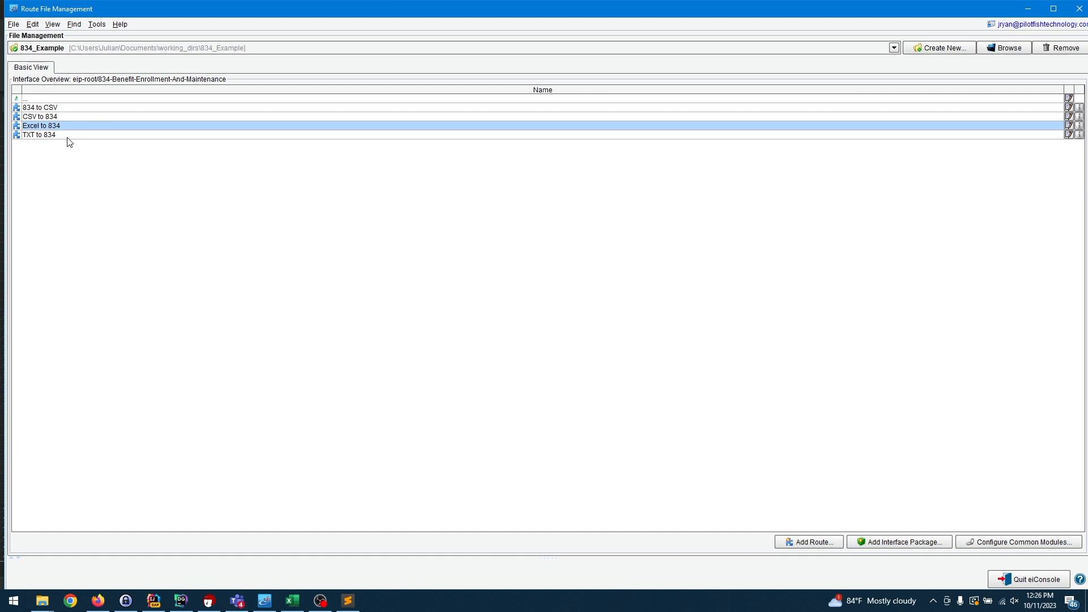
# Step: Open the TXT to 834 route and select its Flat File to XML source transform
pyautogui.click(68, 136)
pyautogui.doubleClick(68, 136)
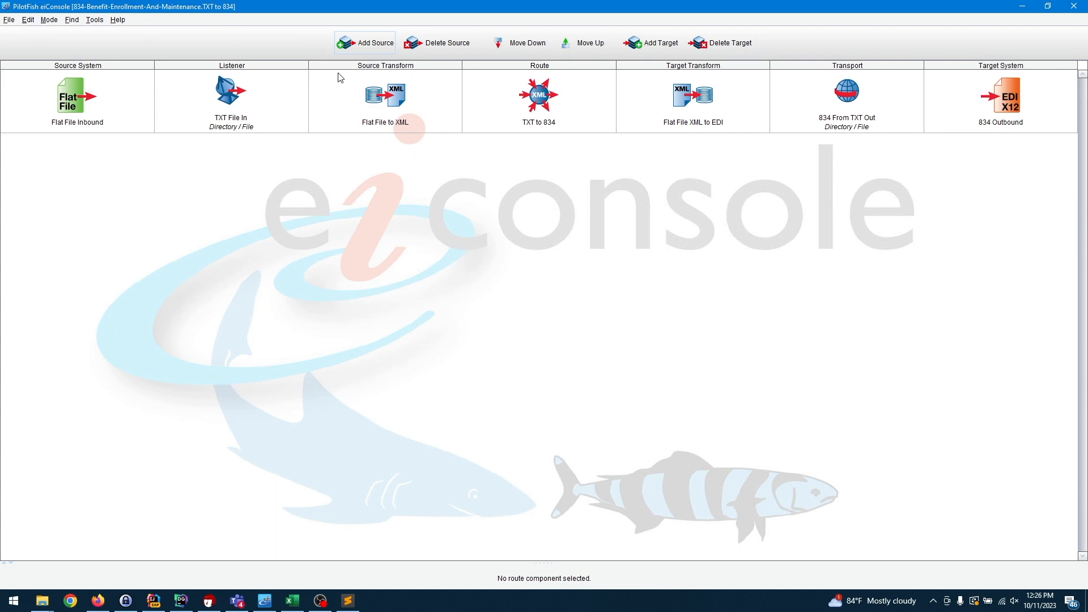
pyautogui.click(362, 100)
# Step: Switch the TXT to 834 route to testing mode, execute its test and stop the listener's wait for data
pyautogui.click(49, 20)
pyautogui.click(74, 41)
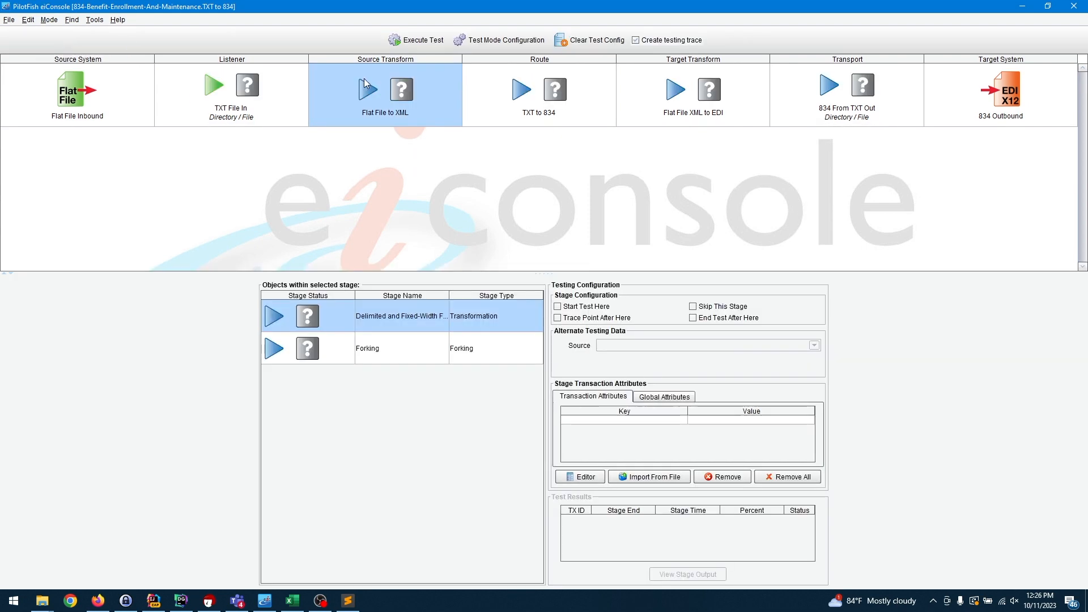
pyautogui.click(412, 47)
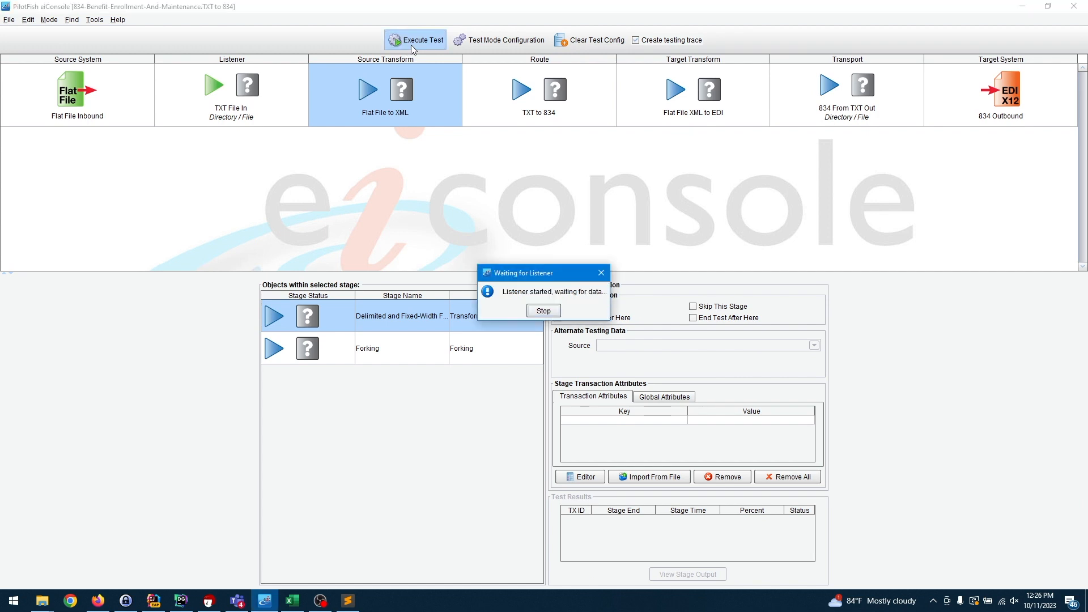
pyautogui.click(557, 313)
# Step: View the test output of the TXT File In listener to examine the fixed-width records, and close the output viewer
pyautogui.click(264, 96)
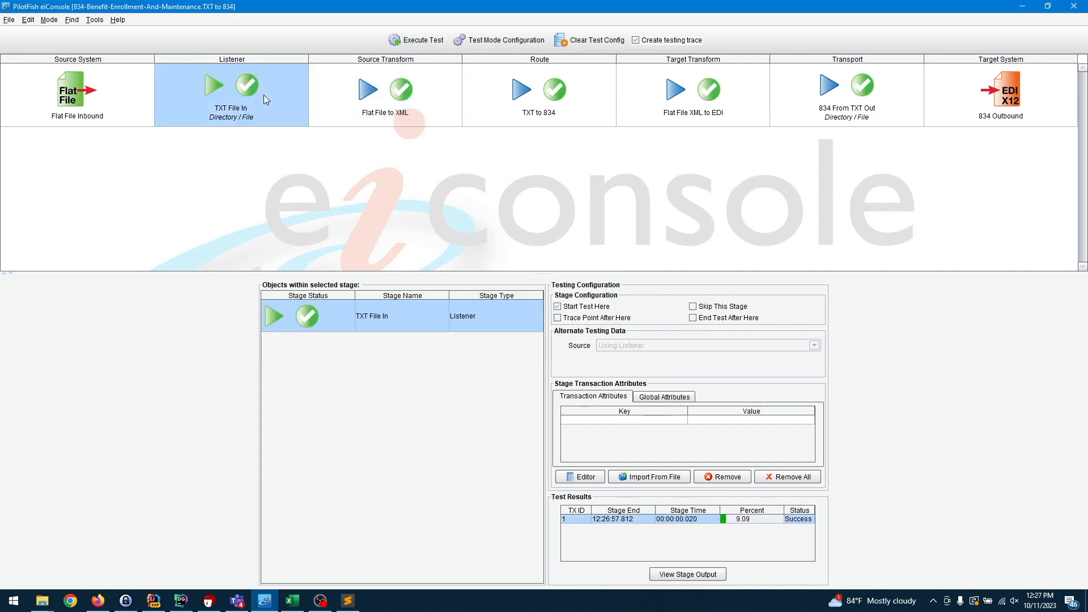
pyautogui.doubleClick(386, 314)
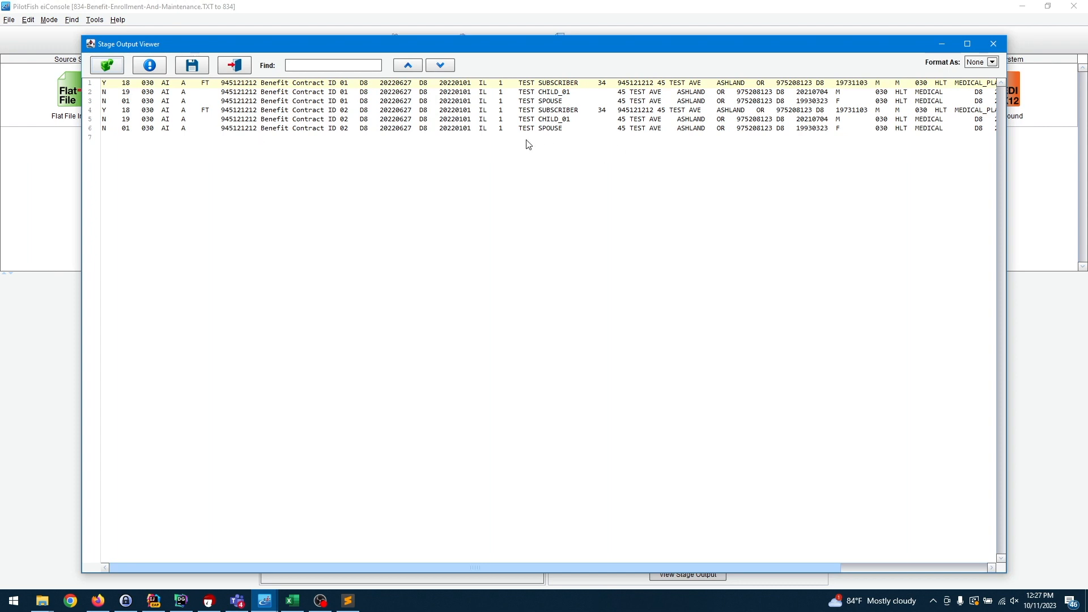
pyautogui.click(243, 61)
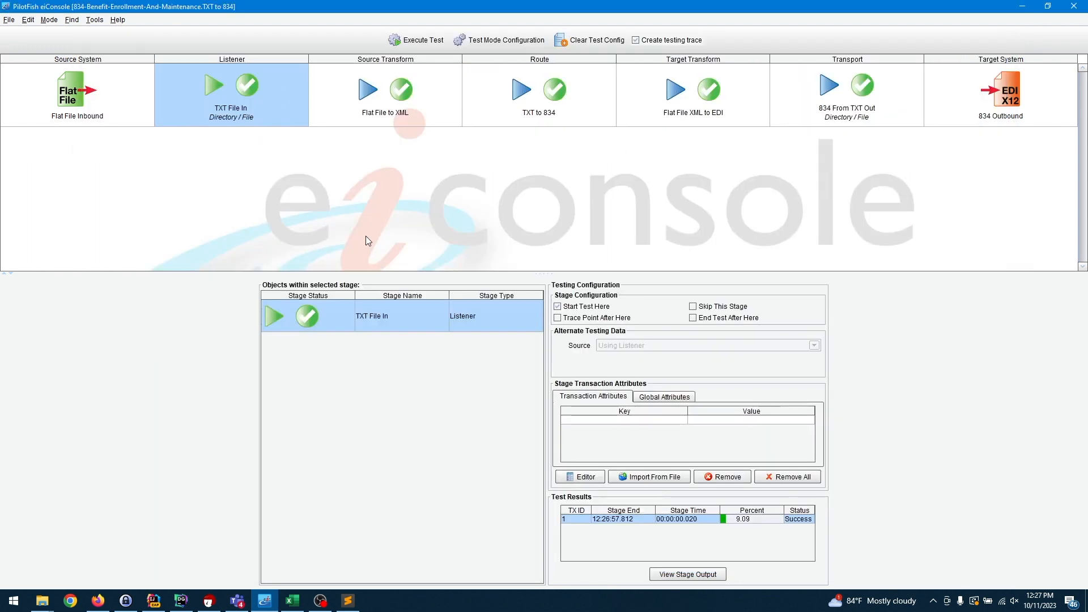
# Step: View the Flat File to XML transformation's test output, examine the first XCSRecord and its MemberIndicator element, and close the viewer
pyautogui.click(402, 87)
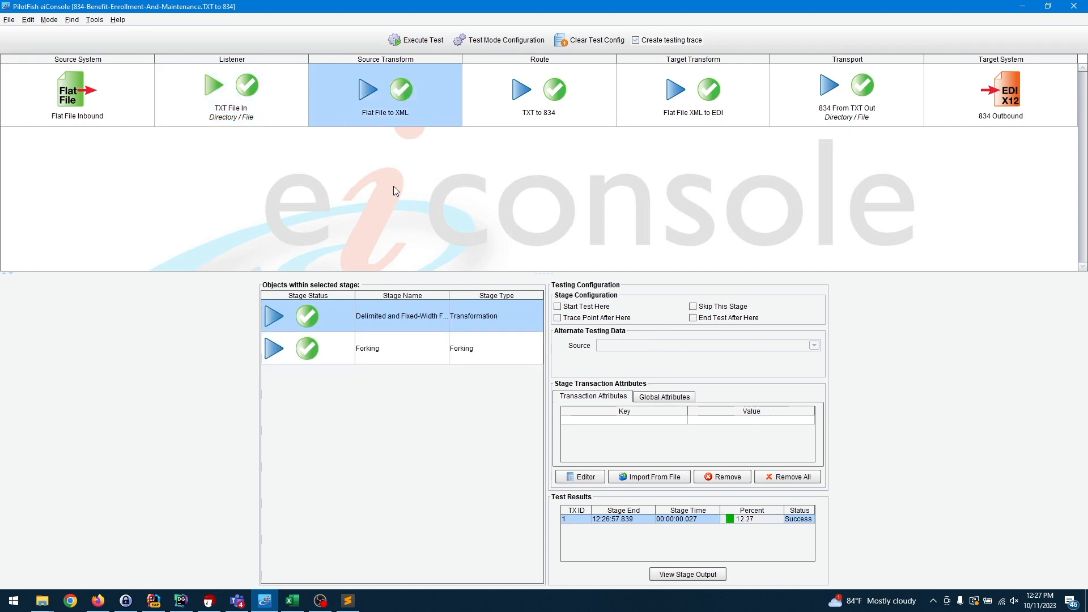
pyautogui.doubleClick(406, 326)
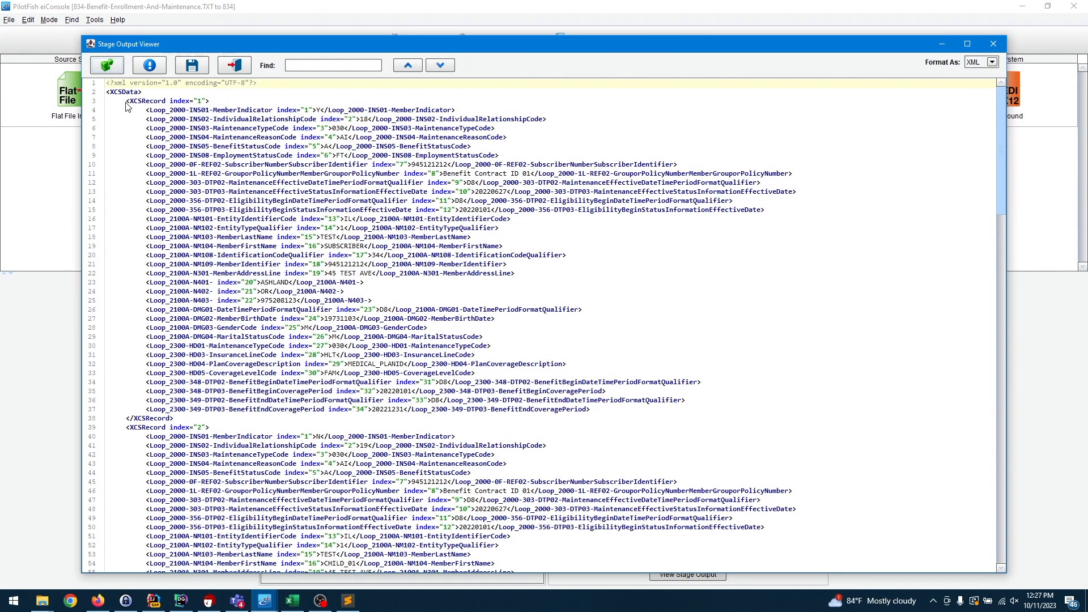
pyautogui.moveTo(126, 102); pyautogui.dragTo(285, 275)
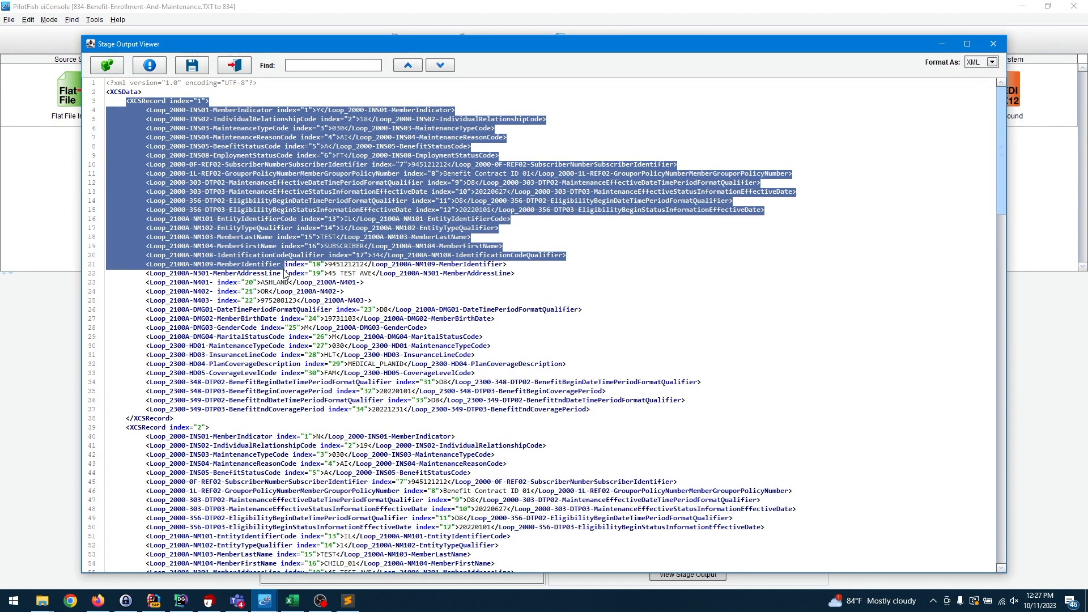
pyautogui.click(168, 149)
pyautogui.moveTo(150, 110); pyautogui.dragTo(276, 113)
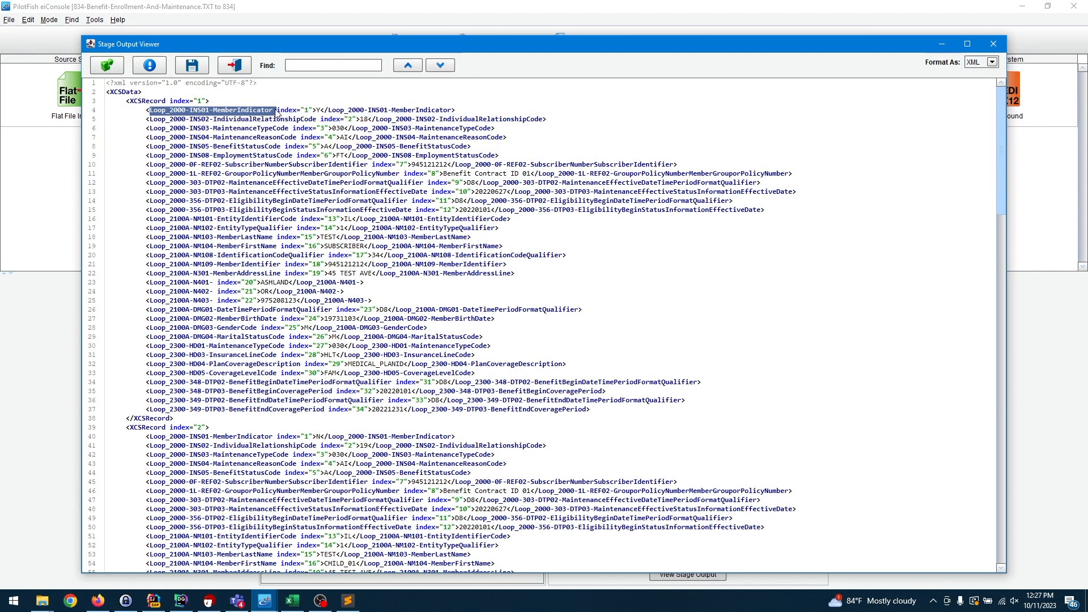
pyautogui.click(224, 63)
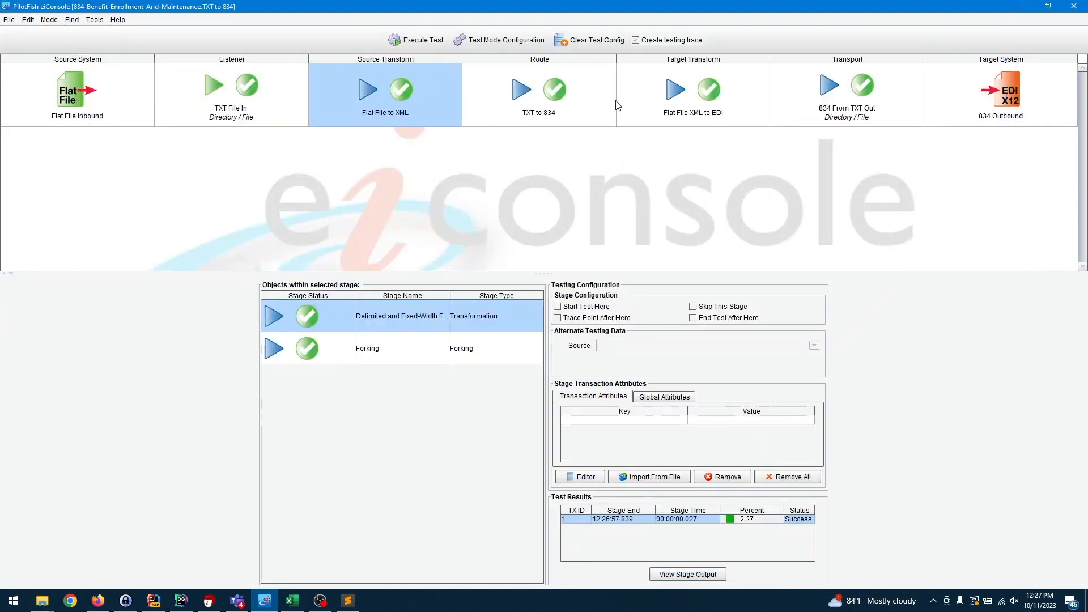
# Step: View the XSLT-generateEDI834.xslt stage output of the Flat File XML to EDI target transform and close the viewer
pyautogui.click(692, 93)
pyautogui.doubleClick(384, 316)
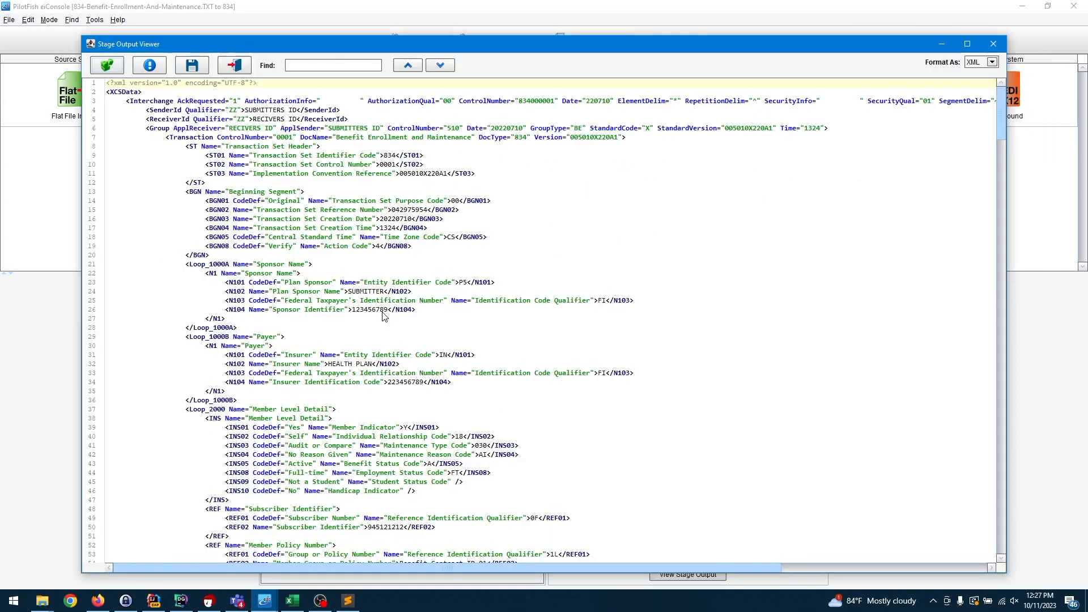
pyautogui.scroll(-19, 384, 315)
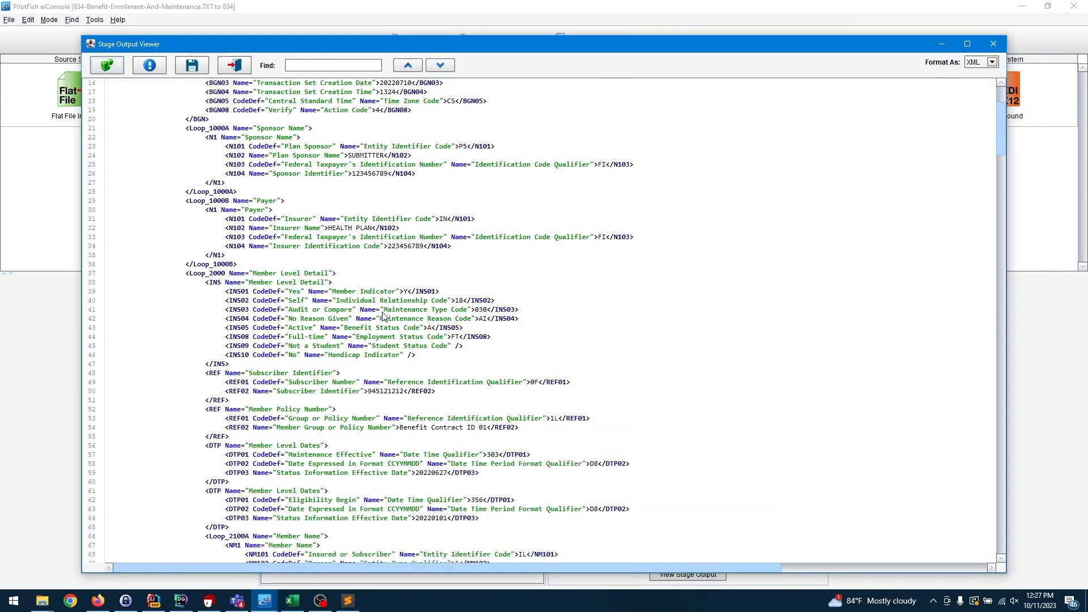
pyautogui.click(234, 65)
# Step: View the test output of the 834 From TXT Out transport to examine the EDI segments, and close the viewer
pyautogui.click(841, 122)
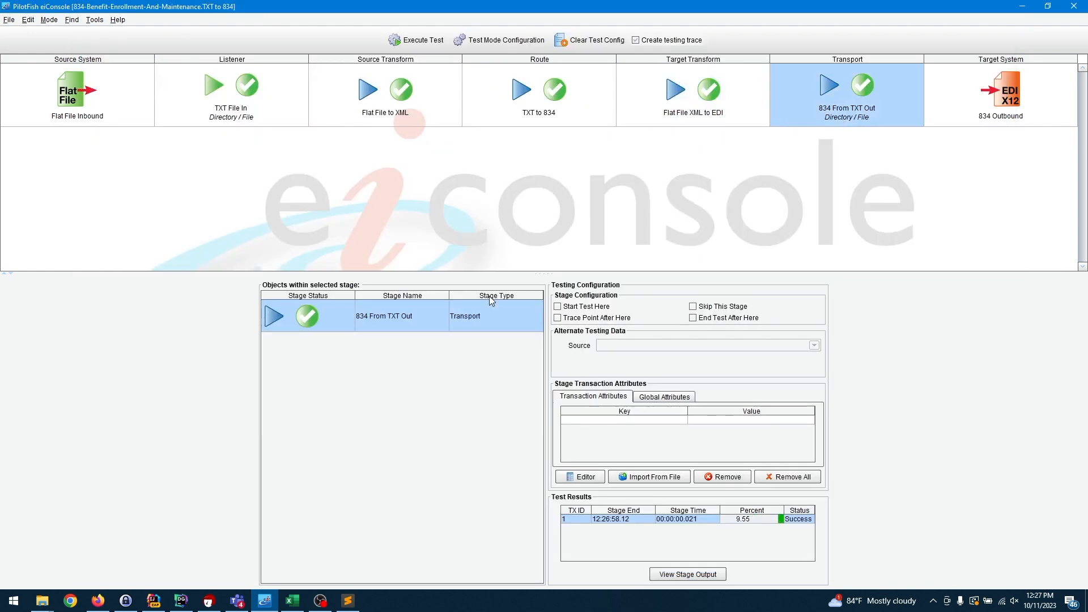
pyautogui.doubleClick(429, 308)
pyautogui.scroll(-3, 389, 276)
pyautogui.scroll(3, 389, 276)
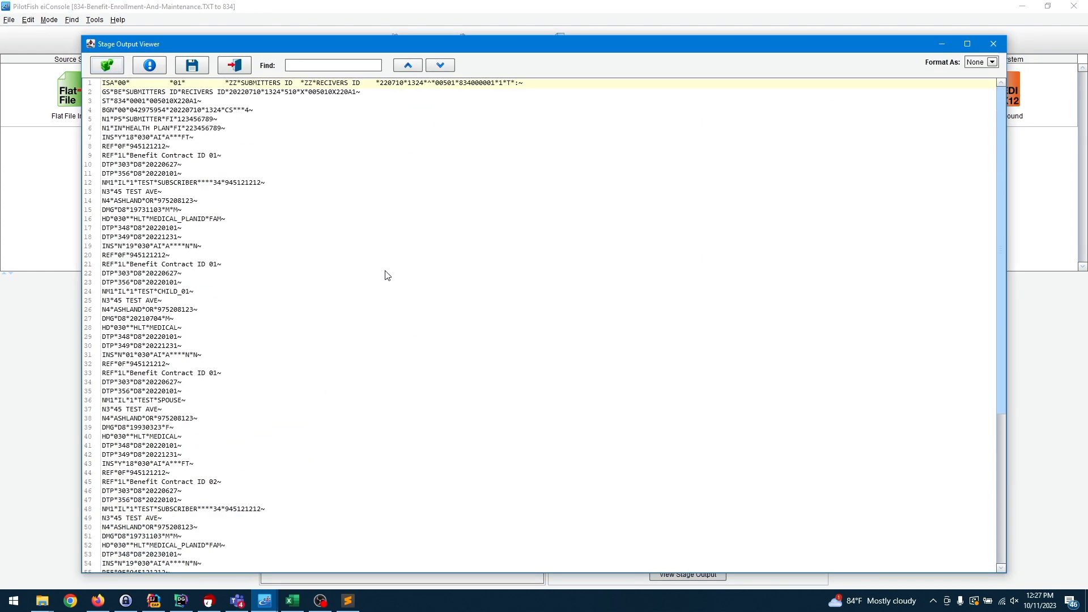
pyautogui.click(234, 66)
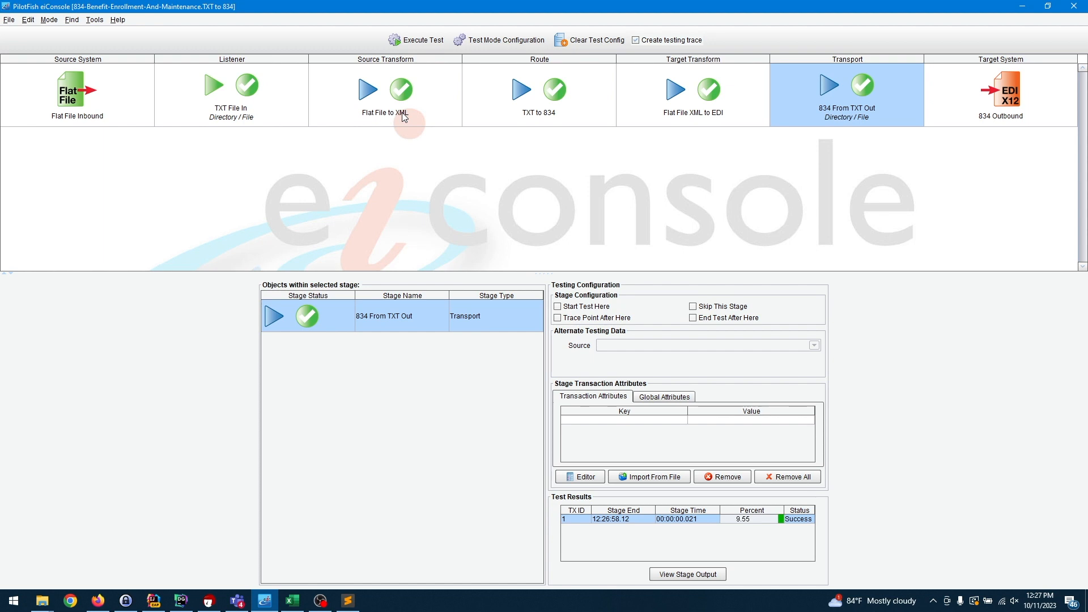
# Step: Copy the entire XML output of the Flat File to XML source transform's delimited and fixed-width transformation stage, and close the viewer
pyautogui.click(664, 101)
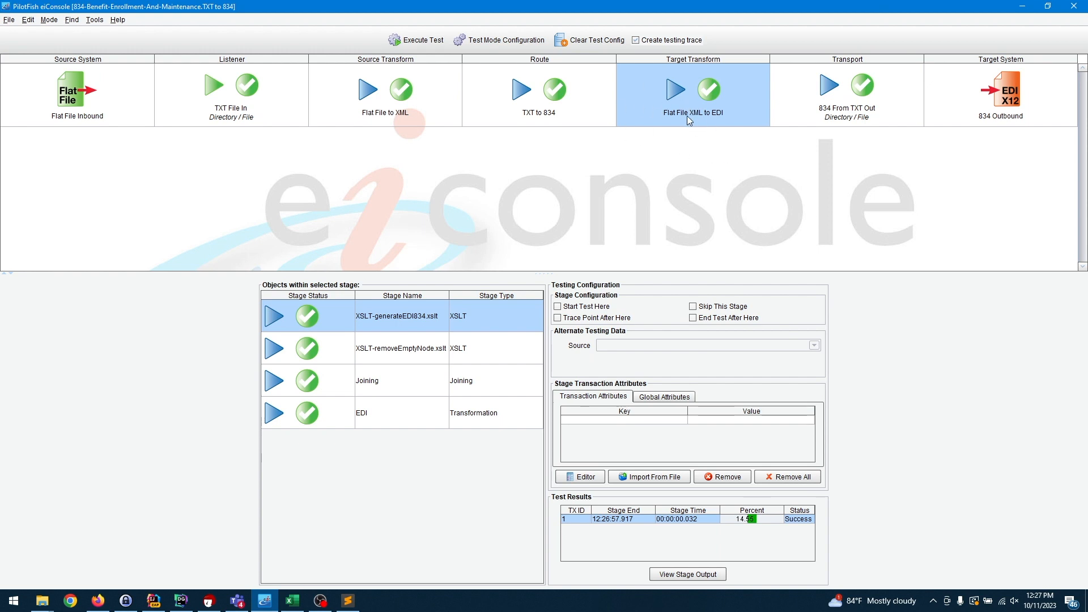
pyautogui.click(383, 125)
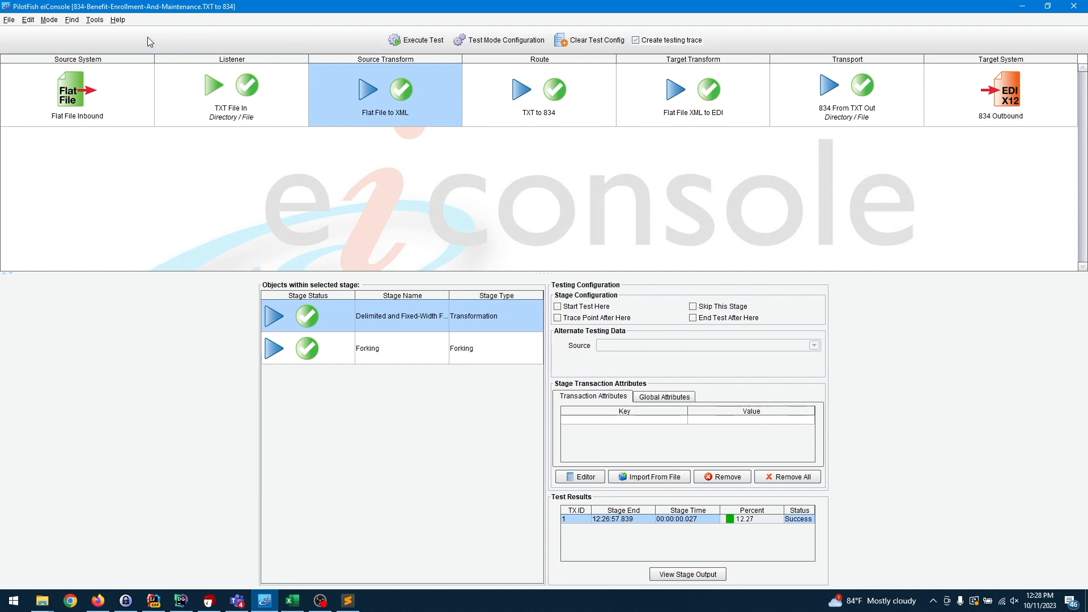
pyautogui.click(49, 20)
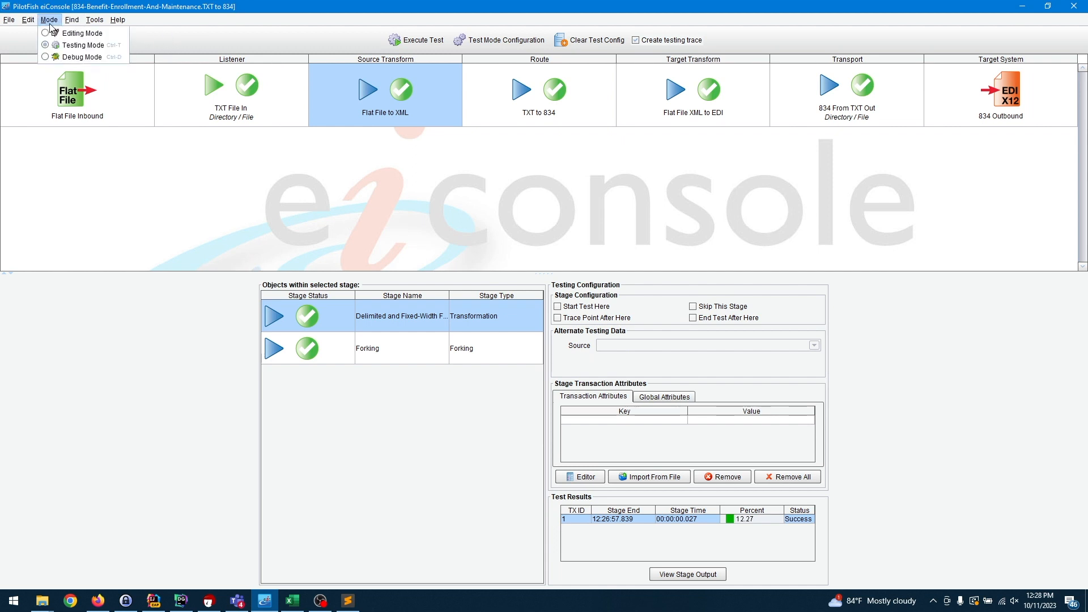
pyautogui.click(366, 91)
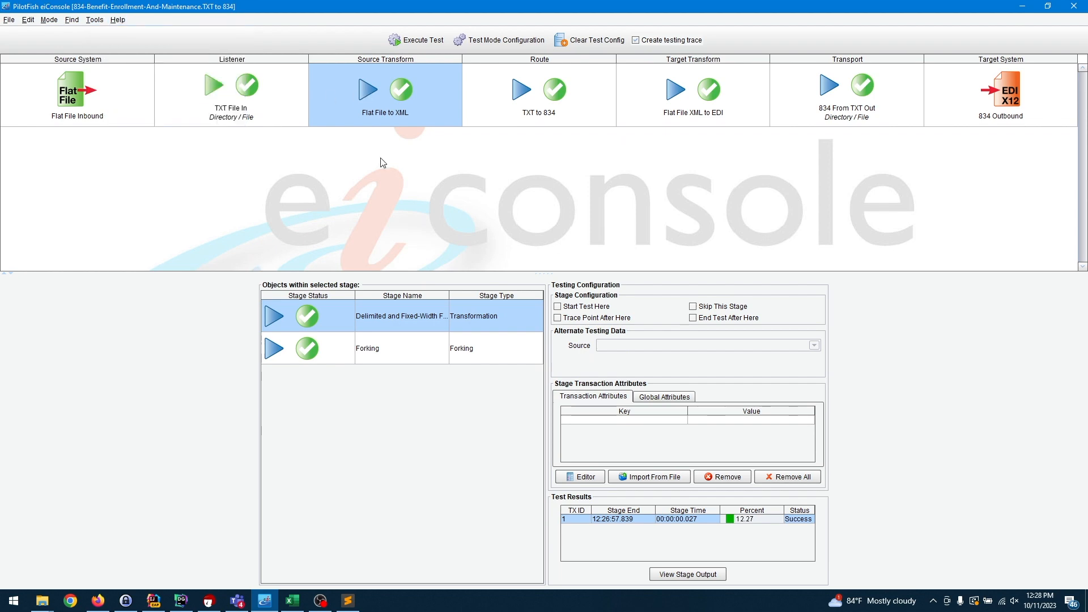
pyautogui.doubleClick(390, 323)
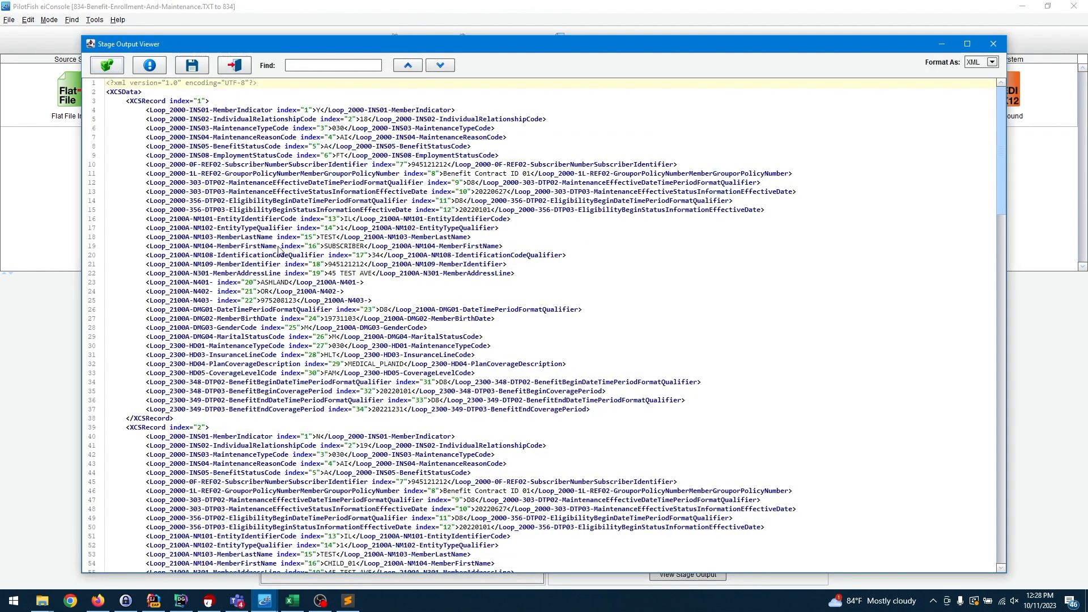
pyautogui.click(326, 258)
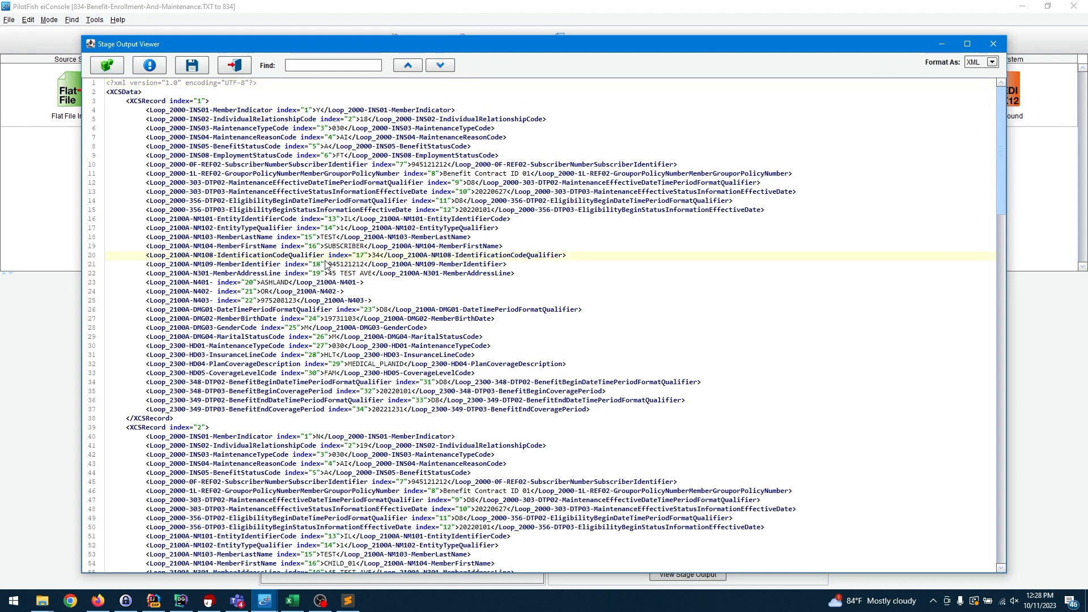
pyautogui.hotkey('ctrl', 'a')
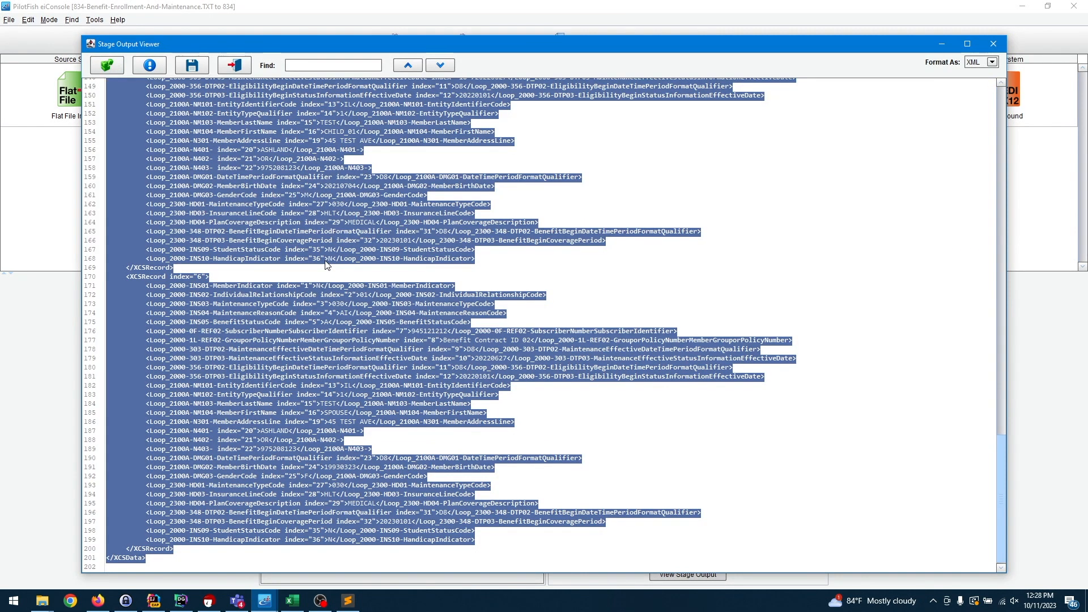
pyautogui.click(234, 66)
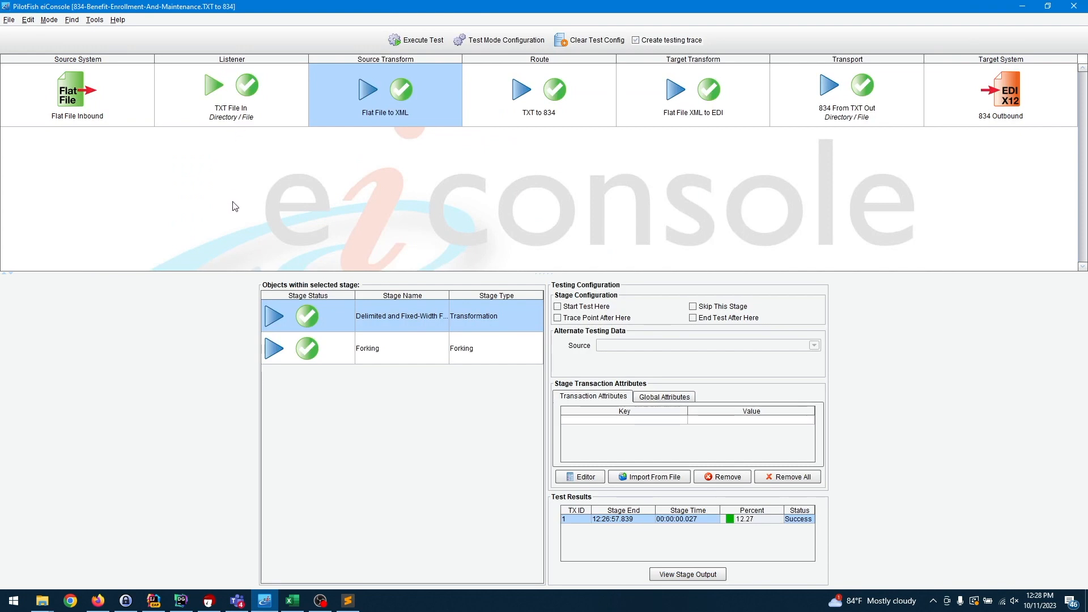
# Step: Return the route to editing mode and open generateEDI834.xslt of the Flat File XML to EDI target transform in the Data Mapper
pyautogui.click(50, 20)
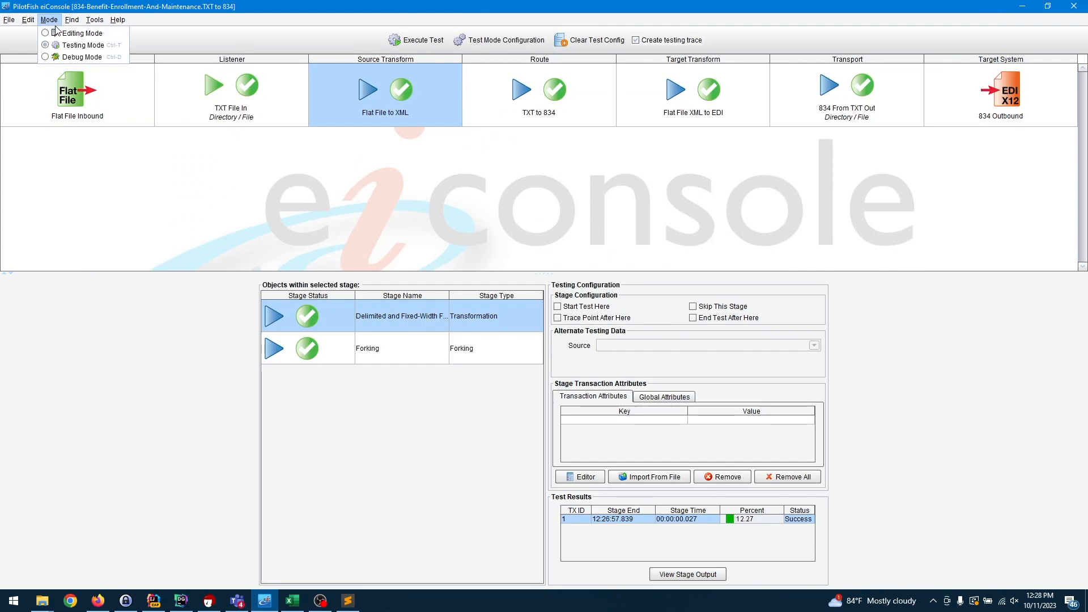
pyautogui.click(57, 33)
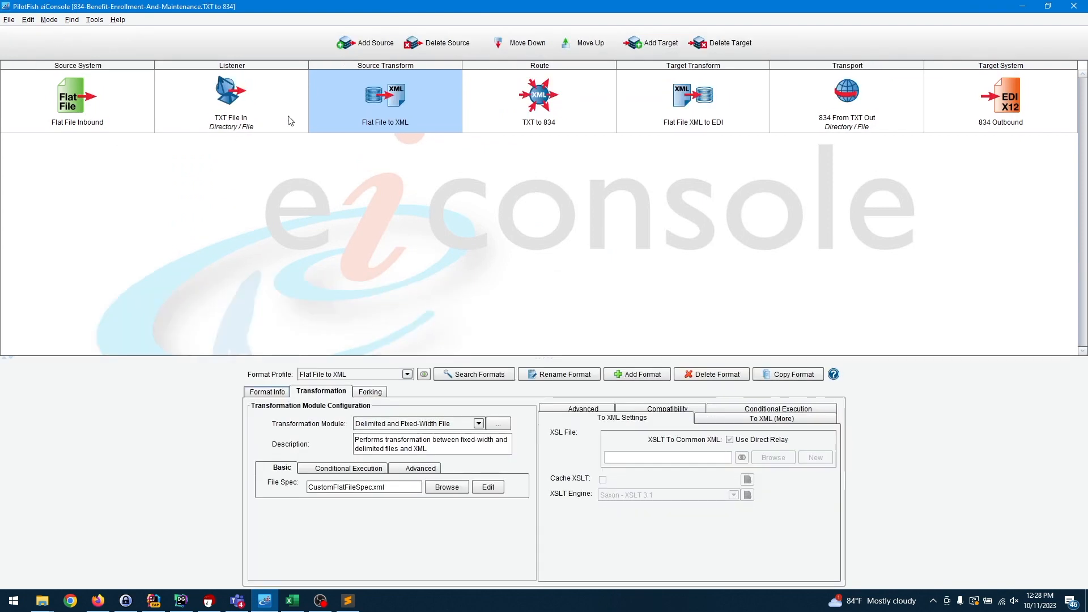
pyautogui.click(657, 105)
pyautogui.click(516, 458)
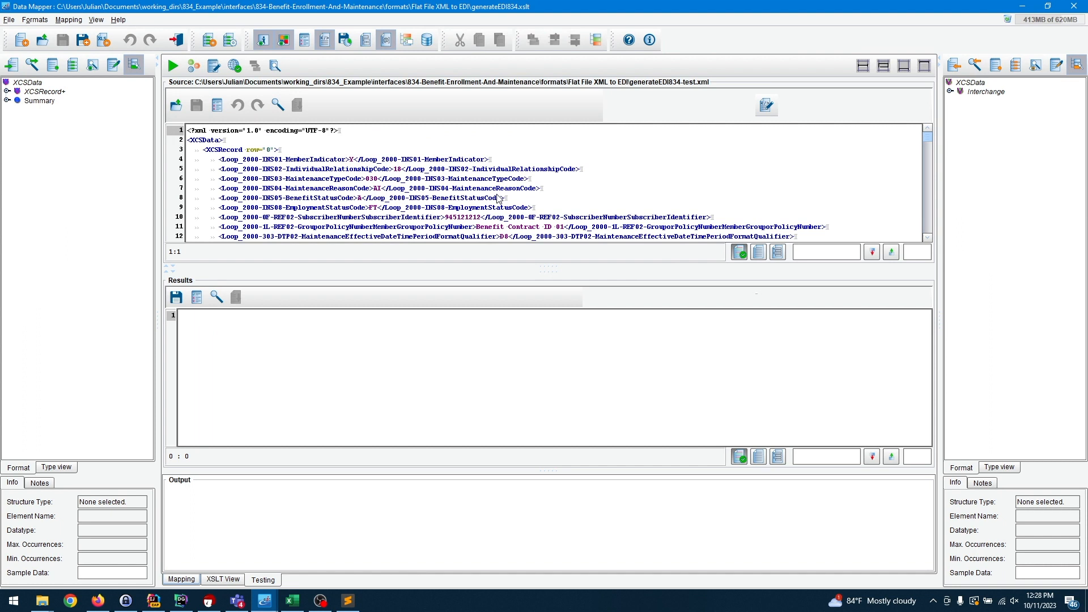
# Step: Replace the mapping test's entire source XML with the copied source transform output and accept the edit
pyautogui.click(768, 107)
pyautogui.click(709, 201)
pyautogui.hotkey('ctrl', 'a')
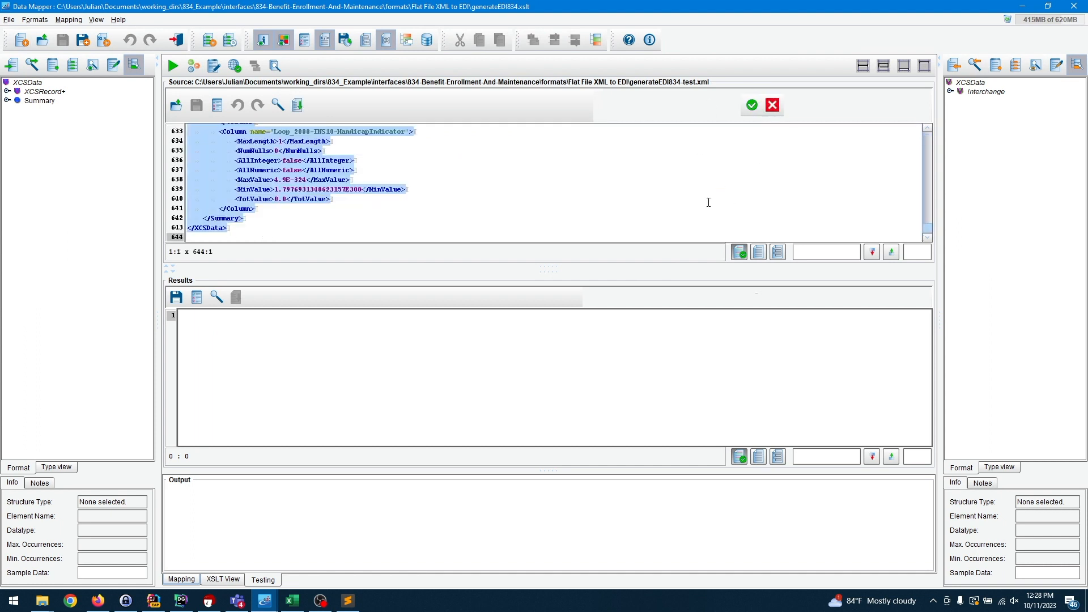
pyautogui.hotkey('ctrl', 'v')
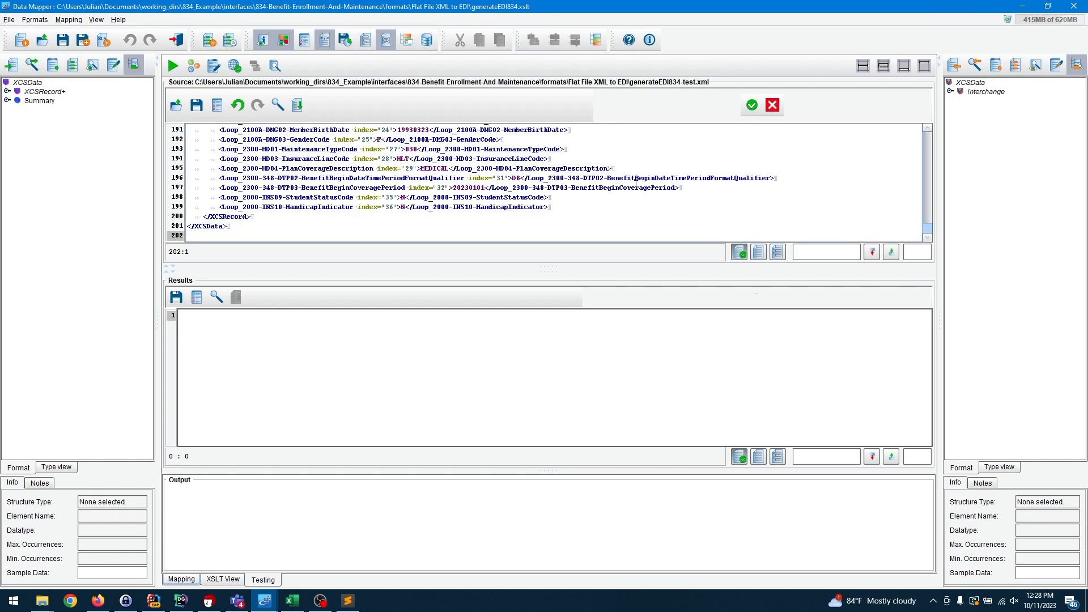
pyautogui.scroll(20, 636, 185)
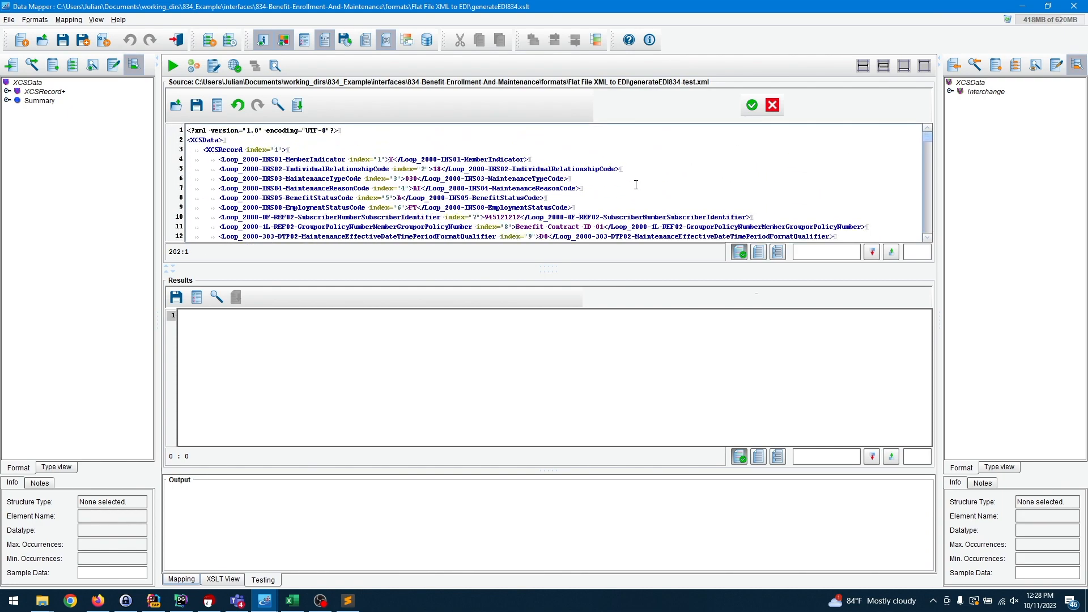
pyautogui.click(753, 106)
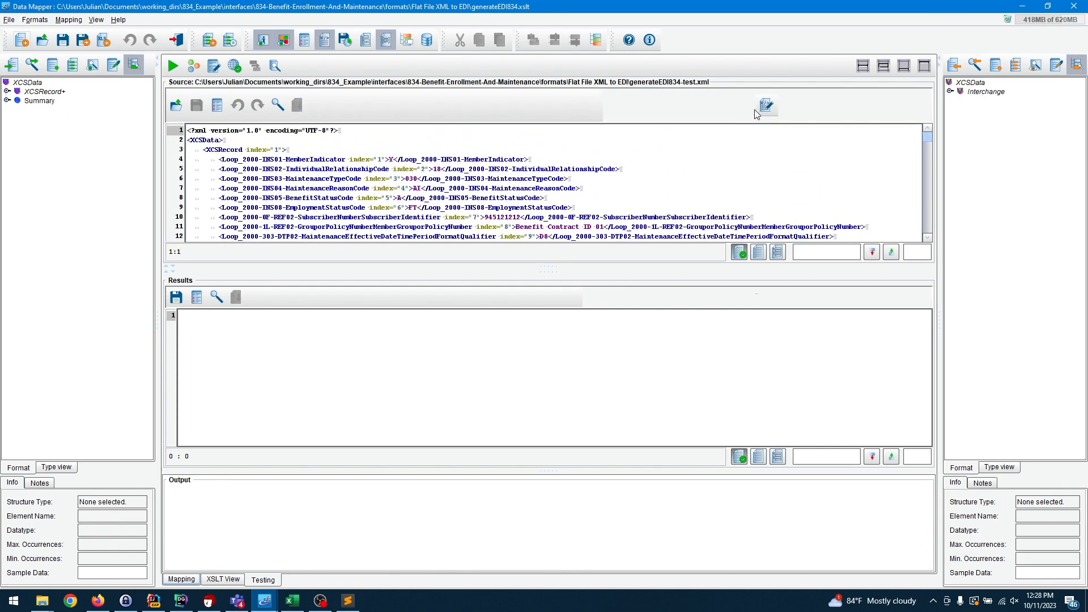
# Step: Run the mapping test to examine the resulting EDI XML, and close the Data Mapper without saving the mapping
pyautogui.click(173, 65)
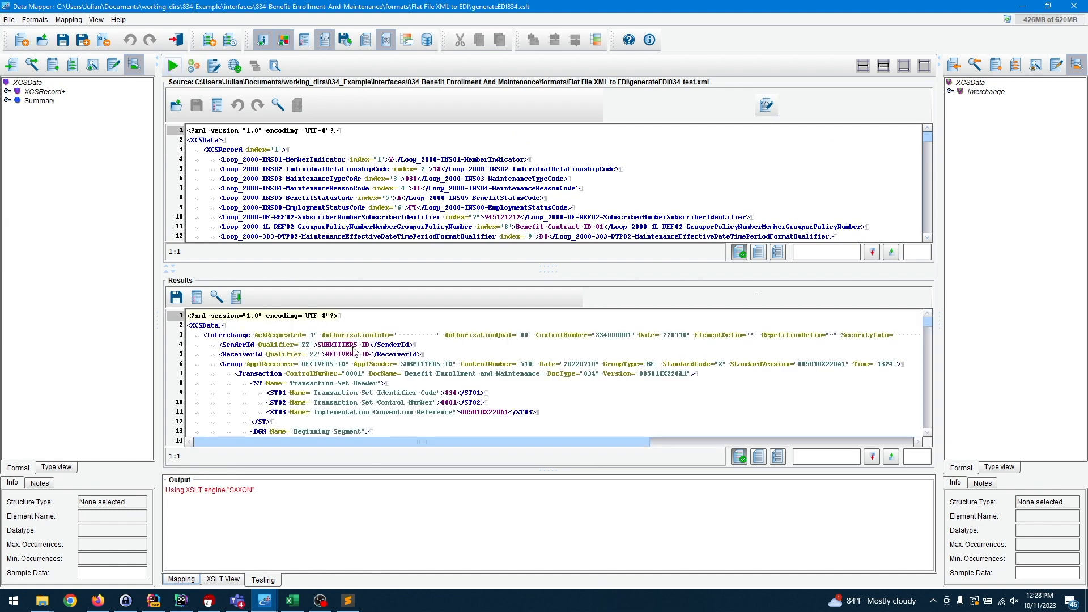
pyautogui.scroll(-1, 357, 367)
pyautogui.scroll(-20, 357, 367)
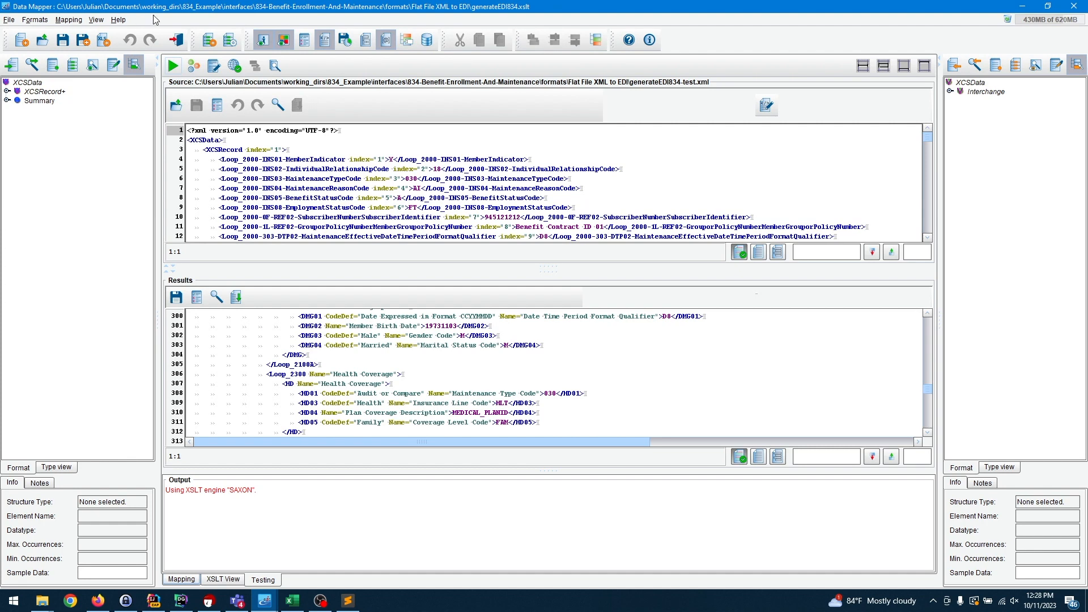
pyautogui.click(176, 40)
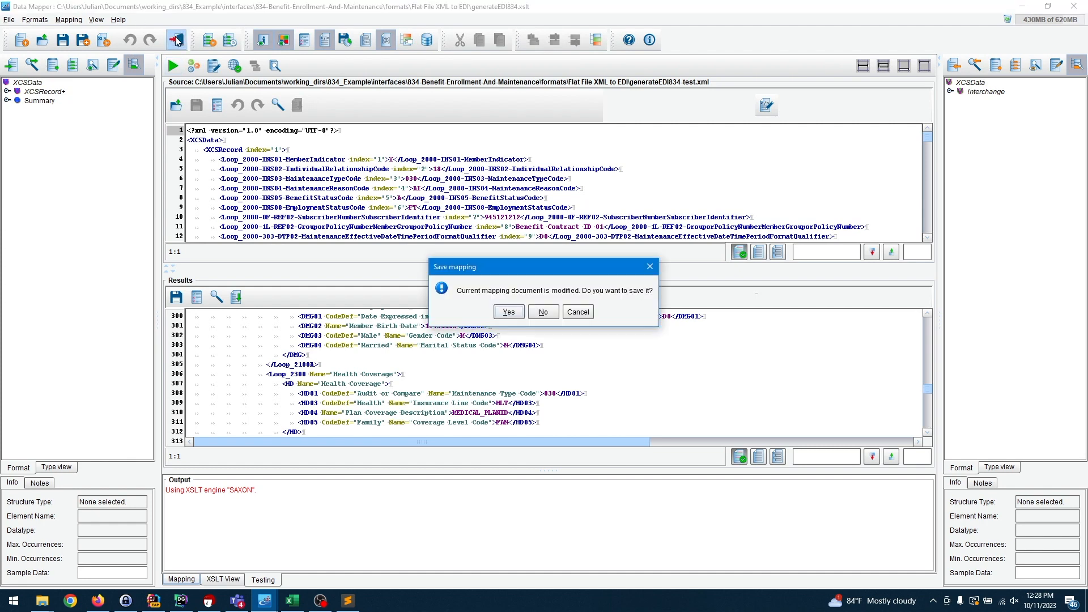
pyautogui.click(552, 317)
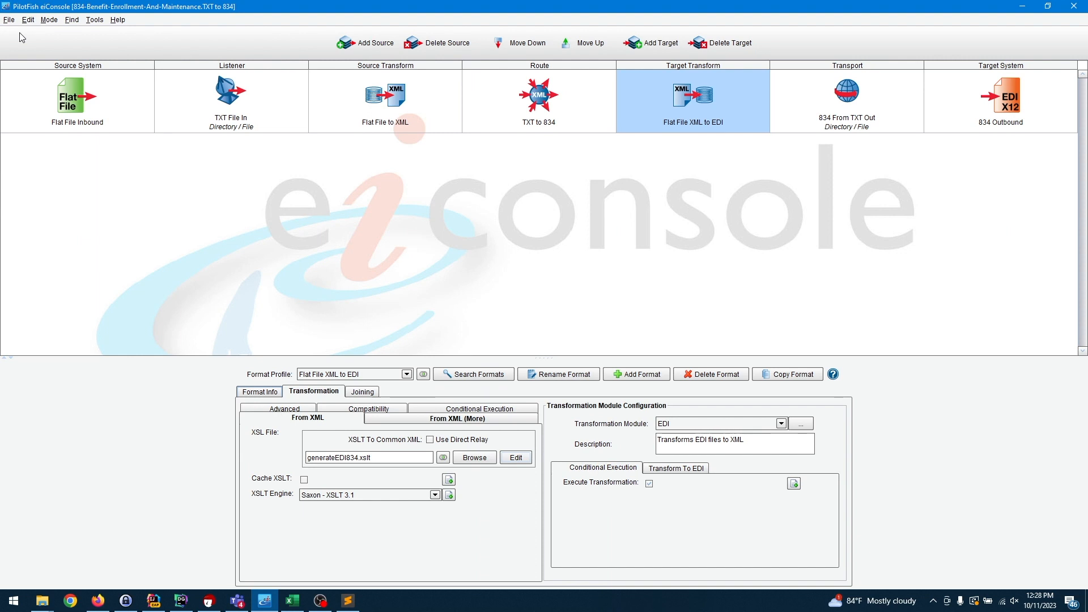
# Step: Open the 834 to CSV route from file management and select its 834 File In listener to check the polling directory
pyautogui.click(9, 19)
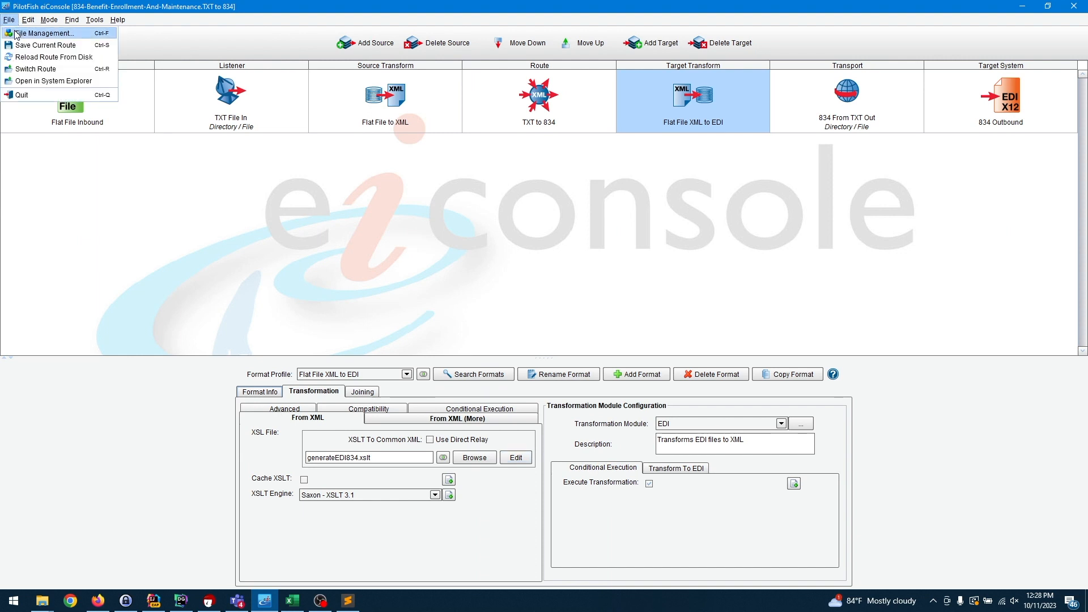
pyautogui.click(16, 33)
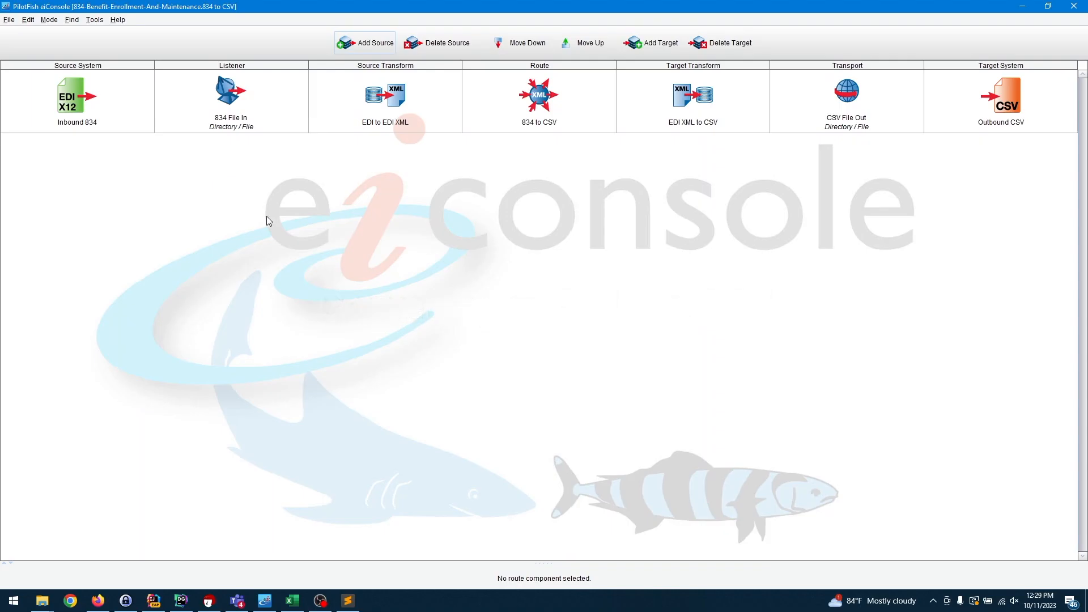
pyautogui.click(251, 121)
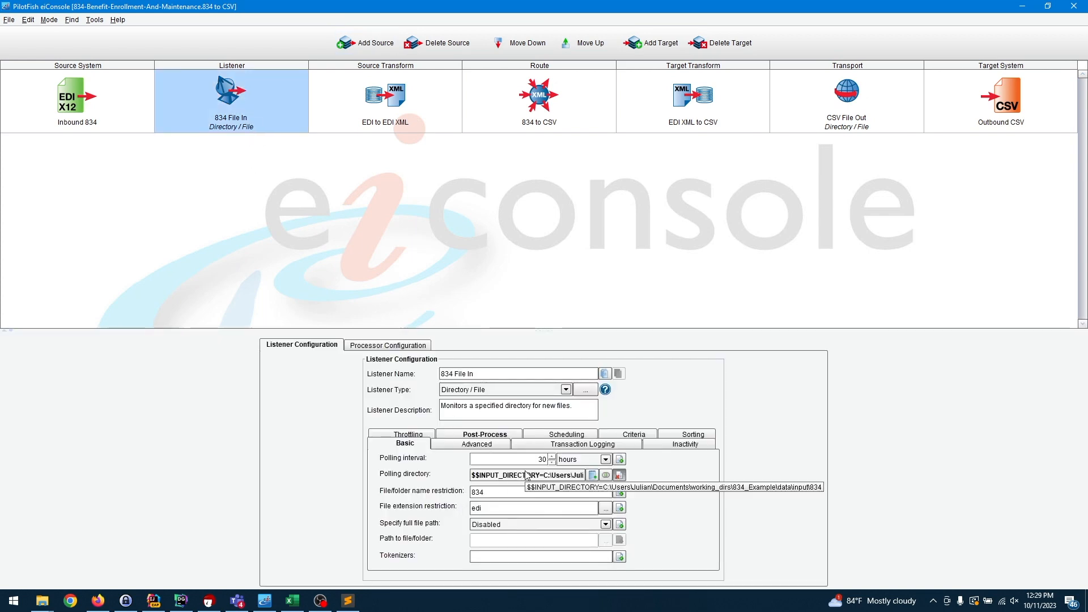
# Step: Check the listener's file name restriction and inspect the X12 table data settings of the EDI to EDI XML source transform
pyautogui.doubleClick(499, 492)
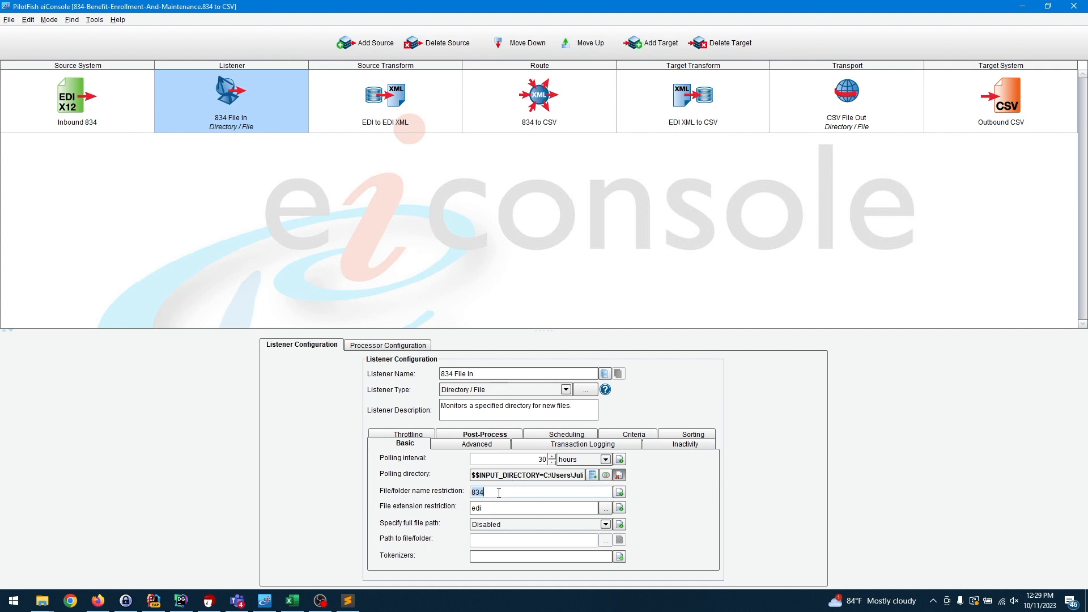
pyautogui.click(412, 117)
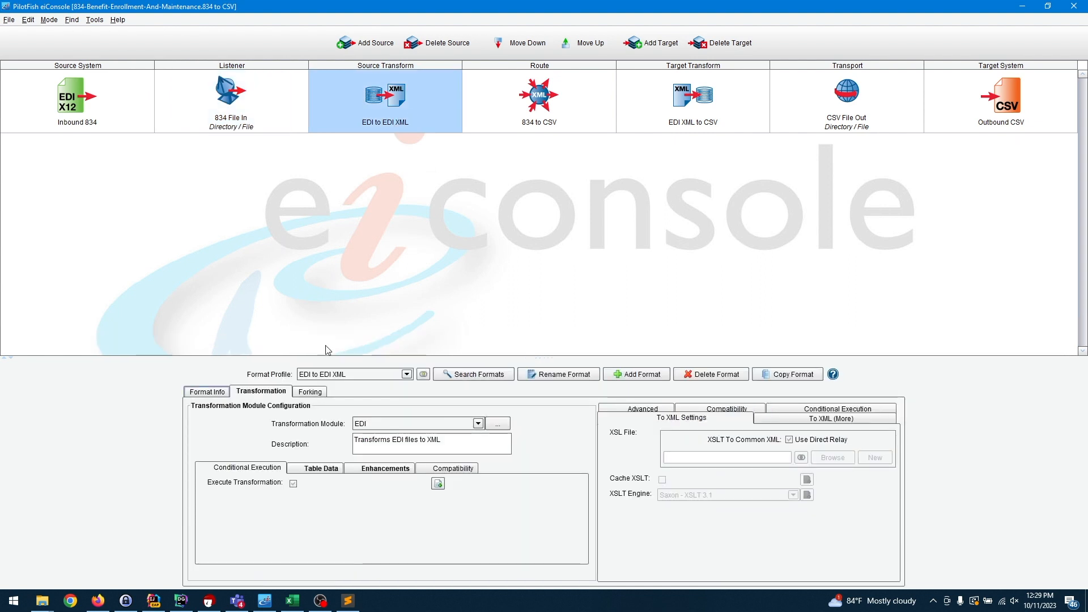
pyautogui.click(311, 467)
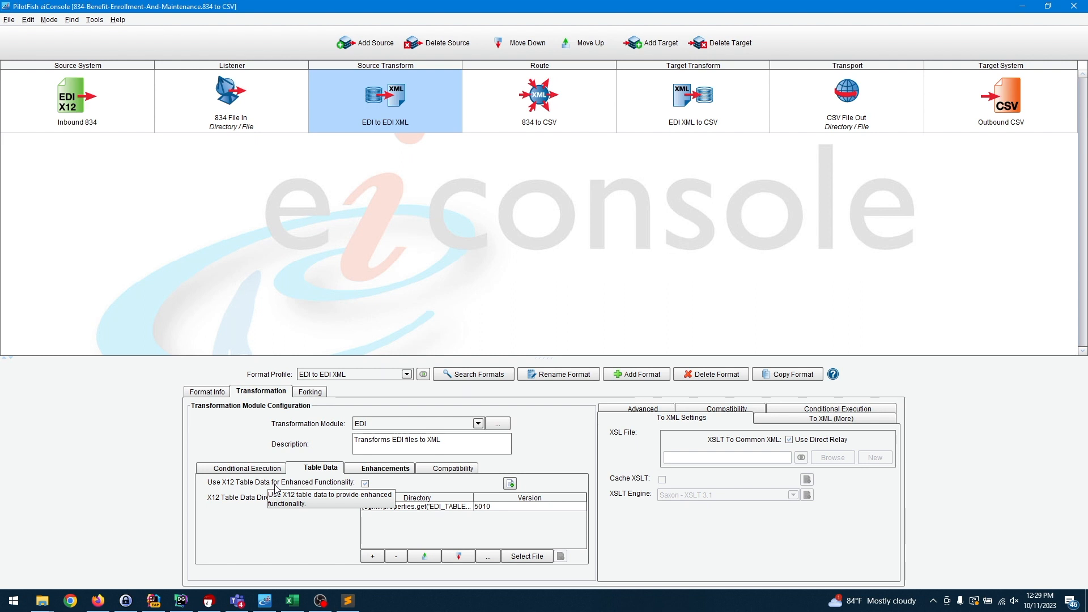
# Step: Set the directory of the 5010 X12 table data entry to the 834-A1 folder inside data\X12_Complete_Data
pyautogui.moveTo(473, 497); pyautogui.dragTo(508, 497)
pyautogui.click(465, 506)
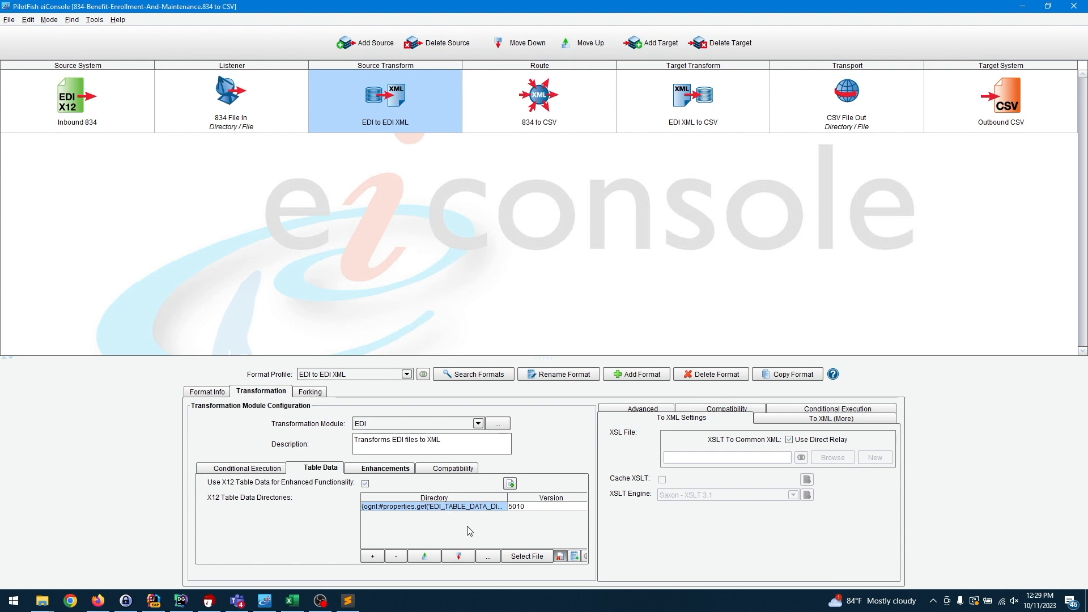
pyautogui.click(513, 557)
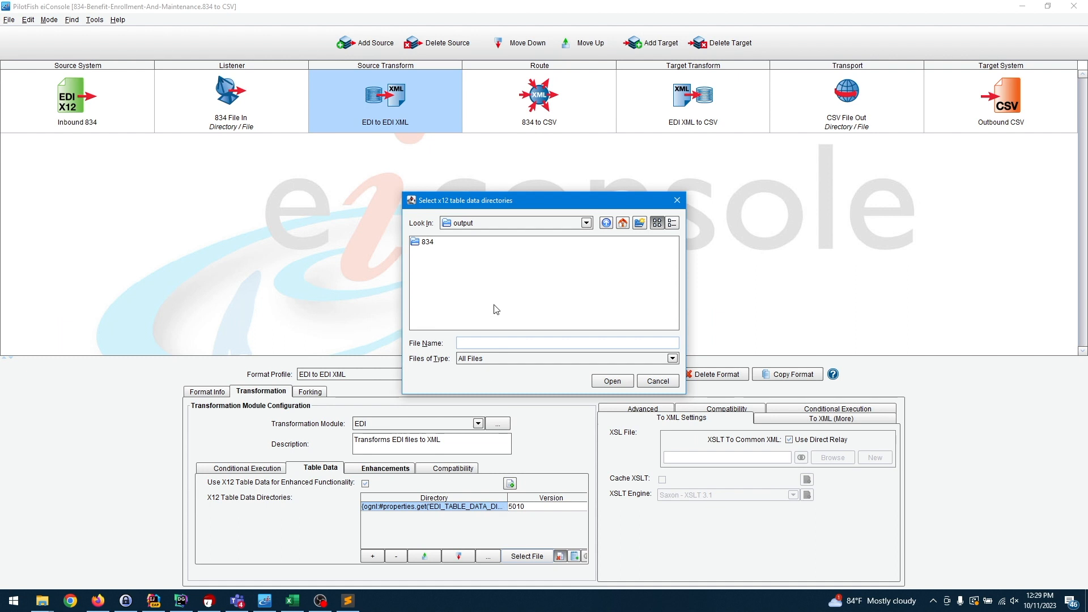
pyautogui.click(606, 223)
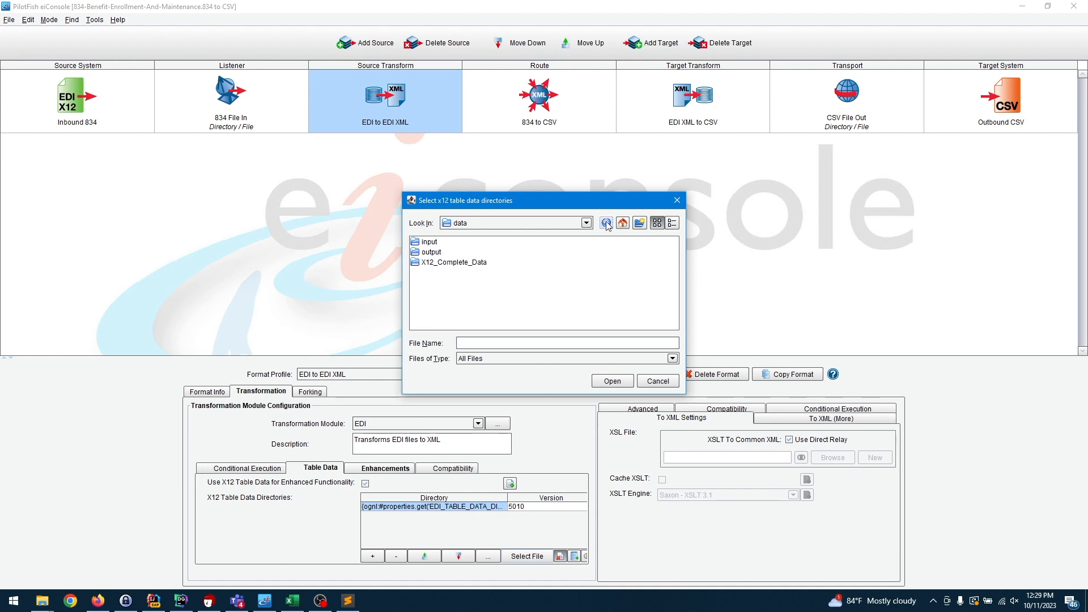
pyautogui.doubleClick(430, 262)
pyautogui.doubleClick(434, 244)
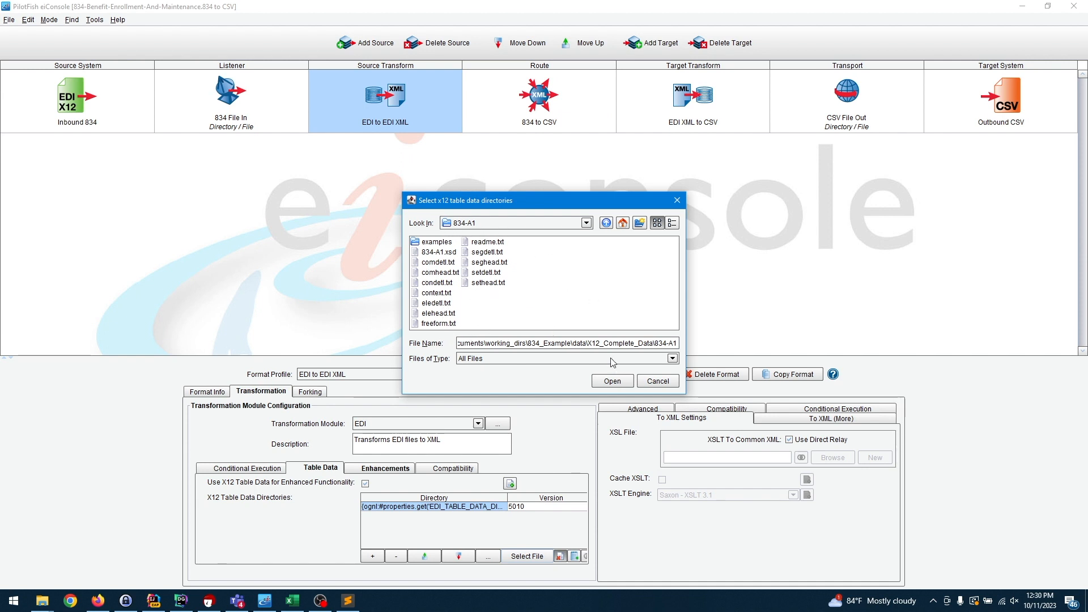
pyautogui.click(612, 380)
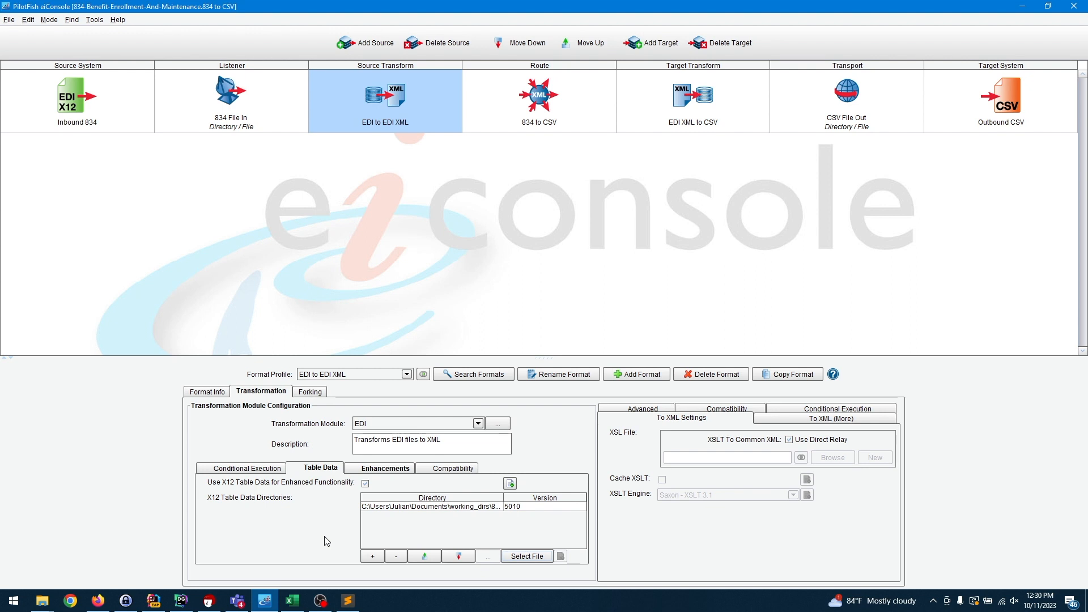
# Step: Review the source transform's enhancement settings for code definitions and friendly naming, keeping code definitions enabled and naming as attributes
pyautogui.click(393, 473)
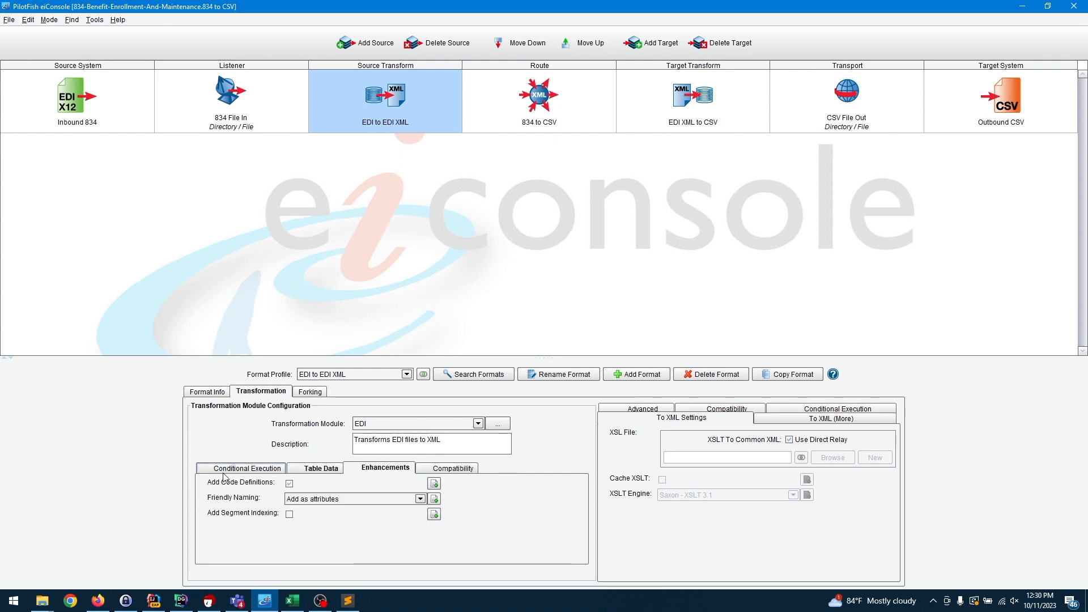
pyautogui.click(296, 502)
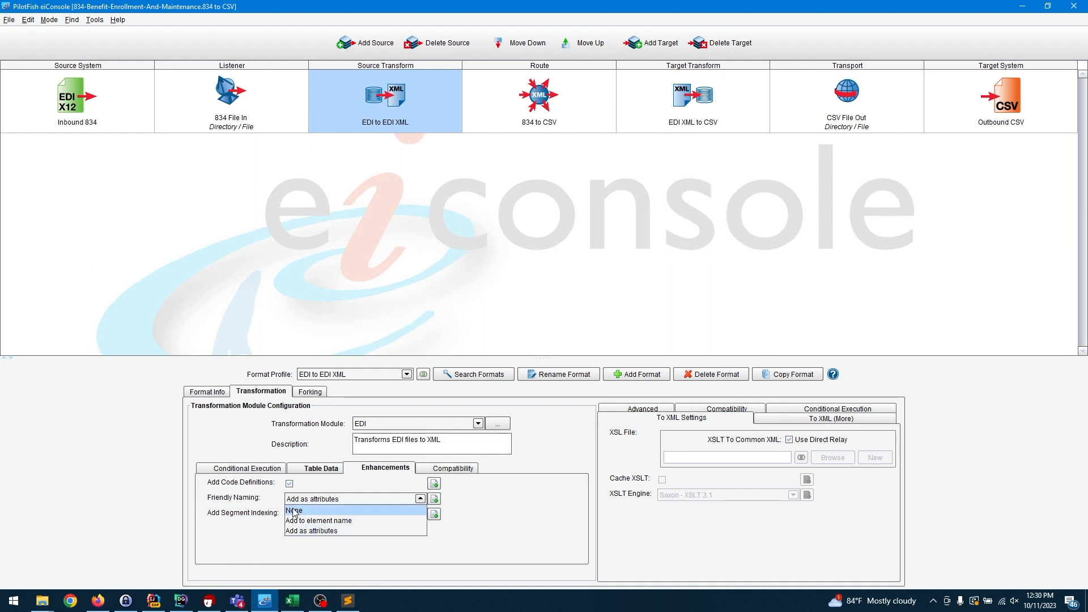
pyautogui.click(313, 503)
pyautogui.click(289, 483)
pyautogui.click(290, 482)
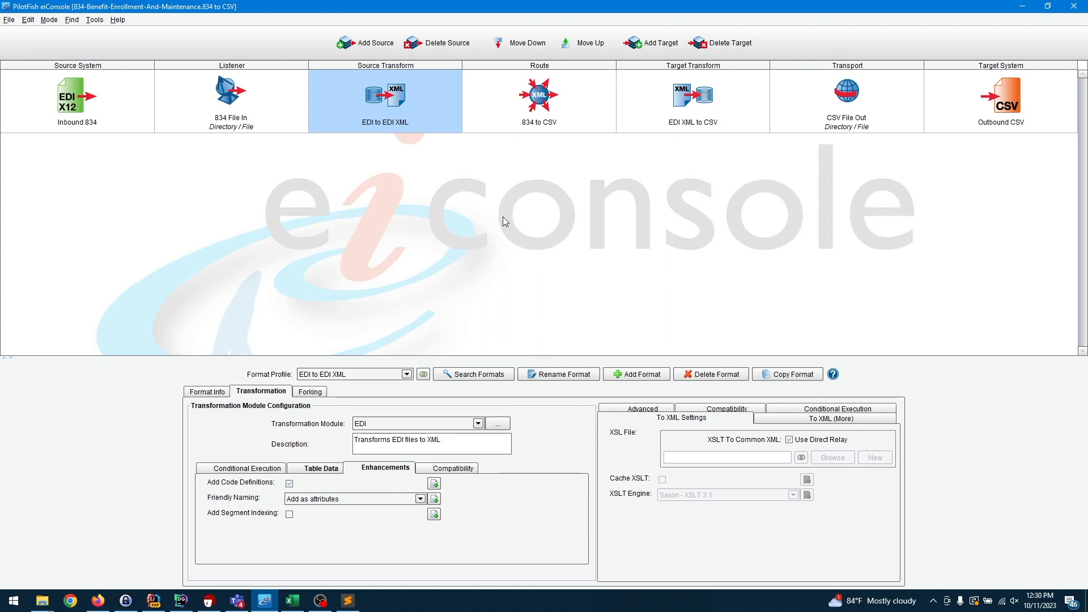
# Step: Open extract834.xslt of the EDI XML to CSV target transform in the Data Mapper
pyautogui.click(544, 126)
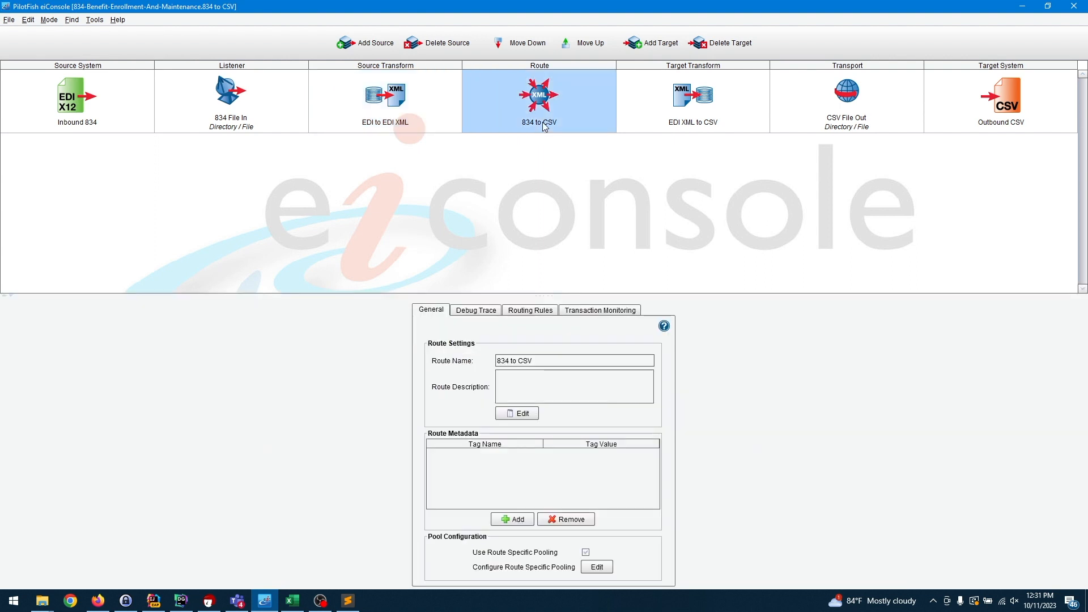
pyautogui.click(655, 100)
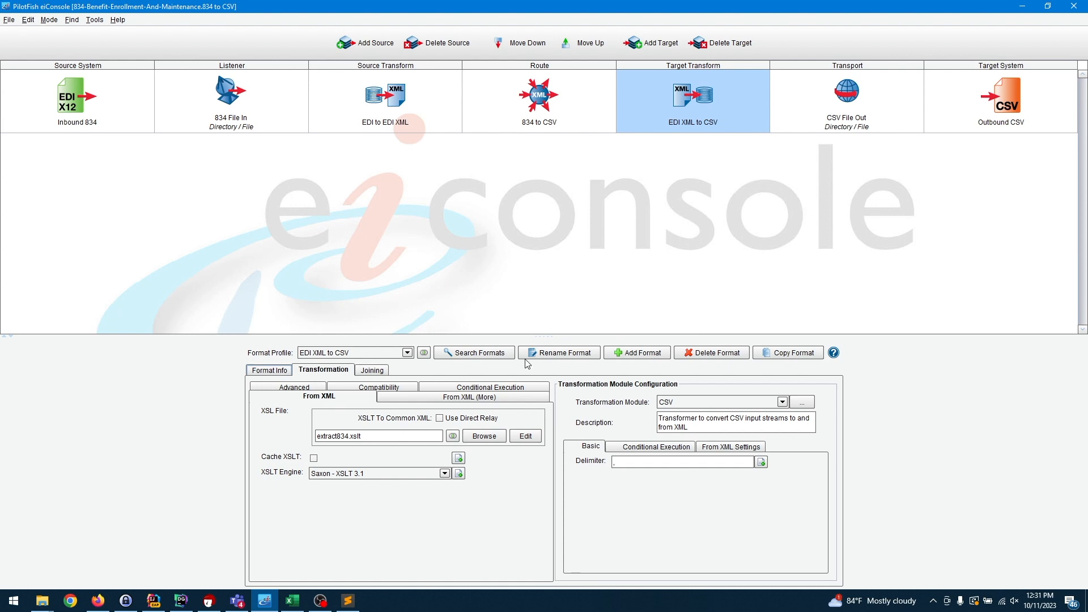
pyautogui.click(524, 437)
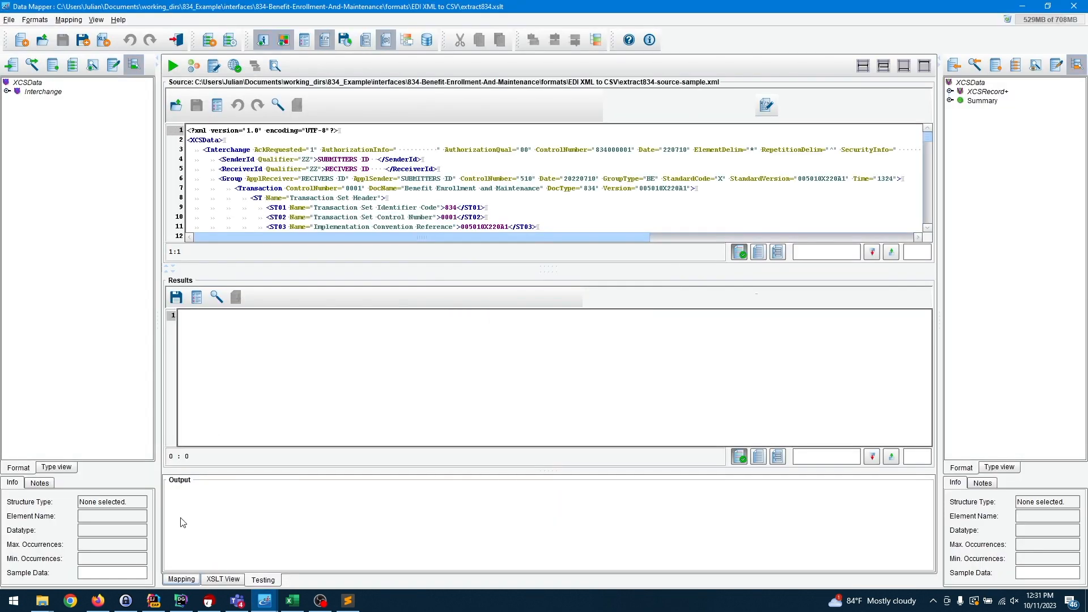
# Step: Examine the sample source XML and expand the source Interchange and target XCSRecord structures
pyautogui.tripleClick(337, 181)
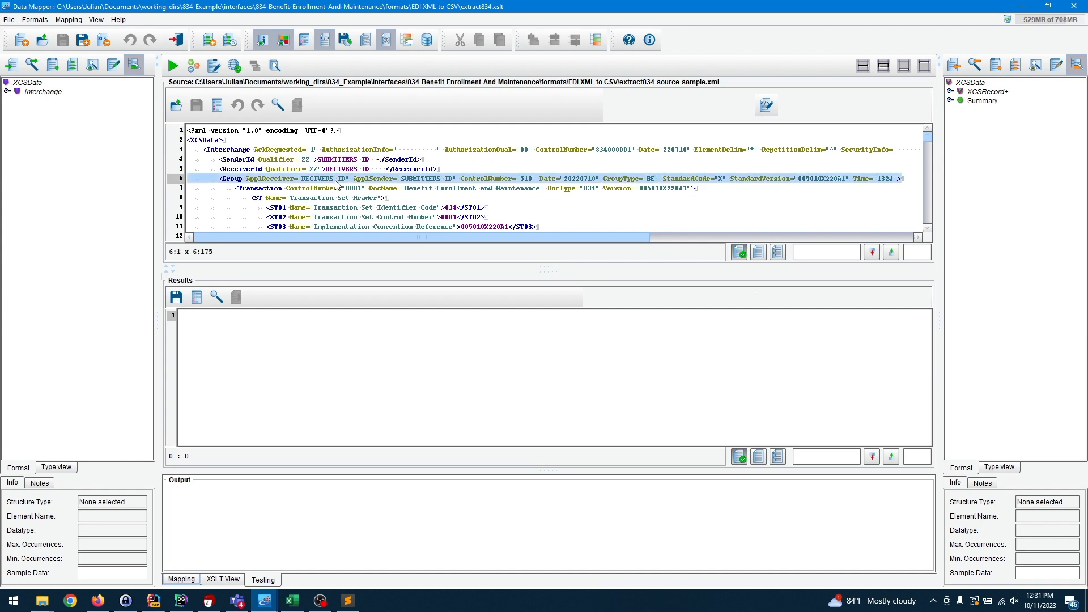
pyautogui.scroll(-5, 337, 185)
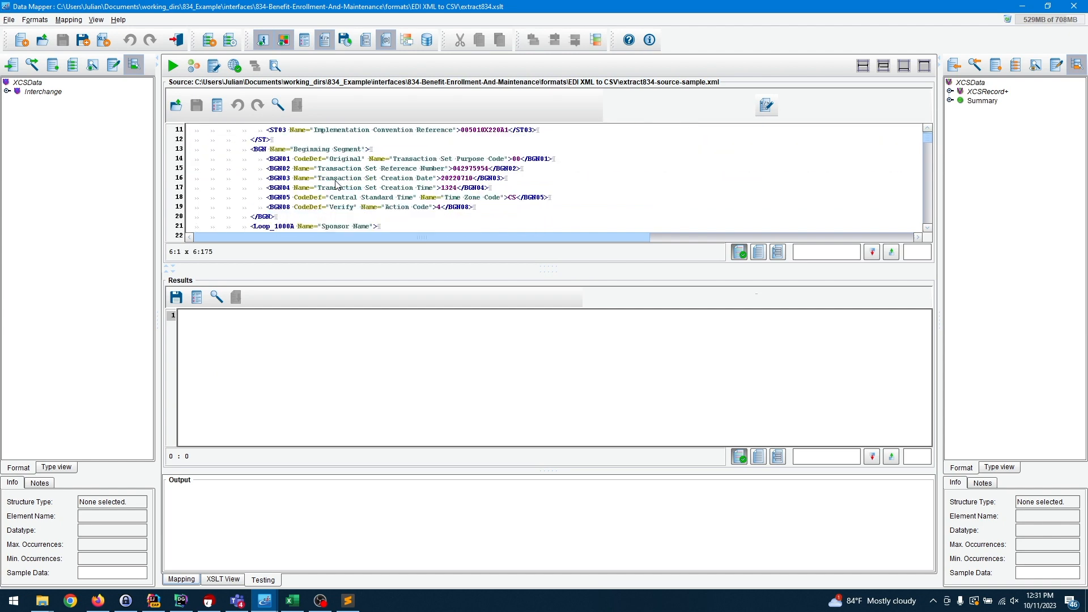
pyautogui.scroll(5, 336, 184)
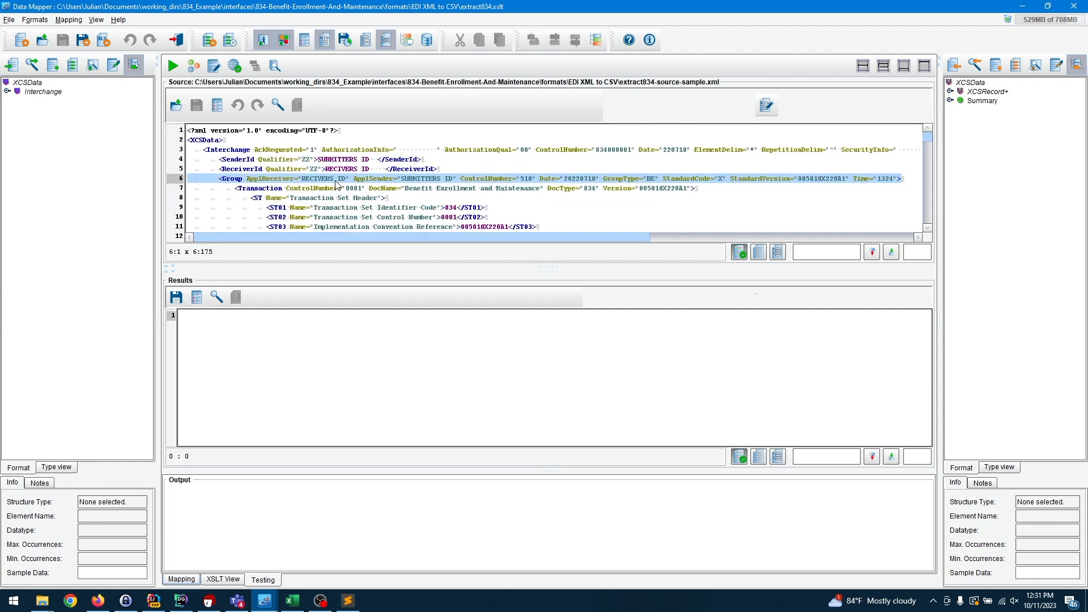
pyautogui.click(7, 91)
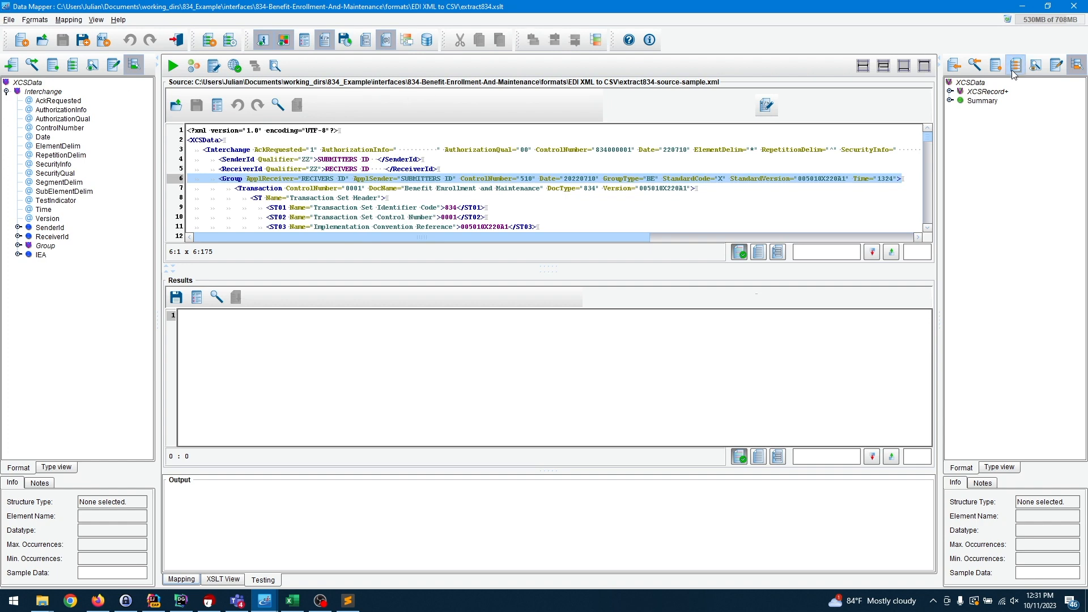
pyautogui.click(950, 91)
# Step: Examine the EDI format reader's options for the source and the readers offered for the target, without reading either format
pyautogui.click(11, 65)
pyautogui.click(573, 248)
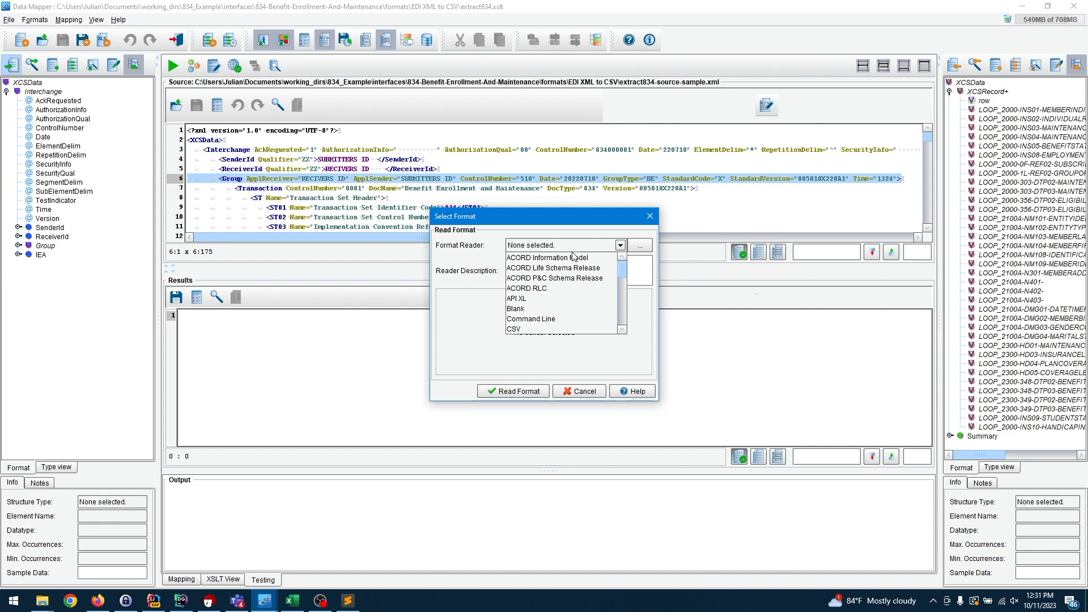
pyautogui.scroll(-2, 575, 293)
pyautogui.click(543, 287)
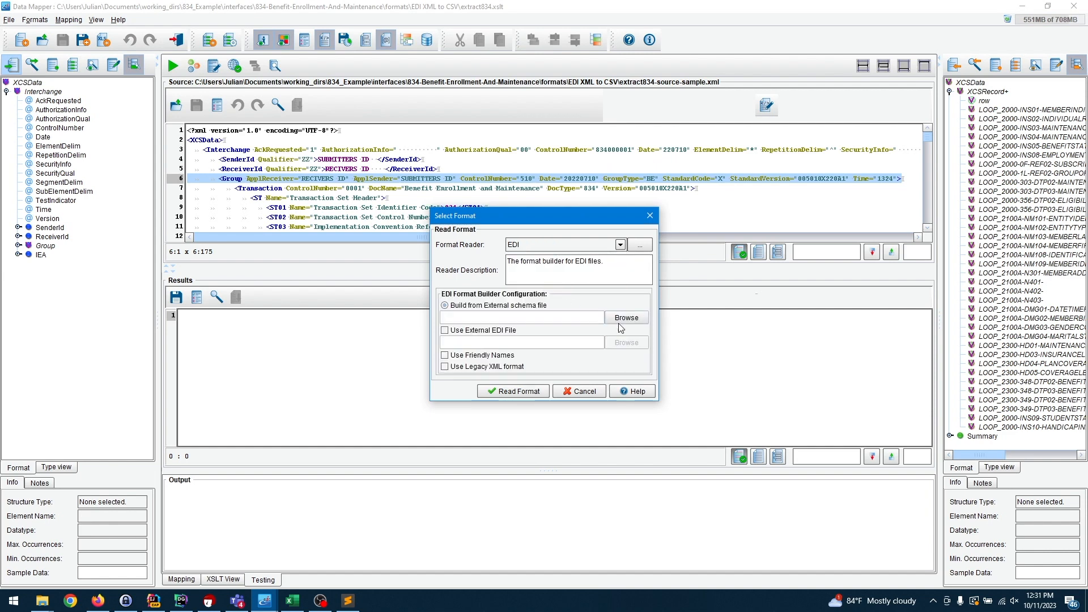
pyautogui.click(584, 391)
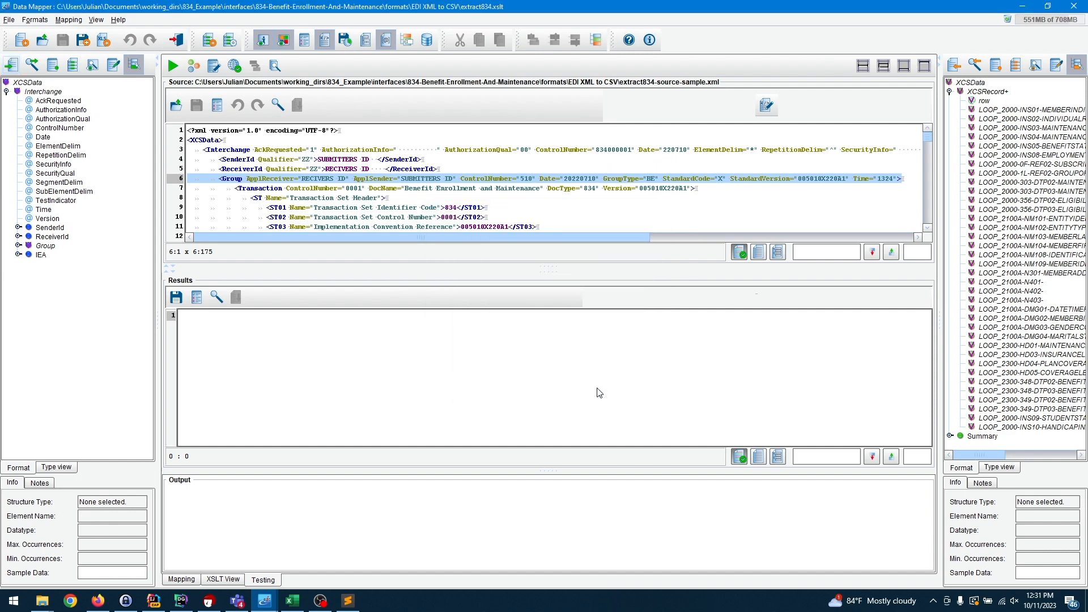
pyautogui.click(955, 65)
pyautogui.click(594, 241)
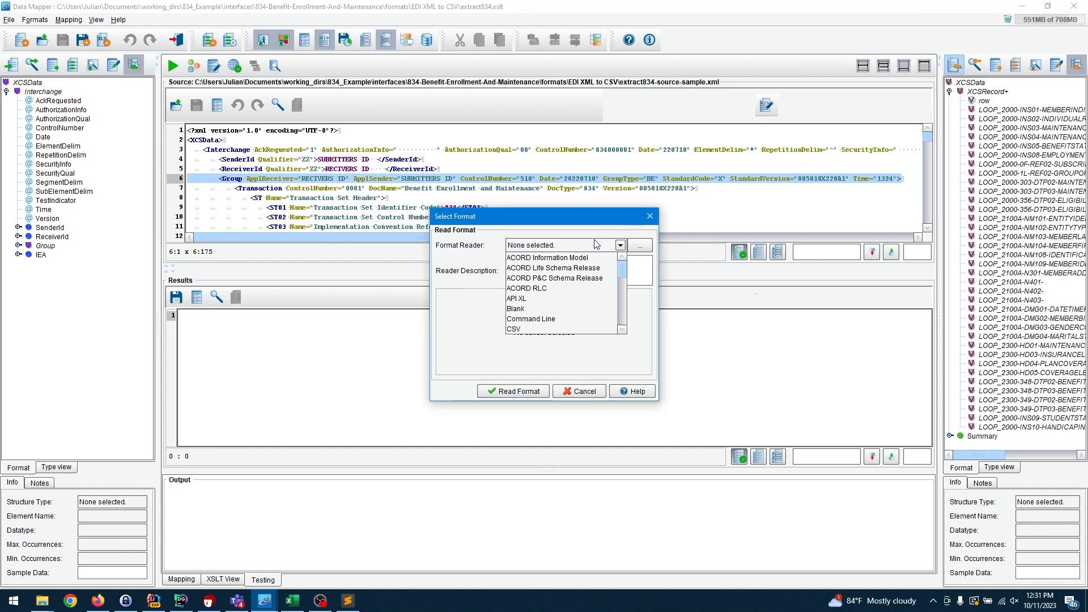
pyautogui.click(615, 220)
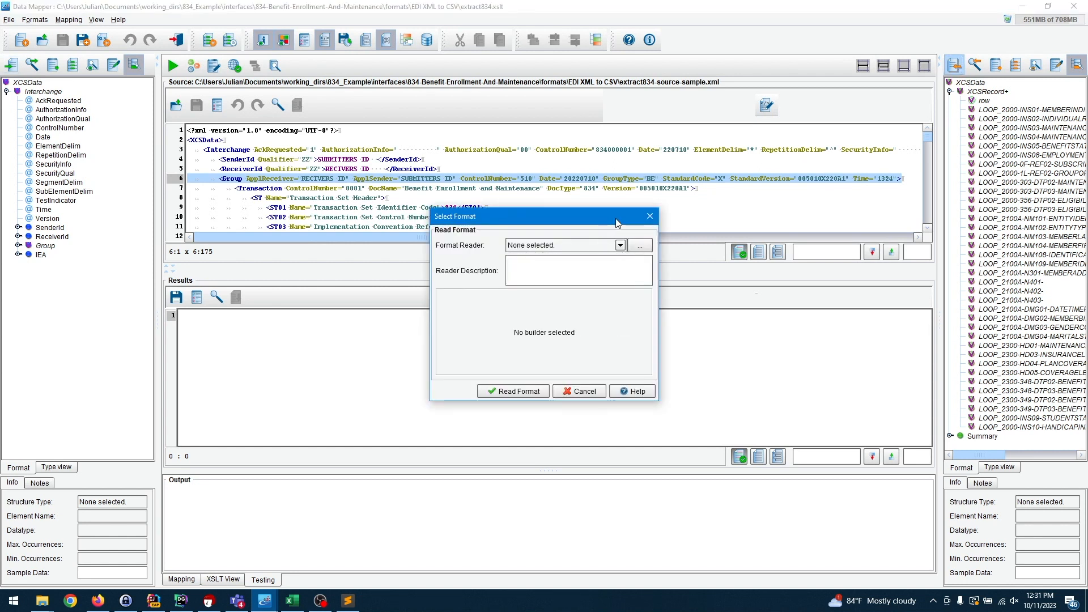
pyautogui.click(590, 396)
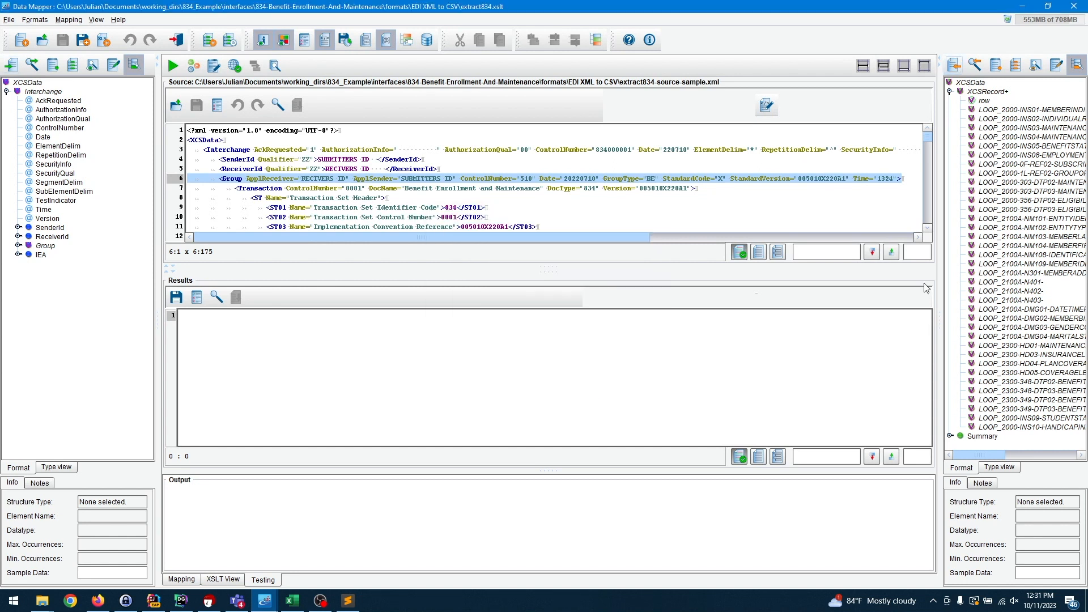
# Step: Delete the entire /XCSData template from the mapping stylesheet
pyautogui.click(1001, 111)
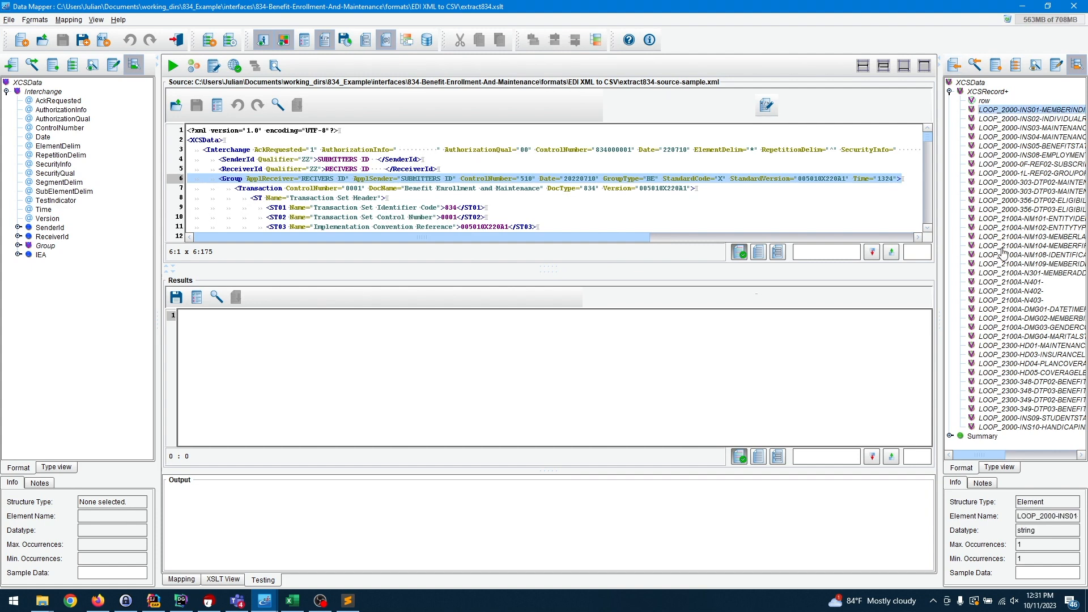
pyautogui.click(181, 580)
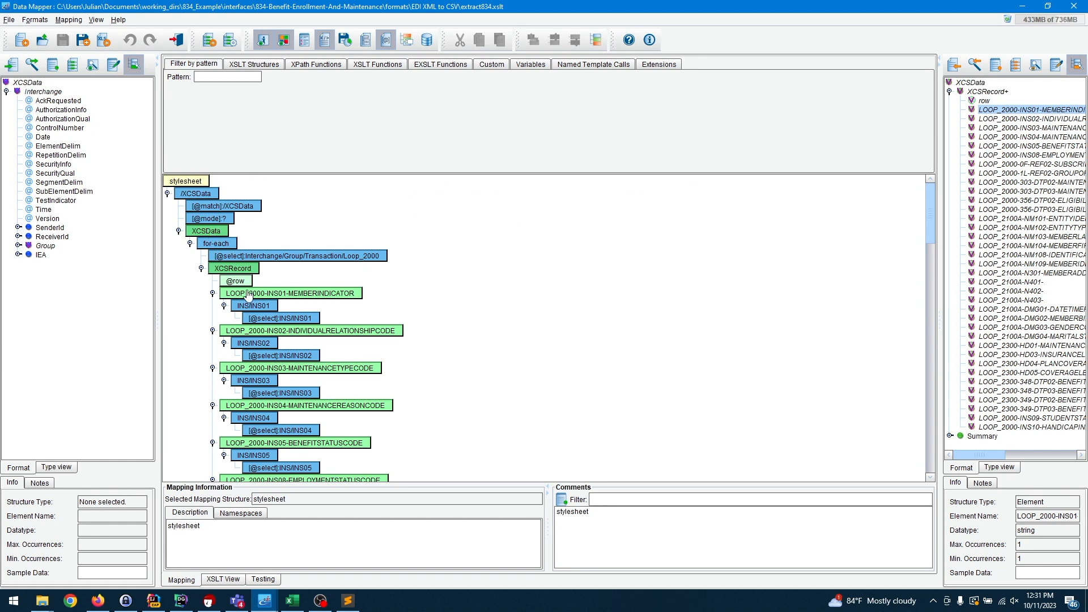
pyautogui.click(198, 195)
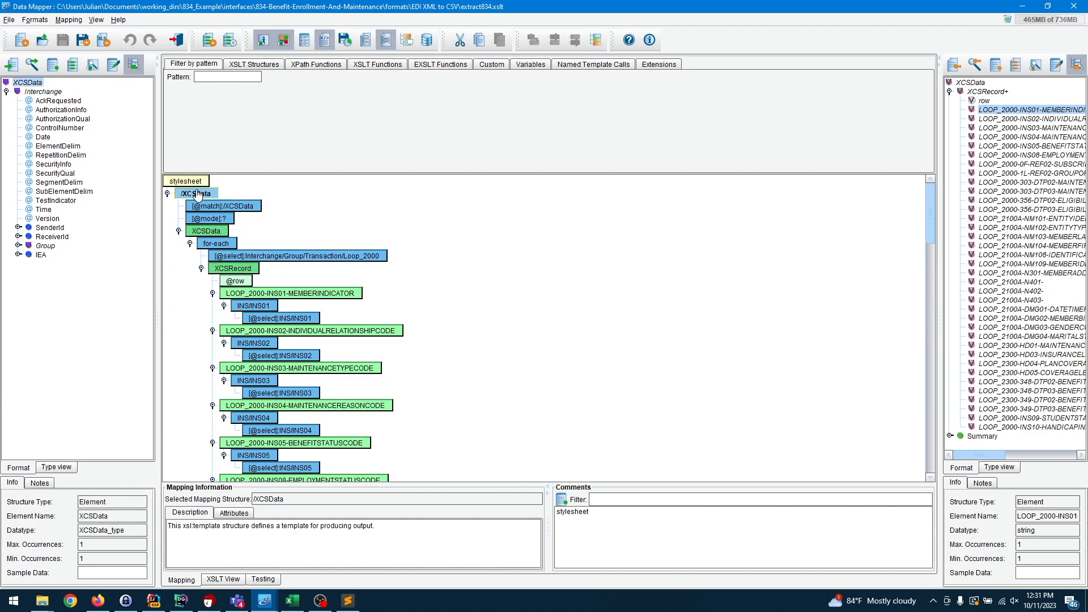
pyautogui.rightClick(197, 194)
pyautogui.click(220, 224)
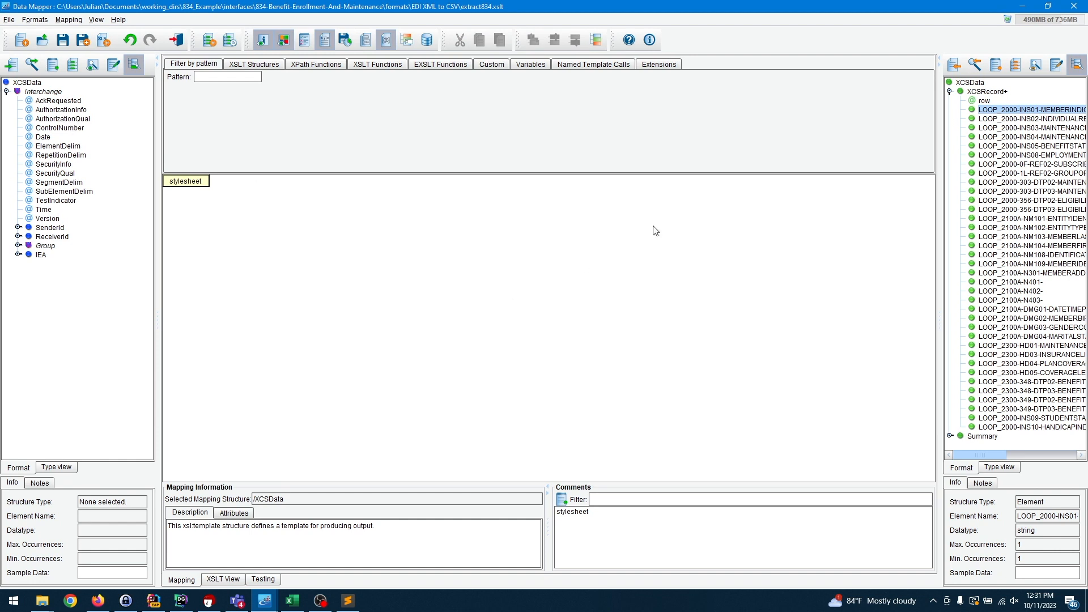
# Step: Add a template matching the source XCSData to the stylesheet and place the target XCSData element inside it
pyautogui.click(24, 84)
pyautogui.moveTo(24, 84); pyautogui.dragTo(203, 189)
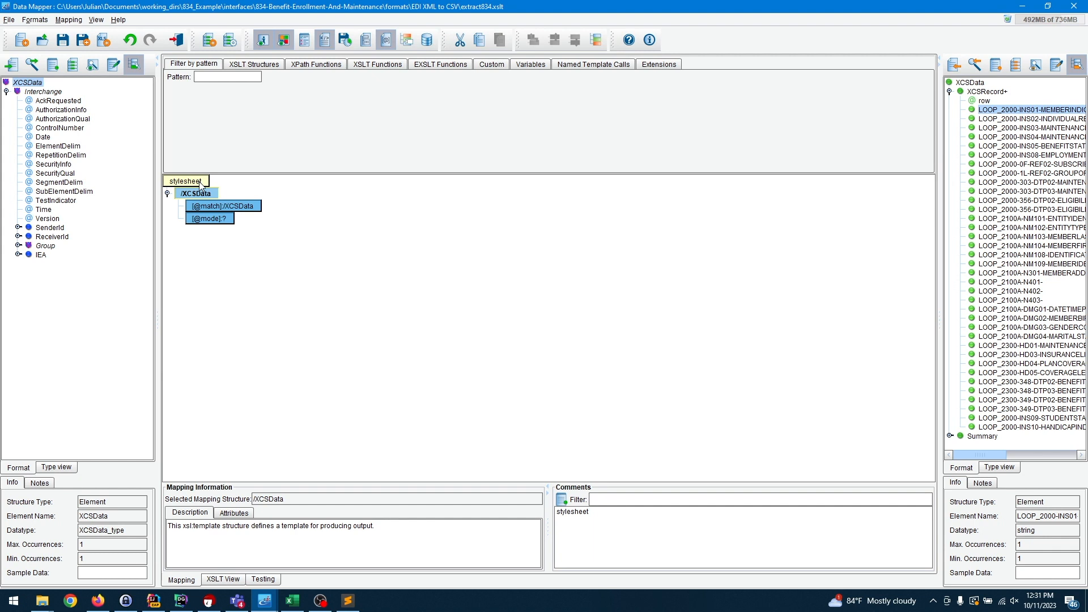
pyautogui.moveTo(971, 83); pyautogui.dragTo(240, 196)
# Step: Add XCSRecord with all its LOOP fields under the mapped XCSData element and delete its row attribute
pyautogui.click(987, 92)
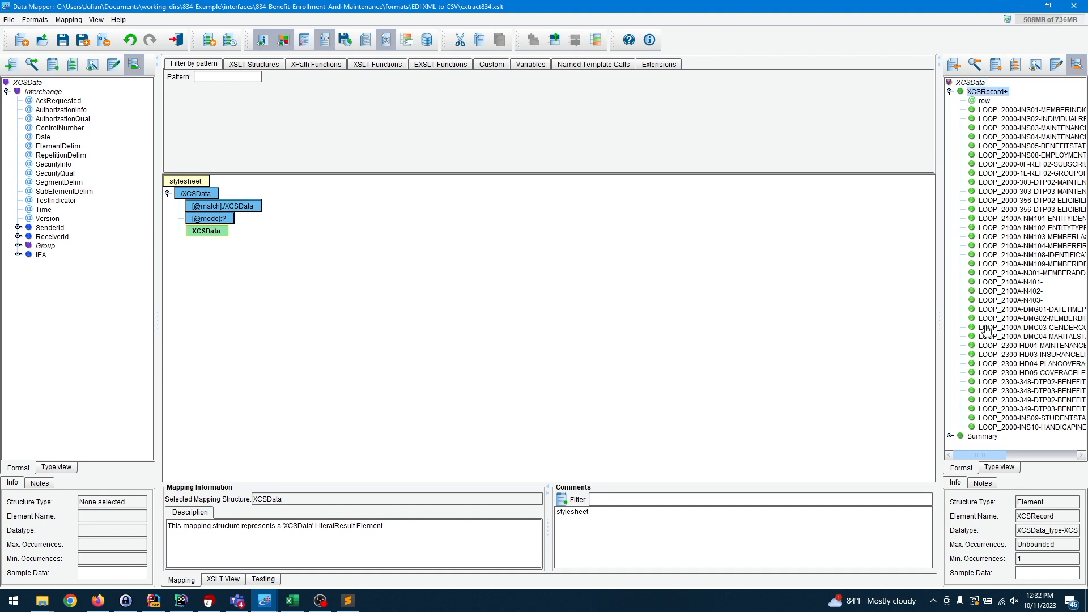
pyautogui.keyDown('shift'); pyautogui.click(975, 426); pyautogui.keyUp('shift')
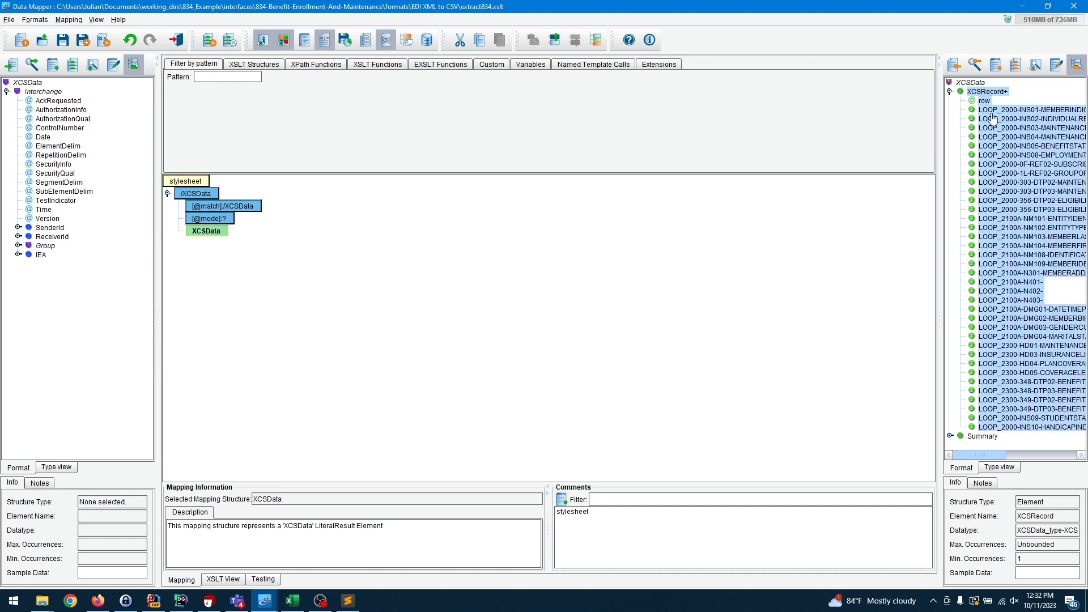
pyautogui.moveTo(991, 98); pyautogui.dragTo(212, 233)
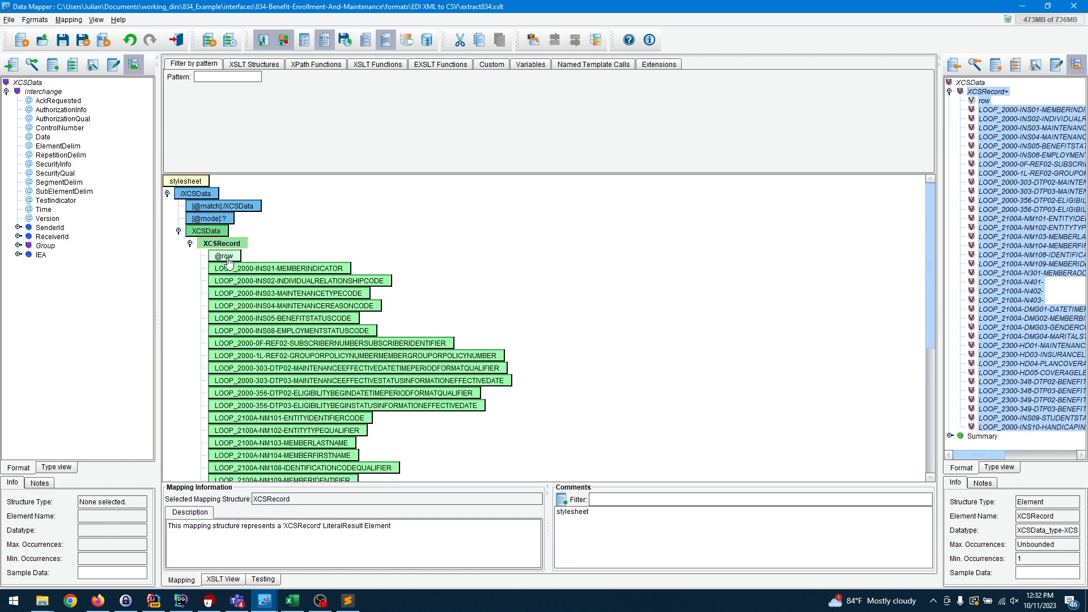
pyautogui.click(228, 257)
pyautogui.press('Delete')
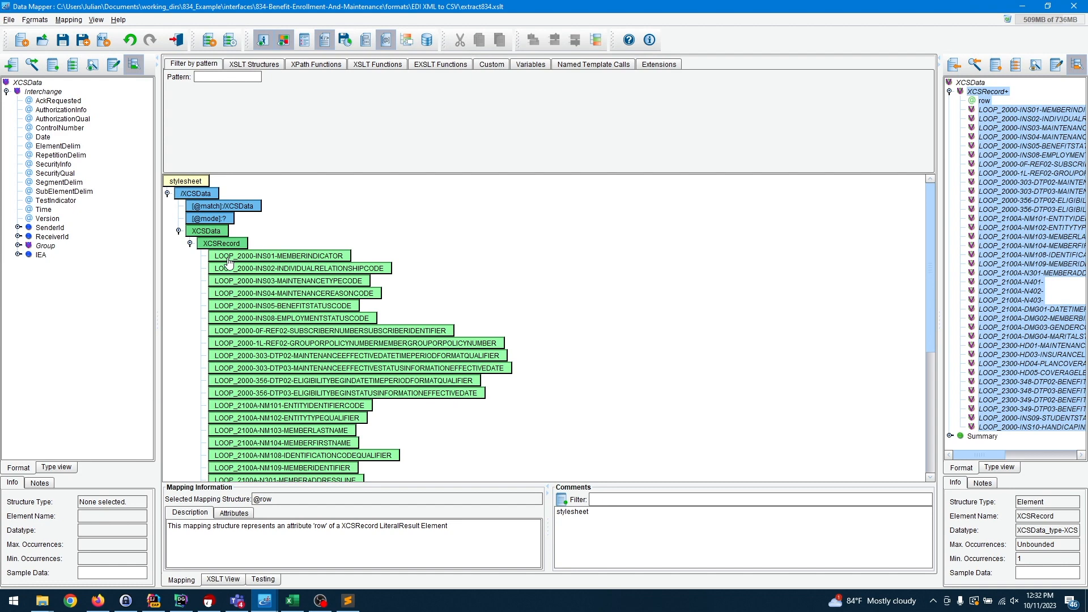
pyautogui.scroll(-4, 475, 225)
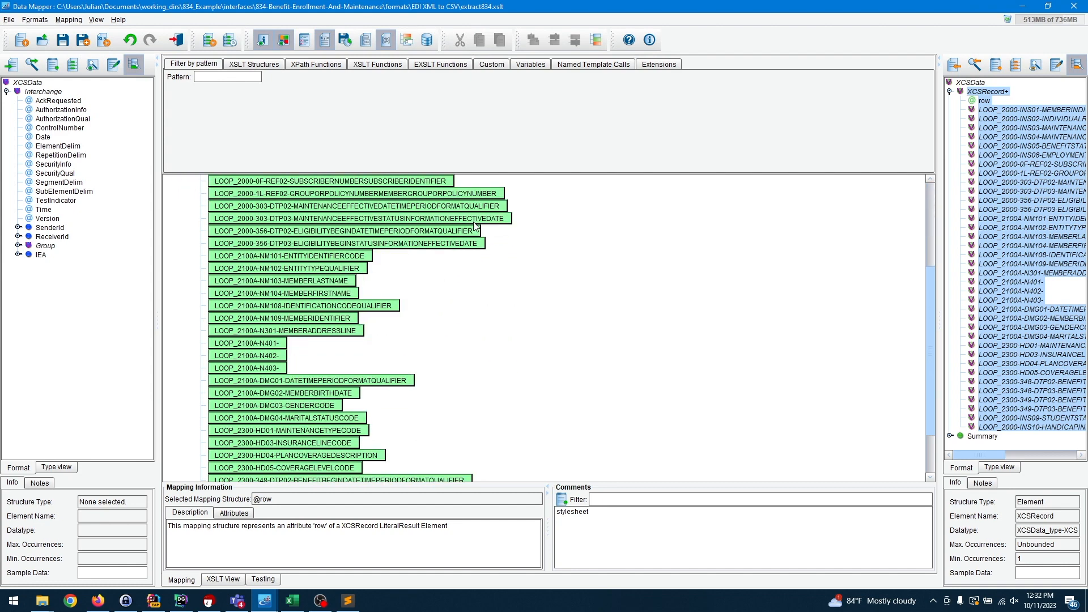
pyautogui.scroll(4, 422, 383)
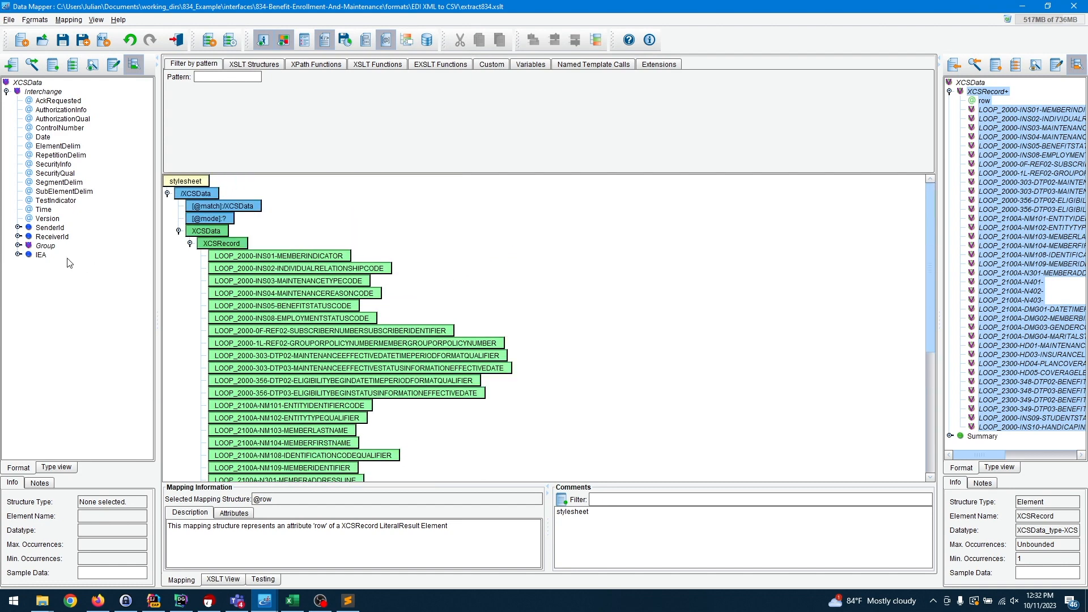
# Step: Add a for-each instruction under the mapped XCSData element and move XCSRecord with all its fields inside it
pyautogui.click(18, 246)
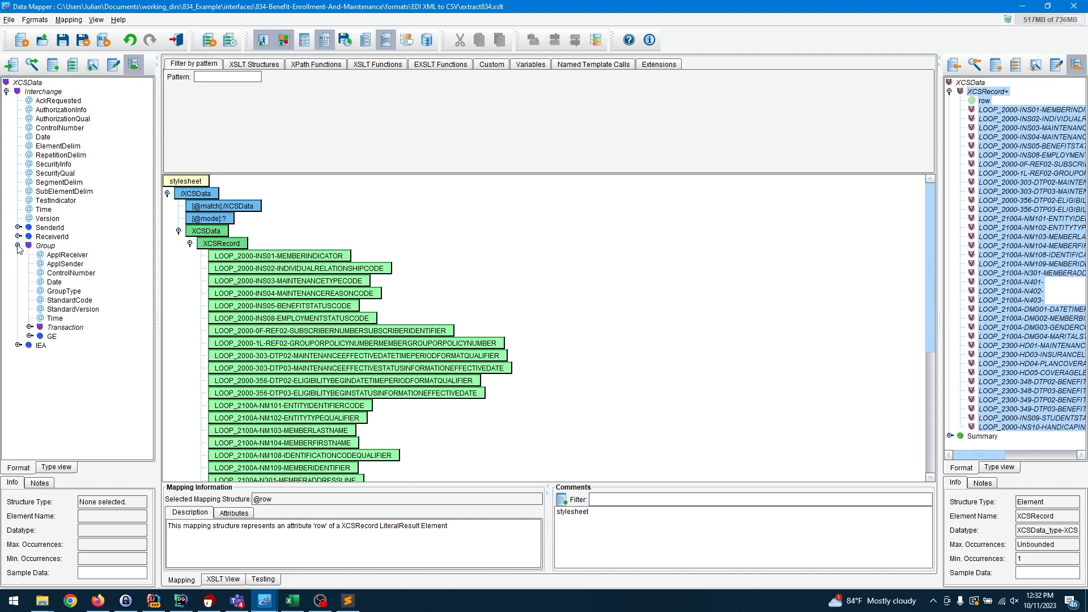
pyautogui.click(242, 242)
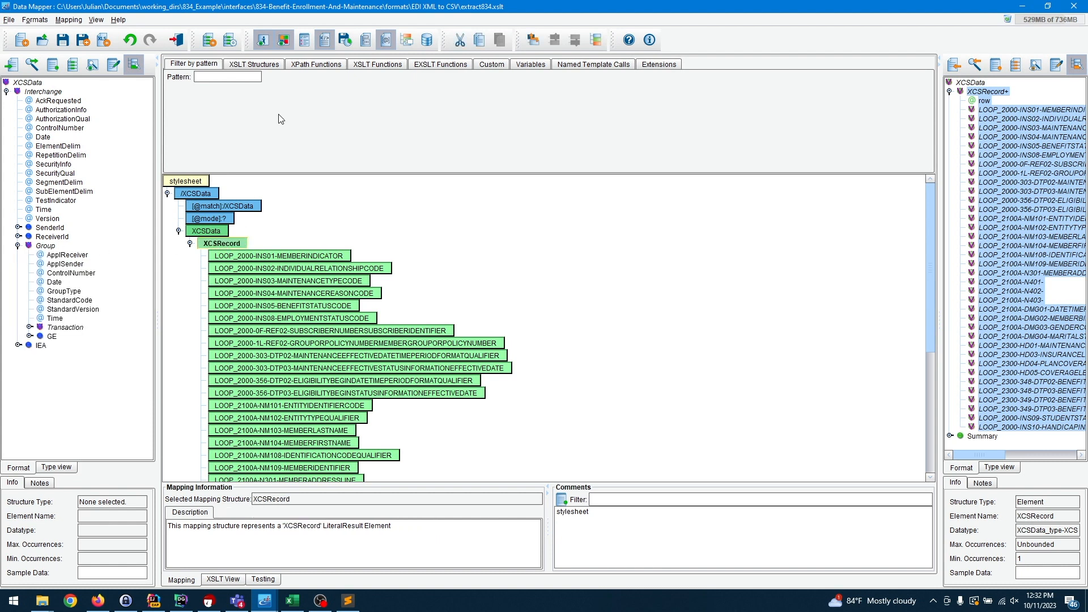
pyautogui.click(243, 77)
pyautogui.write('for')
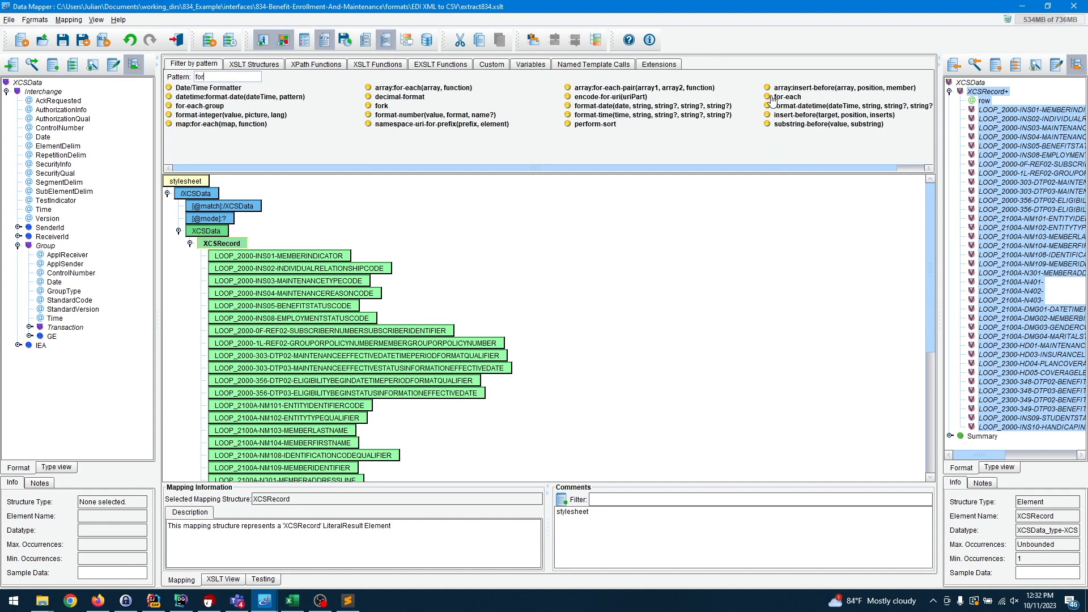
pyautogui.moveTo(779, 97); pyautogui.dragTo(205, 233)
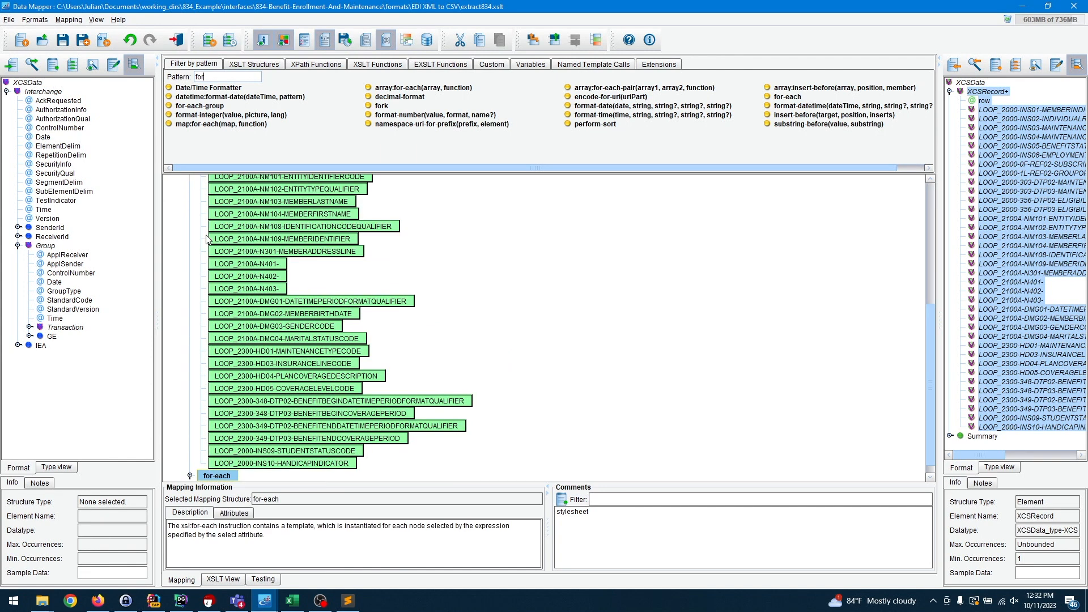
pyautogui.moveTo(227, 243); pyautogui.dragTo(202, 478)
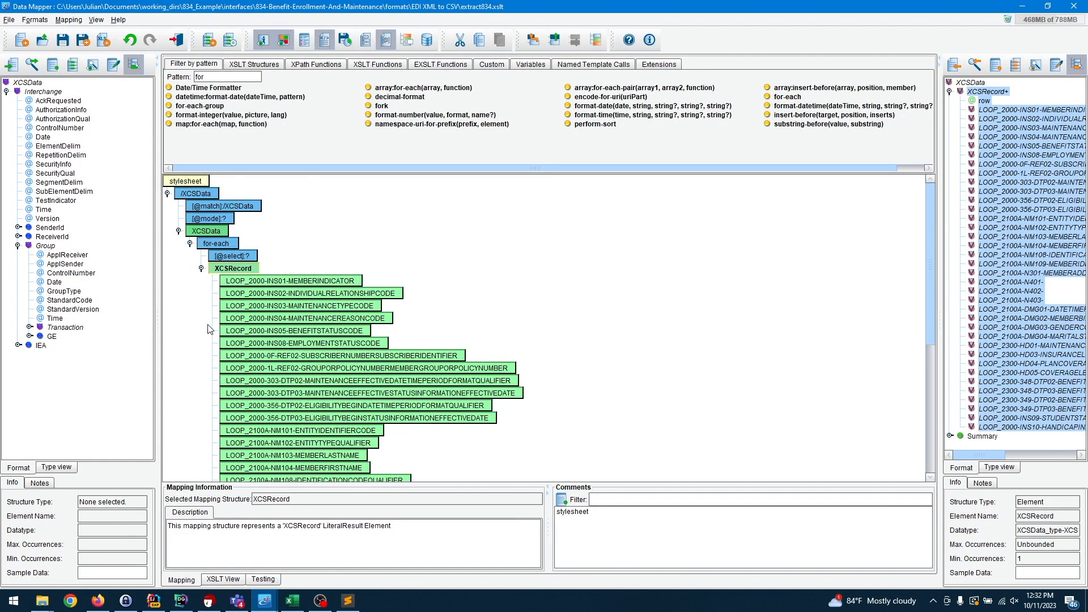
# Step: Set the for-each select to the source's Interchange/Group/Transaction/Loop_2000 element
pyautogui.click(30, 327)
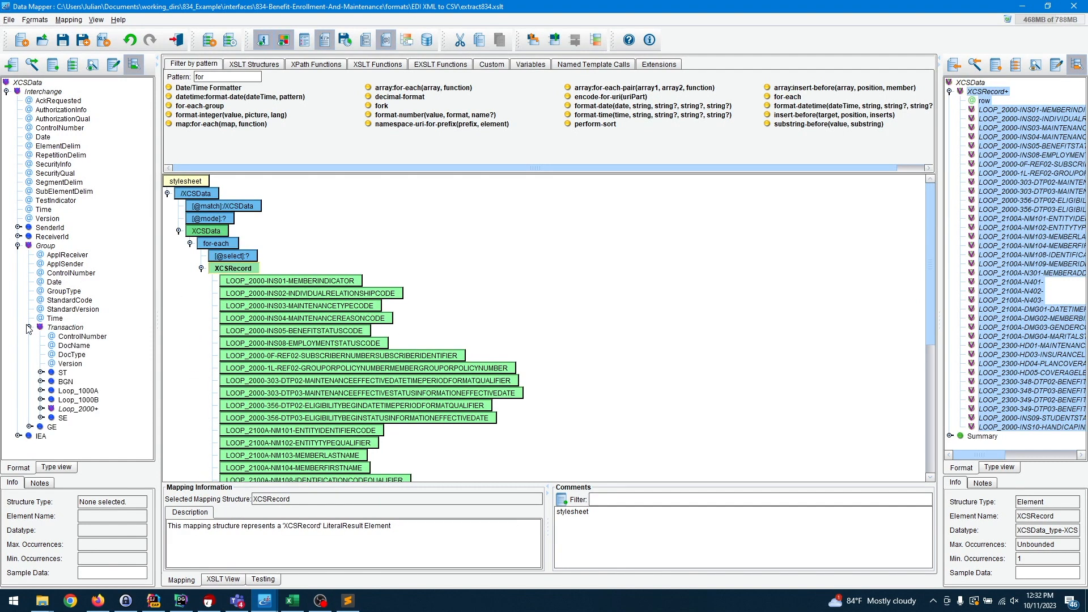
pyautogui.click(41, 409)
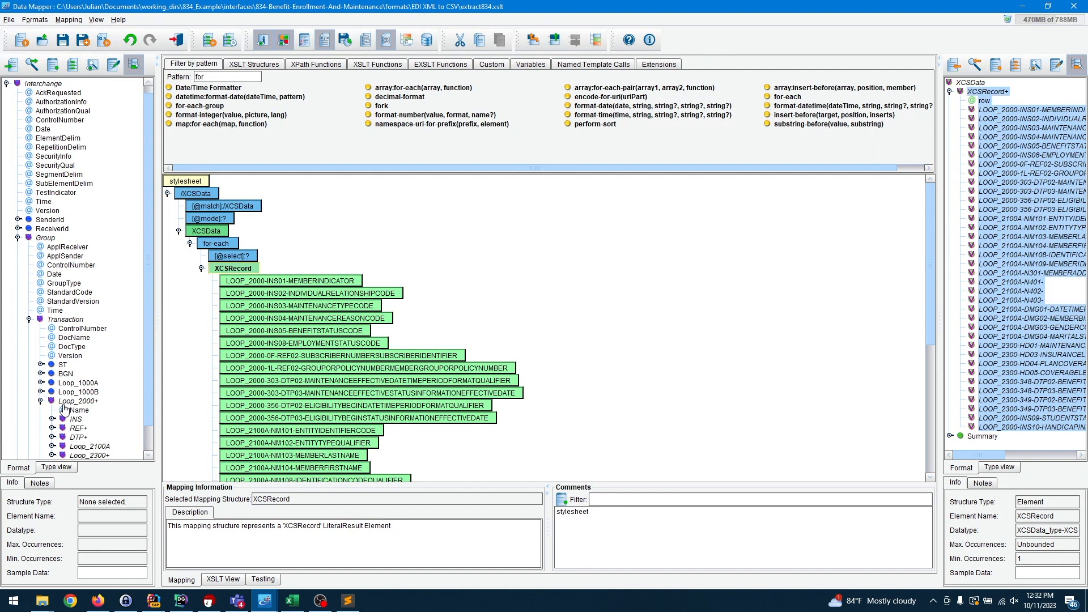
pyautogui.moveTo(64, 403); pyautogui.dragTo(219, 266)
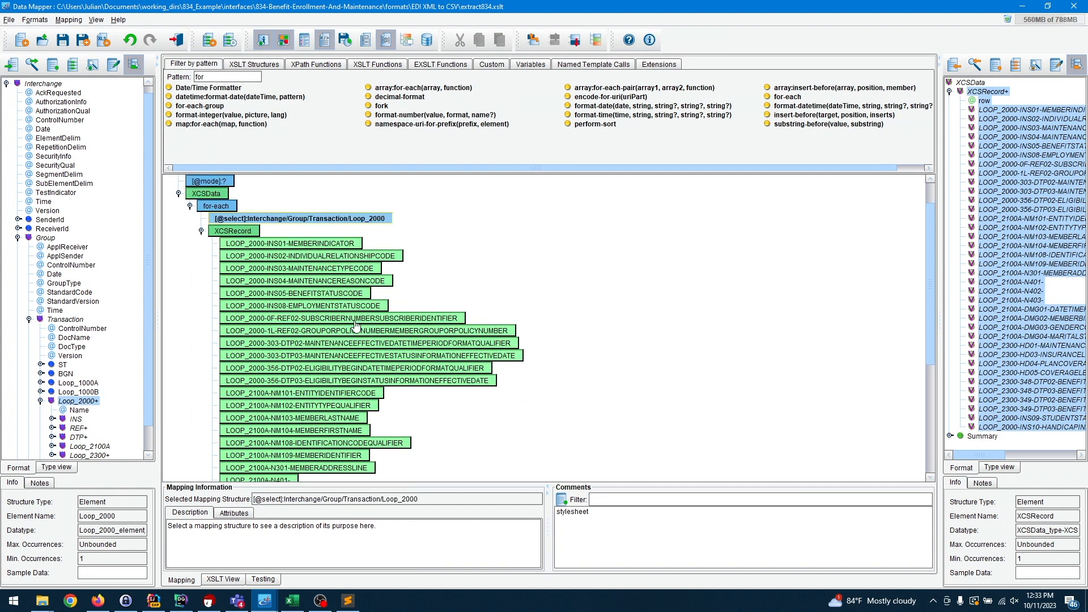
# Step: Map the source elements INS01, INS02 and INS03 of Loop_2000 to the matching LOOP_2000-INS01, INS02 and INS03 target fields
pyautogui.scroll(-3, 356, 326)
pyautogui.scroll(-2, 356, 326)
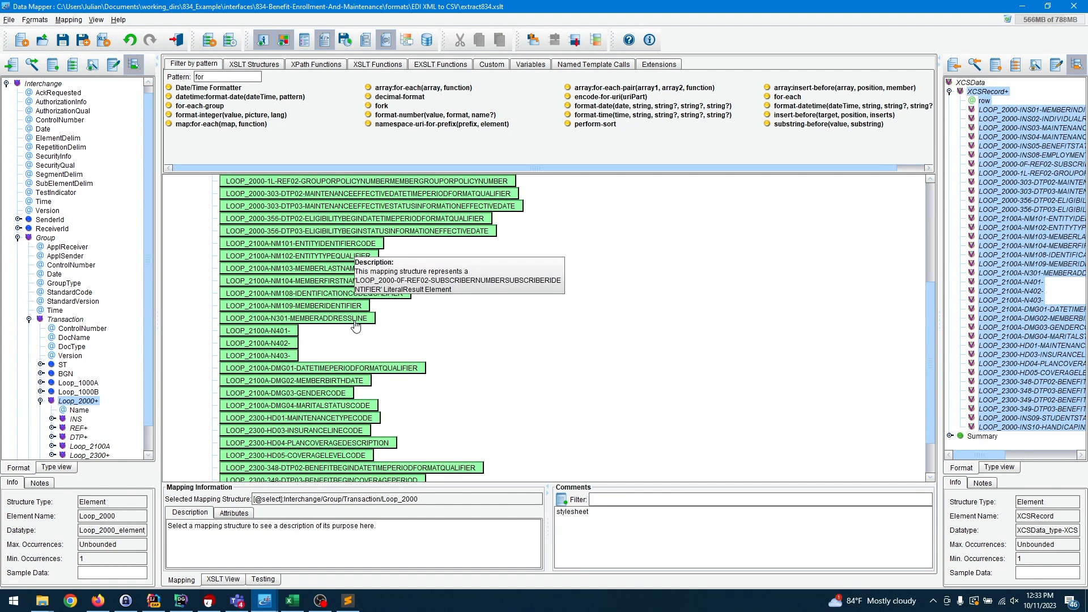
pyautogui.scroll(4, 356, 326)
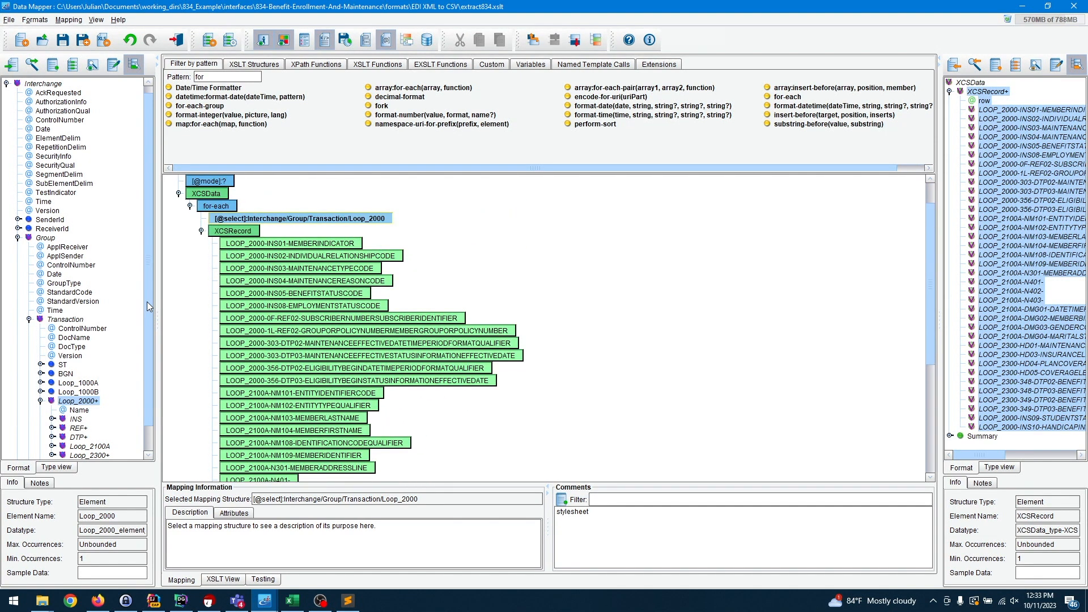
pyautogui.scroll(-1, 147, 301)
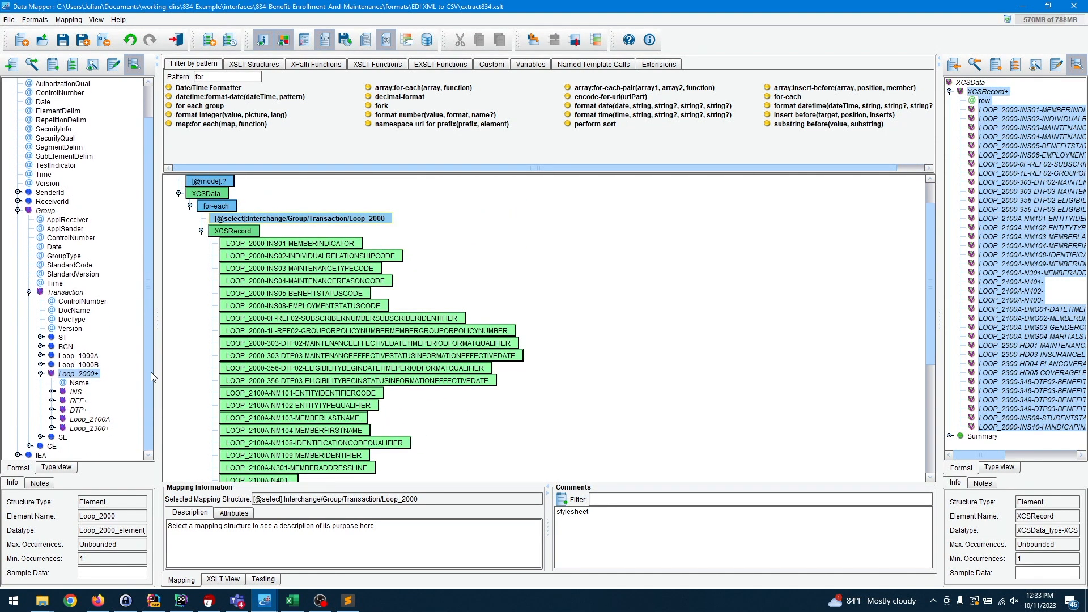
pyautogui.click(52, 392)
pyautogui.moveTo(91, 391); pyautogui.dragTo(270, 244)
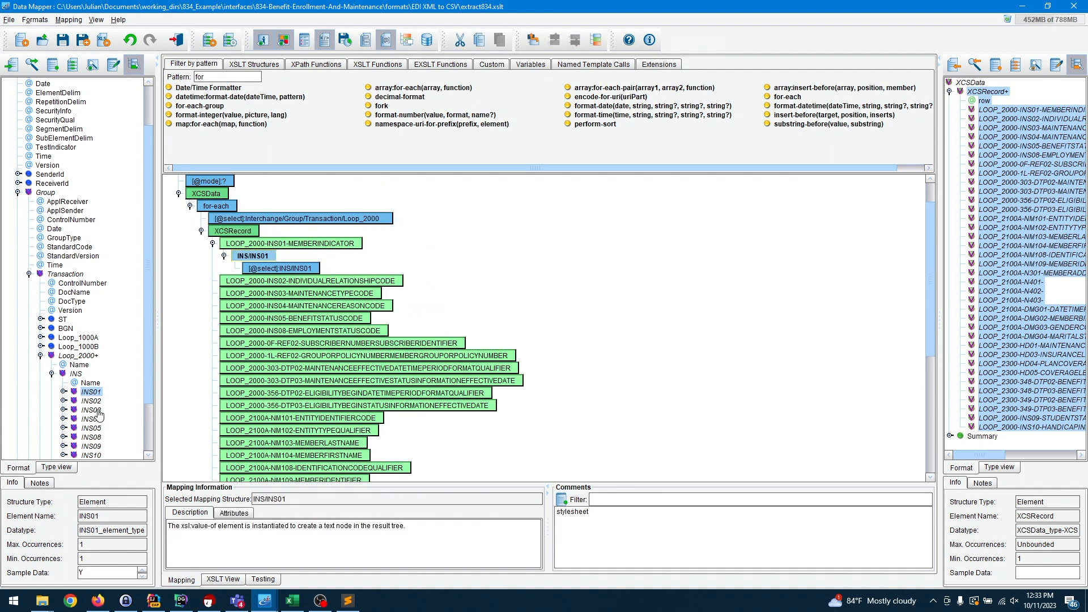
pyautogui.moveTo(91, 401); pyautogui.dragTo(233, 320)
pyautogui.moveTo(277, 277); pyautogui.dragTo(273, 280)
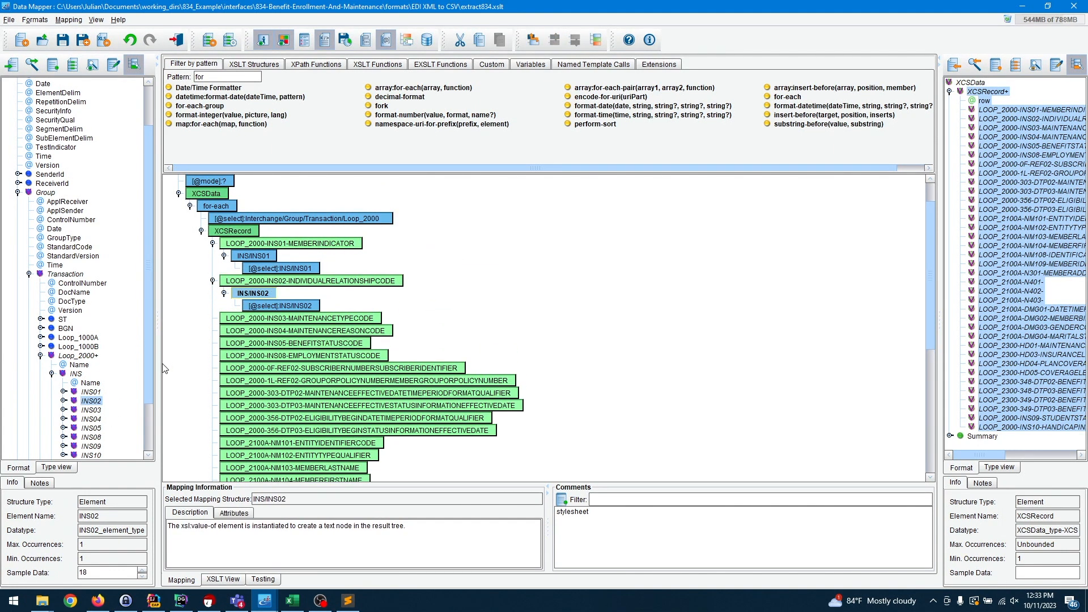
pyautogui.click(87, 413)
pyautogui.moveTo(88, 420); pyautogui.dragTo(243, 321)
pyautogui.scroll(3, 486, 324)
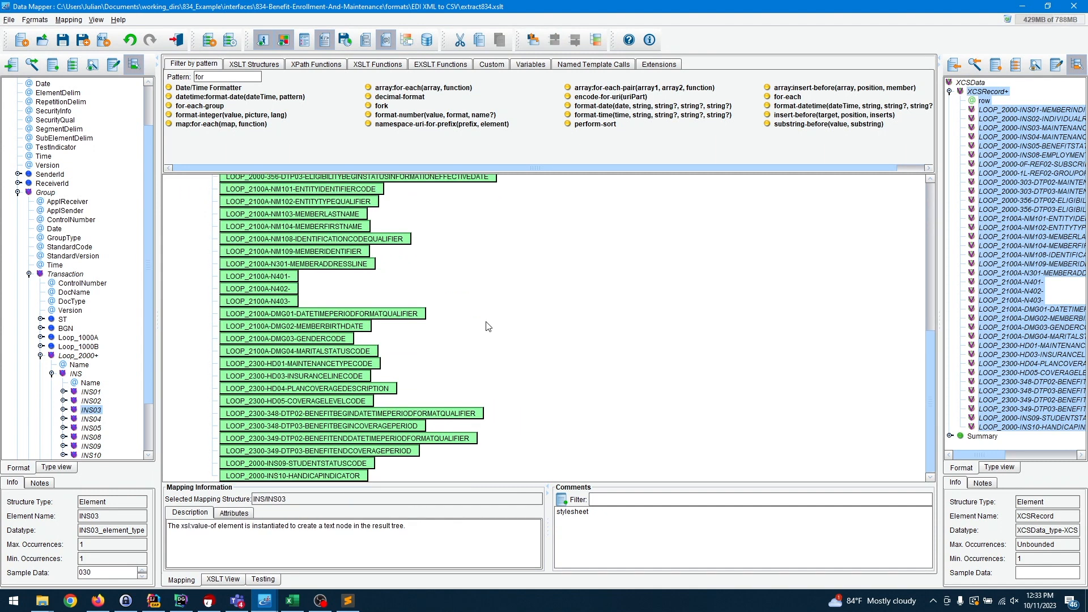
# Step: Reload the saved mapping document, discarding the unsaved changes, and look through its complete field mappings
pyautogui.scroll(-8, 488, 326)
pyautogui.scroll(3, 487, 325)
pyautogui.scroll(1, 474, 281)
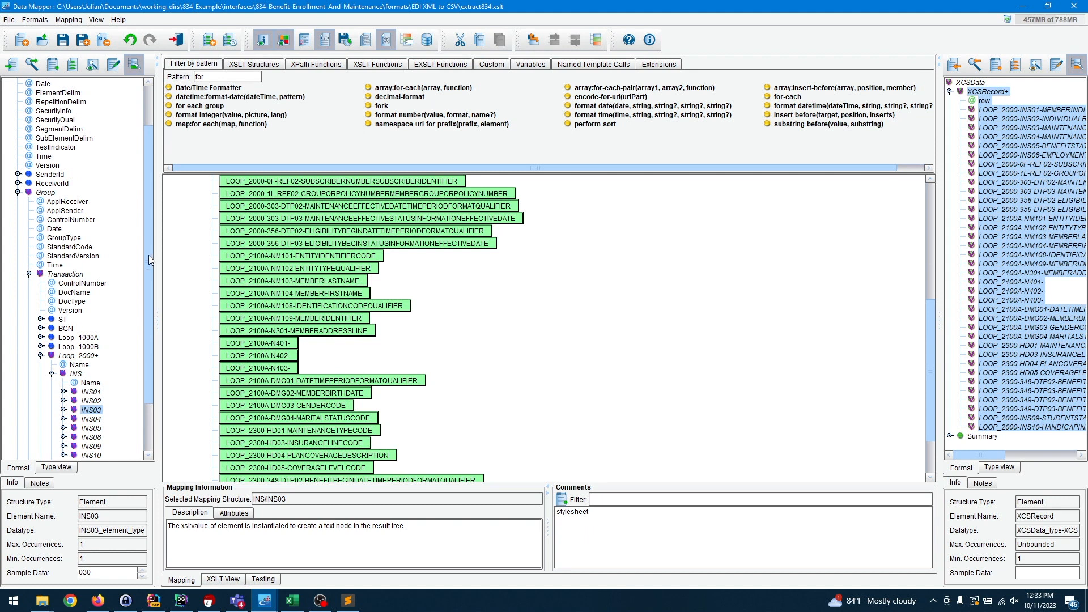
pyautogui.scroll(-3, 149, 260)
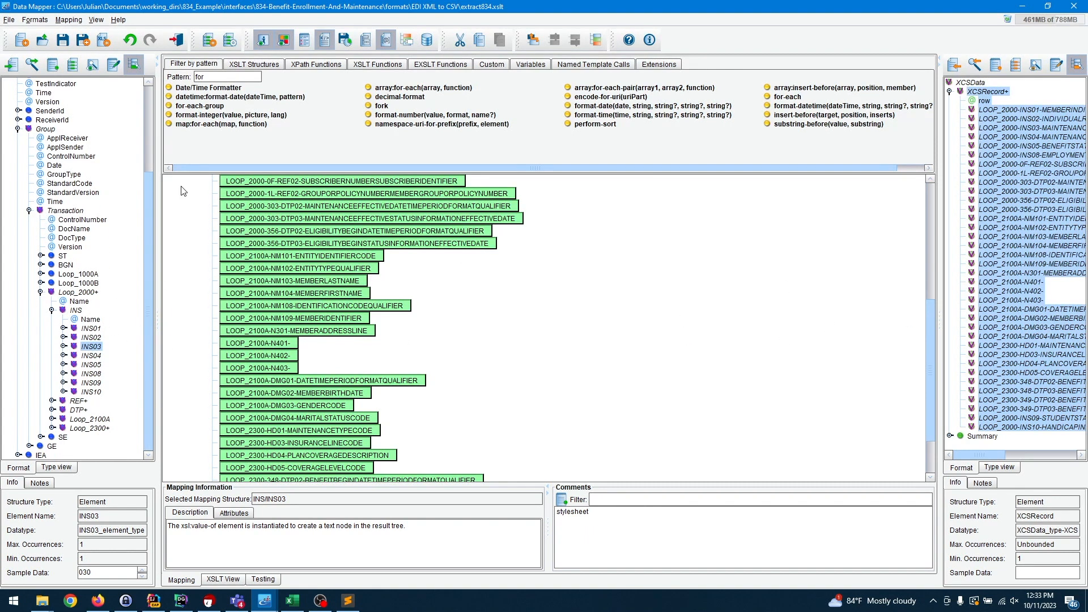
pyautogui.click(10, 20)
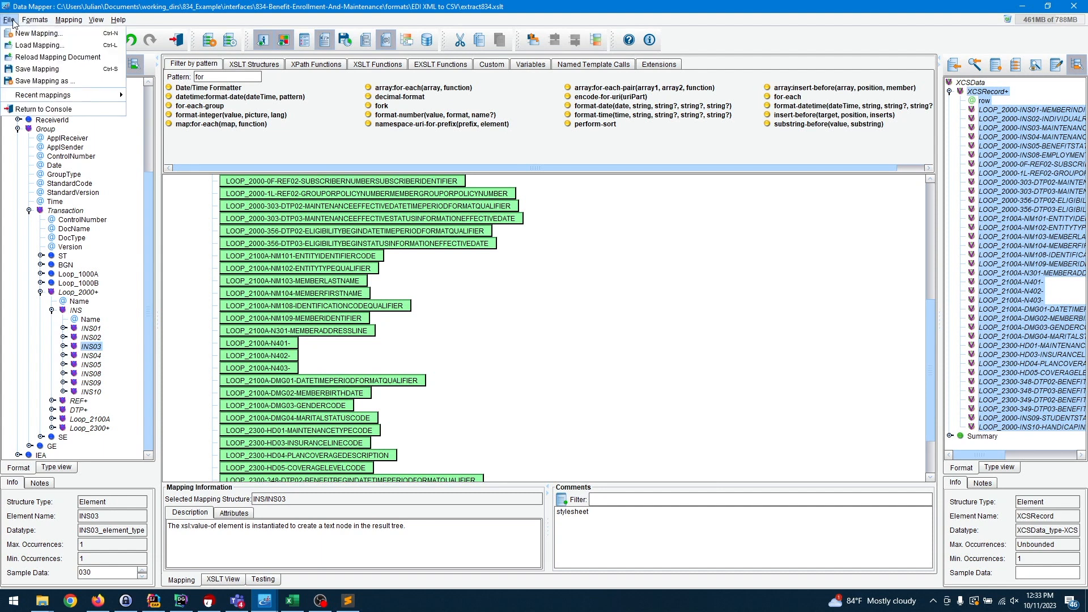
pyautogui.click(25, 57)
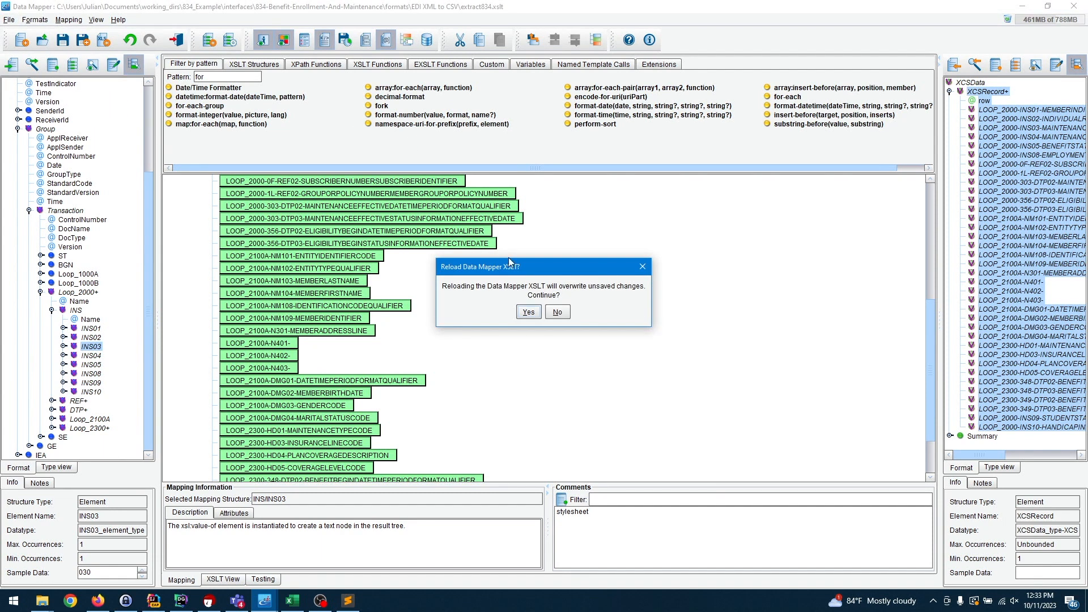
pyautogui.click(528, 313)
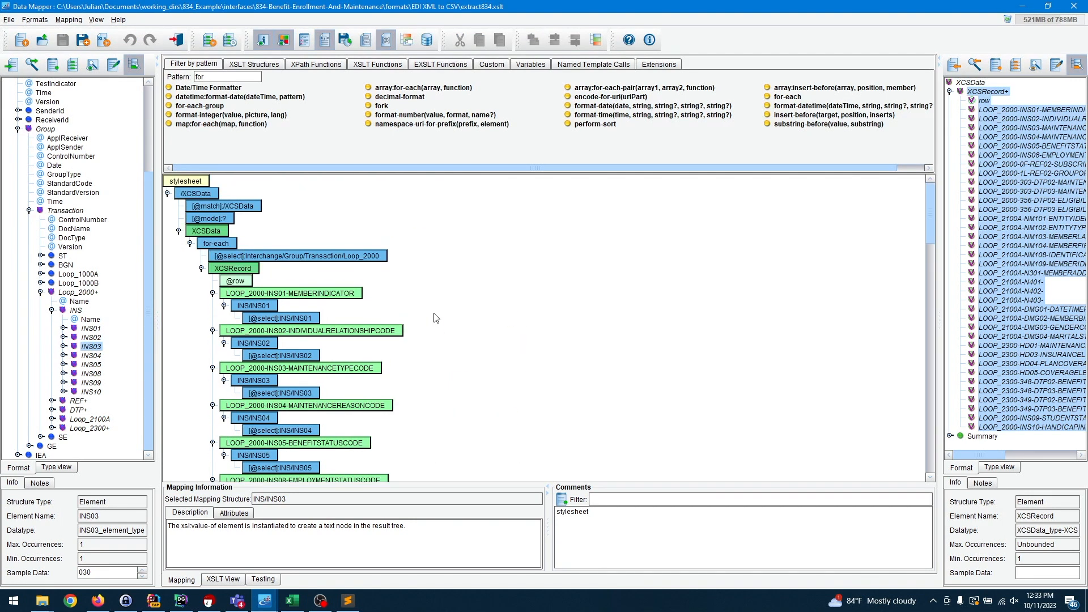
pyautogui.scroll(-20, 436, 318)
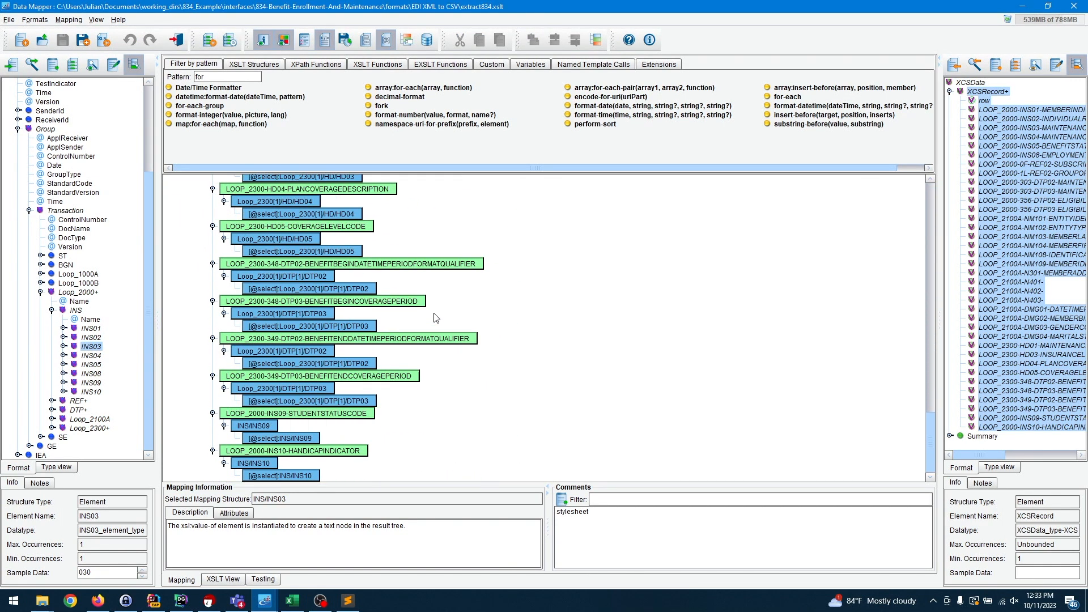
# Step: Test the mapping against the source sample XML, examine the generated XCSRecord results, and return to the console
pyautogui.click(261, 579)
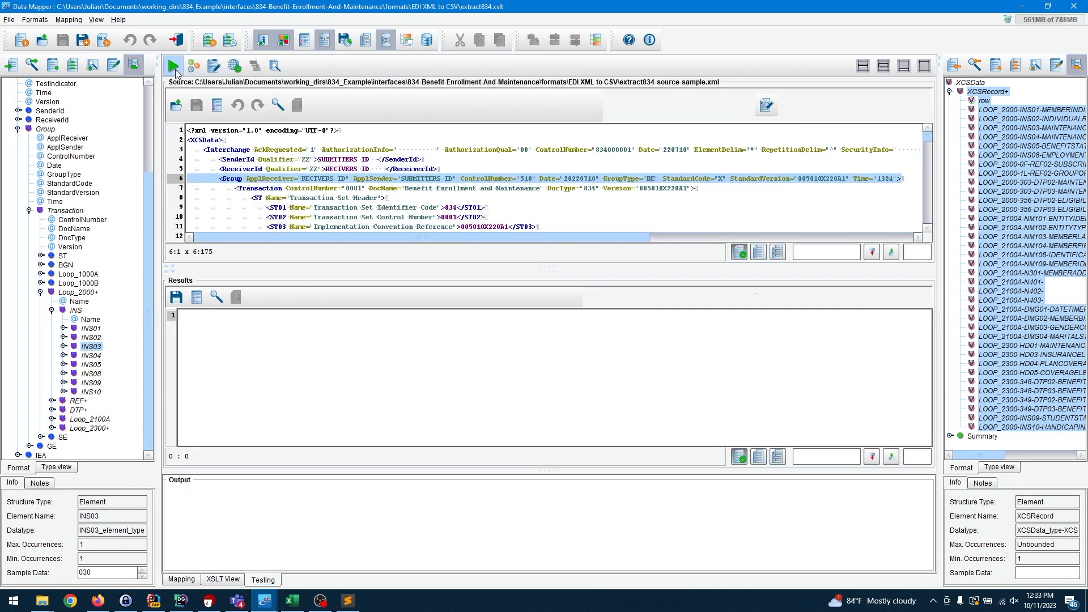
pyautogui.click(174, 67)
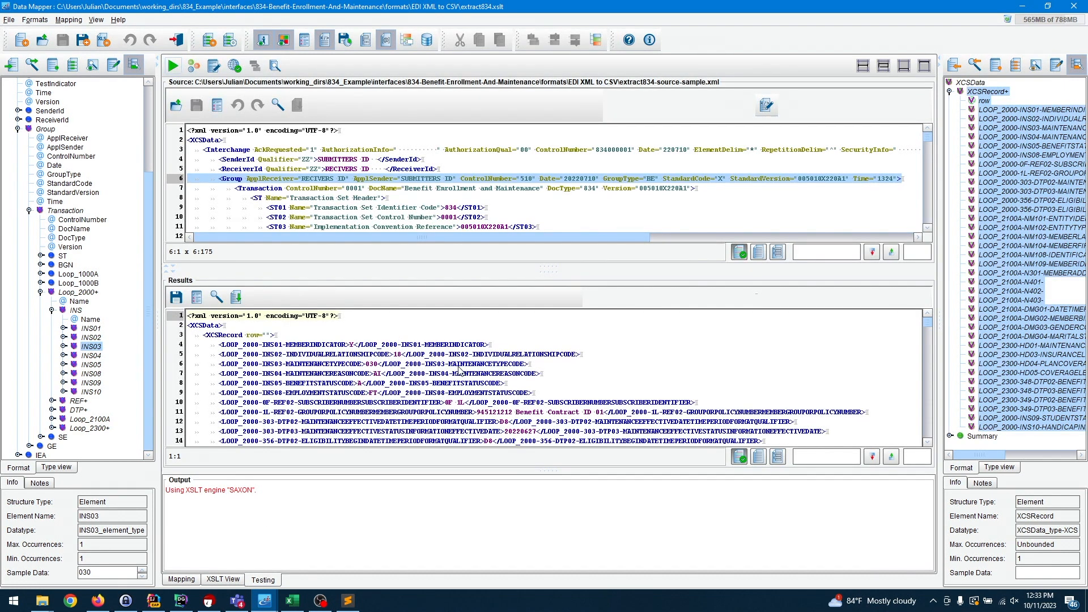
pyautogui.scroll(-8, 459, 369)
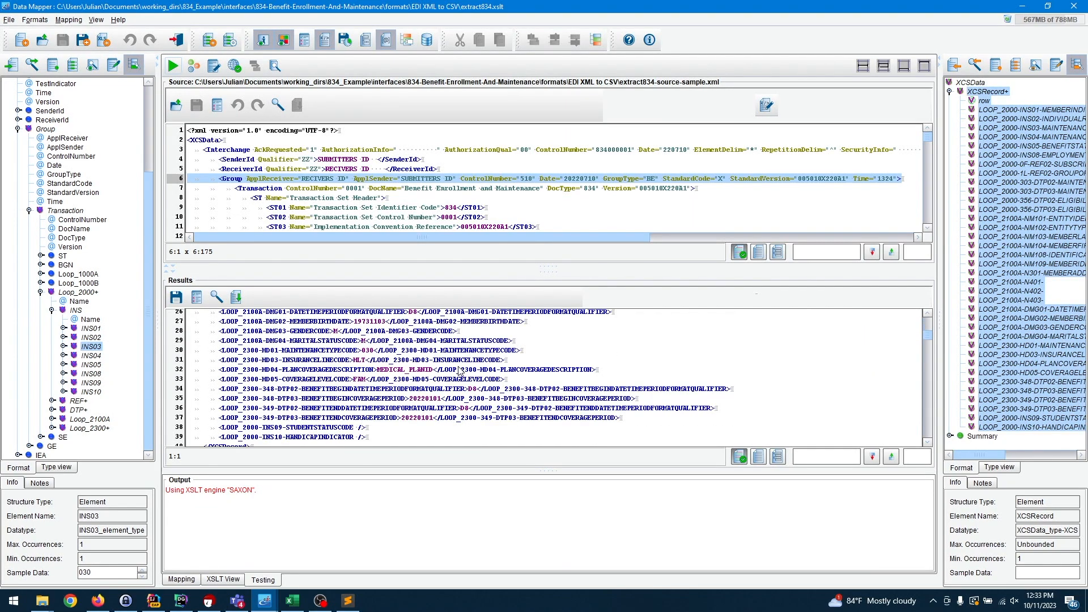
pyautogui.scroll(-20, 460, 370)
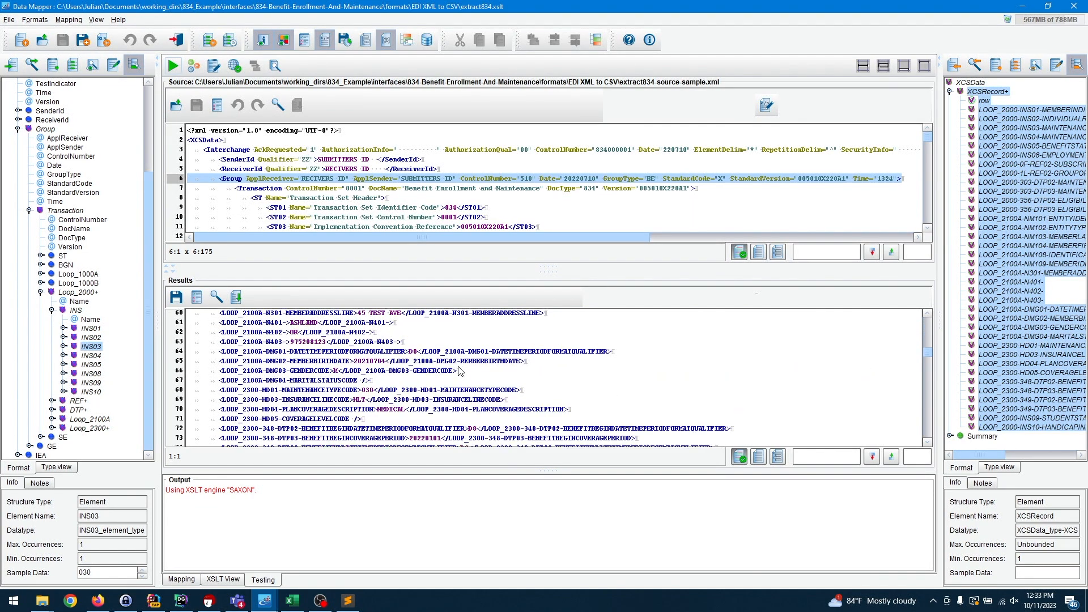
pyautogui.scroll(-15, 460, 370)
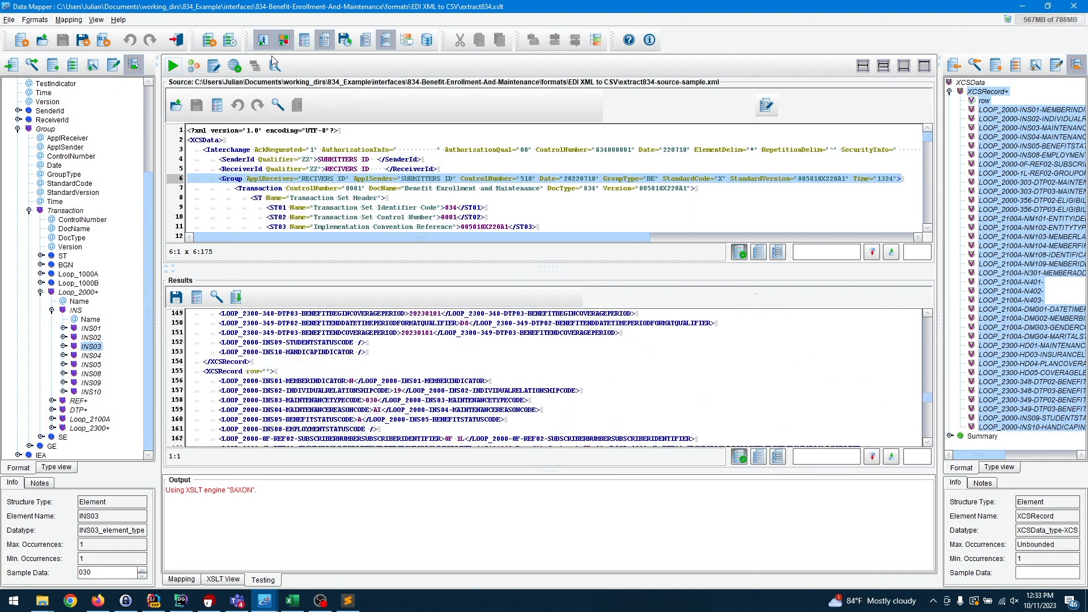
pyautogui.click(177, 39)
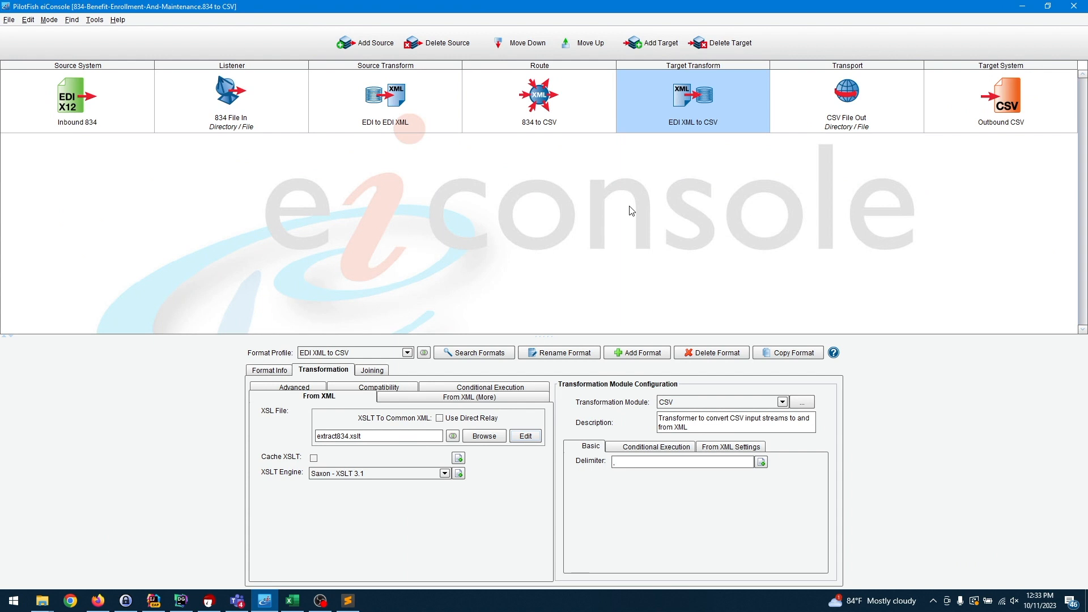
# Step: Switch the route to testing mode from the CSV File Out transport without saving route changes, and execute the test
pyautogui.click(806, 111)
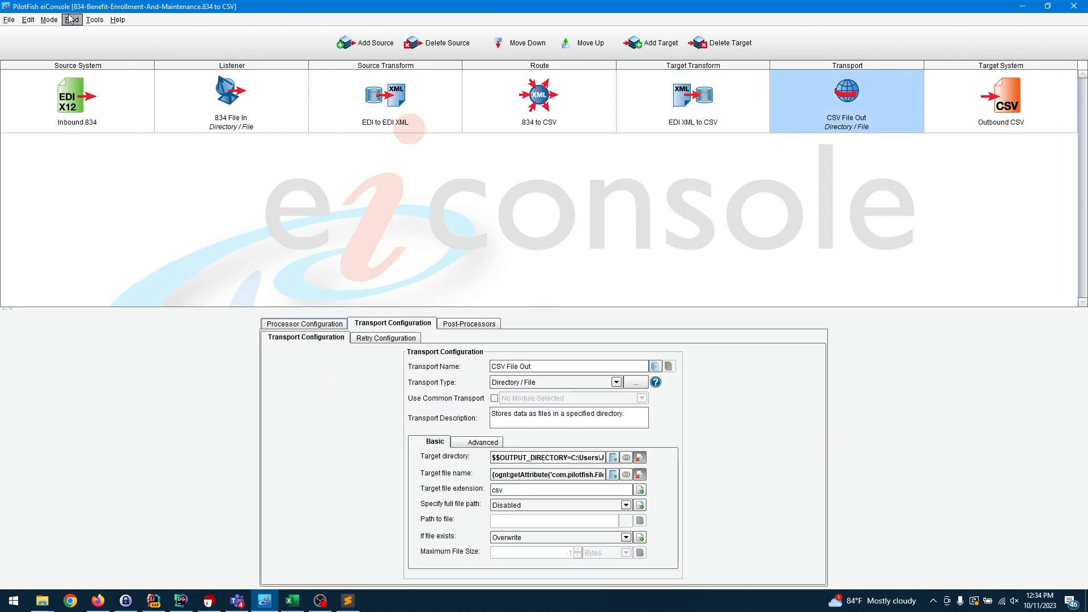
pyautogui.click(49, 20)
pyautogui.click(67, 44)
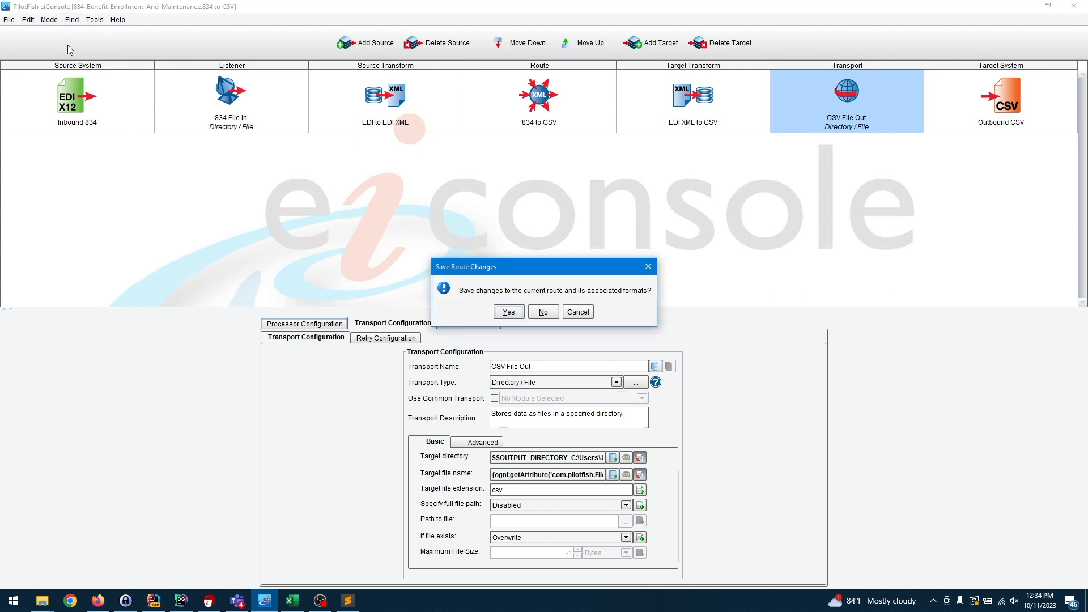
pyautogui.click(539, 315)
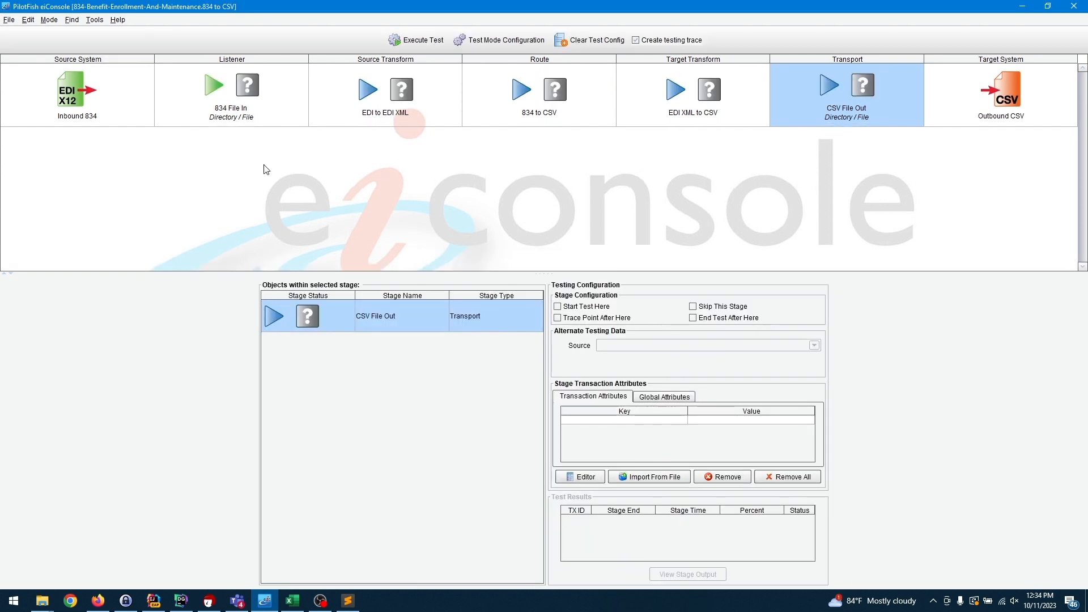
pyautogui.click(396, 41)
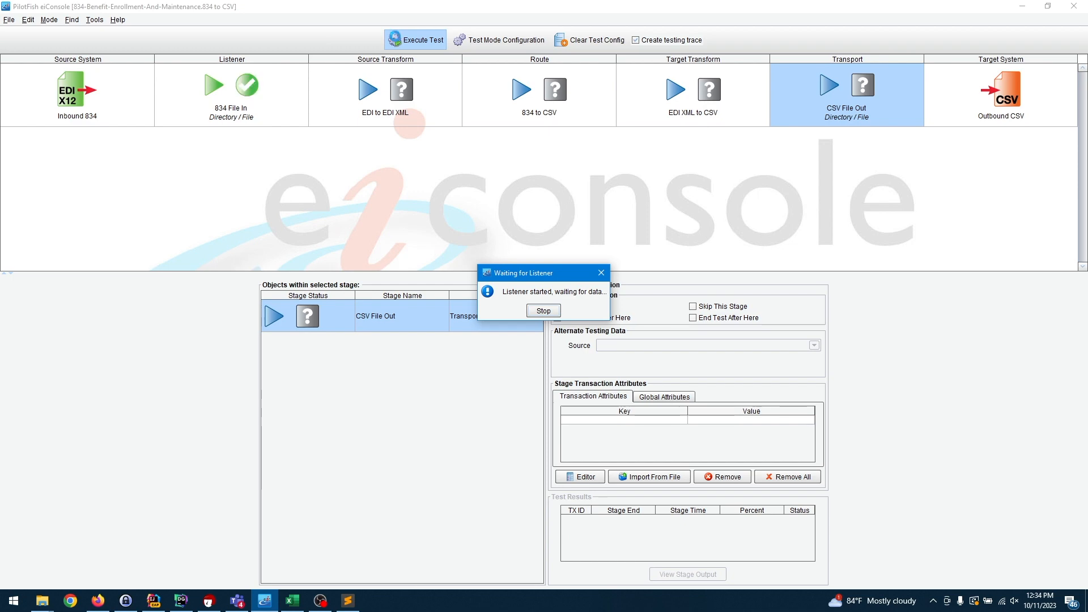
pyautogui.click(541, 311)
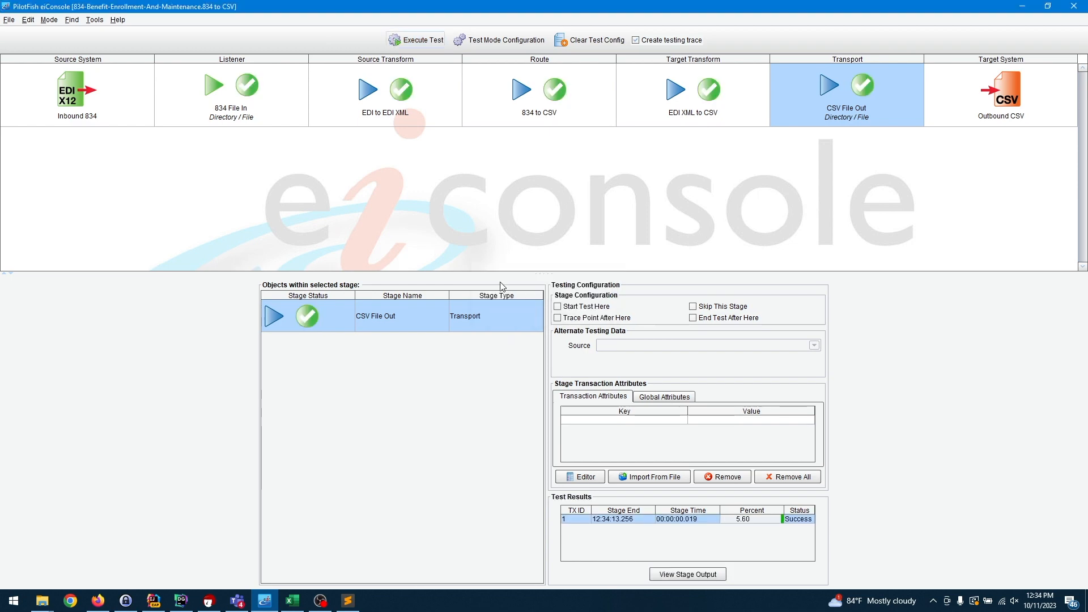
# Step: Examine the raw 834 EDI output of the 834 File In listener stage and close the viewer
pyautogui.click(231, 109)
pyautogui.doubleClick(414, 319)
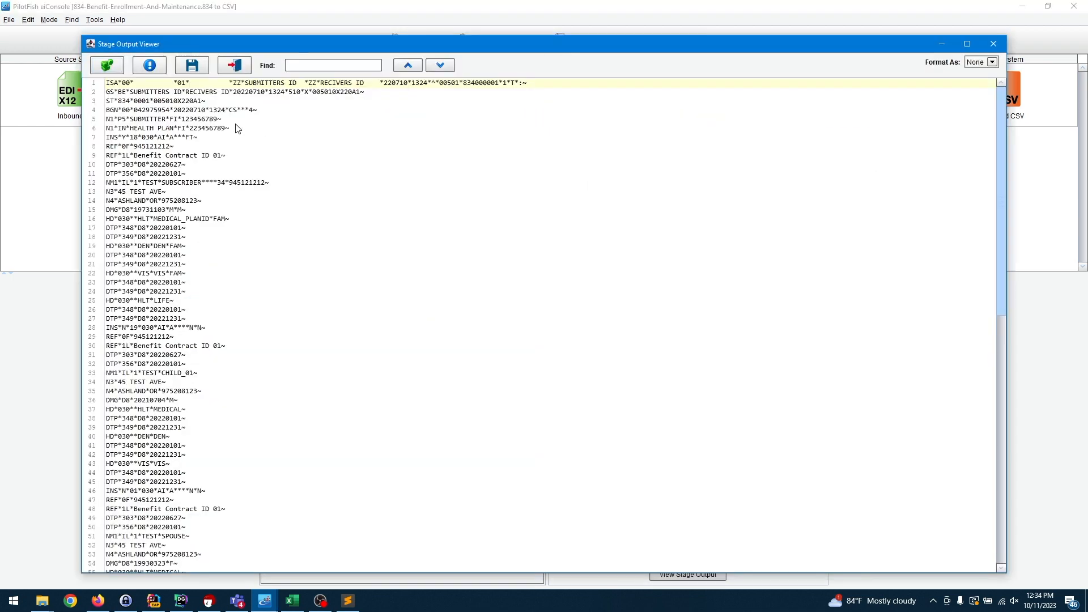
pyautogui.click(238, 69)
# Step: Examine the EDI XML output of the EDI transformation in the EDI to EDI XML stage and close the viewer
pyautogui.click(417, 110)
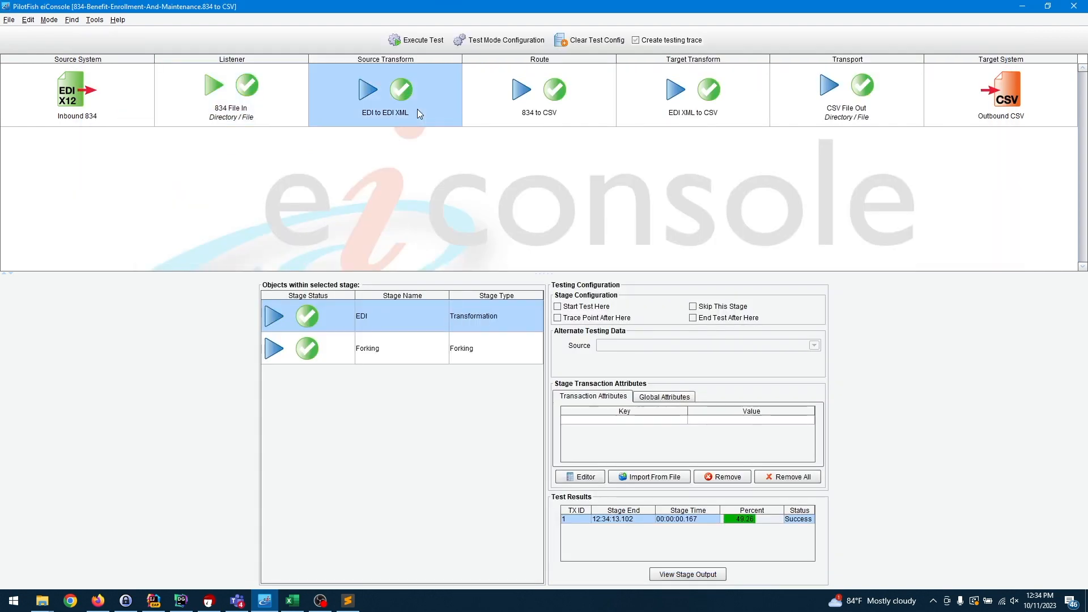
pyautogui.doubleClick(430, 317)
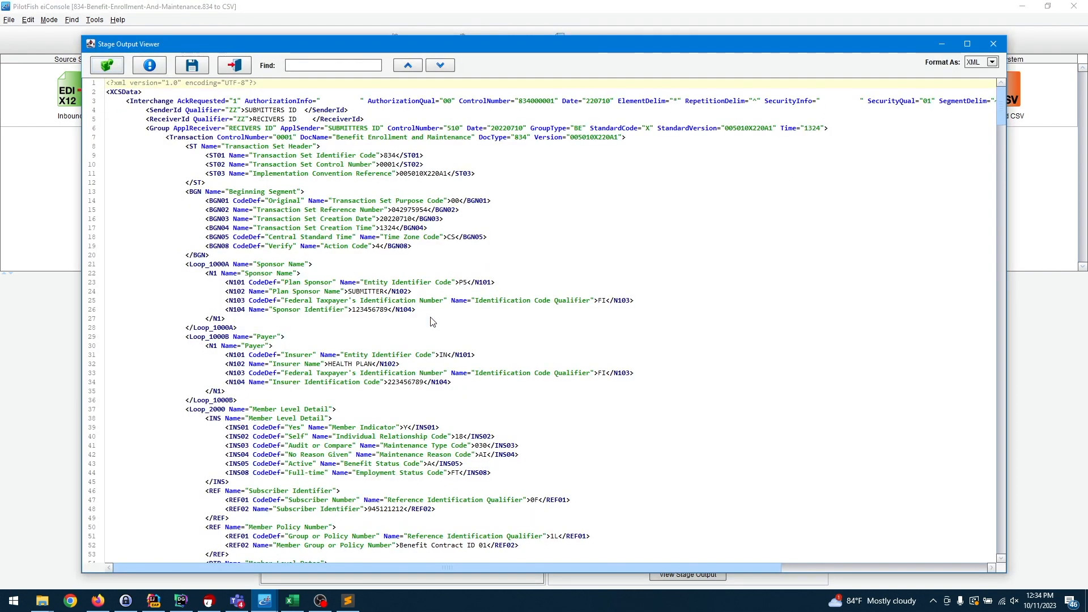
pyautogui.scroll(-4, 453, 295)
pyautogui.scroll(4, 453, 294)
pyautogui.click(244, 66)
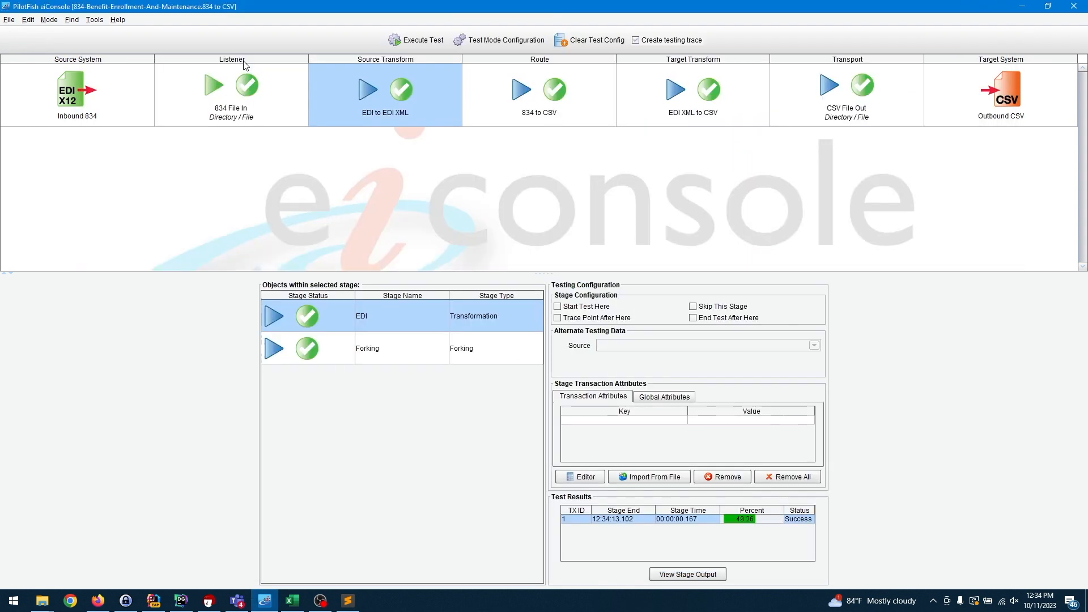
# Step: Examine the XCSRecord XML output of XSLT-extract834.xslt in the EDI XML to CSV stage and close the viewer
pyautogui.click(555, 85)
pyautogui.click(667, 103)
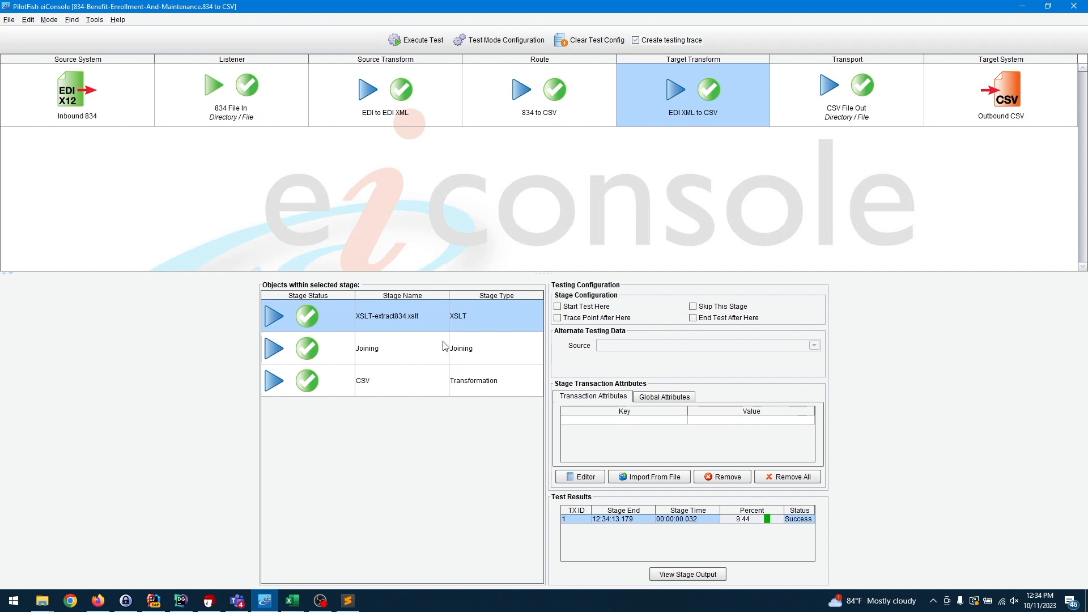
pyautogui.doubleClick(437, 322)
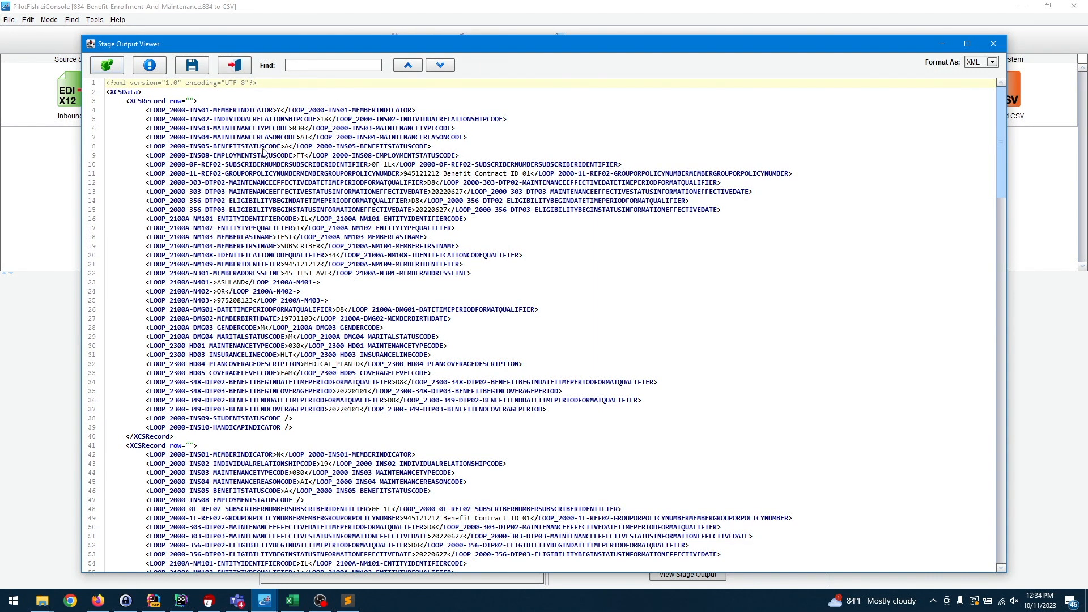
pyautogui.moveTo(120, 104); pyautogui.dragTo(214, 105)
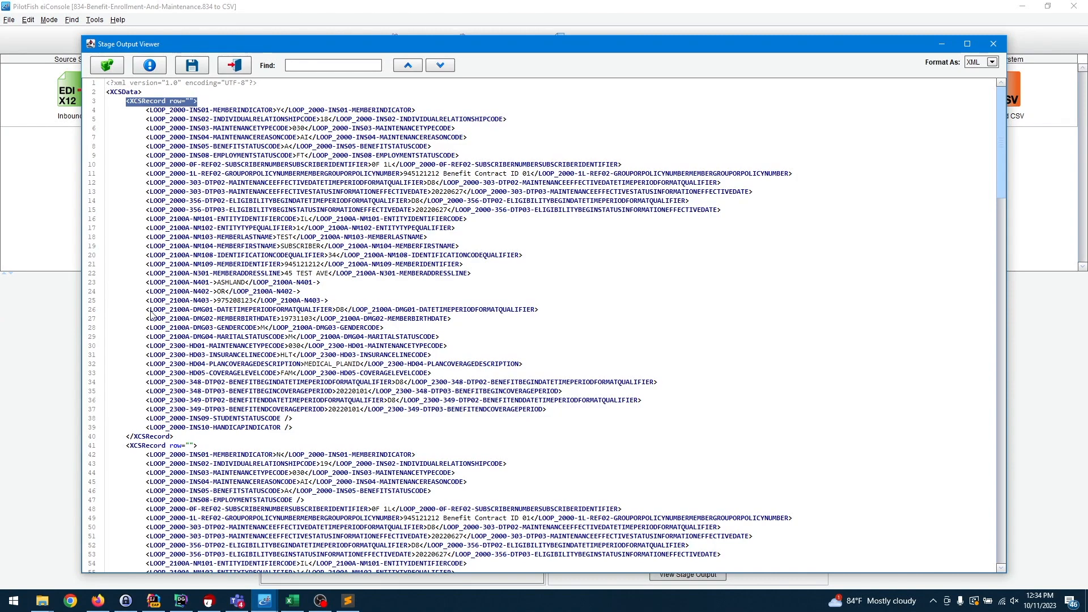
pyautogui.scroll(-3, 152, 315)
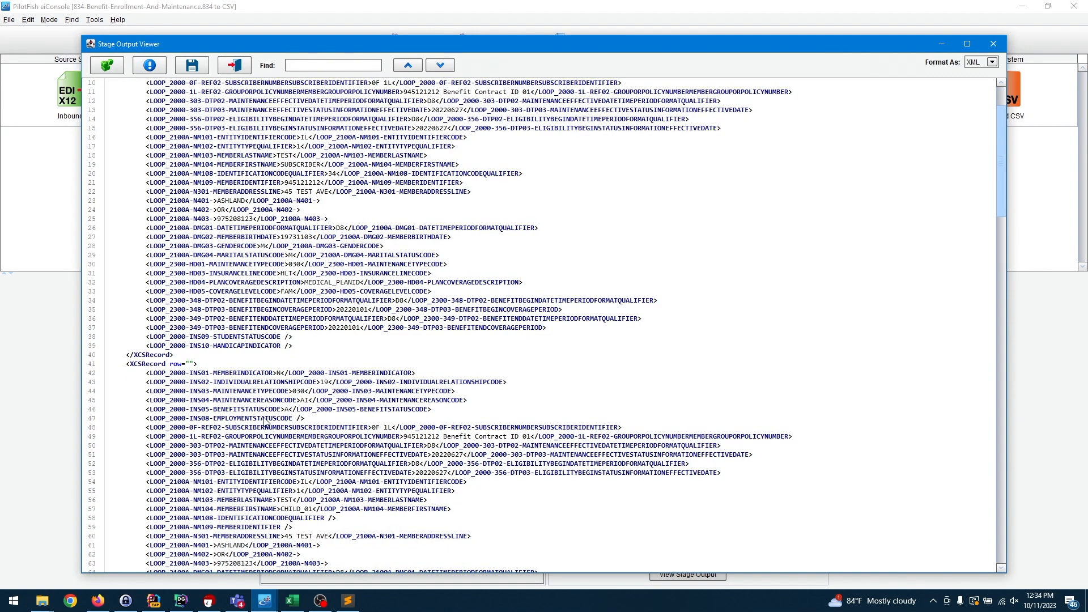
pyautogui.scroll(-20, 265, 422)
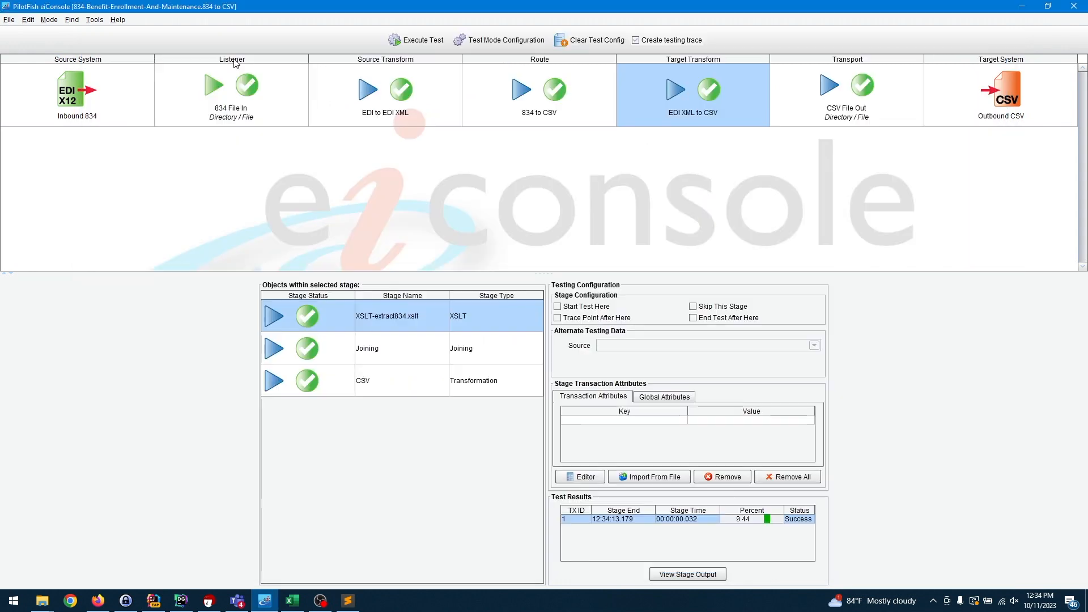
pyautogui.click(236, 65)
# Step: Examine the CSV output of the CSV transformation and of the CSV File Out transport, closing the viewer after each
pyautogui.doubleClick(409, 390)
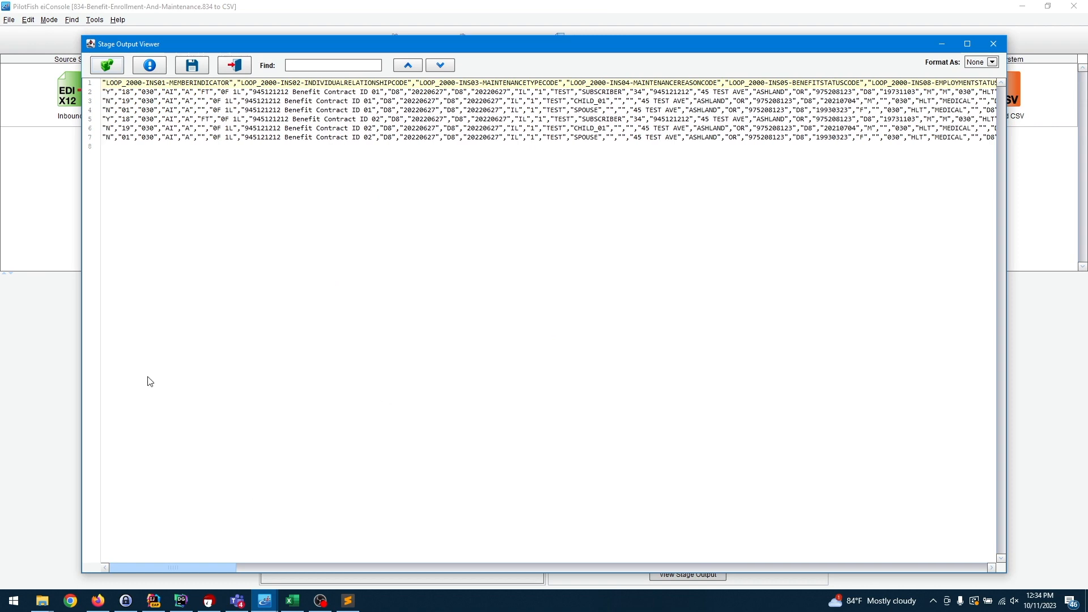
pyautogui.click(236, 66)
pyautogui.click(812, 110)
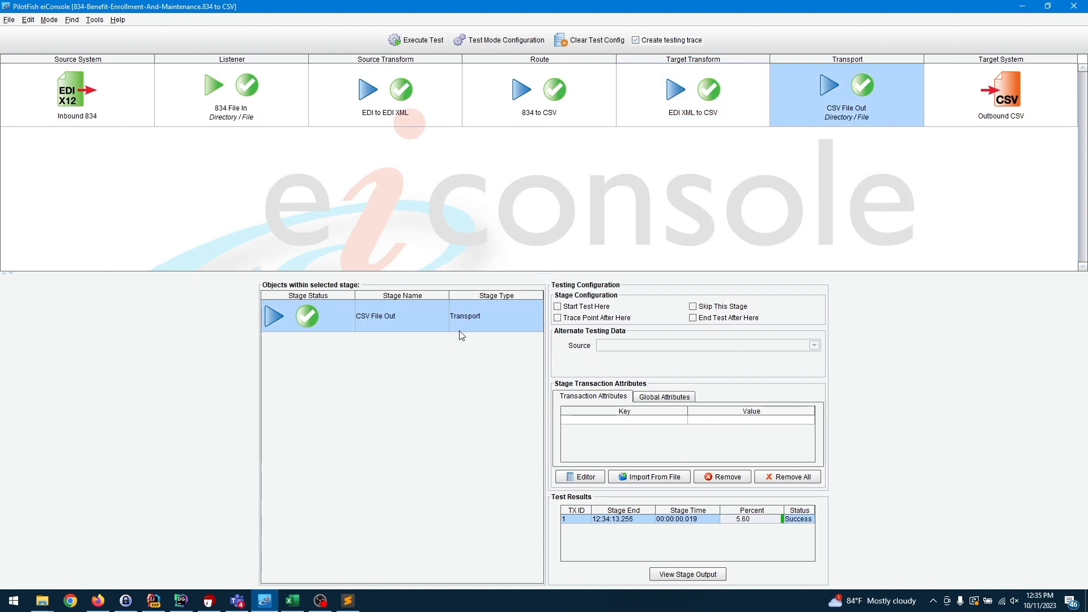
pyautogui.doubleClick(430, 321)
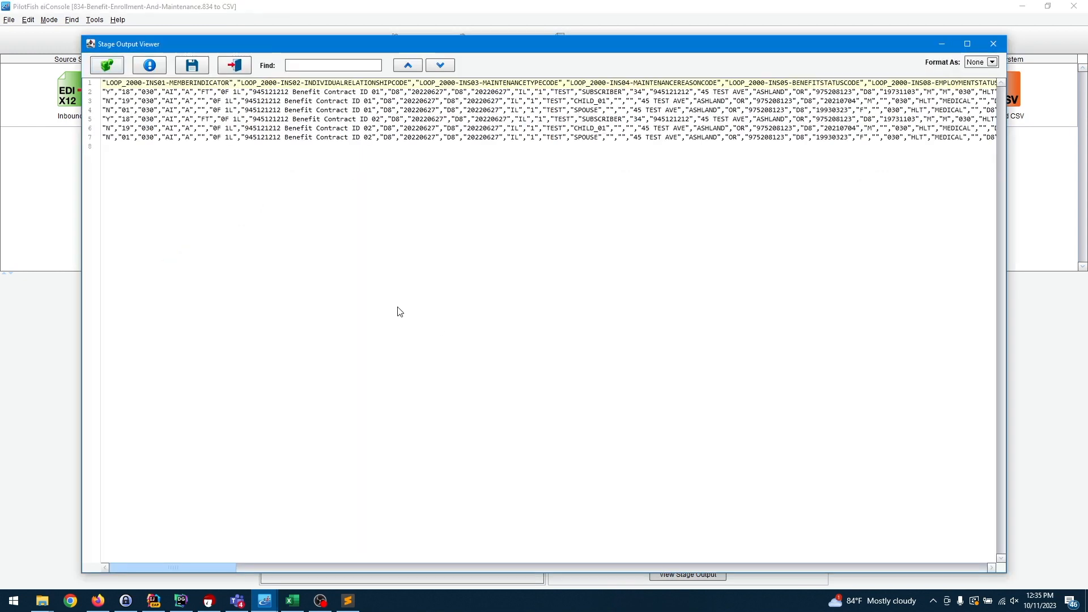
pyautogui.click(242, 66)
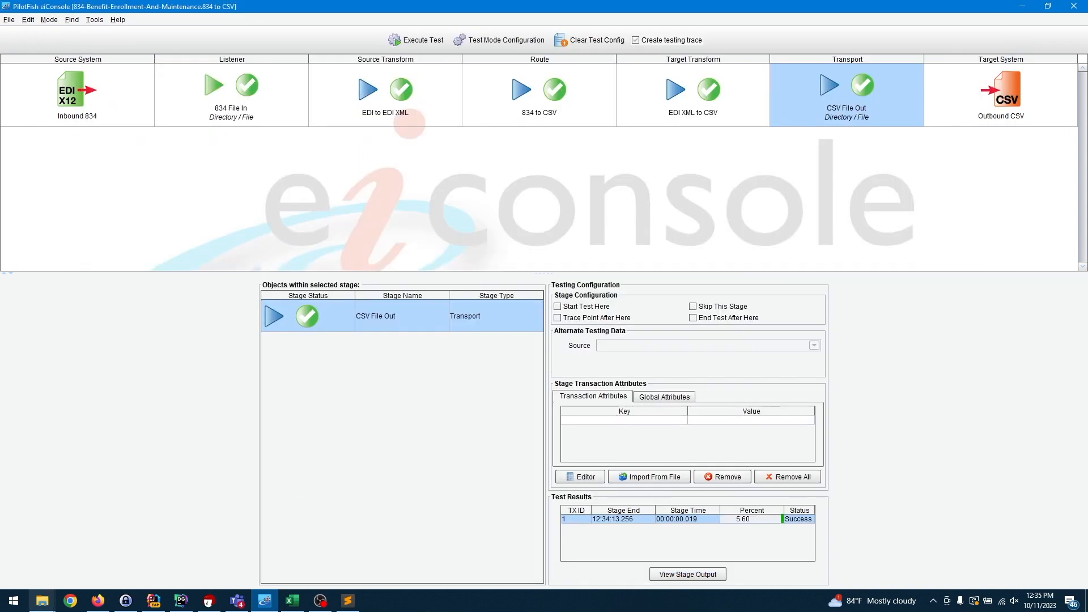
# Step: Open 834.csv from the 834_Example input folder in Excel without converting its data and examine the rows across all columns
pyautogui.click(42, 601)
pyautogui.click(170, 532)
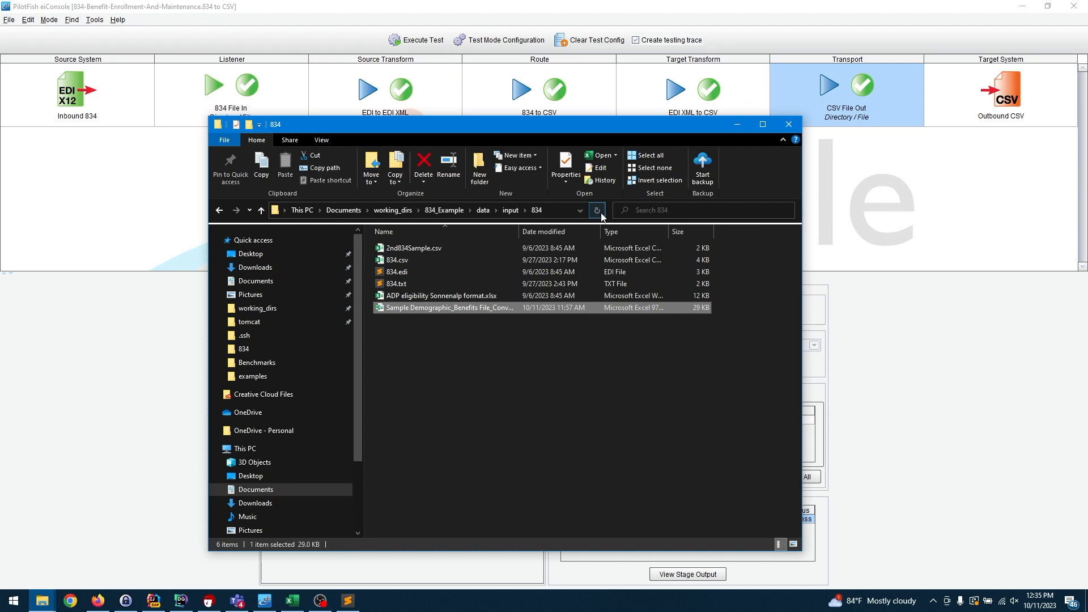
pyautogui.doubleClick(424, 260)
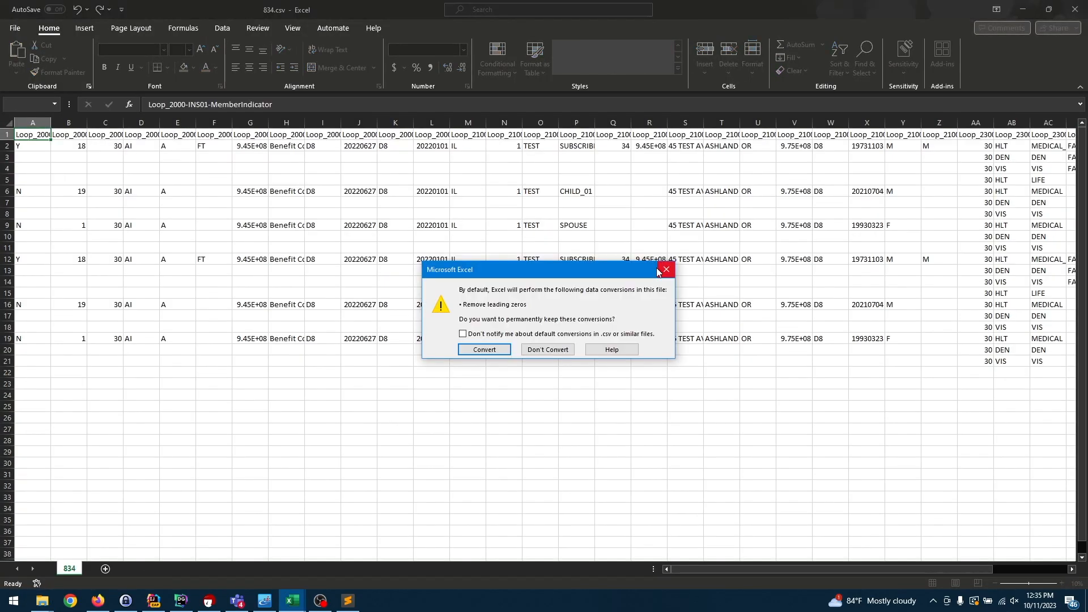
pyautogui.click(562, 349)
pyautogui.hscroll(7, 383, 326)
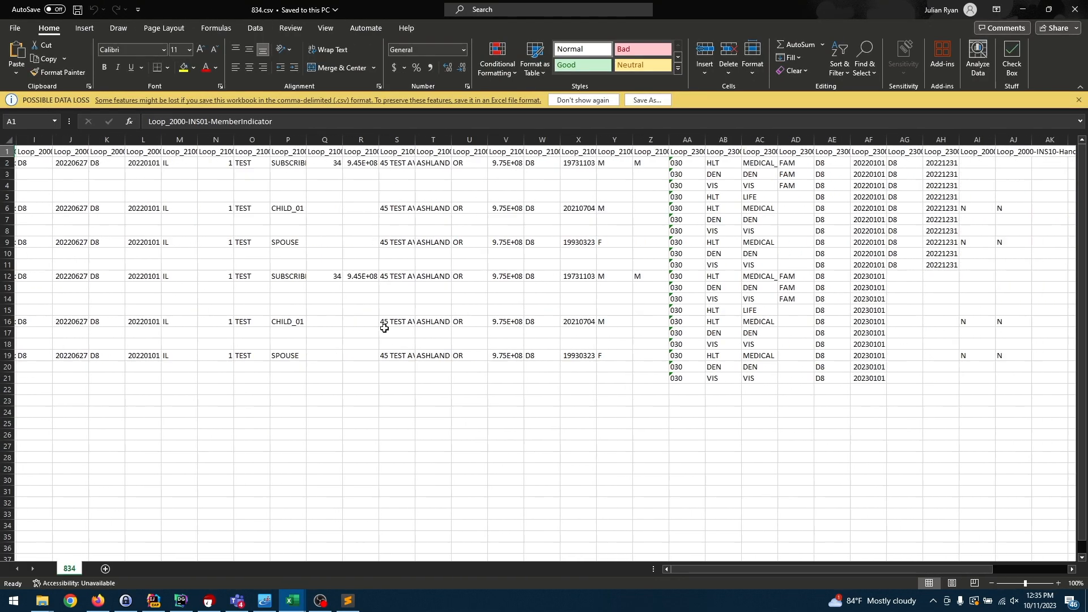
pyautogui.hscroll(-7, 384, 329)
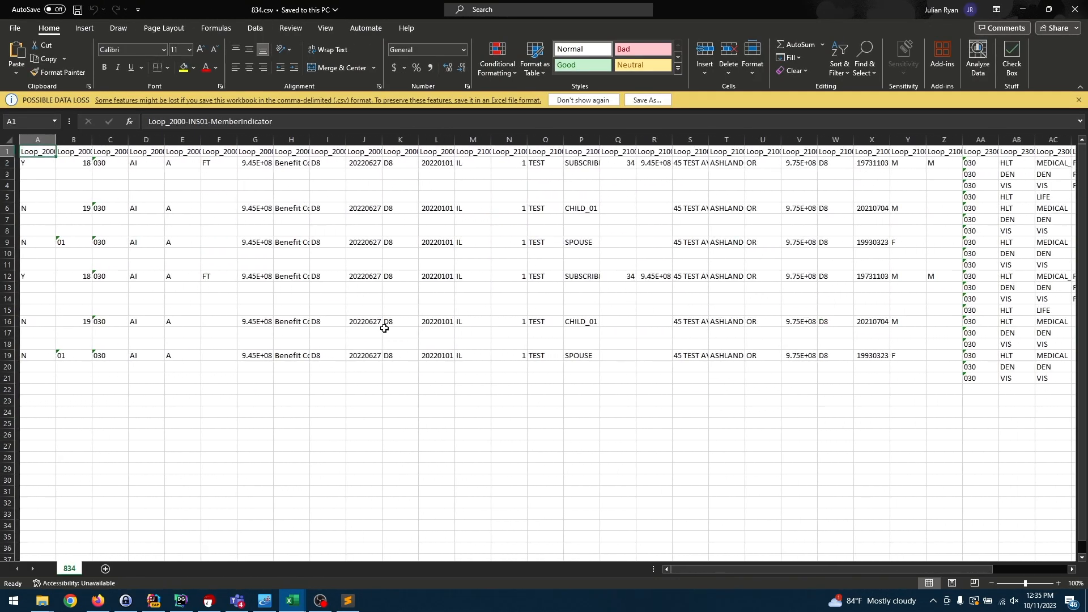
pyautogui.hscroll(6, 384, 329)
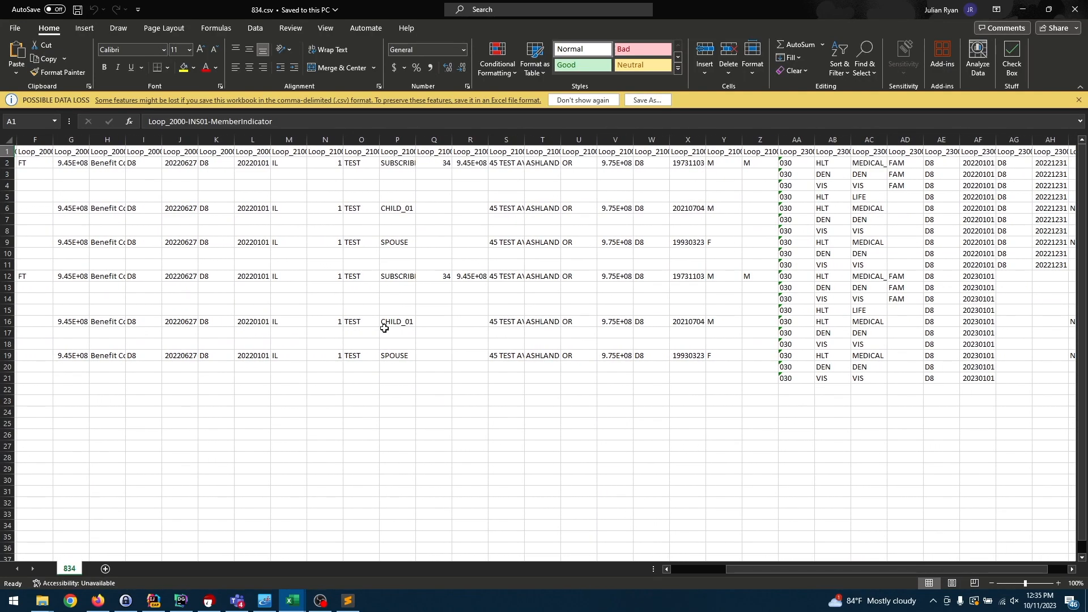
pyautogui.hscroll(1, 384, 329)
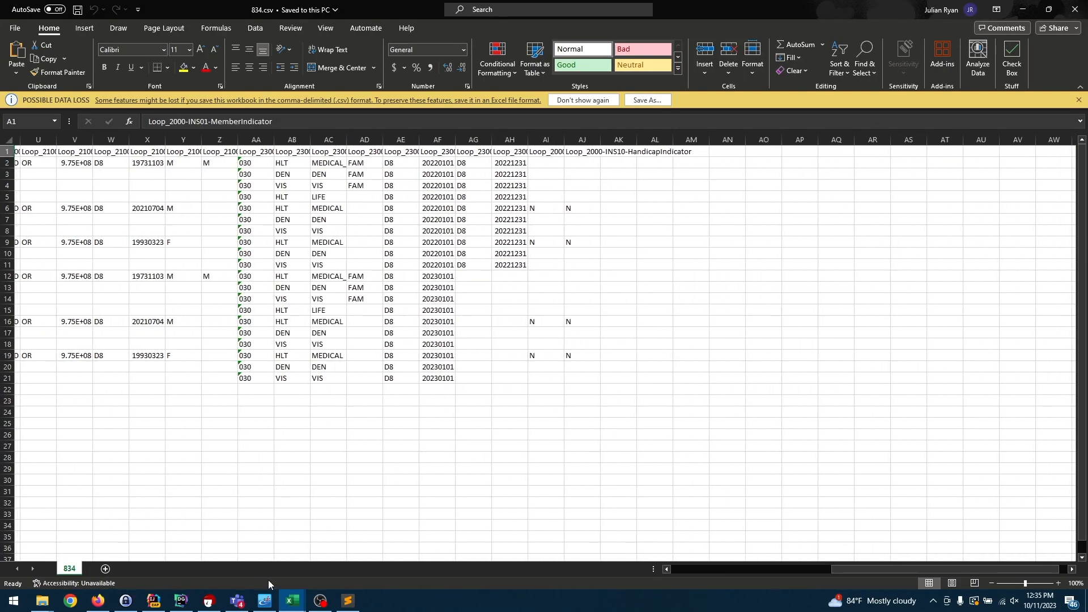
# Step: Return to eiConsole, switch the route back to editing mode, and check the CSV File Out transport and 834 File In listener settings
pyautogui.click(265, 608)
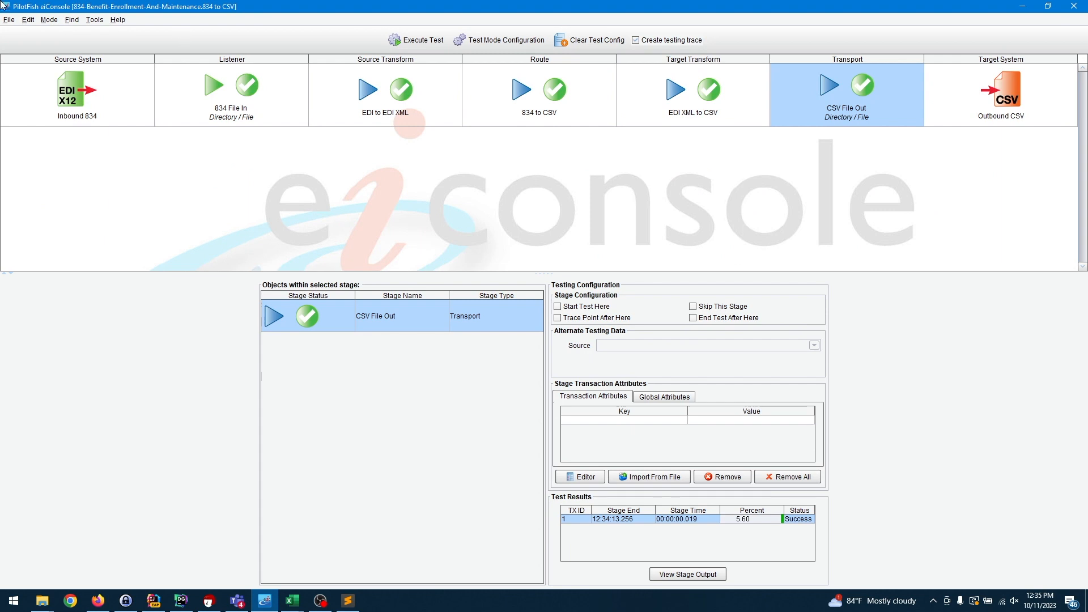
pyautogui.click(47, 19)
pyautogui.click(56, 33)
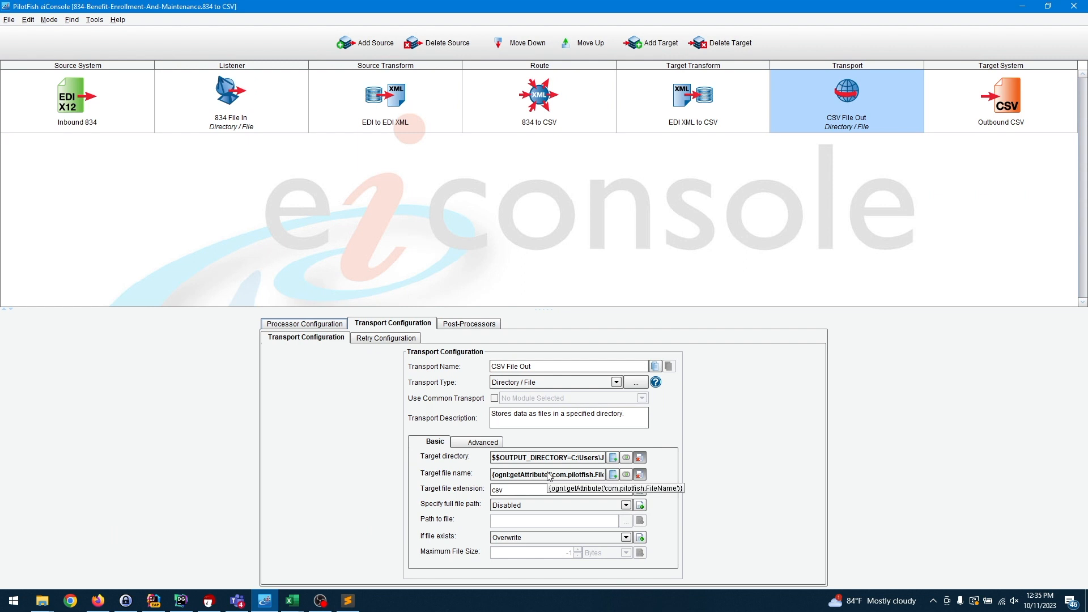
pyautogui.click(253, 110)
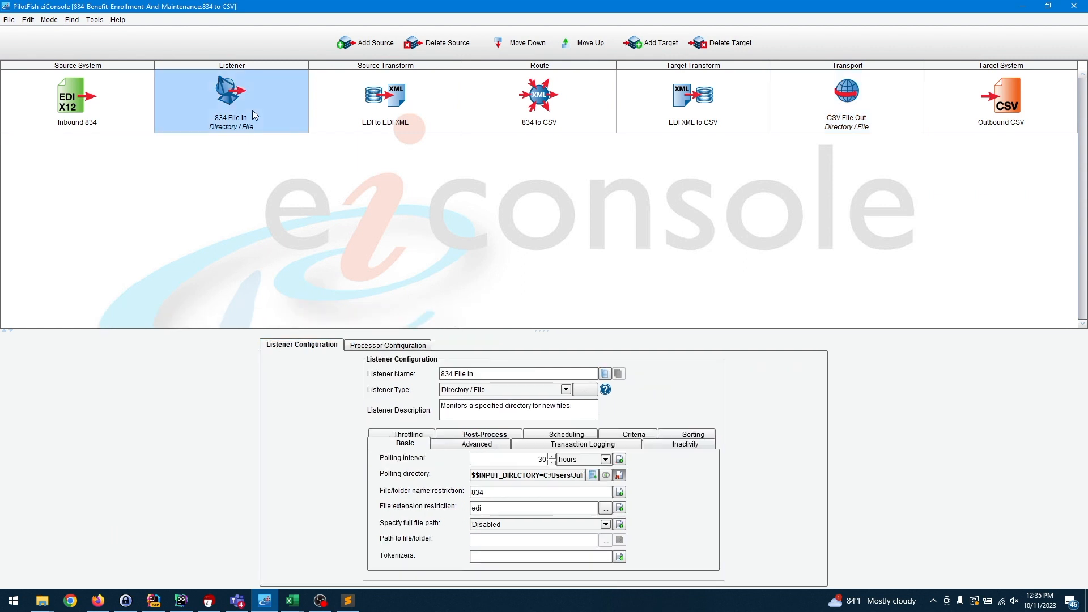
# Step: Try to open 834.csv from the 834_Example output folder in Excel, and close the input folder's 834.csv workbook
pyautogui.click(42, 601)
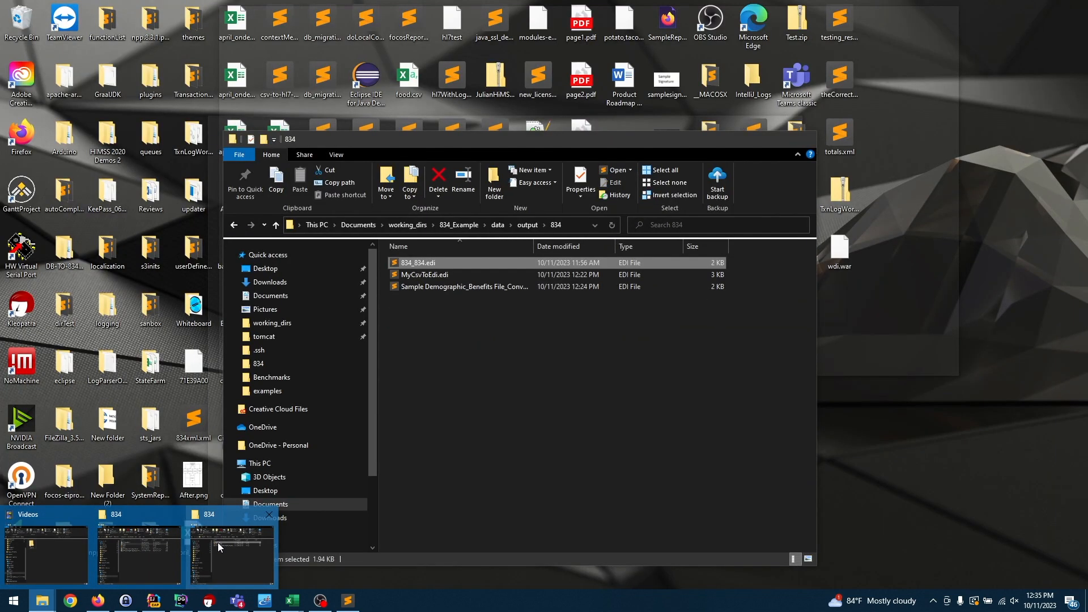
pyautogui.click(218, 543)
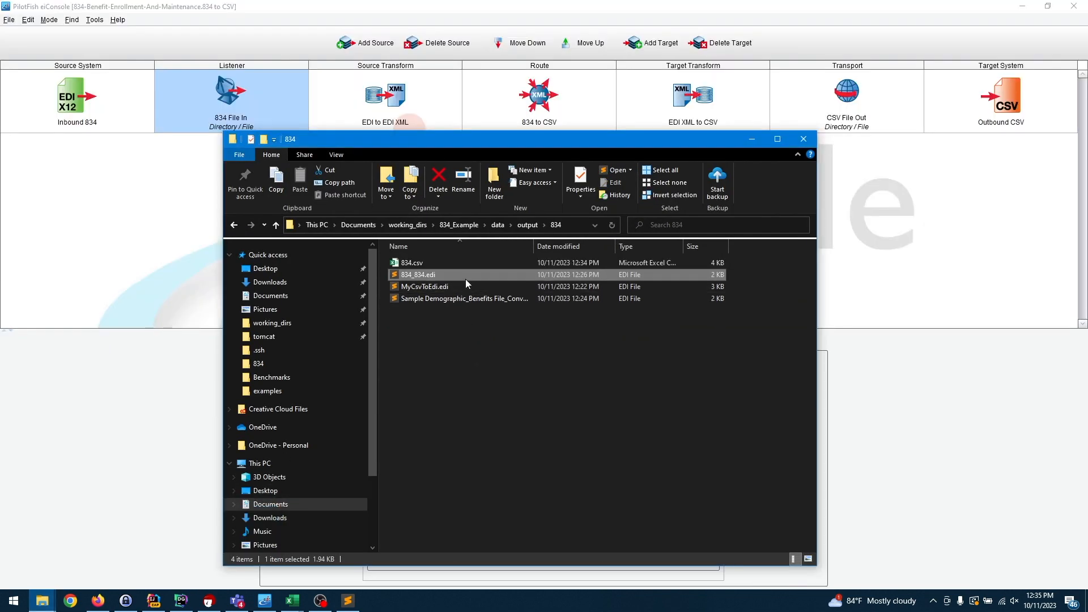
pyautogui.doubleClick(465, 265)
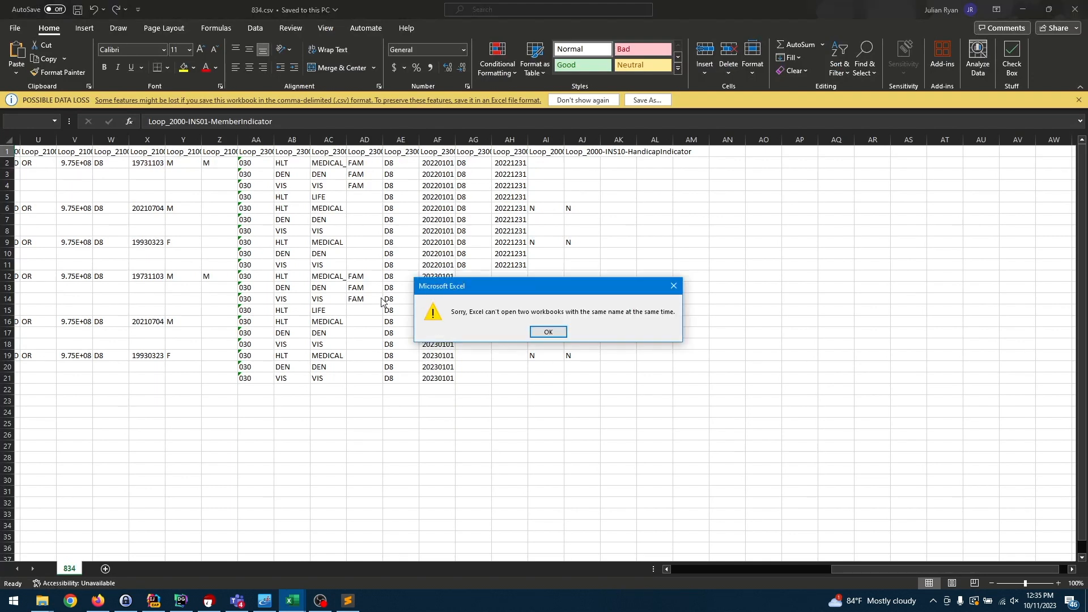
pyautogui.click(549, 333)
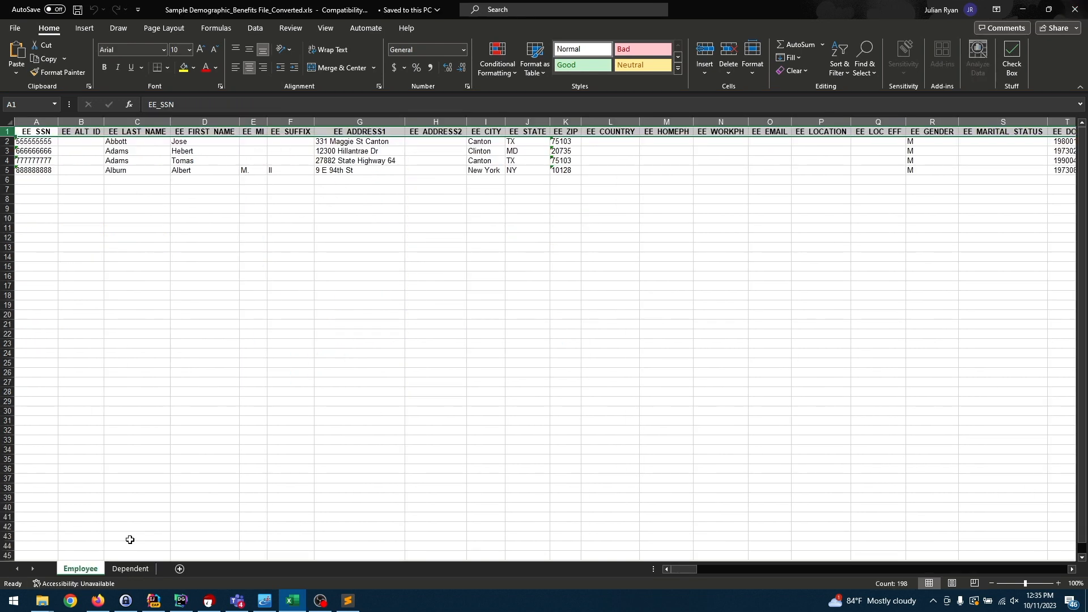
# Step: Open the generated 834.csv from the output 834 folder in Excel without converting its data
pyautogui.click(42, 600)
pyautogui.click(213, 544)
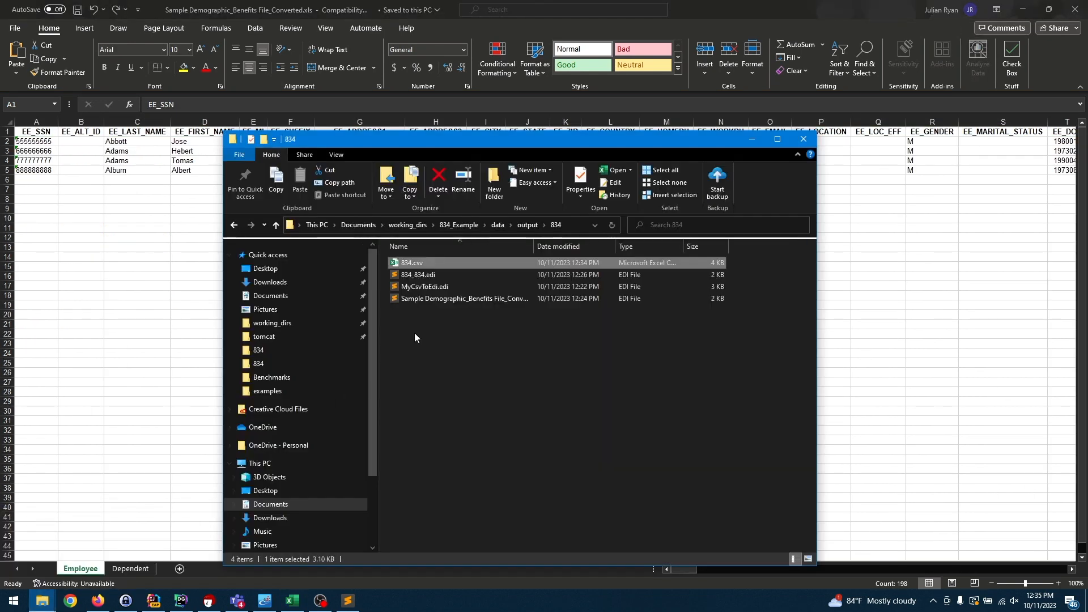
pyautogui.doubleClick(464, 261)
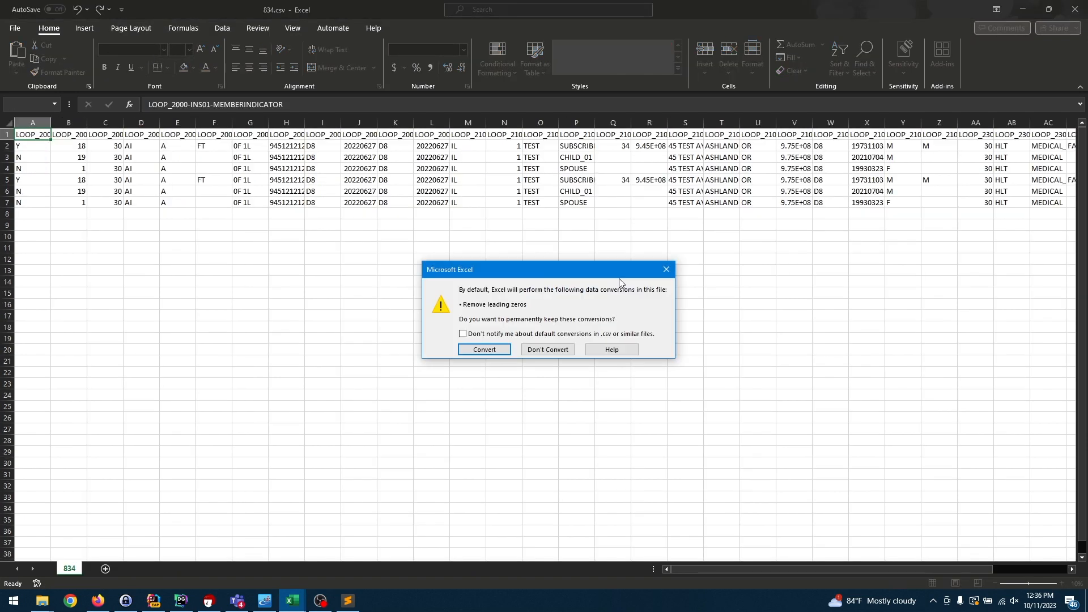
pyautogui.click(552, 349)
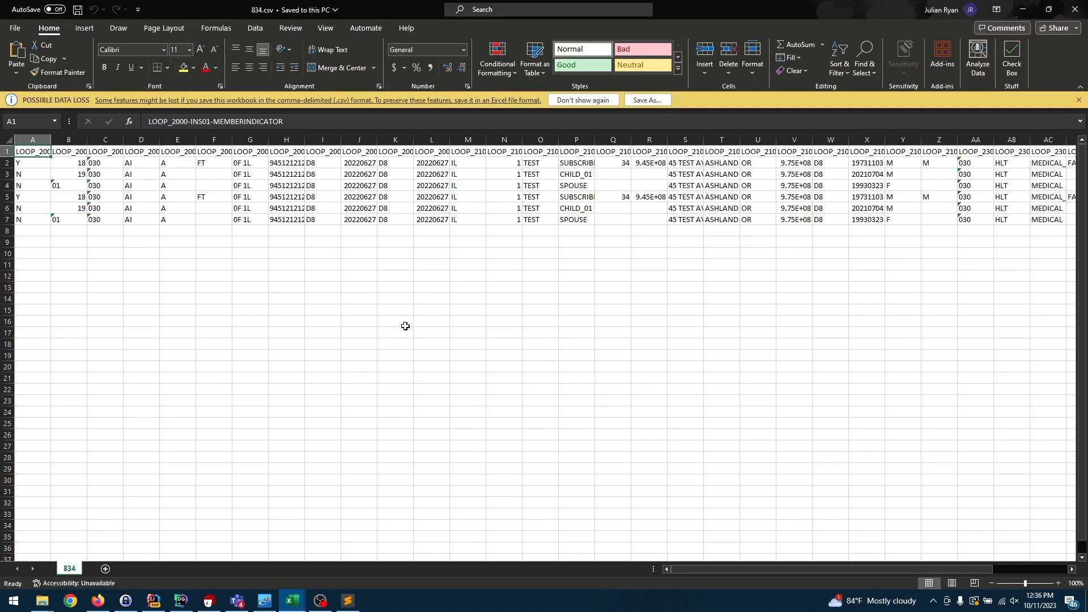